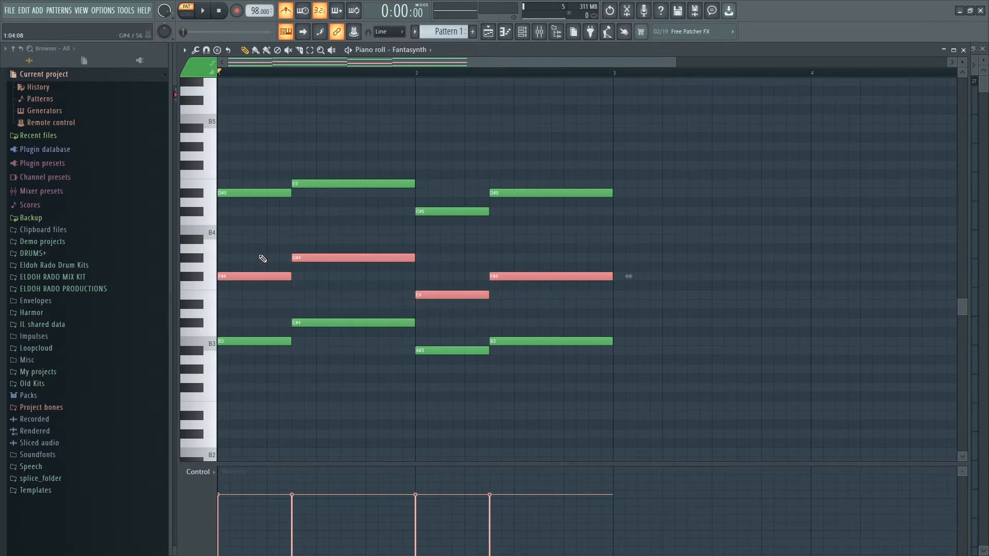
# - Try the selected middle chord notes one octave higher, return them to their original octave, and play the pattern
pyautogui.hotkey('ctrl', 'Up')
pyautogui.press('space')
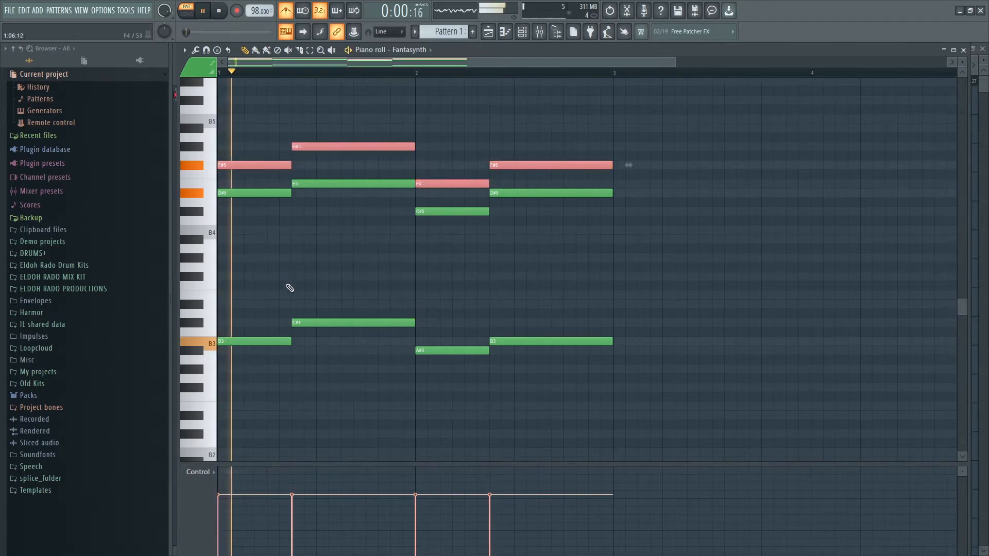
pyautogui.hotkey('ctrl', 'Down')
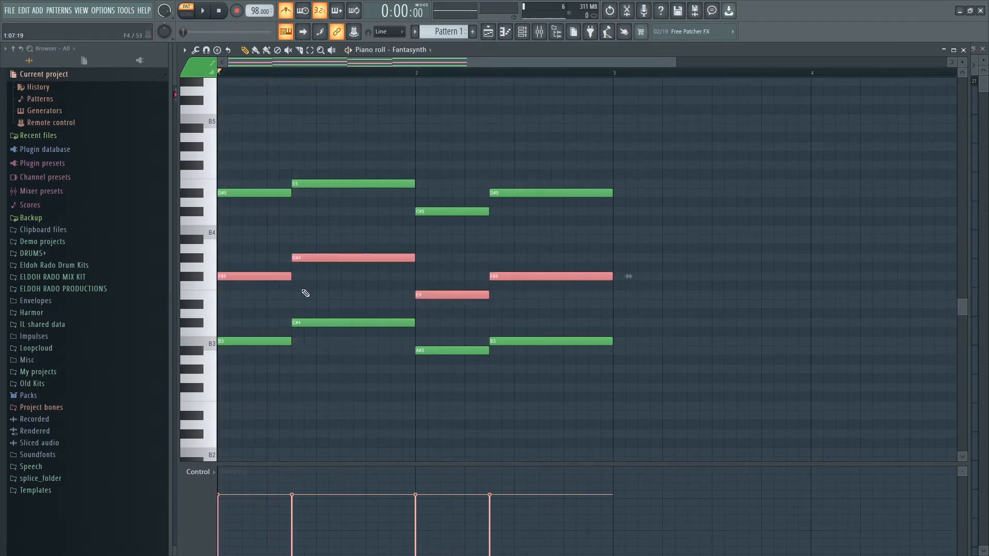
pyautogui.press('space')
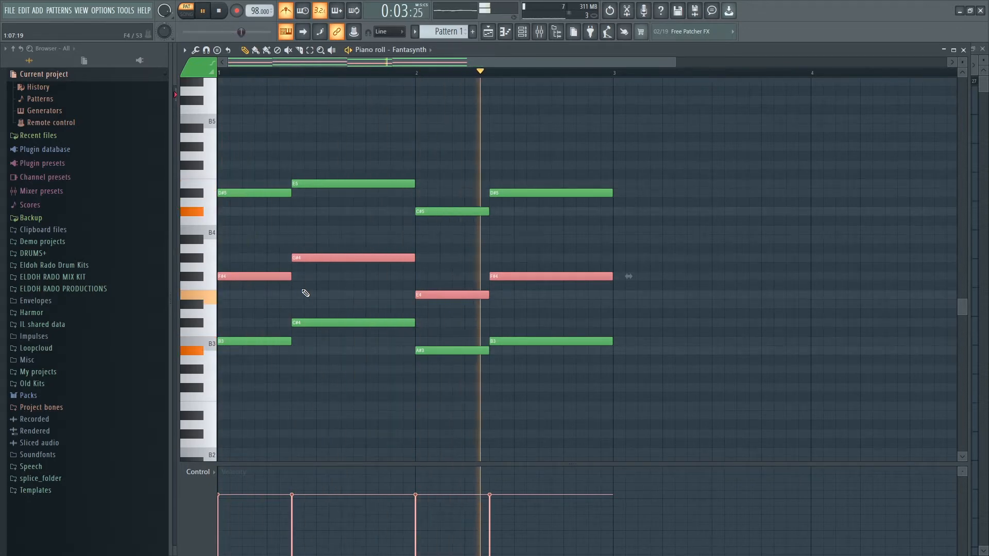
pyautogui.press('space')
# - Shorten all the chord notes in the two bars to one step each, undoing the trial copy of the chords
pyautogui.hotkey('ctrl', 'a')
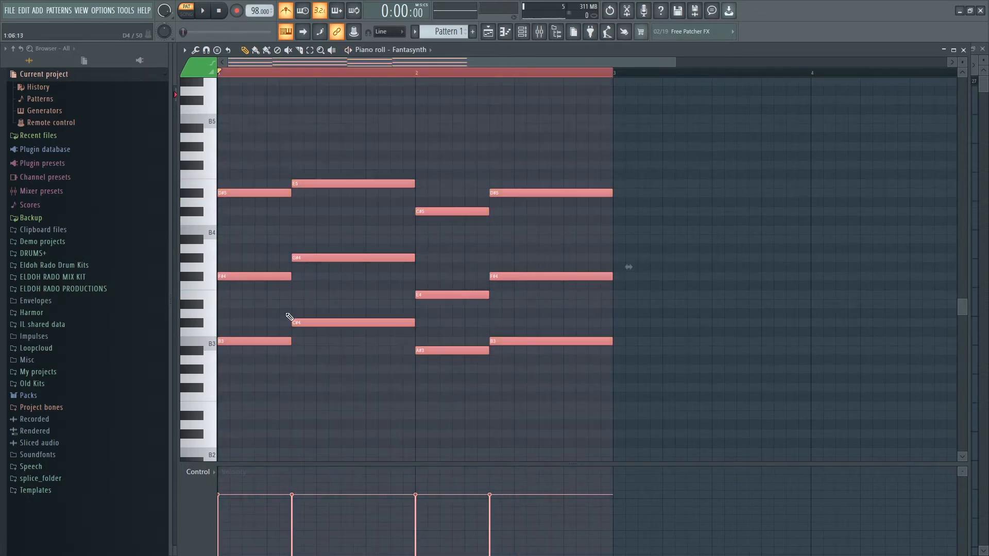
pyautogui.moveTo(289, 278); pyautogui.dragTo(261, 277)
pyautogui.press('space')
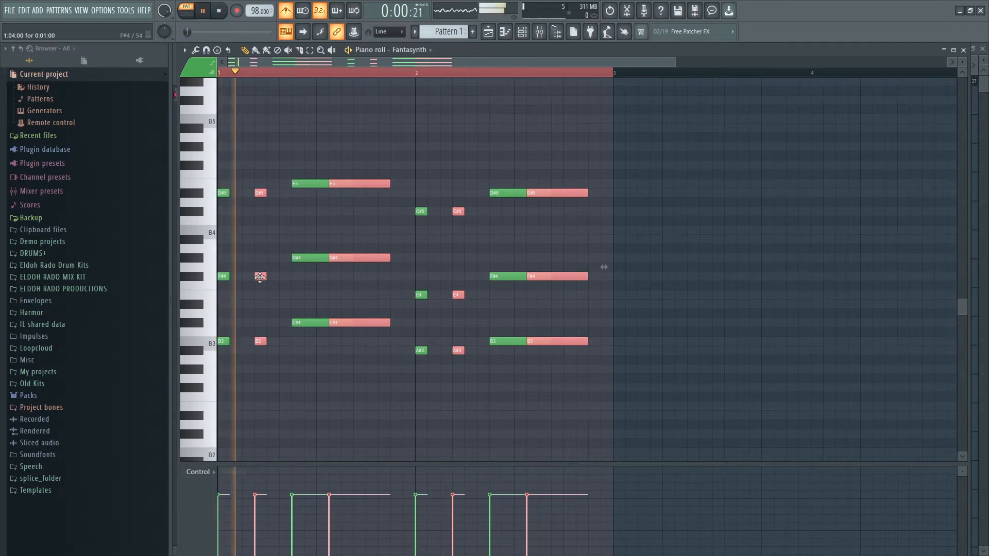
pyautogui.press('space')
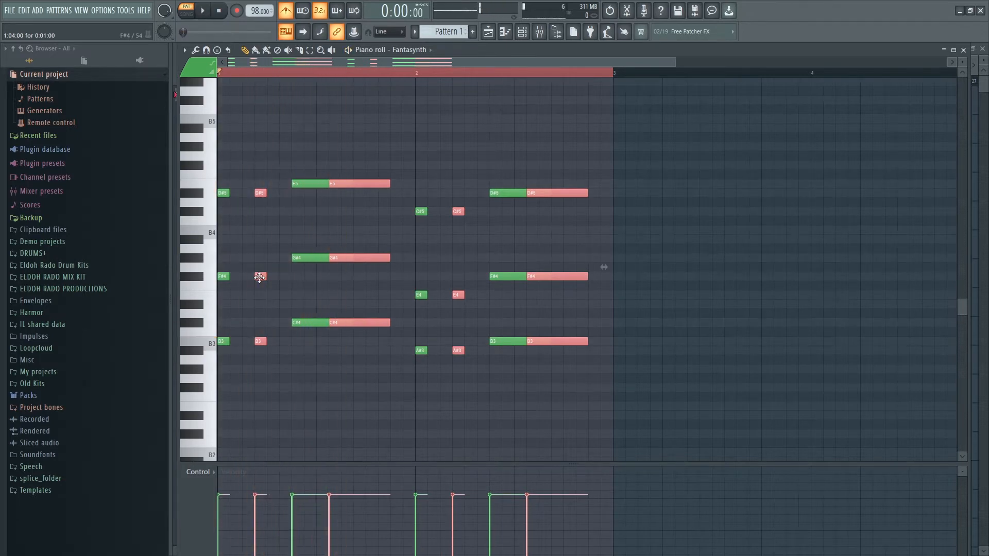
pyautogui.hotkey('ctrl', 'z')
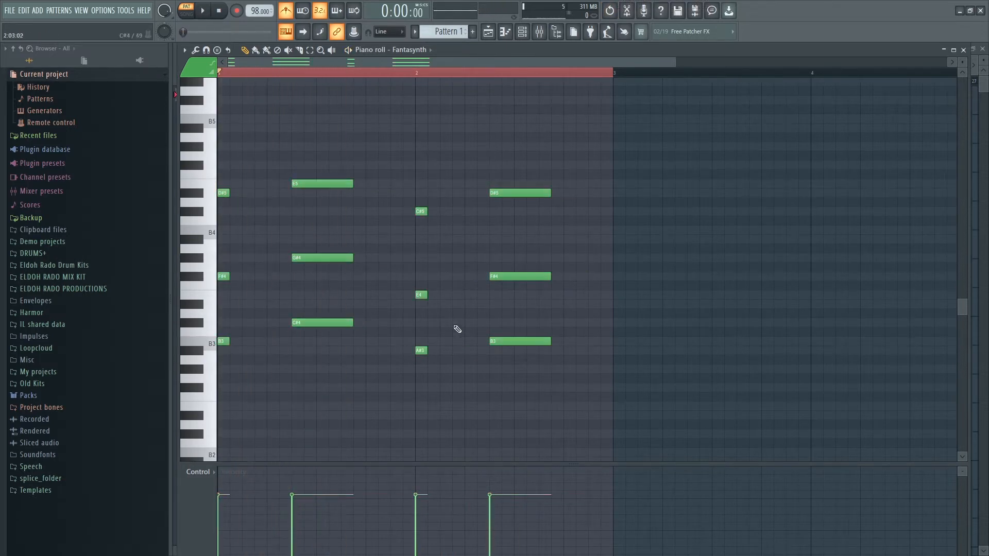
pyautogui.moveTo(569, 429); pyautogui.dragTo(524, 153)
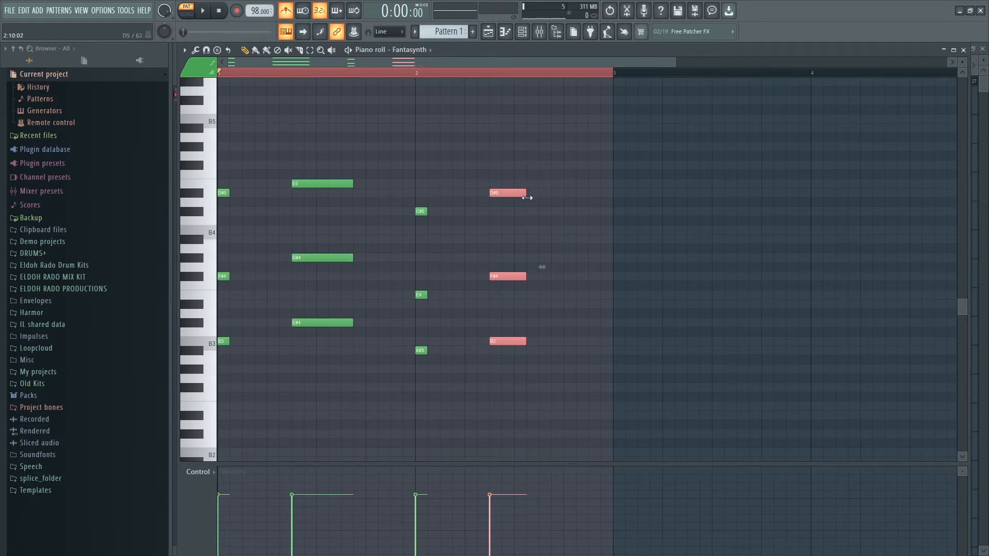
pyautogui.moveTo(373, 235); pyautogui.dragTo(314, 187)
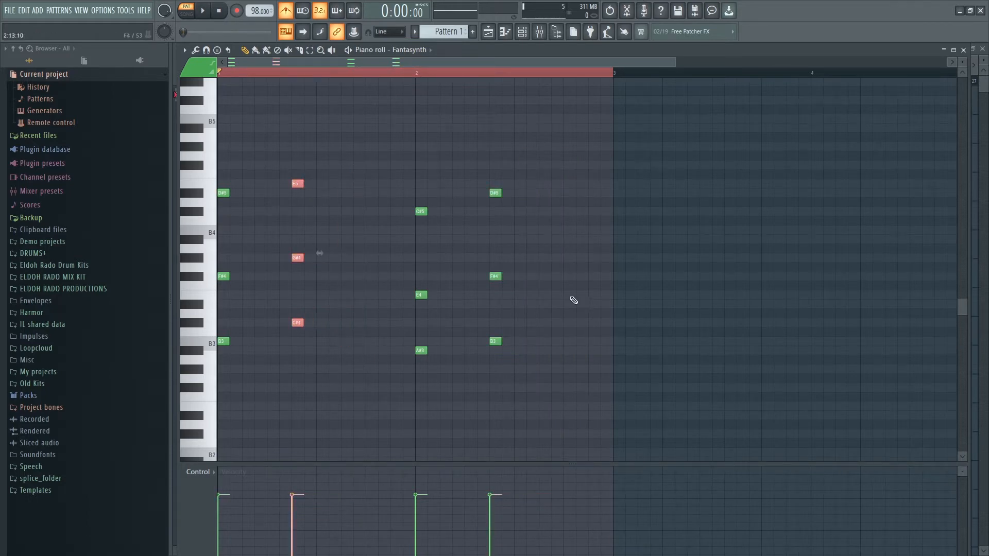
# - Duplicate all four short chords three steps later and play the result
pyautogui.moveTo(573, 420); pyautogui.dragTo(216, 75)
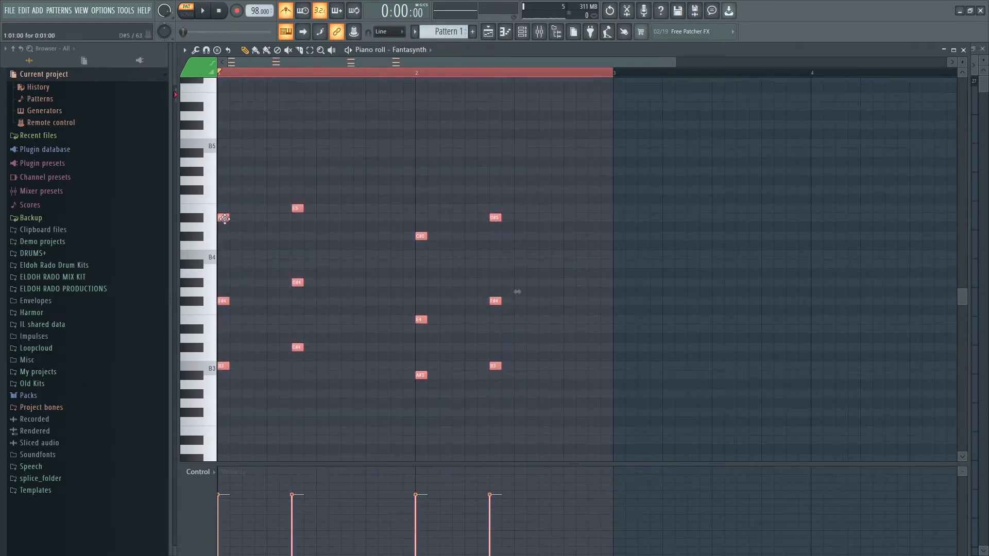
pyautogui.moveTo(224, 219); pyautogui.dragTo(255, 217)
pyautogui.press('space')
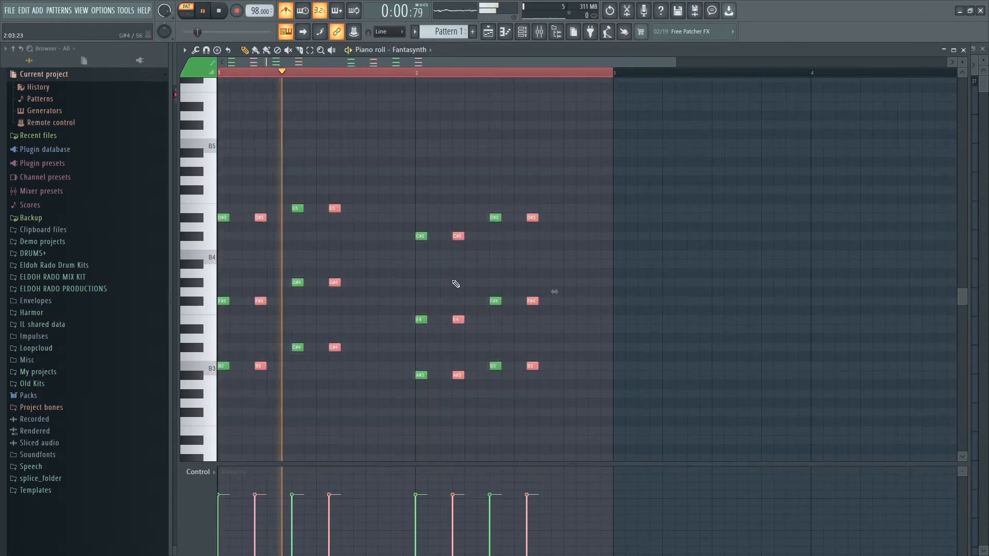
pyautogui.press('space')
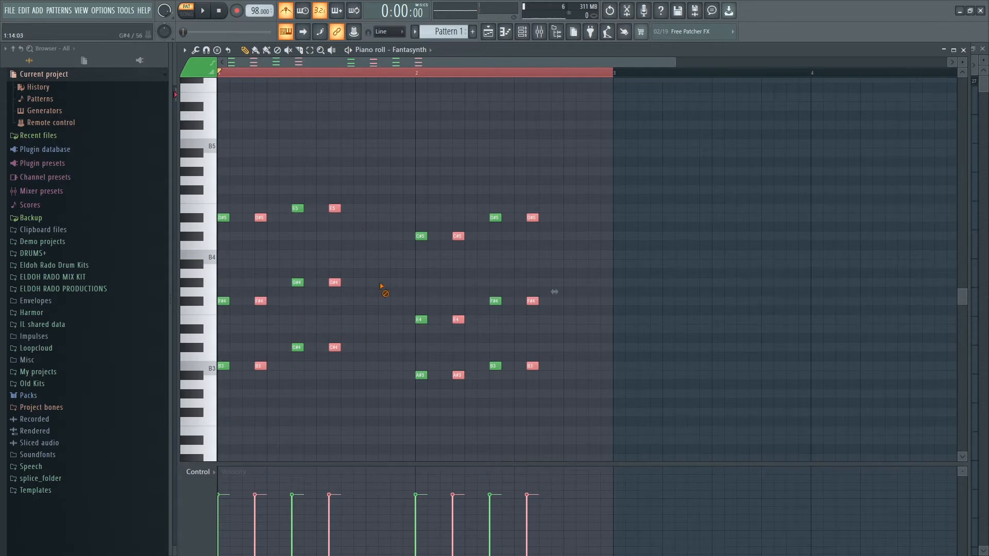
# - Add a third repeat of the second and fourth chords three steps after their last hits, and play the pattern
pyautogui.moveTo(391, 380); pyautogui.dragTo(338, 200)
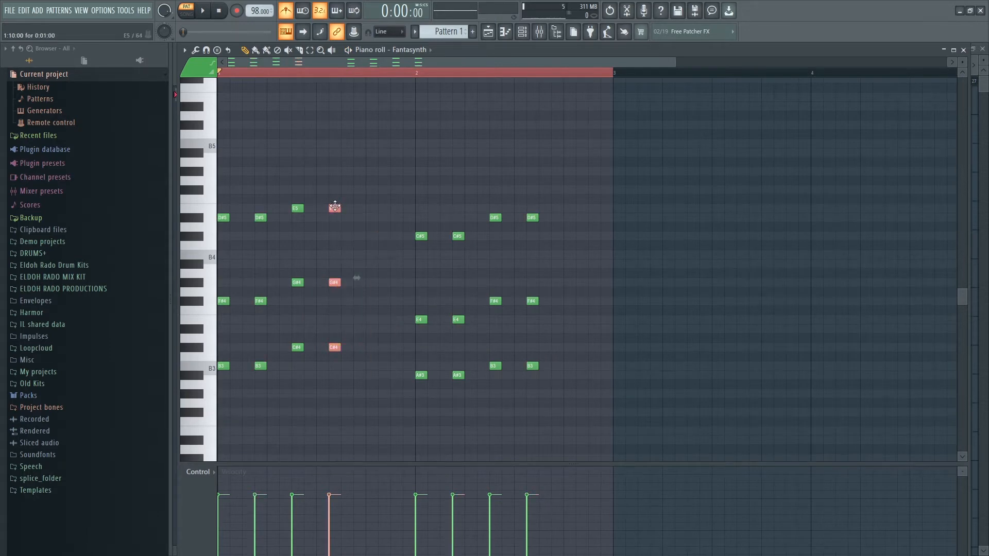
pyautogui.moveTo(580, 375); pyautogui.dragTo(571, 212)
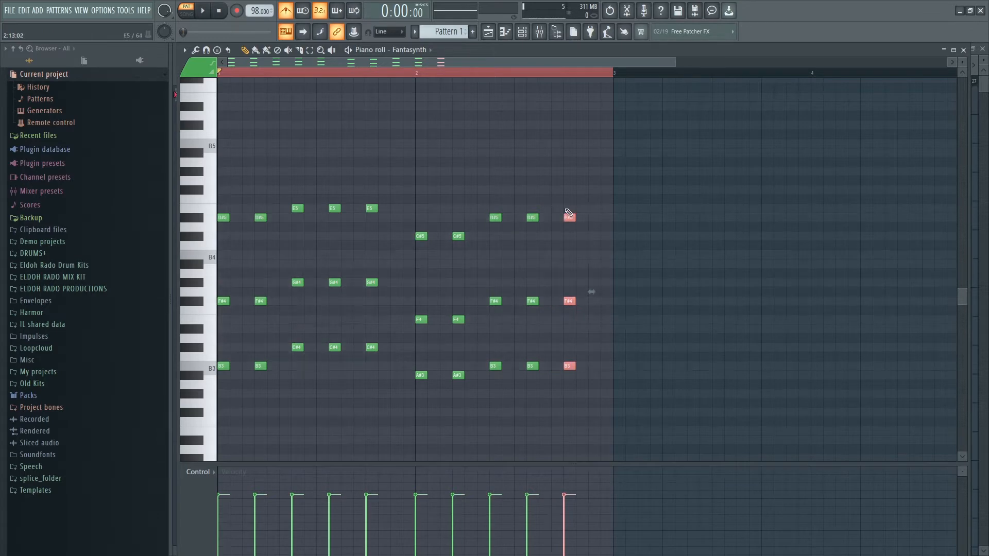
pyautogui.press('space')
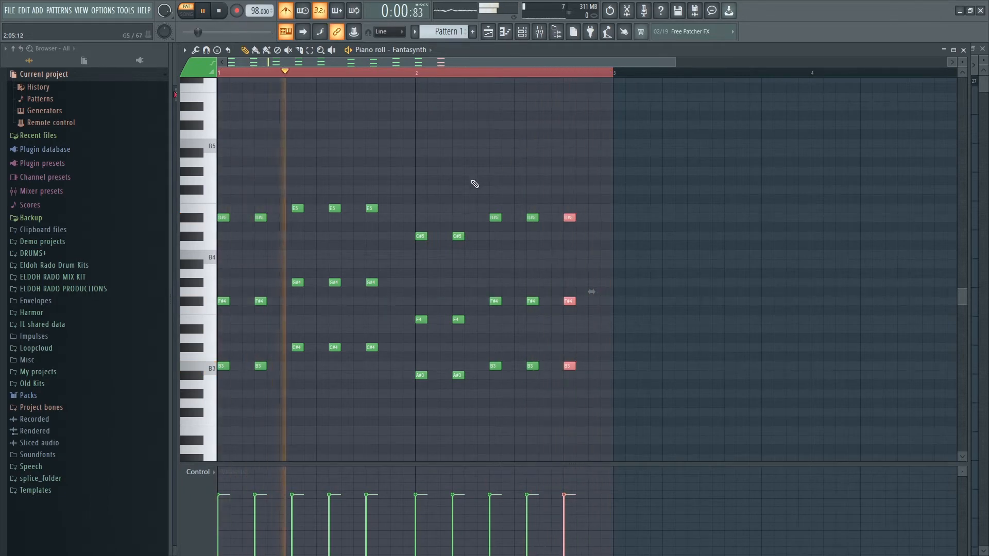
pyautogui.press('space')
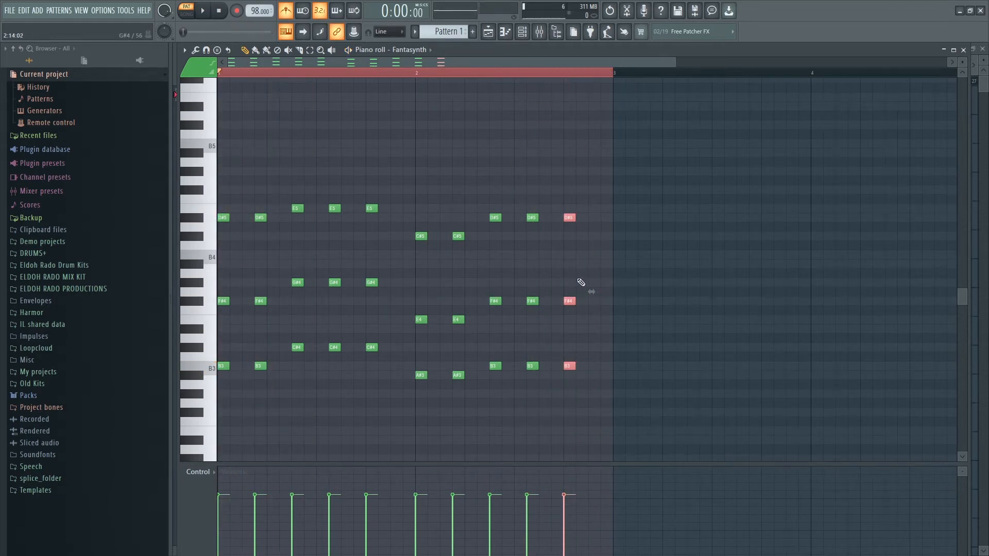
# - Duplicate the two-bar chord progression into bars 3 and 4 and play it through
pyautogui.hotkey('ctrl', 'b')
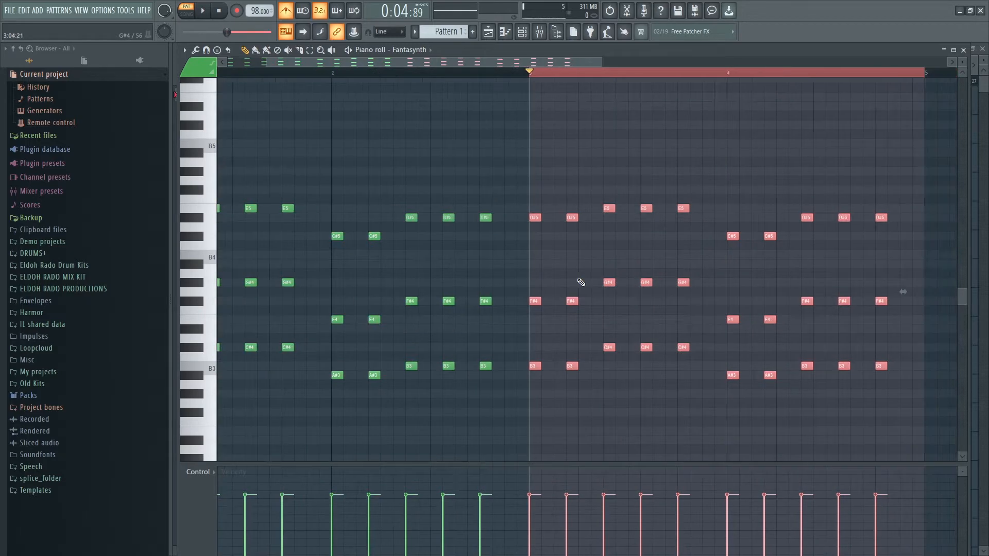
pyautogui.moveTo(554, 60); pyautogui.dragTo(511, 63)
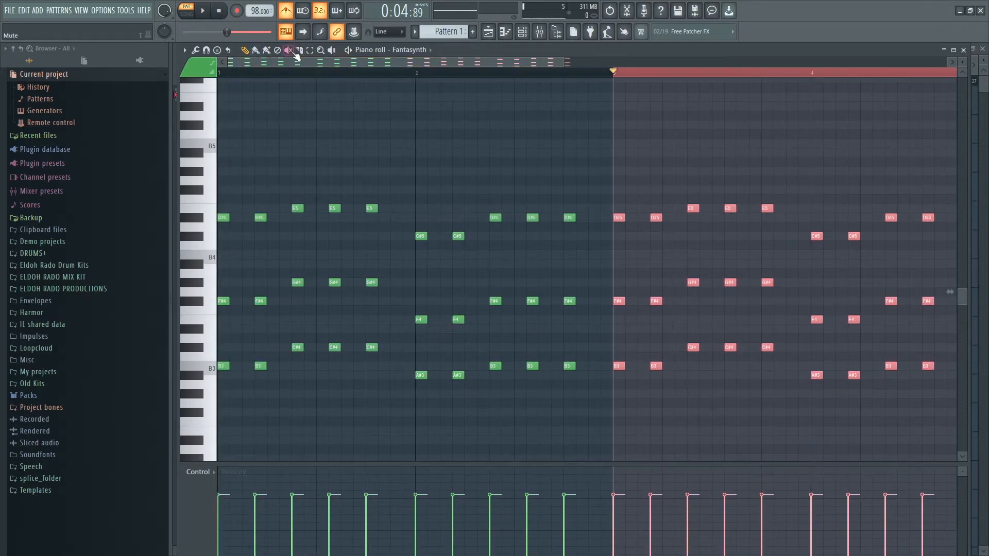
pyautogui.click(627, 73)
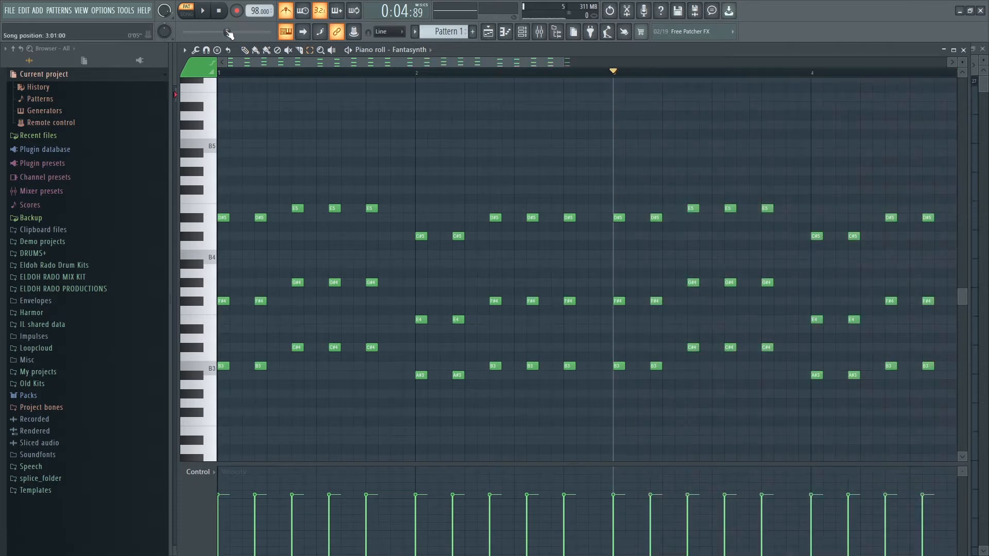
pyautogui.press('space')
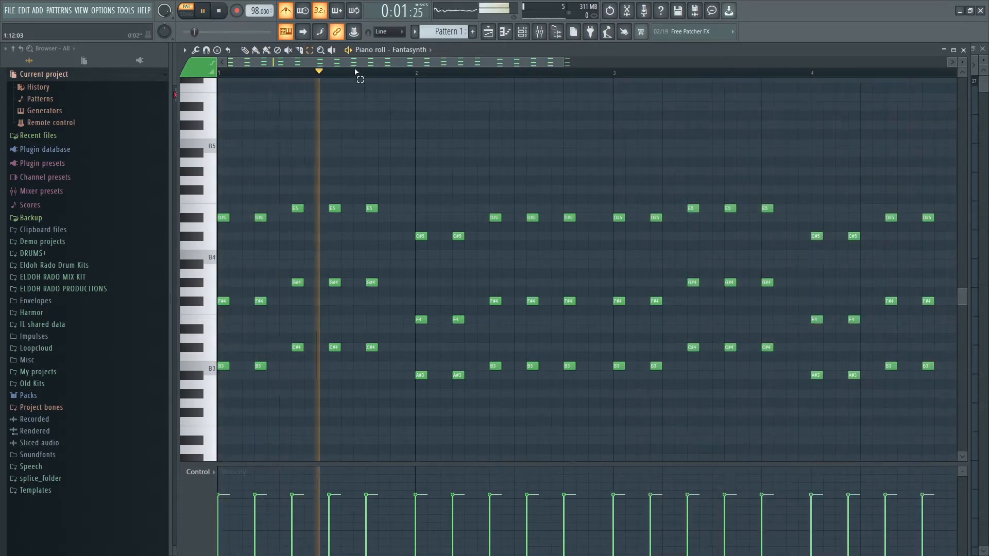
pyautogui.hscroll(3, 274, 63)
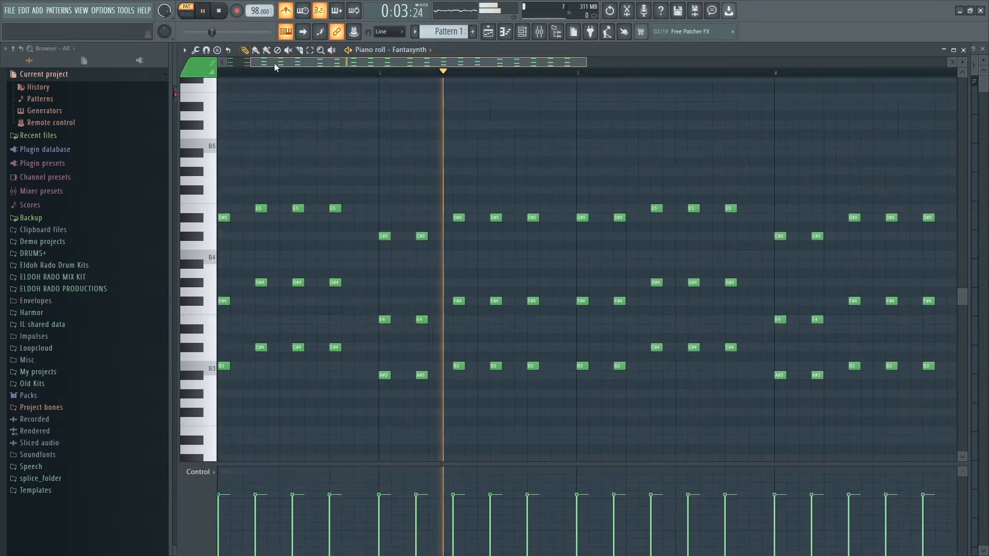
pyautogui.moveTo(286, 66); pyautogui.dragTo(373, 67)
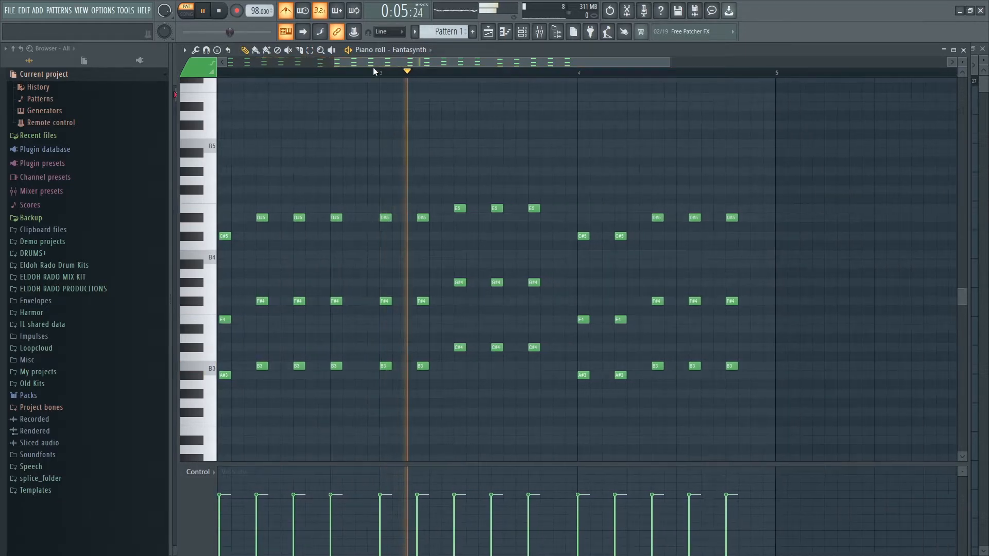
pyautogui.press('space')
# - Try the three middle notes of bar 3's second chord at A#4 and F#4, playing each version, and return them to G#4
pyautogui.moveTo(556, 307); pyautogui.dragTo(459, 278)
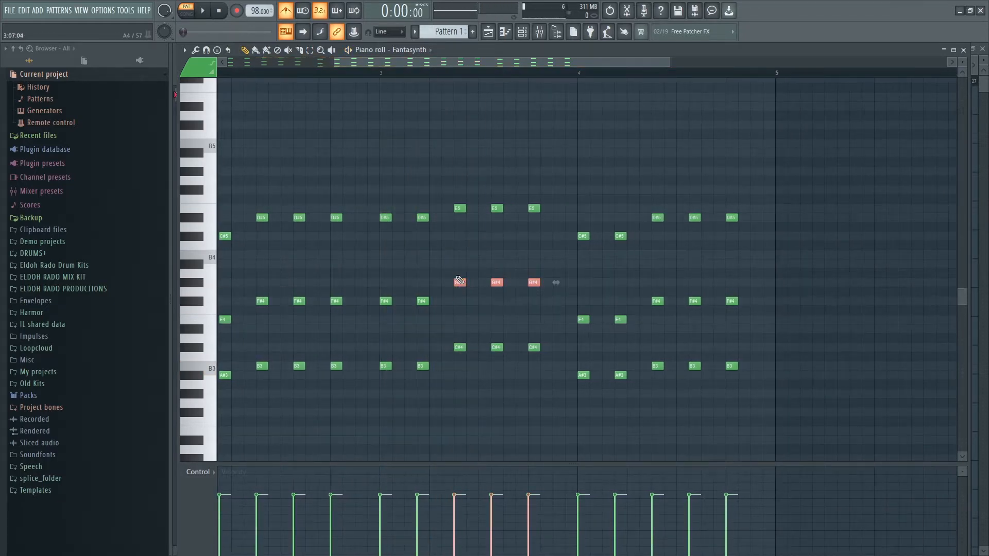
pyautogui.click(363, 76)
pyautogui.press('space')
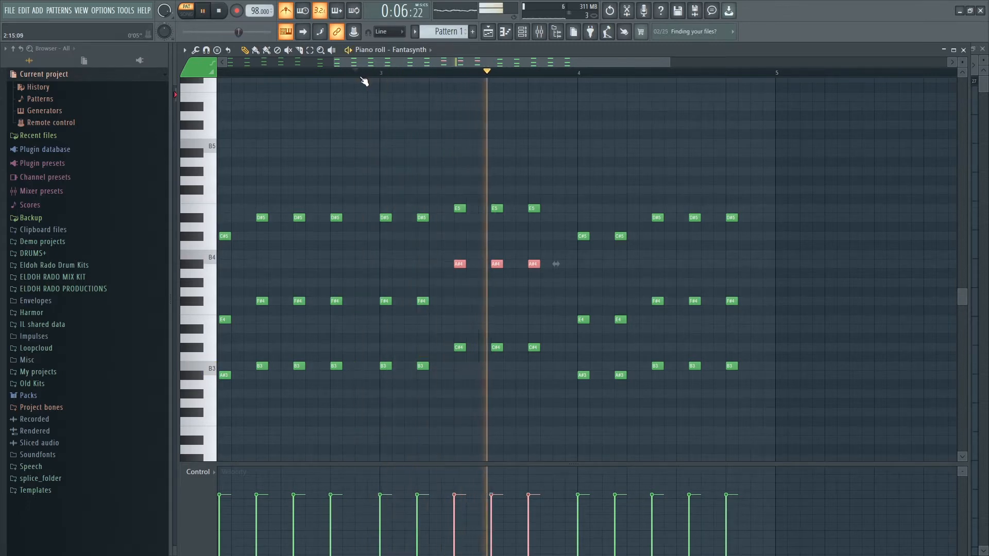
pyautogui.press('space')
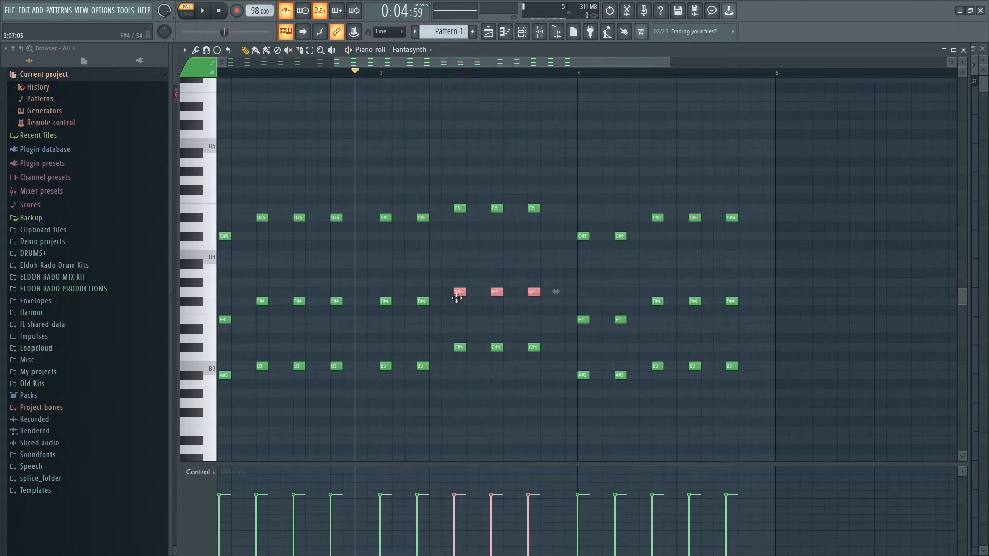
pyautogui.moveTo(457, 297); pyautogui.dragTo(457, 301)
pyautogui.press('space')
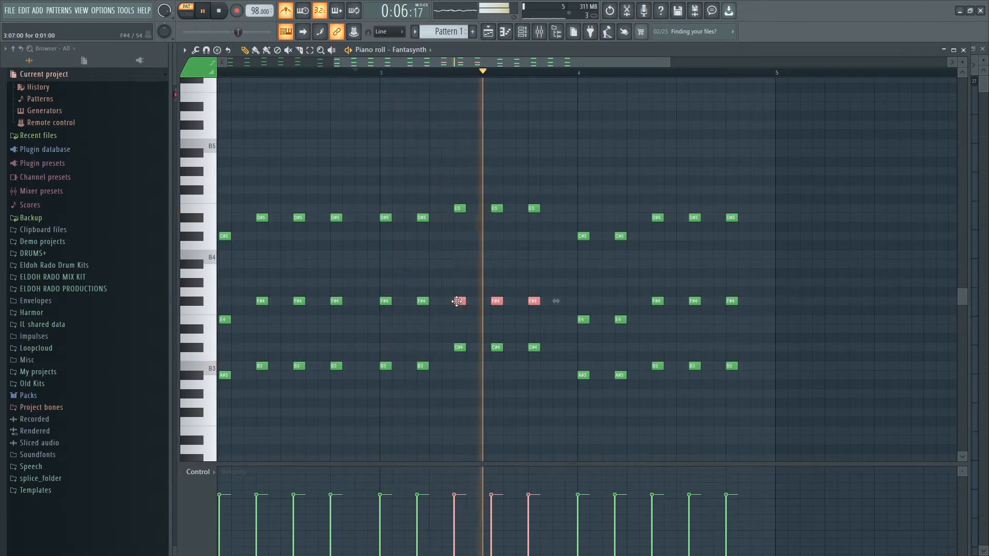
pyautogui.press('space')
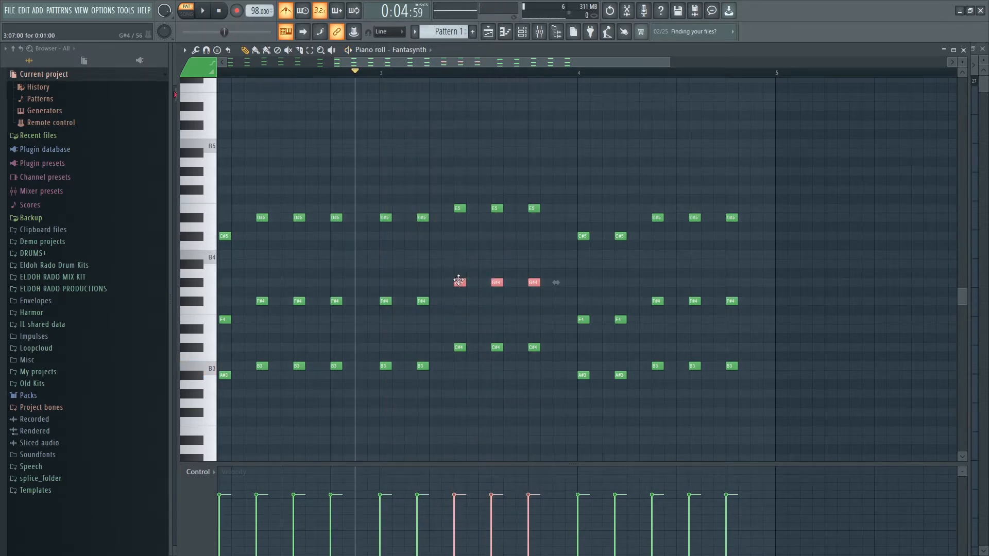
# - Lower the three top notes of bar 3's second chord to D#5 and play the whole pattern
pyautogui.moveTo(559, 240); pyautogui.dragTo(458, 218)
pyautogui.press('space')
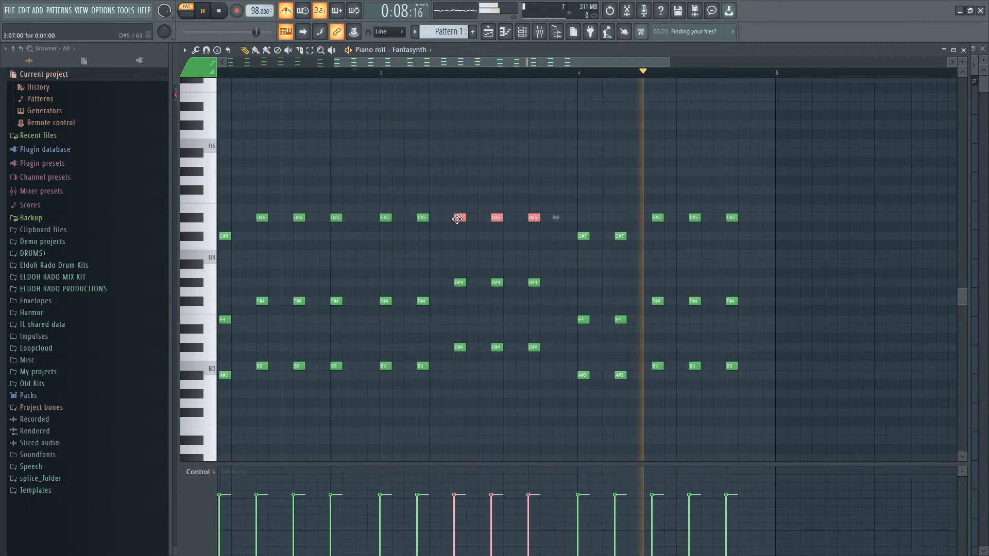
pyautogui.press('space')
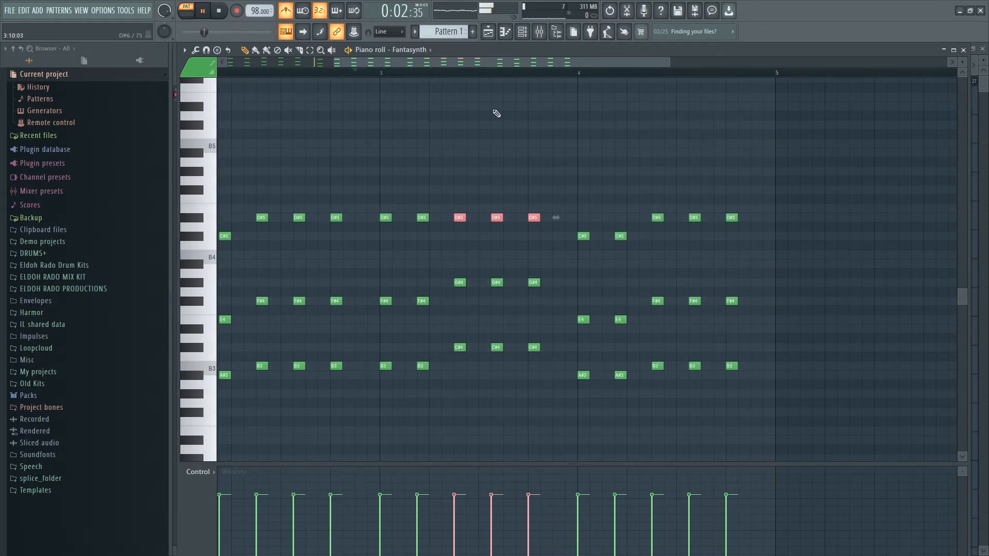
pyautogui.scroll(-2, 520, 77)
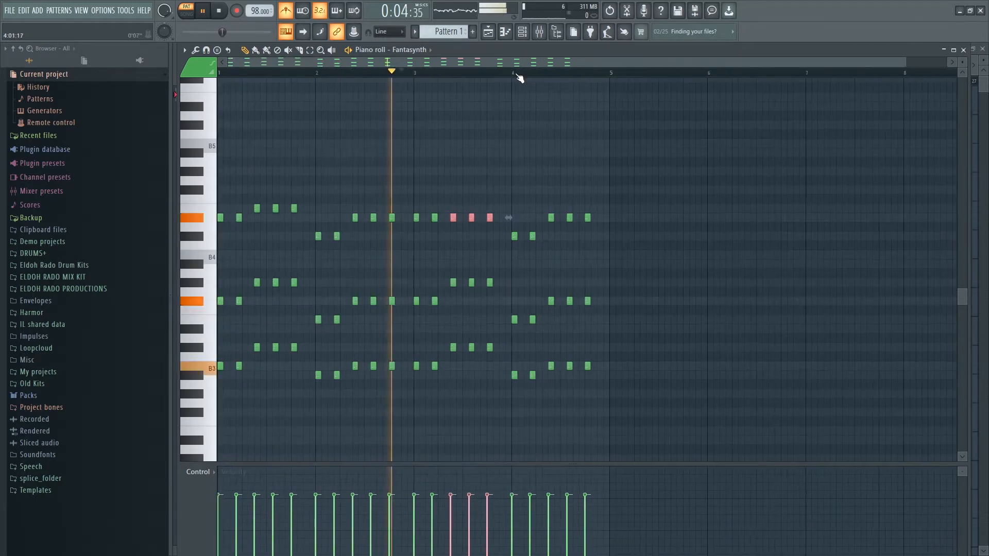
pyautogui.scroll(2, 490, 81)
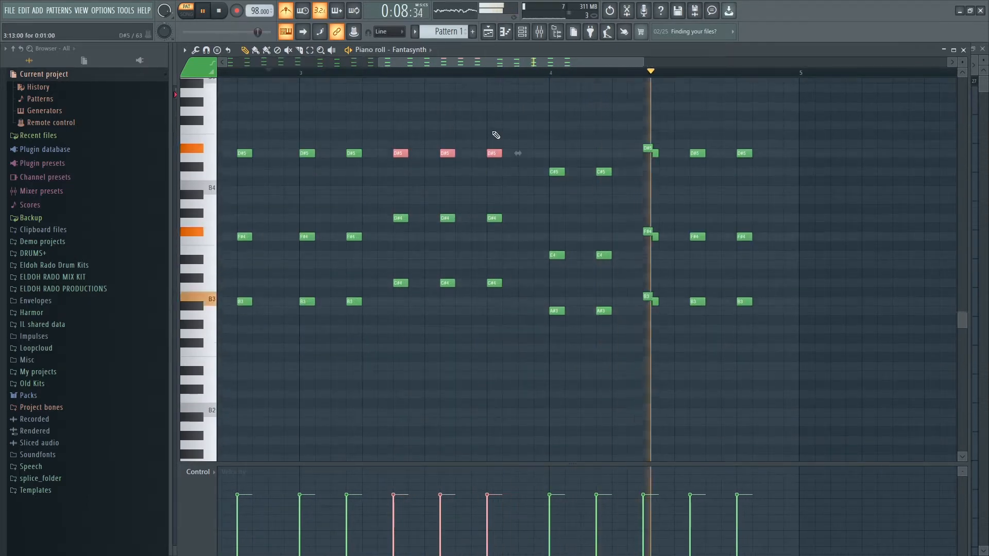
pyautogui.press('space')
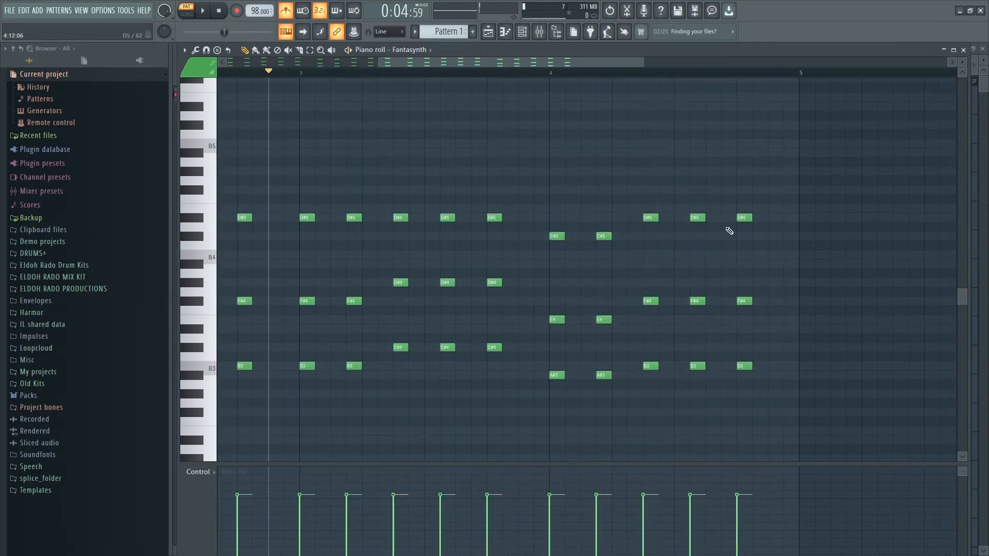
# - Try lowering the top note of the final chord in bar 4 to D5 and play the end of the pattern
pyautogui.moveTo(739, 219); pyautogui.dragTo(739, 233)
pyautogui.press('space')
pyautogui.press('space')
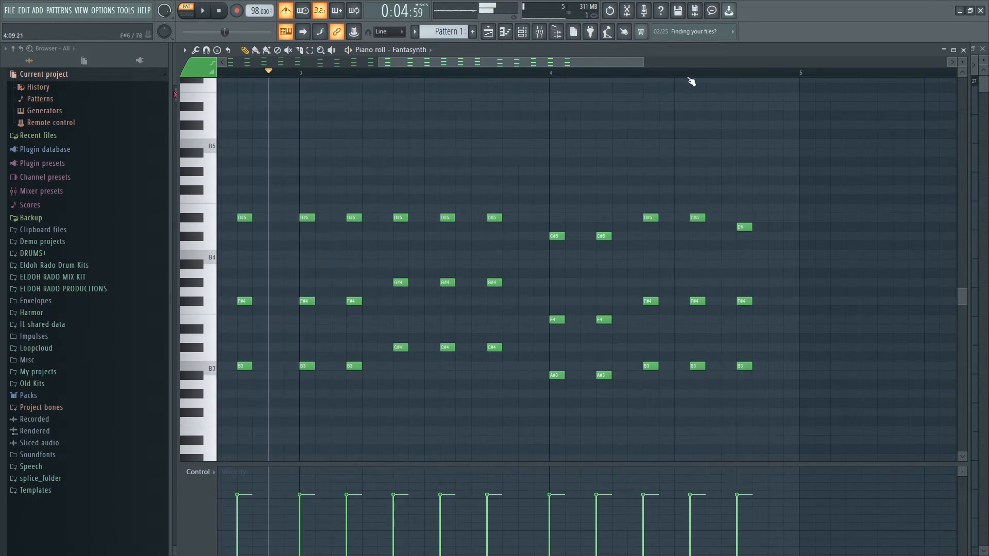
pyautogui.click(664, 75)
pyautogui.press('space')
pyautogui.press('space')
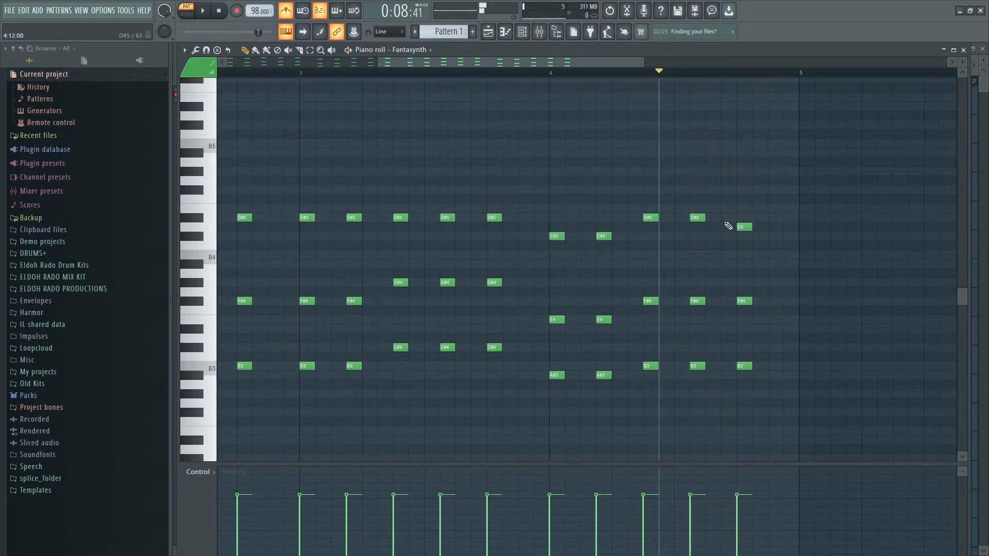
# - Return the final chord's top note to D#5, lower its middle note to D#4, and play the ending
pyautogui.moveTo(743, 297); pyautogui.dragTo(745, 328)
pyautogui.press('space')
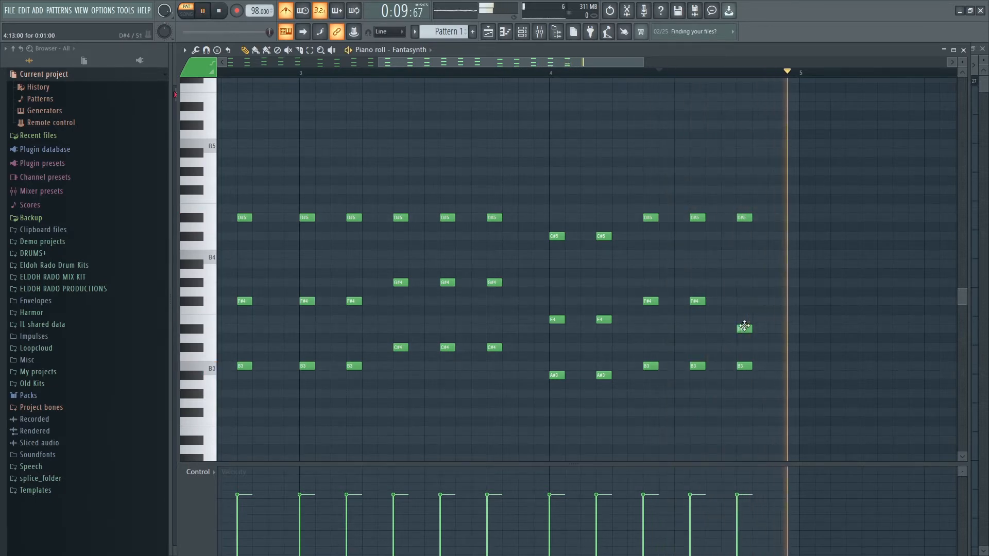
# - Raise the three top notes of bar 3's second chord to E5 and play the whole pattern
pyautogui.moveTo(519, 231); pyautogui.dragTo(392, 206)
pyautogui.press('Up')
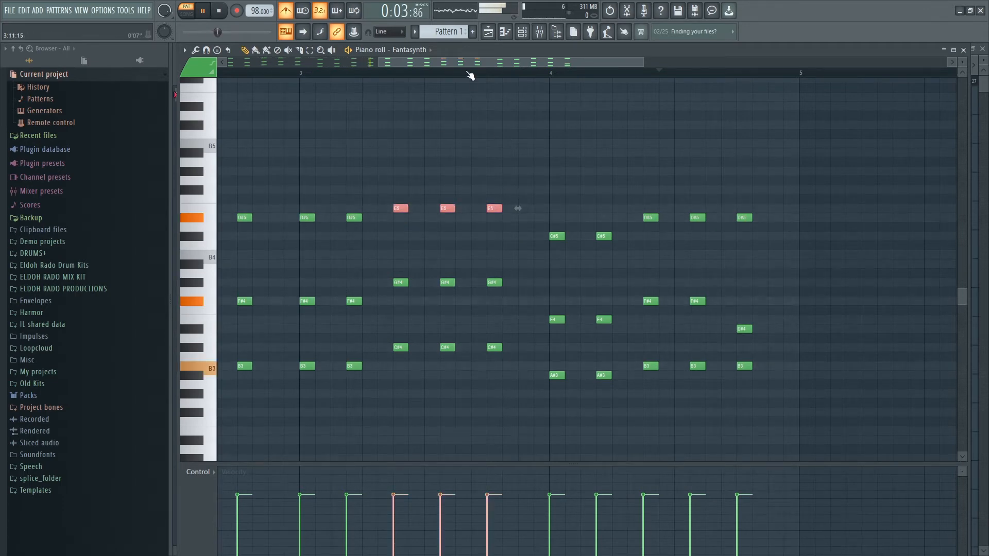
pyautogui.scroll(-2, 468, 74)
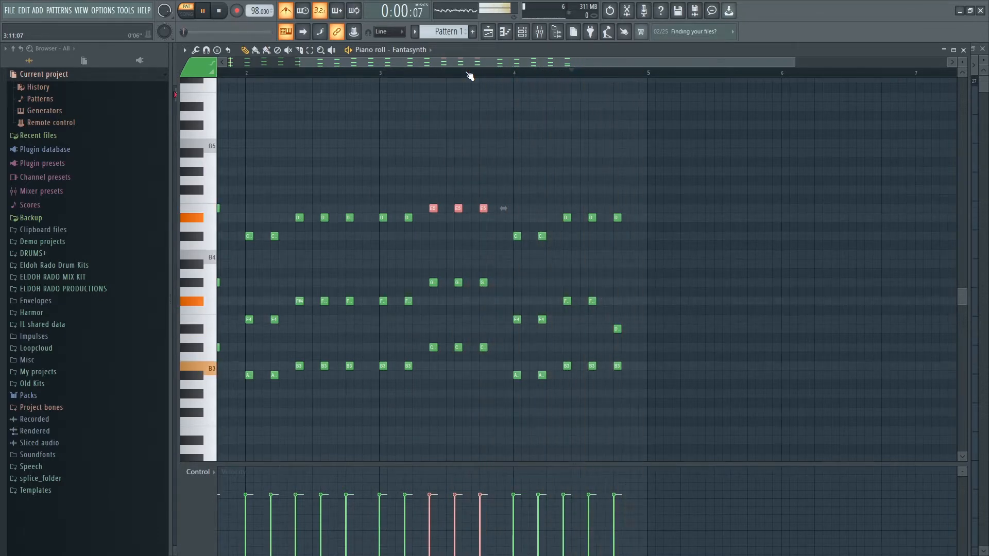
# - Stop playback and turn off the metronome, then return the playhead to the start of the pattern
pyautogui.press('space')
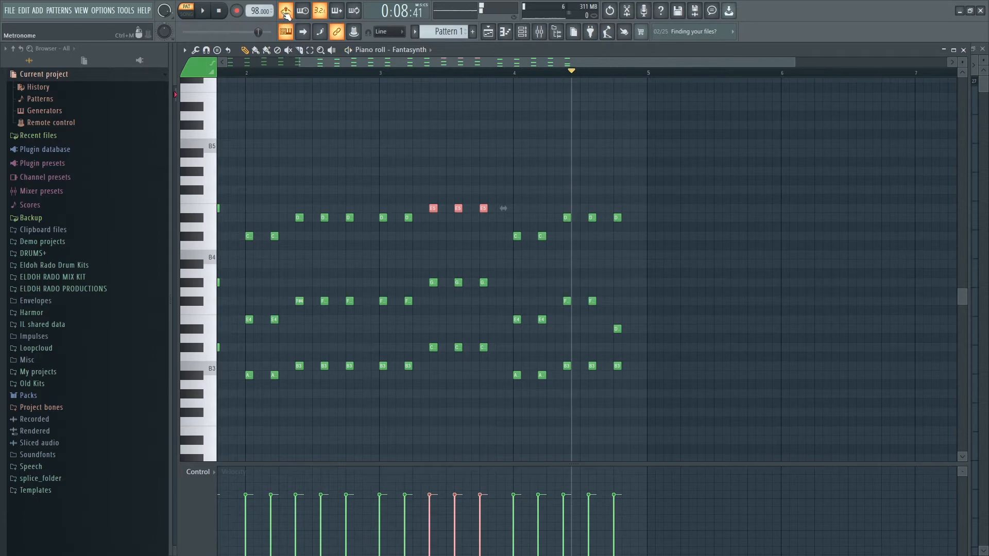
pyautogui.click(222, 15)
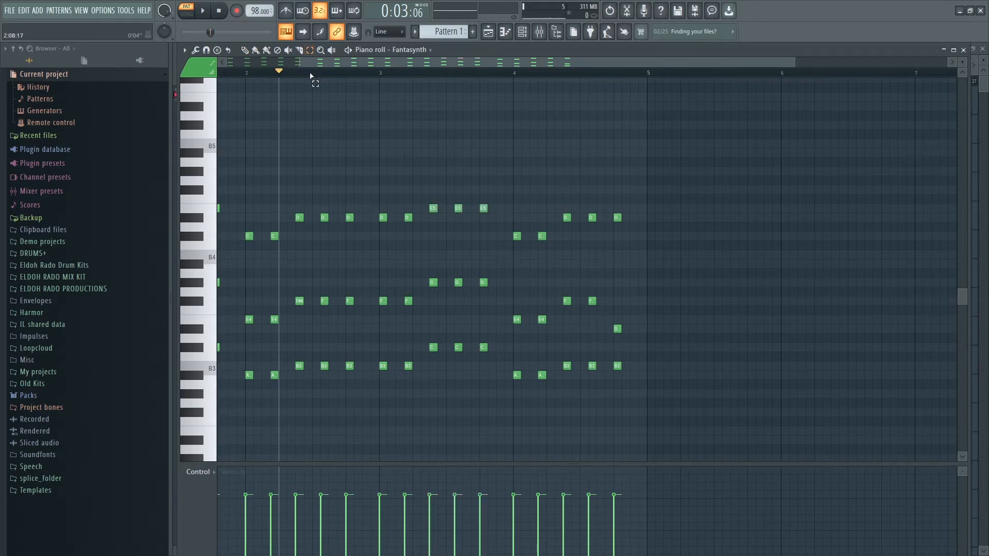
pyautogui.click(223, 16)
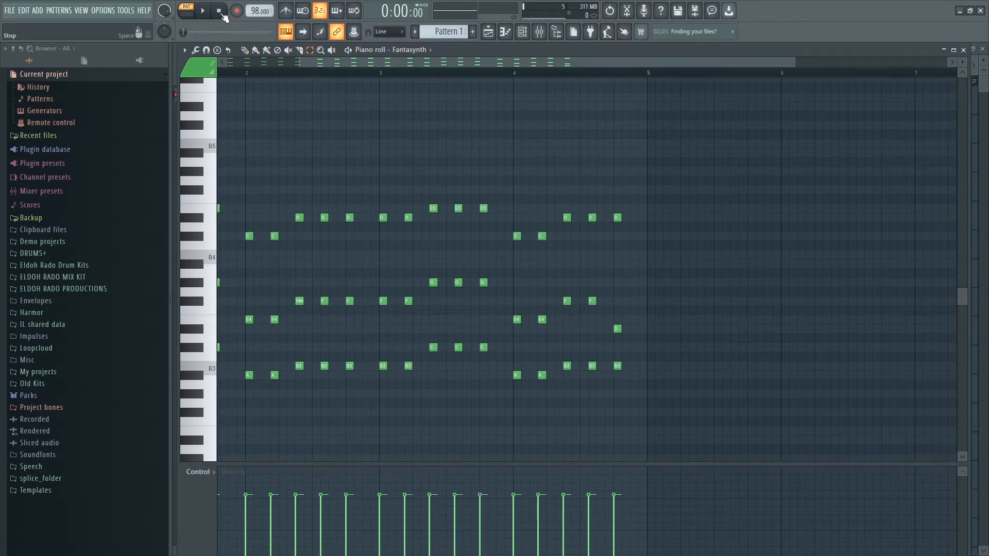
# - Randomize the velocities of all notes in the pattern with the velocity level at -27%, and play the result
pyautogui.hotkey('ctrl', 'a')
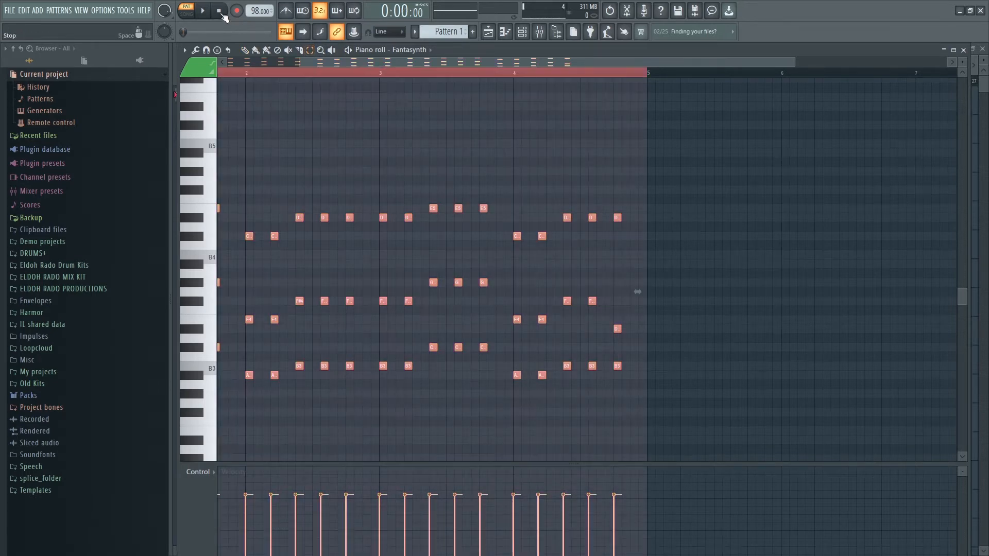
pyautogui.hotkey('alt', 'r')
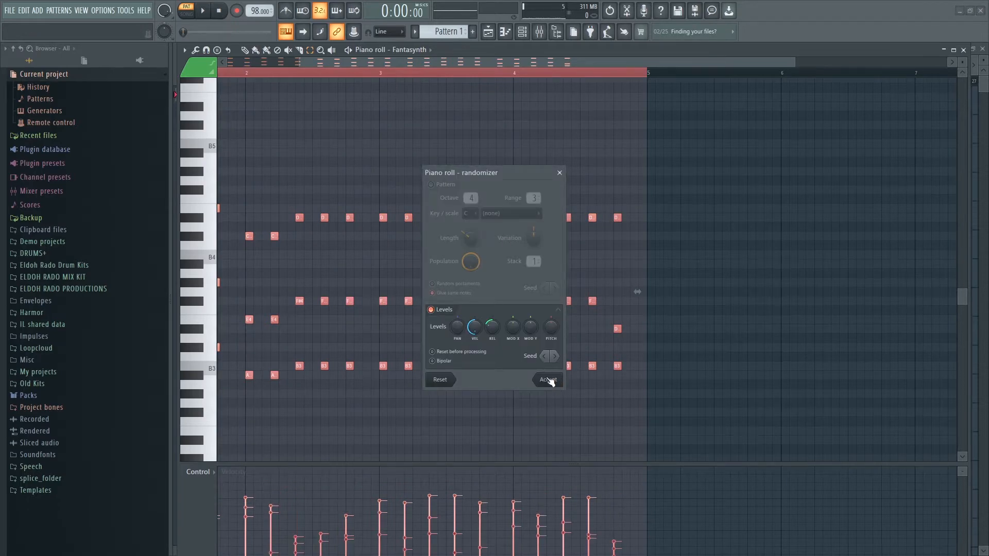
pyautogui.moveTo(470, 333); pyautogui.dragTo(470, 349)
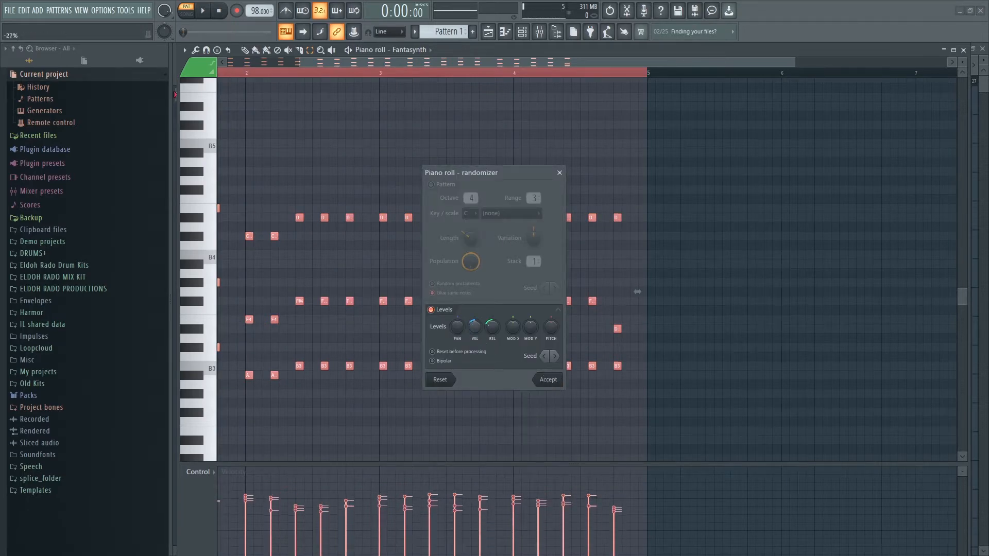
pyautogui.click(551, 381)
pyautogui.press('space')
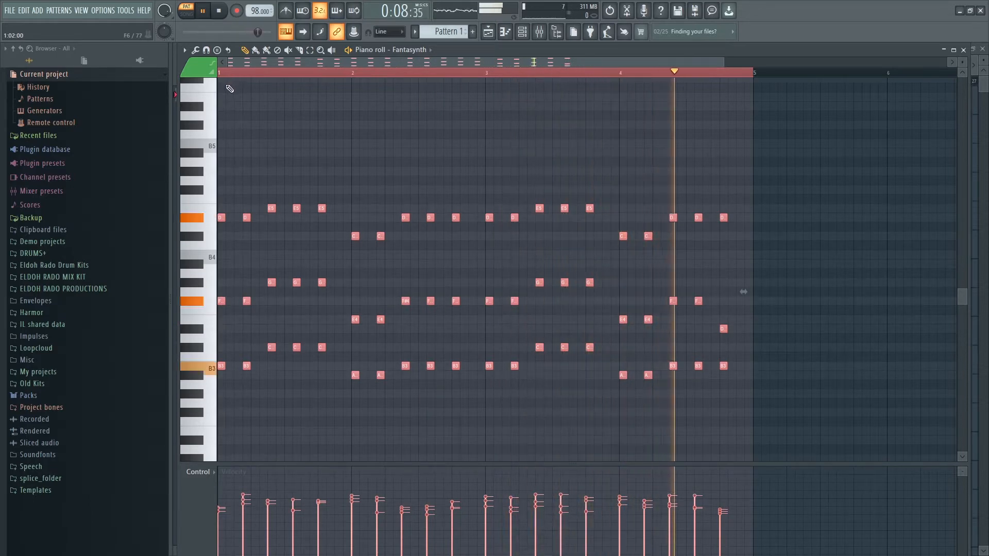
# - Close the piano roll and synth window, and replace the Sampler channel with a second Fantasynth instance
pyautogui.click(963, 50)
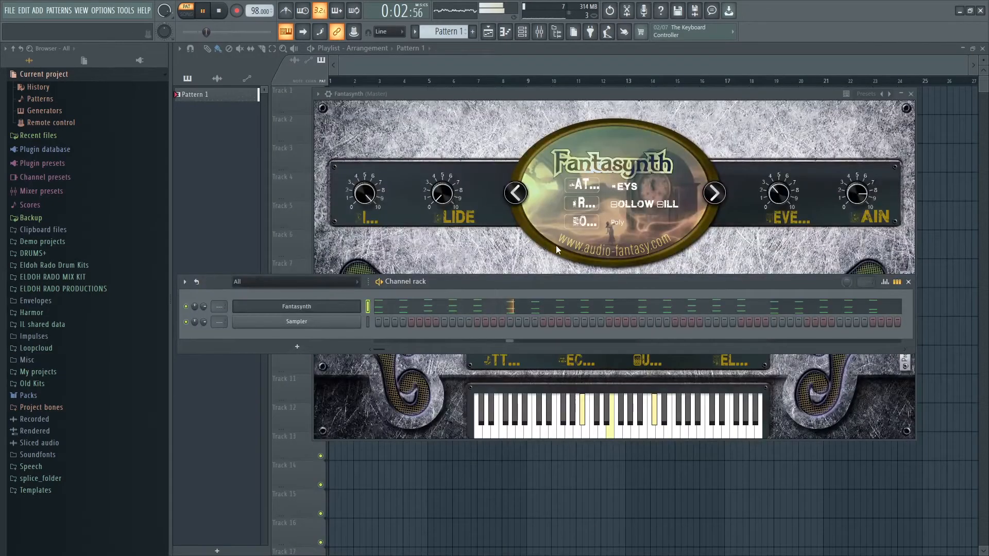
pyautogui.click(911, 94)
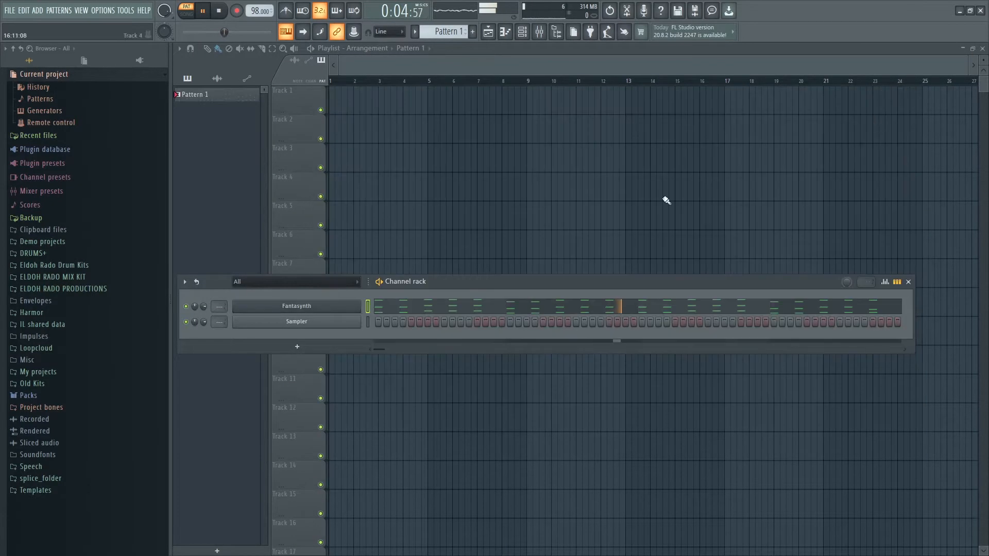
pyautogui.rightClick(330, 324)
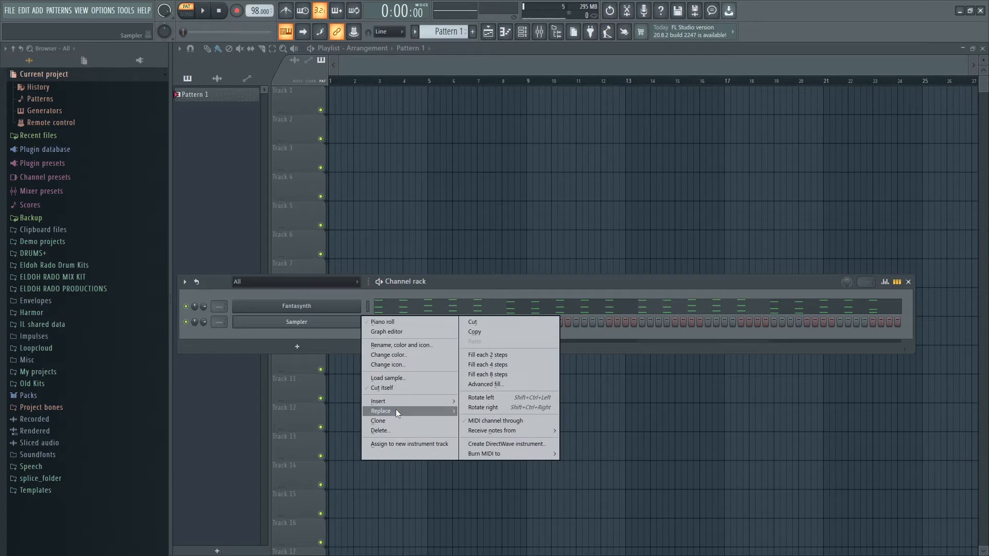
pyautogui.moveTo(395, 410)
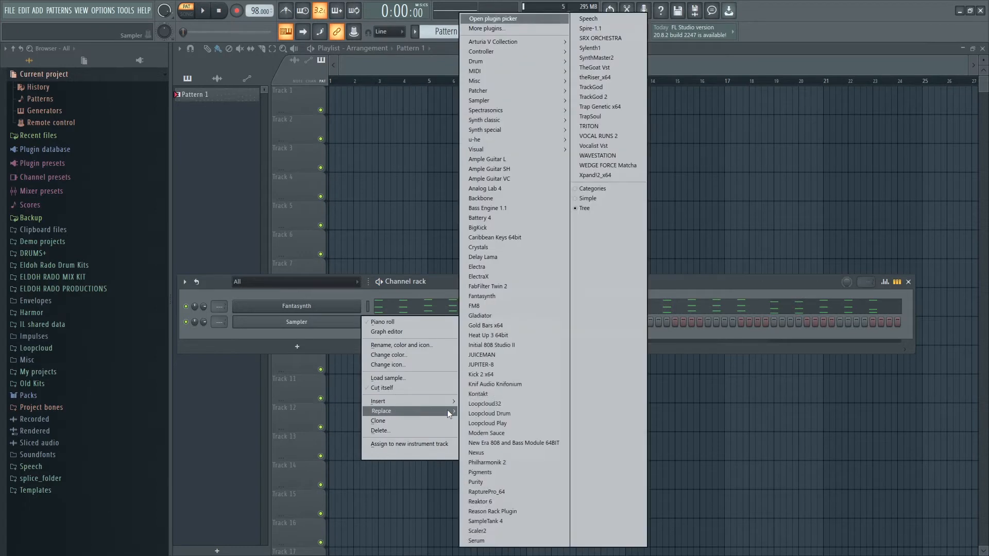
pyautogui.click(493, 295)
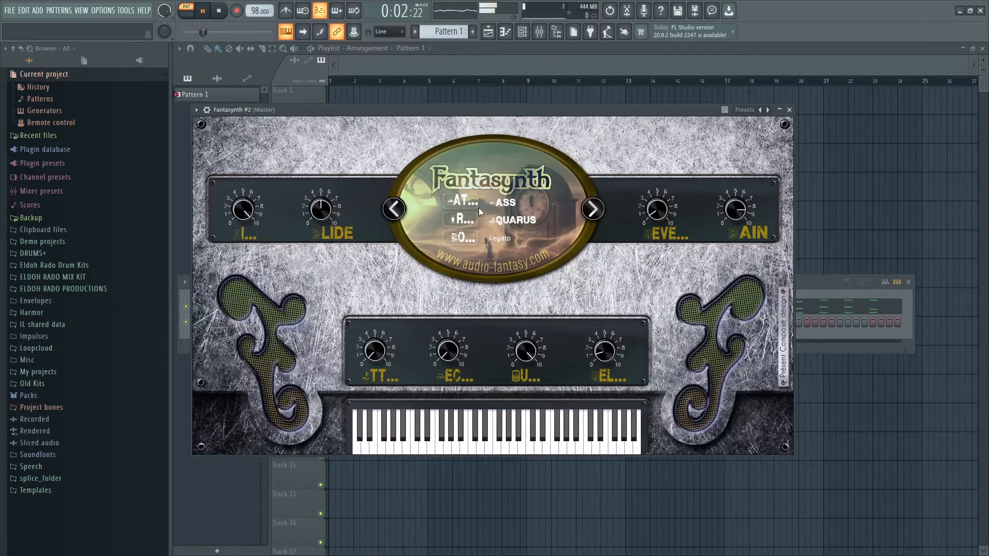
pyautogui.click(789, 110)
pyautogui.press('space')
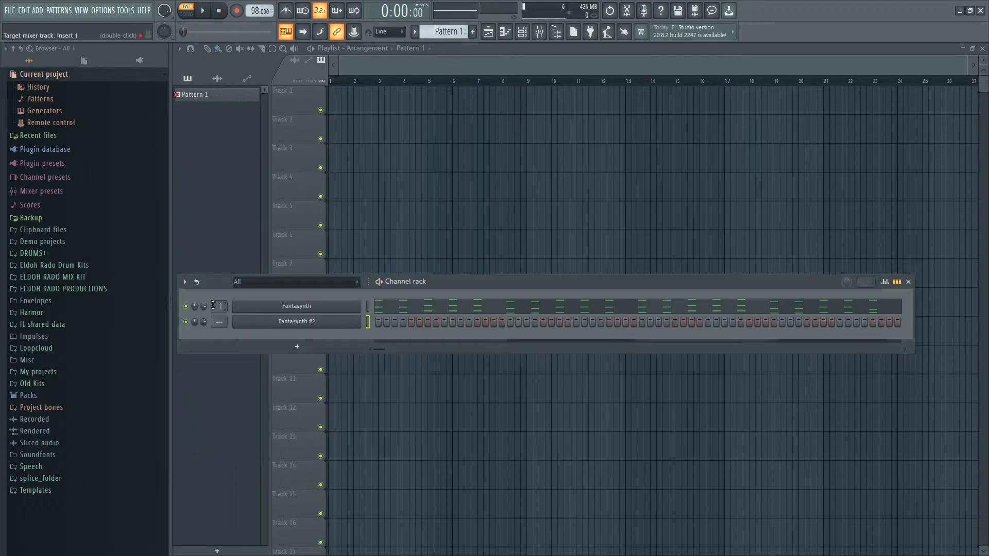
# - Load SketchCassette II into slot 2 of mixer track Insert 1 and set its tape to Type II during playback
pyautogui.click(537, 36)
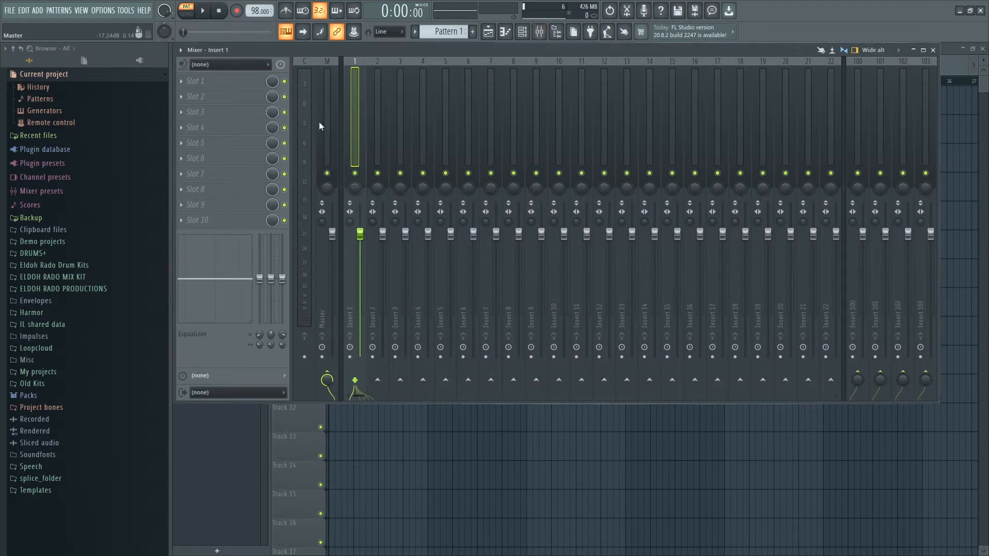
pyautogui.click(224, 96)
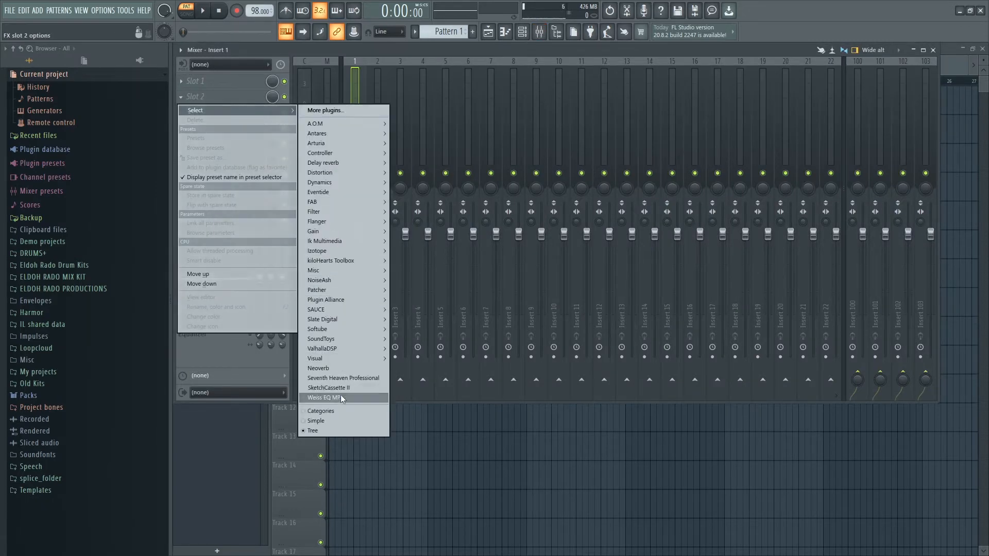
pyautogui.click(342, 386)
pyautogui.press('space')
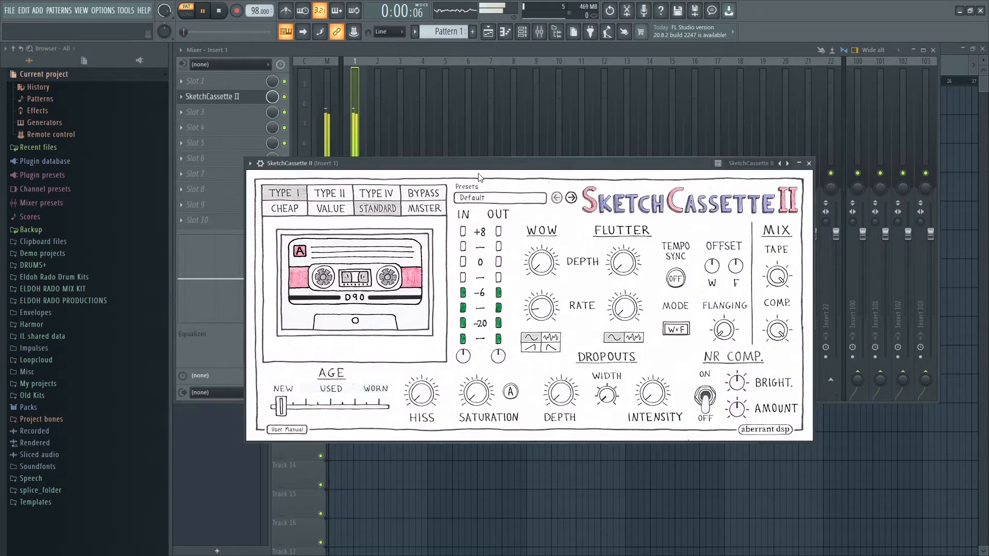
pyautogui.moveTo(479, 163); pyautogui.dragTo(494, 156)
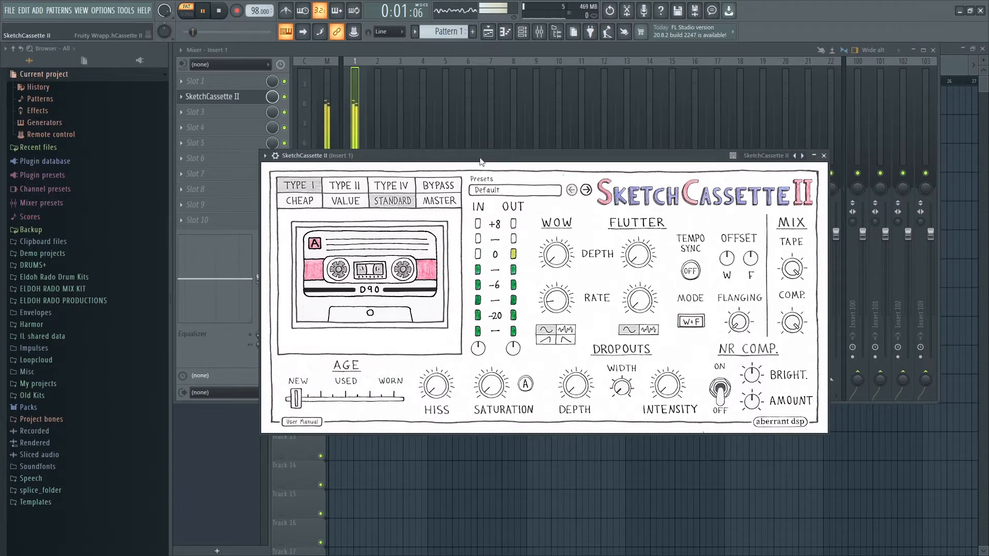
pyautogui.click(347, 186)
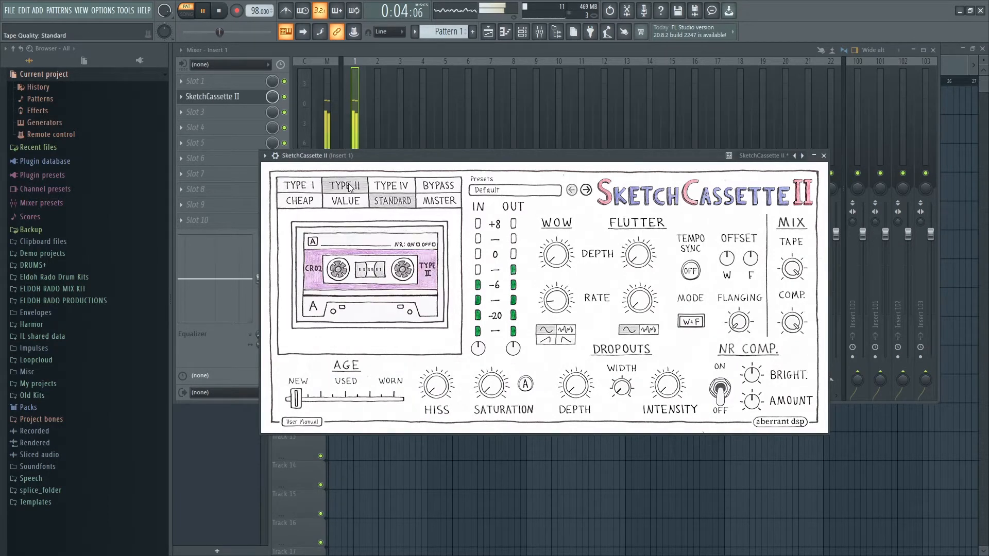
# - Add Fruity parametric EQ 2 in slot 3 of Insert 1 and cut the band 7 high shelf to about -17.5 dB at 1368 Hz
pyautogui.click(205, 113)
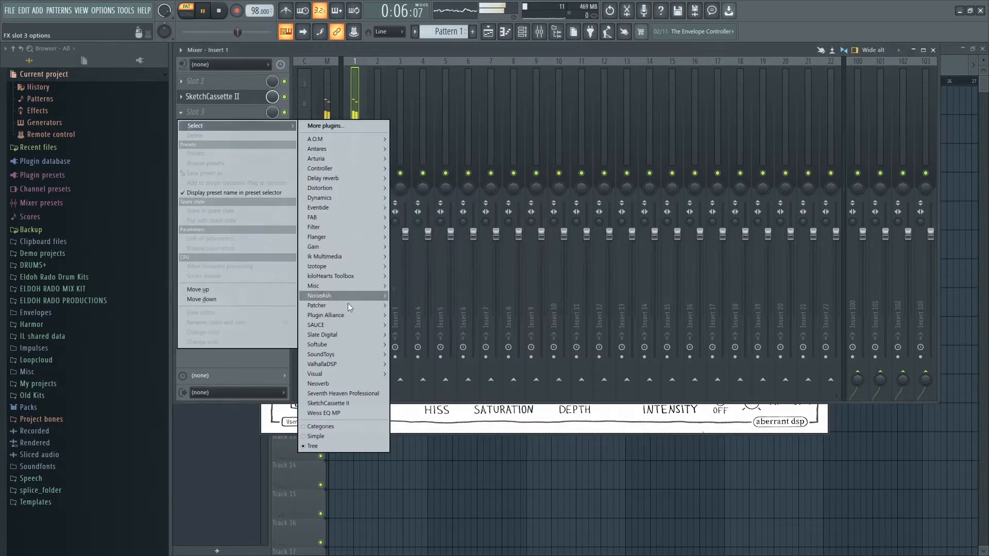
pyautogui.moveTo(342, 237)
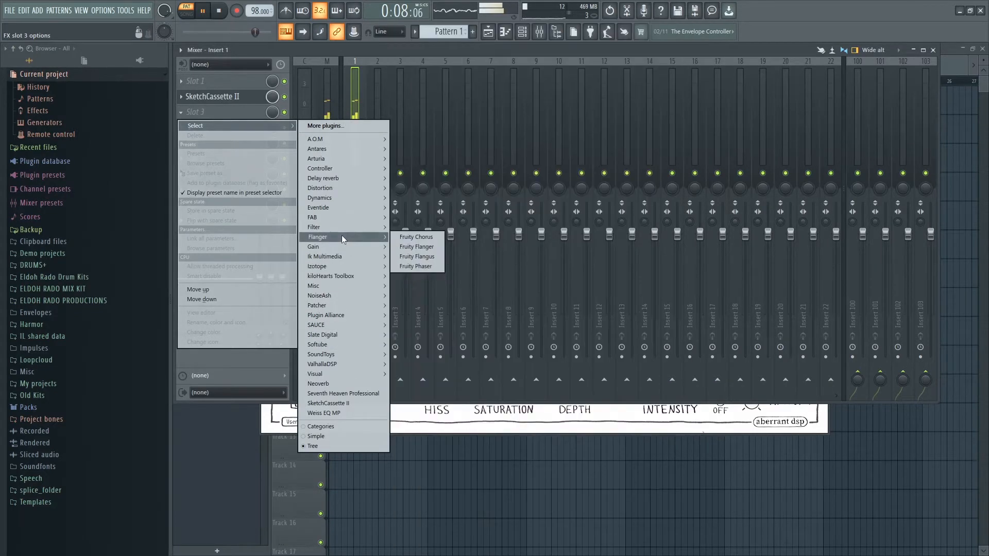
pyautogui.click(414, 267)
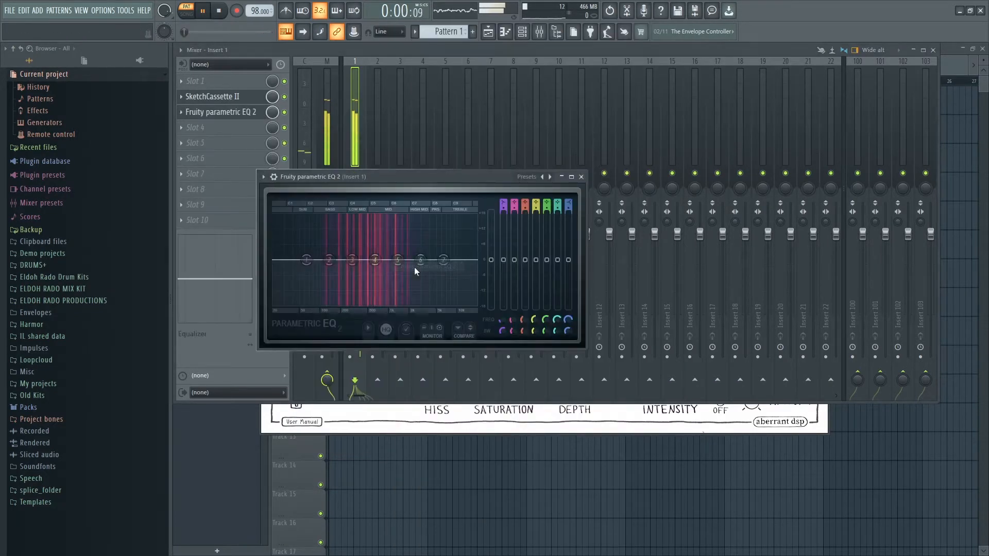
pyautogui.moveTo(443, 260); pyautogui.dragTo(397, 304)
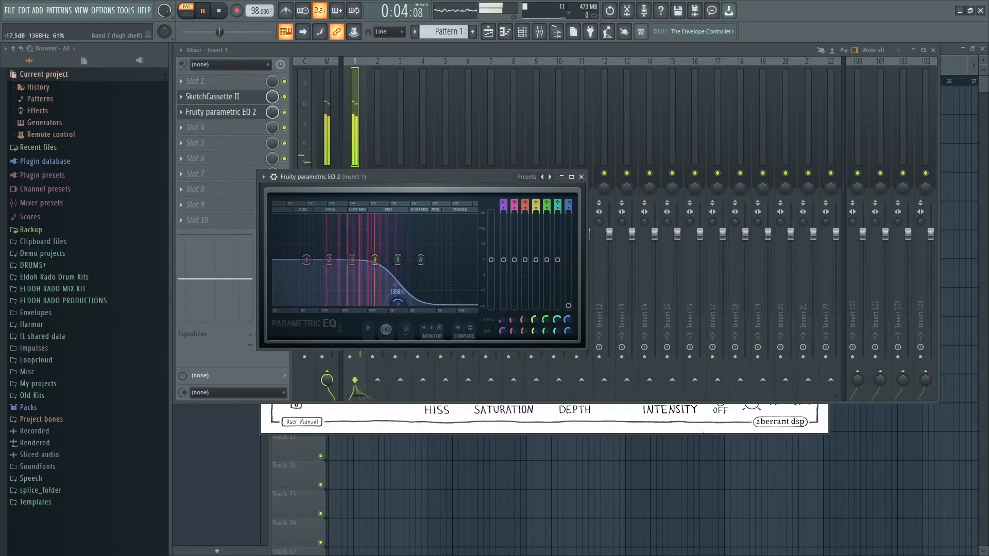
pyautogui.click(582, 177)
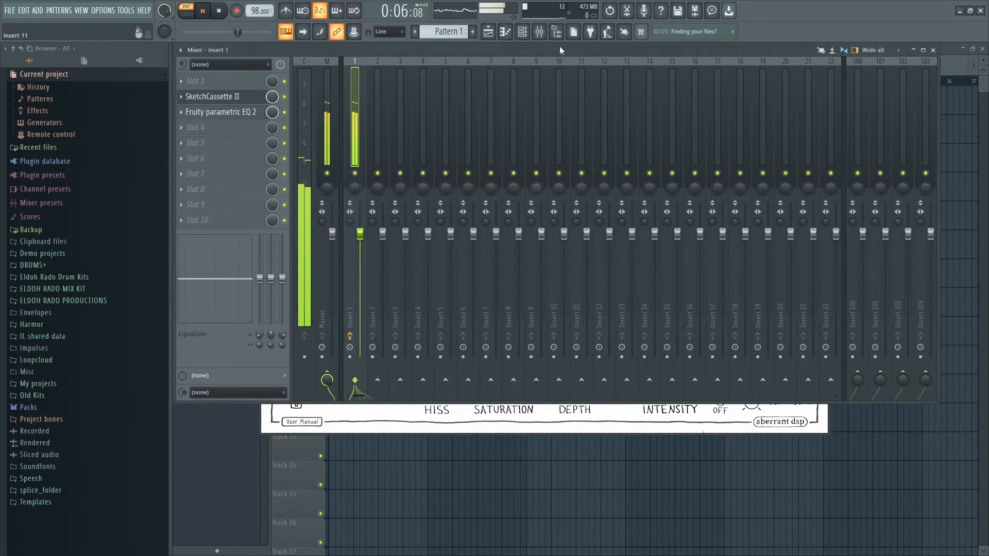
# - Return to the channel rack, set the first Fantasynth channel's volume to about 54%, and close SketchCassette II
pyautogui.click(544, 34)
pyautogui.click(522, 31)
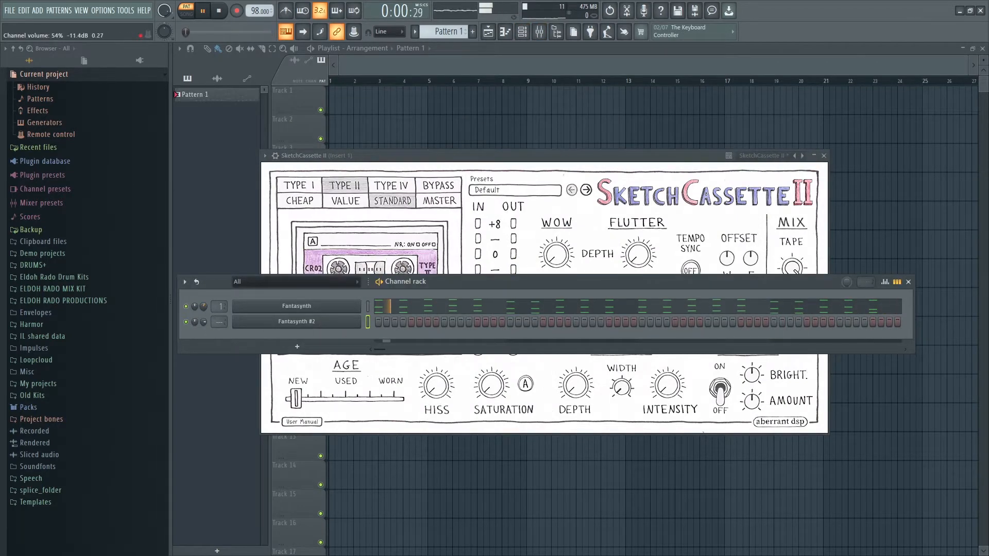
pyautogui.moveTo(204, 307); pyautogui.dragTo(204, 299)
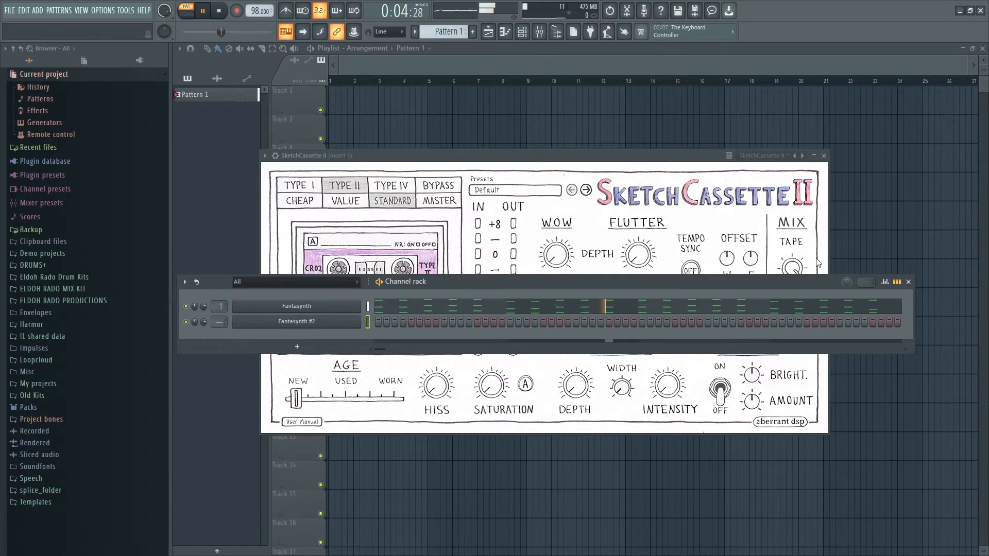
pyautogui.click(824, 155)
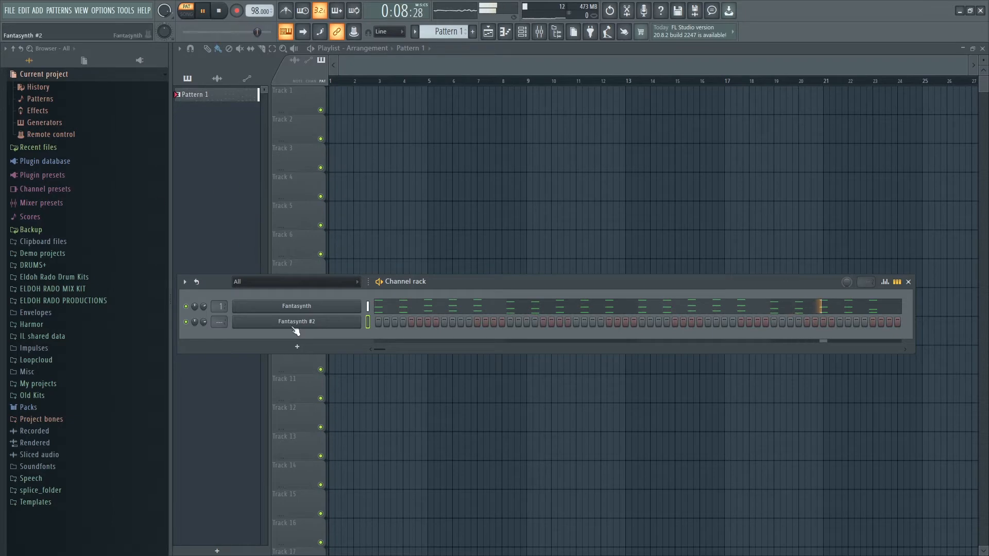
# - Open Fantasynth #2, choose its Lead category, and audition the Bad Karma patch
pyautogui.press('space')
pyautogui.click(318, 325)
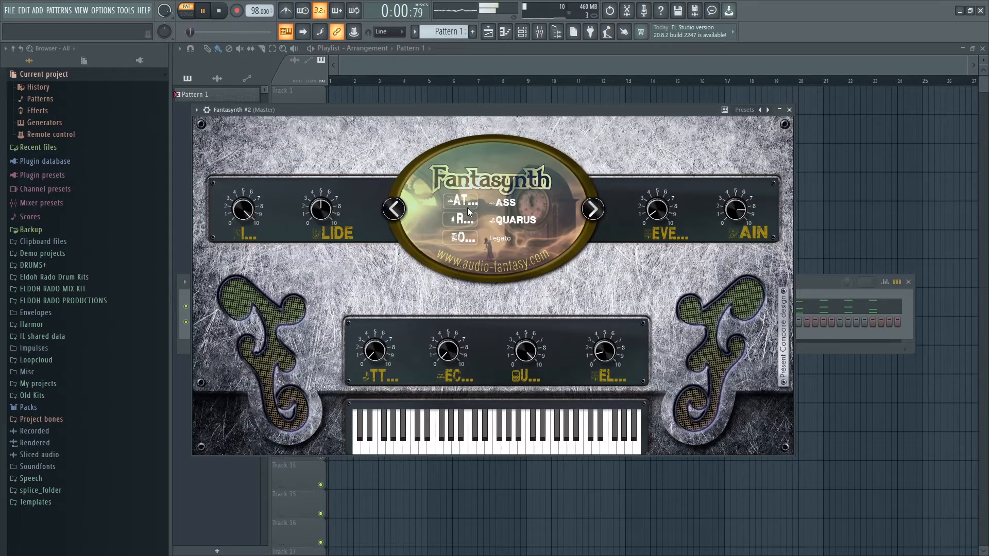
pyautogui.click(490, 203)
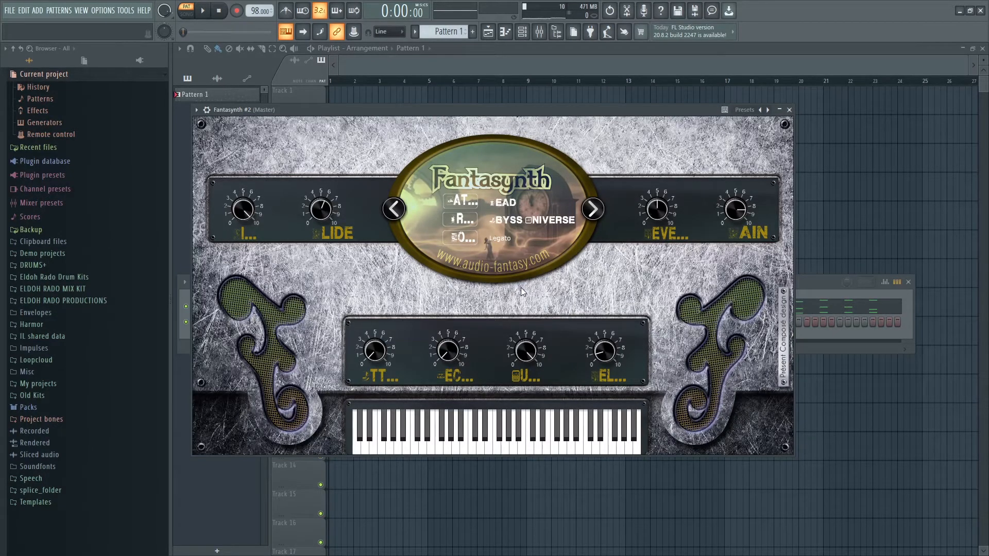
pyautogui.click(517, 222)
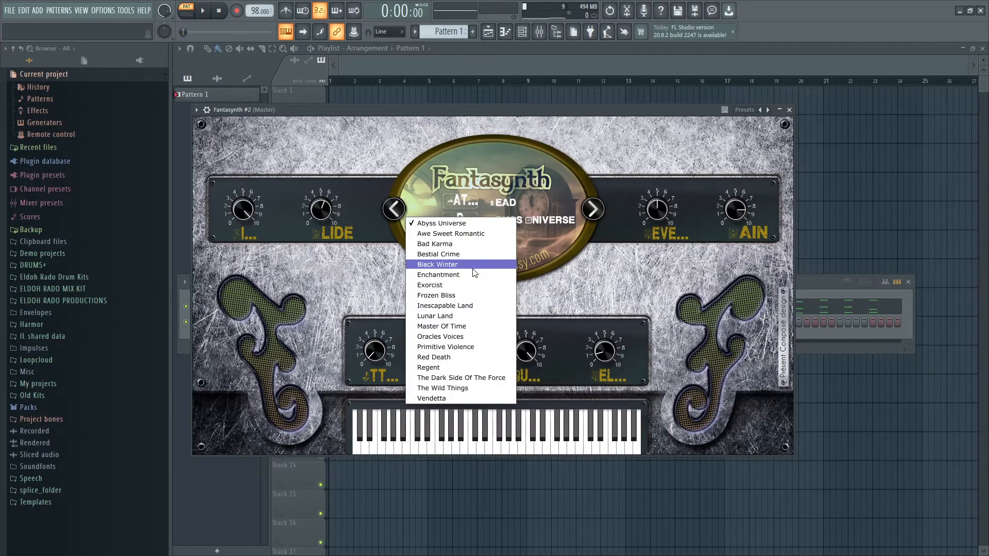
pyautogui.click(473, 245)
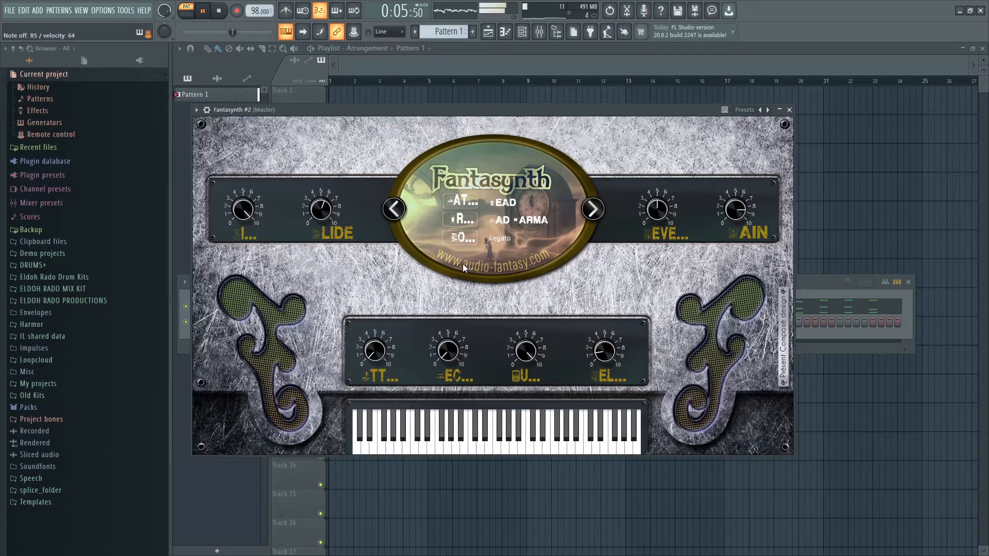
# - Switch Fantasynth #2 to the Black Winter patch and set its channel volume to about 36%
pyautogui.click(590, 209)
pyautogui.click(207, 110)
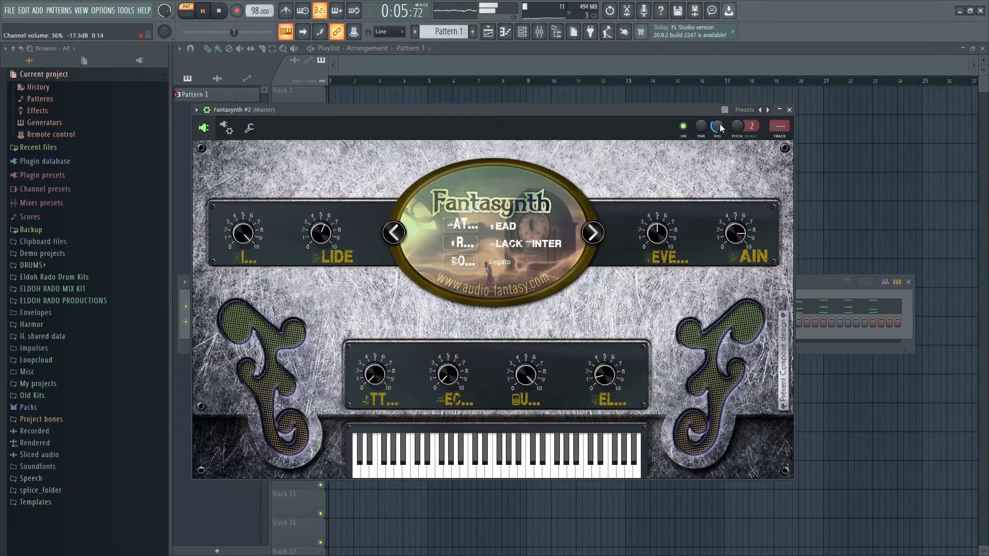
pyautogui.click(789, 110)
# - Open the piano roll for Fantasynth #2 and place a D#5 note at the start of bar 1
pyautogui.rightClick(332, 325)
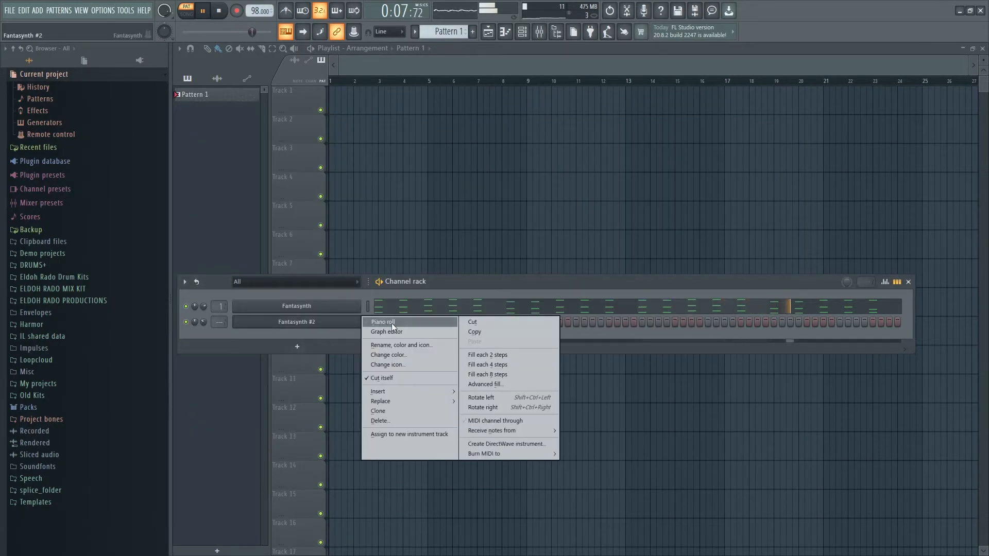
pyautogui.click(391, 323)
pyautogui.press('space')
pyautogui.click(221, 218)
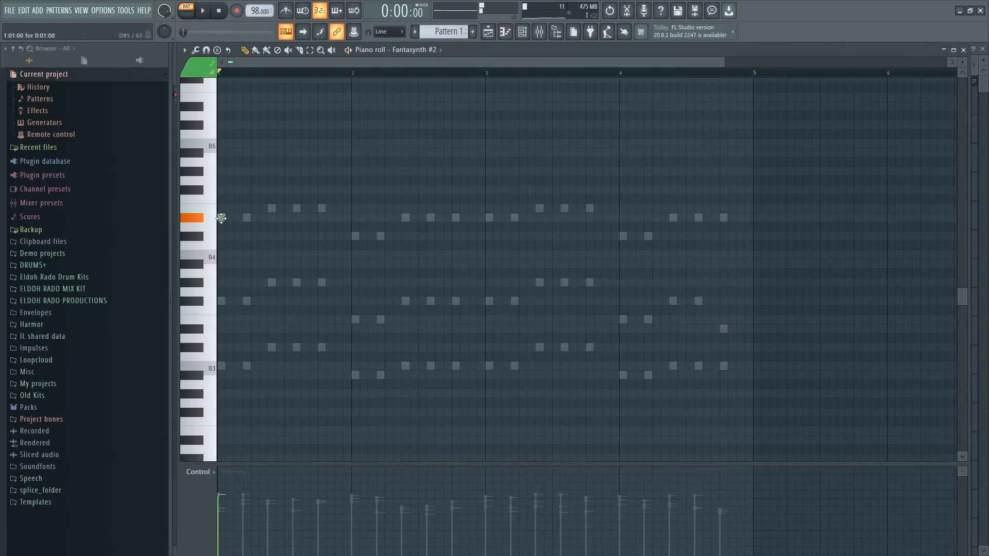
# - Lower the opening note of bar 1 to B4 and add one-step D#5 and E5 notes at steps 6 and 7
pyautogui.moveTo(222, 218); pyautogui.dragTo(221, 256)
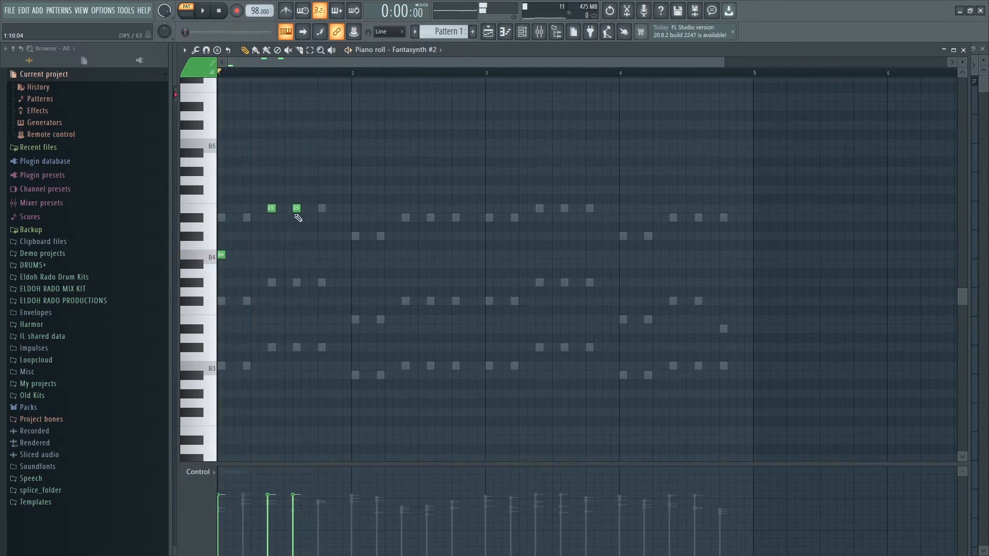
pyautogui.moveTo(292, 211); pyautogui.dragTo(267, 220)
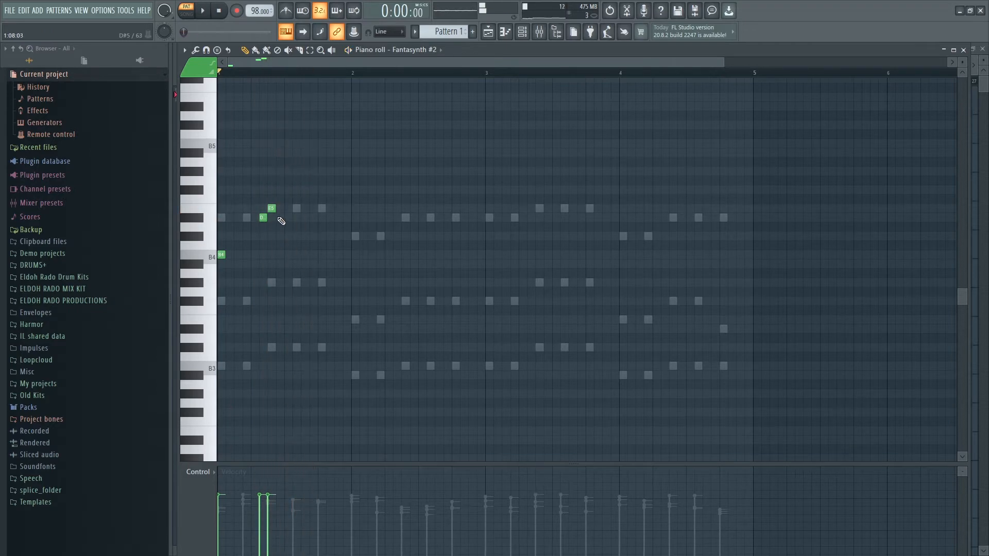
pyautogui.press('space')
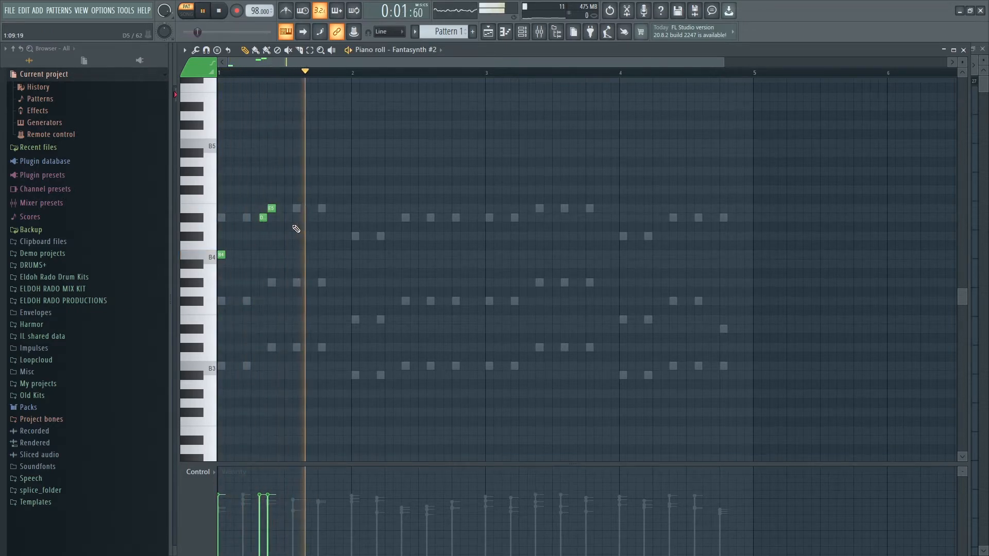
pyautogui.press('space')
# - Add a two-step E5 note at step 10 of bar 1 and a one-step D#5 note at step 12, auditioning the phrase
pyautogui.click(294, 209)
pyautogui.press('space')
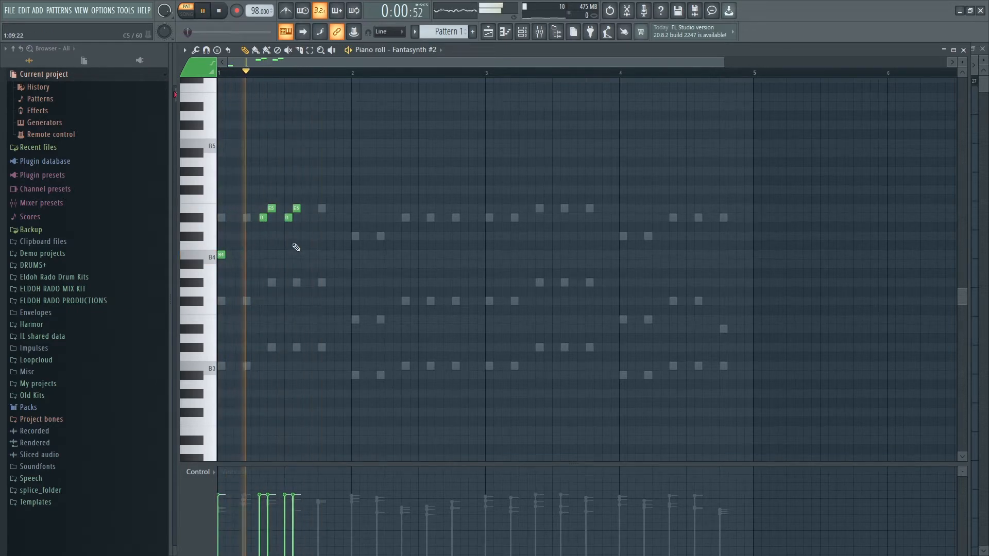
pyautogui.press('space')
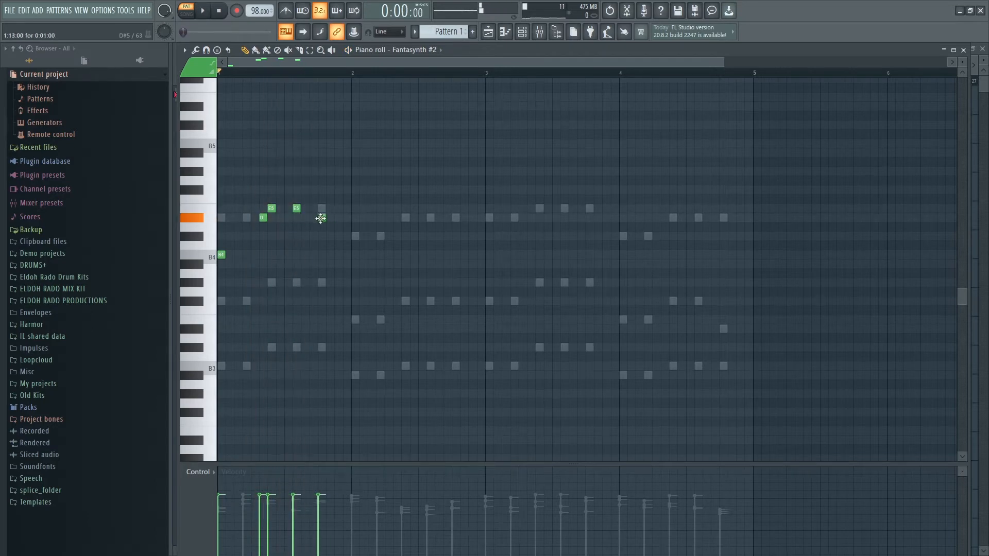
pyautogui.press('space')
pyautogui.moveTo(320, 218)
pyautogui.mouseDown()
pyautogui.moveTo(305, 218)
pyautogui.moveTo(324, 207)
pyautogui.moveTo(304, 209)
pyautogui.mouseUp()
pyautogui.press('space')
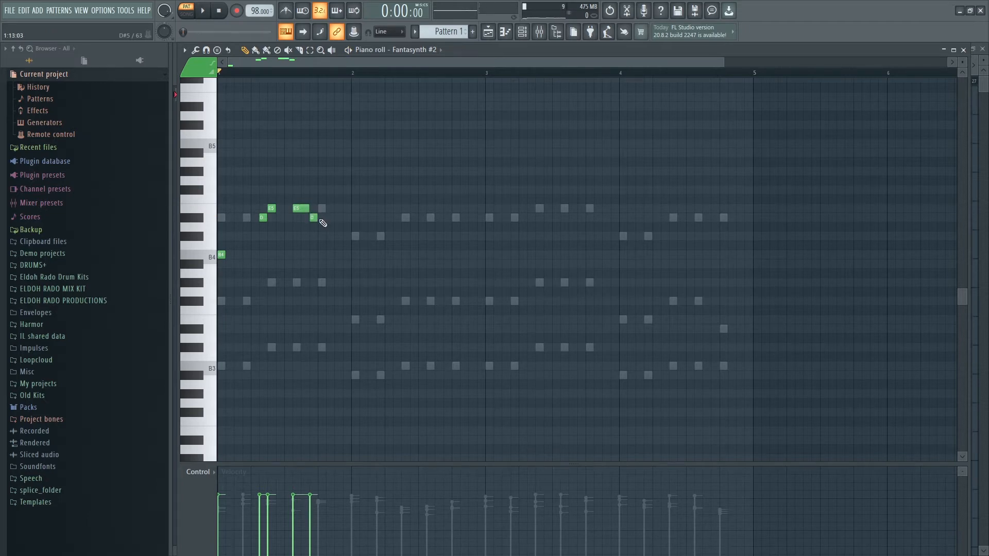
# - Place a two-step C#5 note at step 13 of bar 1, directly after a one-step D#5, and audition the phrase
pyautogui.moveTo(323, 218); pyautogui.dragTo(327, 218)
pyautogui.press('space')
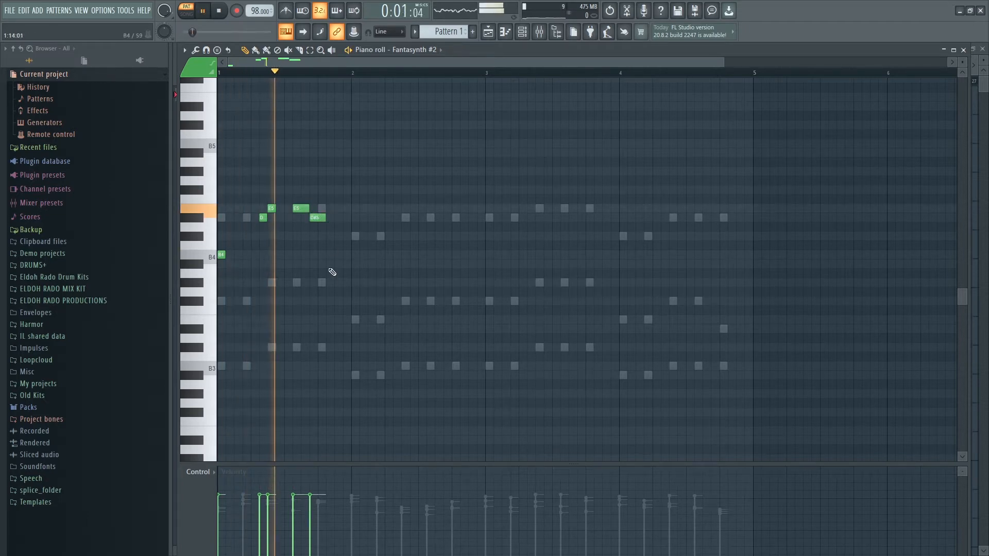
pyautogui.press('space')
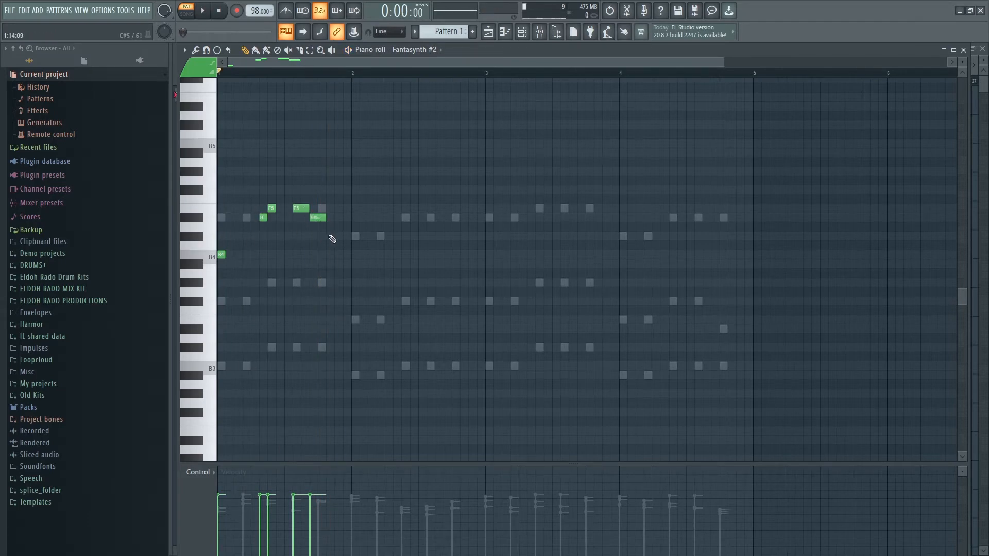
pyautogui.press('space')
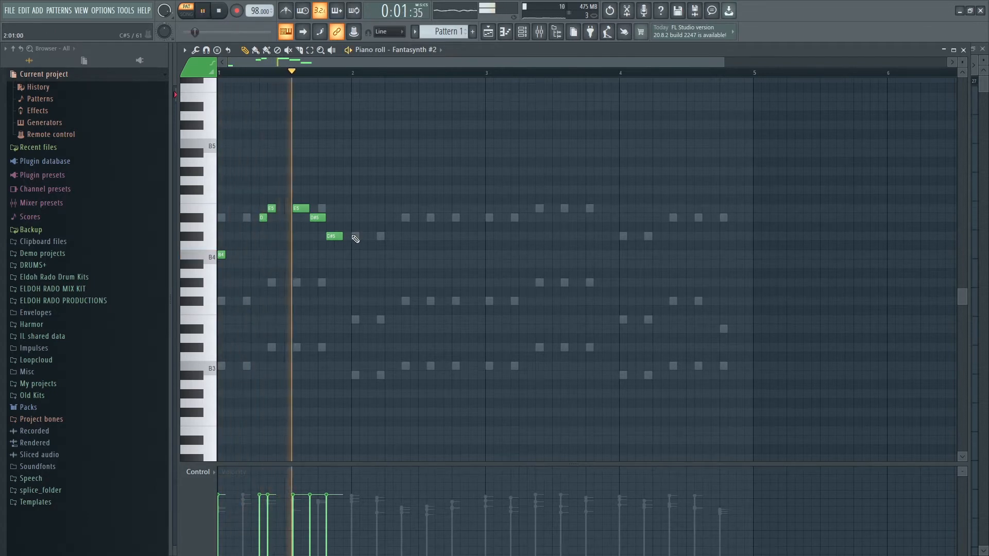
pyautogui.press('space')
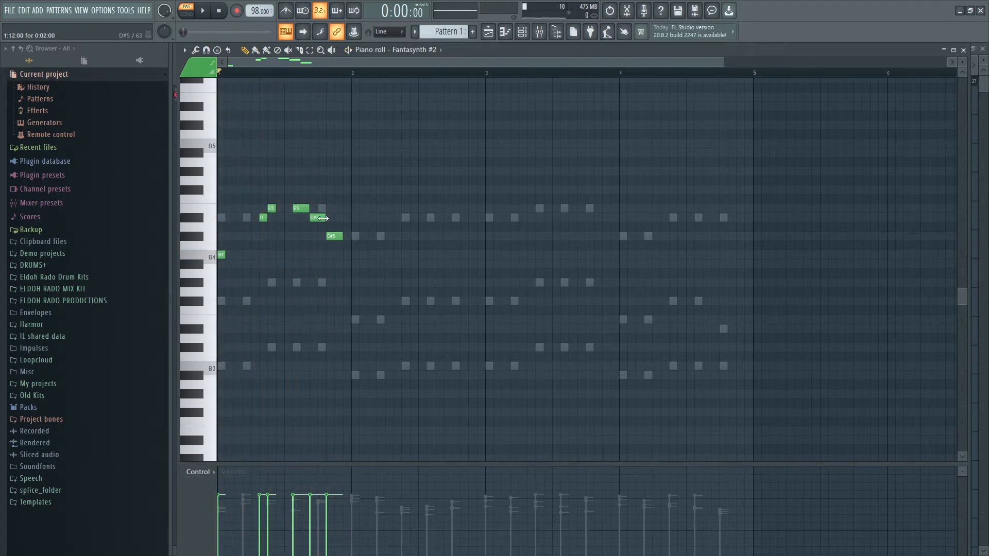
pyautogui.moveTo(328, 240); pyautogui.dragTo(320, 239)
pyautogui.press('space')
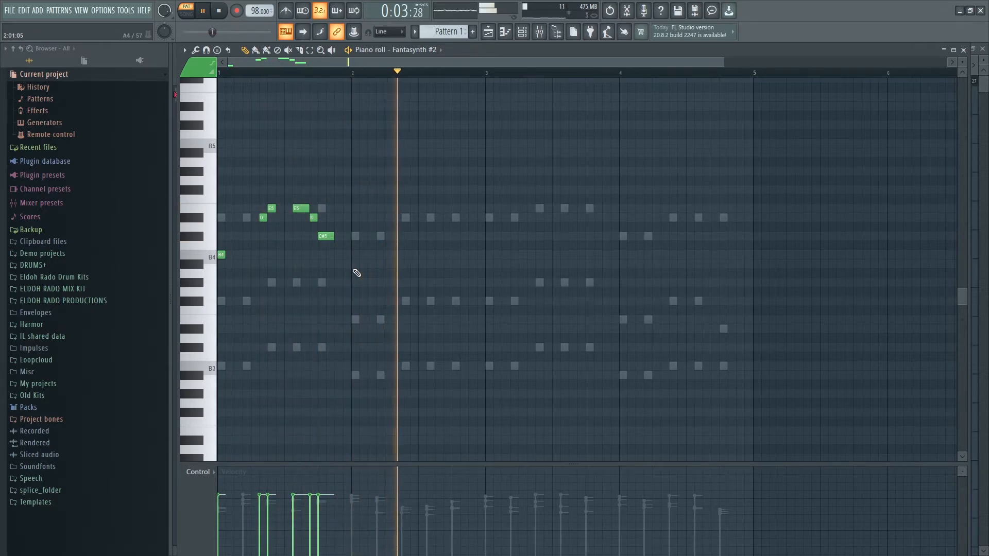
pyautogui.press('space')
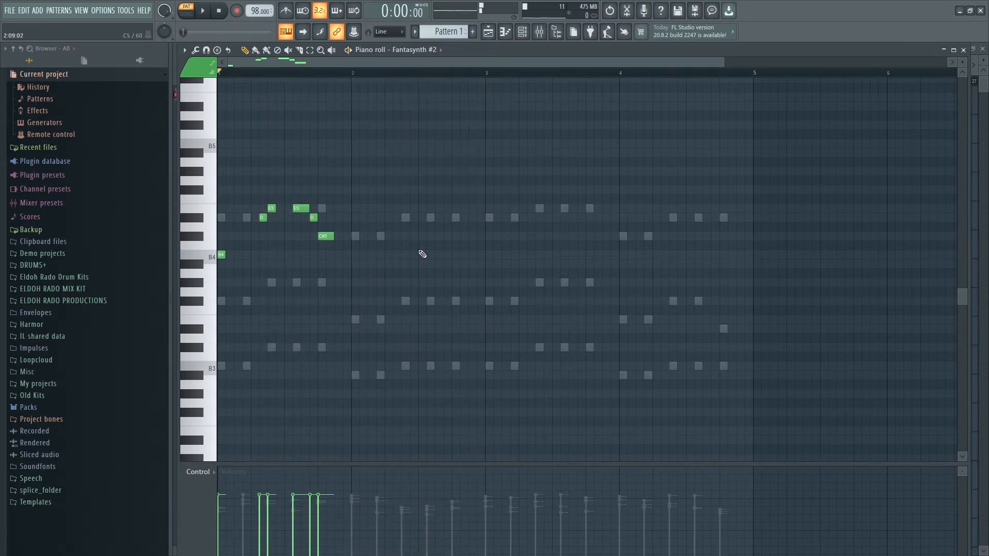
# - Try ending bar 1 with a one-step B4 note at step 15, audition it, and delete the note
pyautogui.press('space')
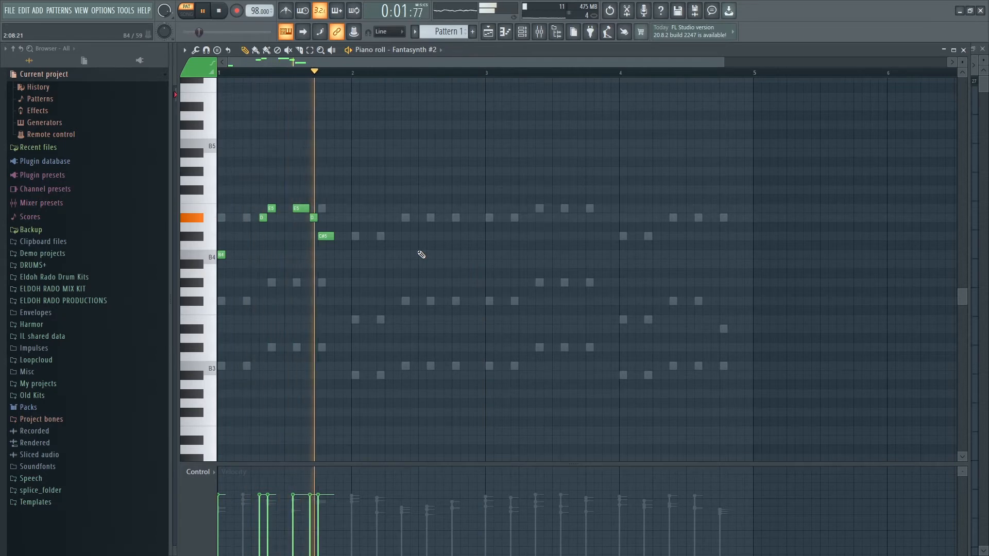
pyautogui.press('space')
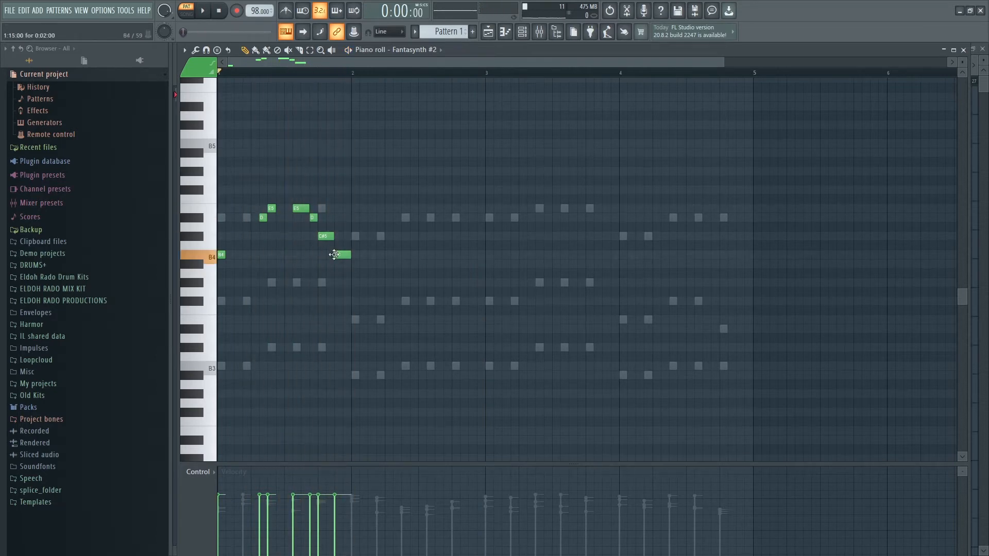
pyautogui.press('space')
pyautogui.moveTo(350, 255); pyautogui.dragTo(342, 257)
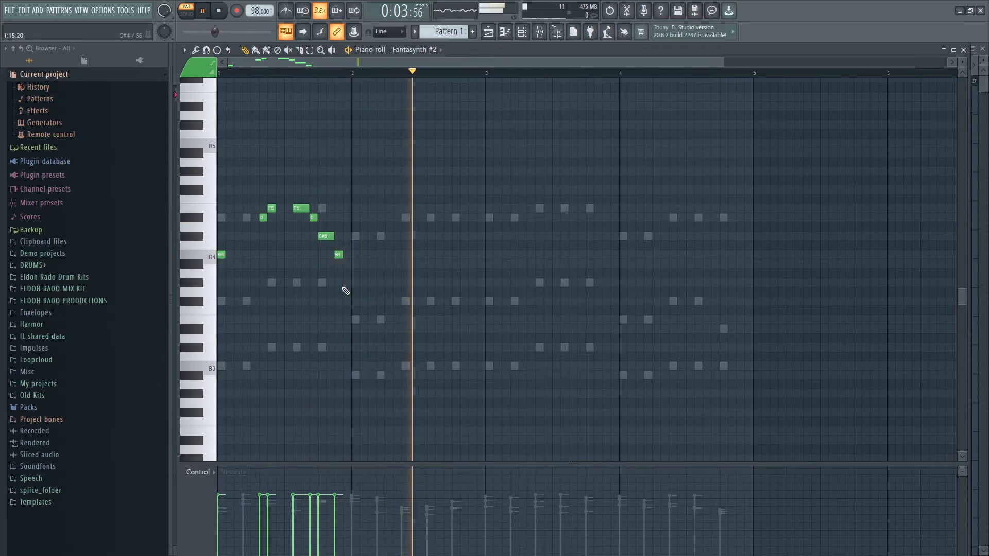
pyautogui.press('space')
pyautogui.press('space')
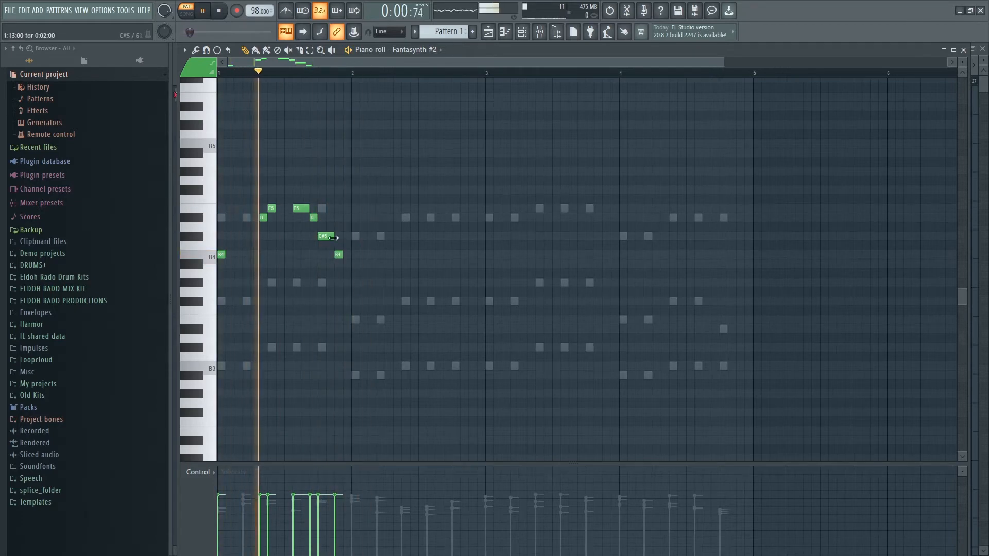
pyautogui.rightClick(338, 254)
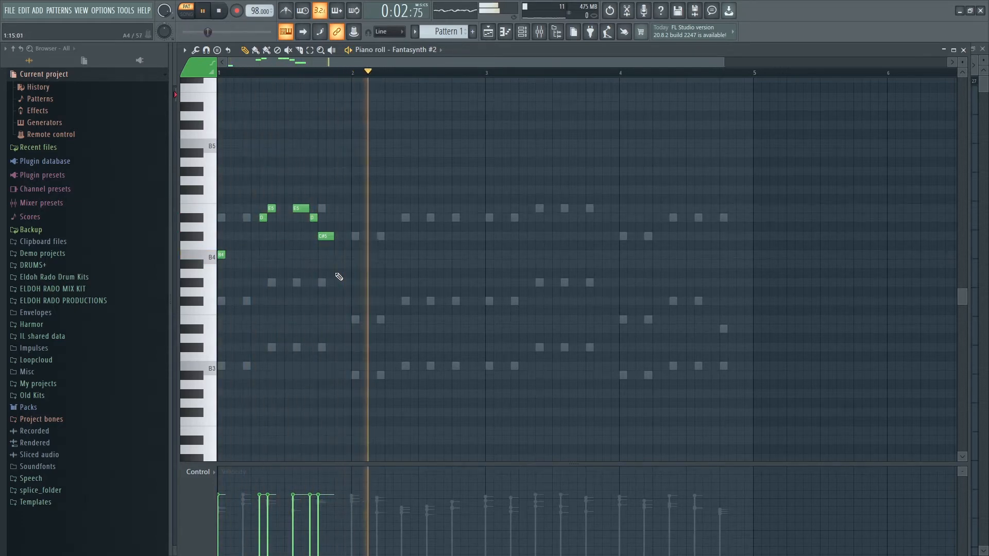
pyautogui.press('space')
# - Copy the whole bar 1 phrase to the start of bar 2 and play both bars
pyautogui.moveTo(350, 259); pyautogui.dragTo(178, 200)
pyautogui.moveTo(221, 254); pyautogui.dragTo(355, 254)
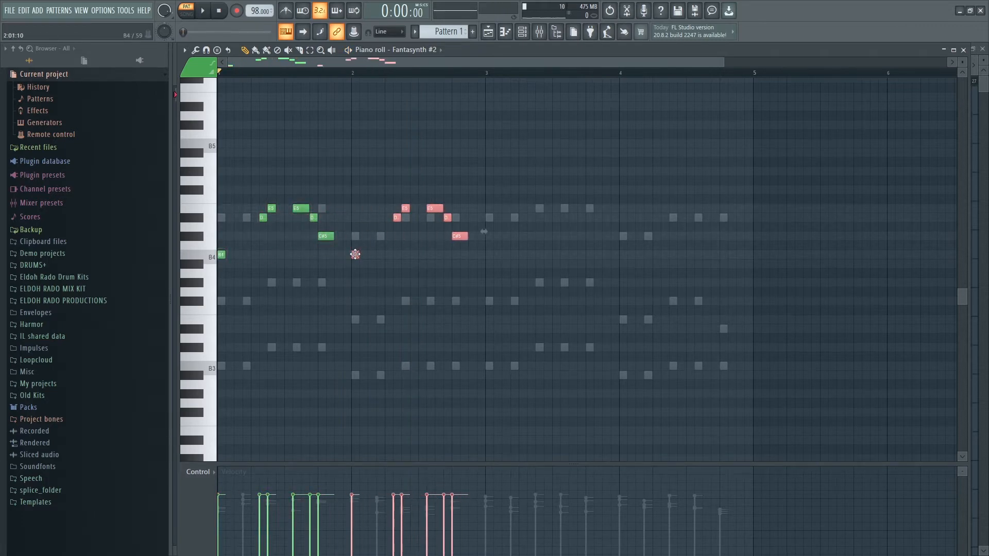
pyautogui.press('space')
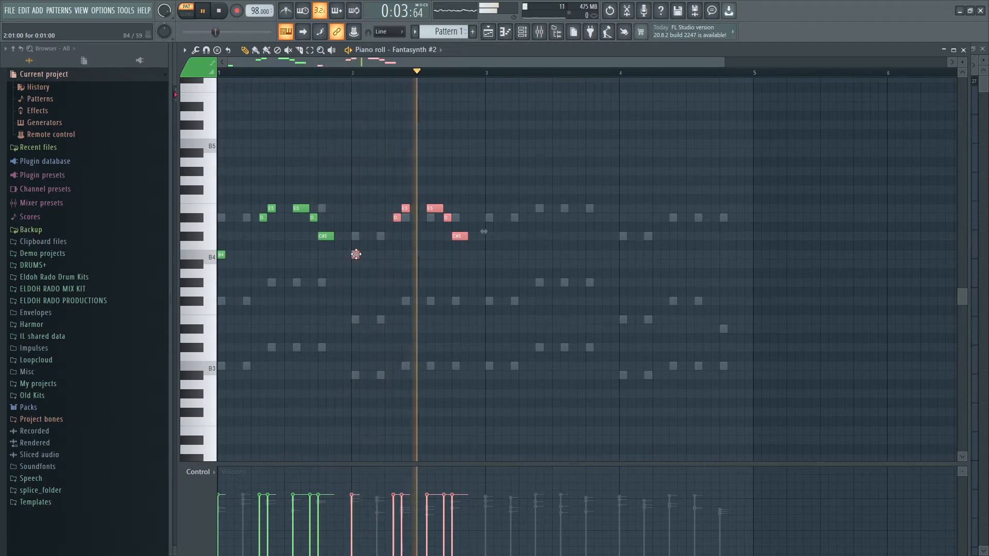
pyautogui.press('space')
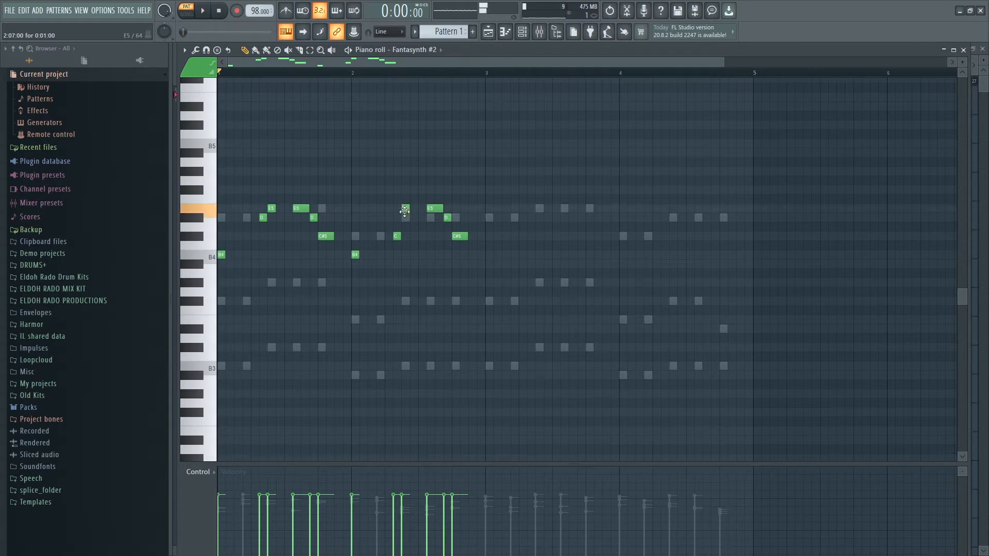
# - Repitch the five notes after bar 2's opening B4 to C#5, D#5, D#5, C#5 and D#5, and audition the variation
pyautogui.moveTo(469, 270); pyautogui.dragTo(439, 217)
pyautogui.moveTo(482, 262); pyautogui.dragTo(459, 217)
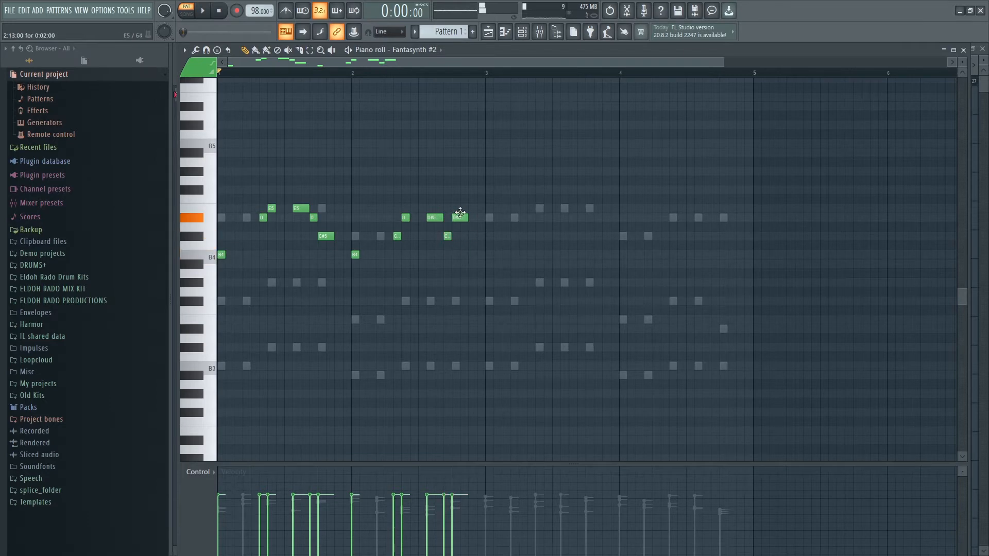
pyautogui.press('space')
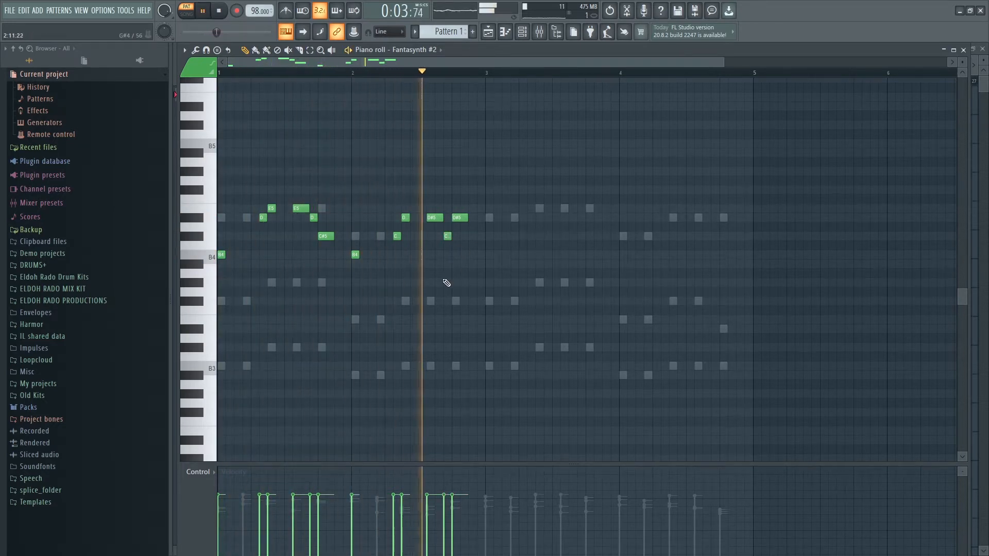
pyautogui.press('space')
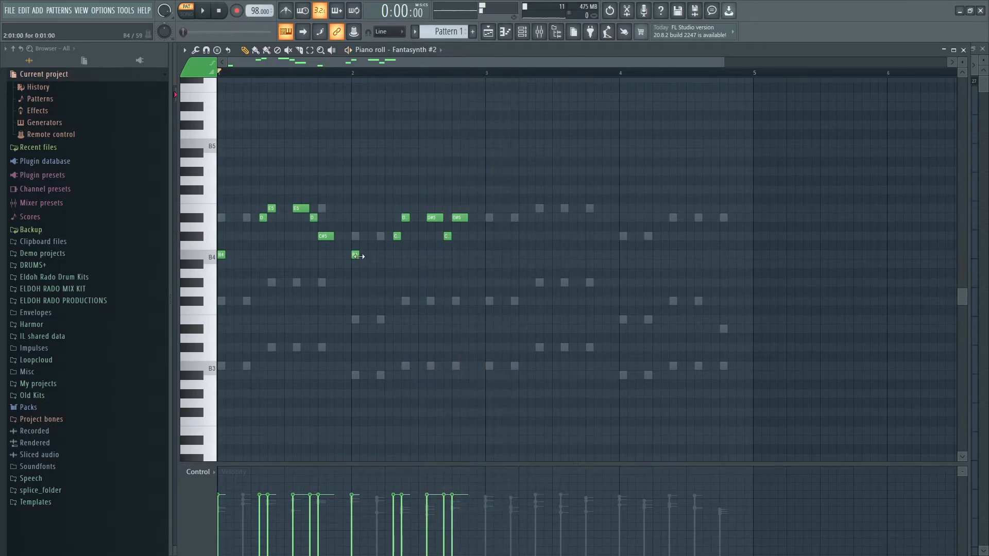
# - Replace the B4 note at the start of bar 2 with a one-step C#5 note and audition the change
pyautogui.rightClick(356, 255)
pyautogui.press('space')
pyautogui.press('space')
pyautogui.click(357, 237)
pyautogui.press('space')
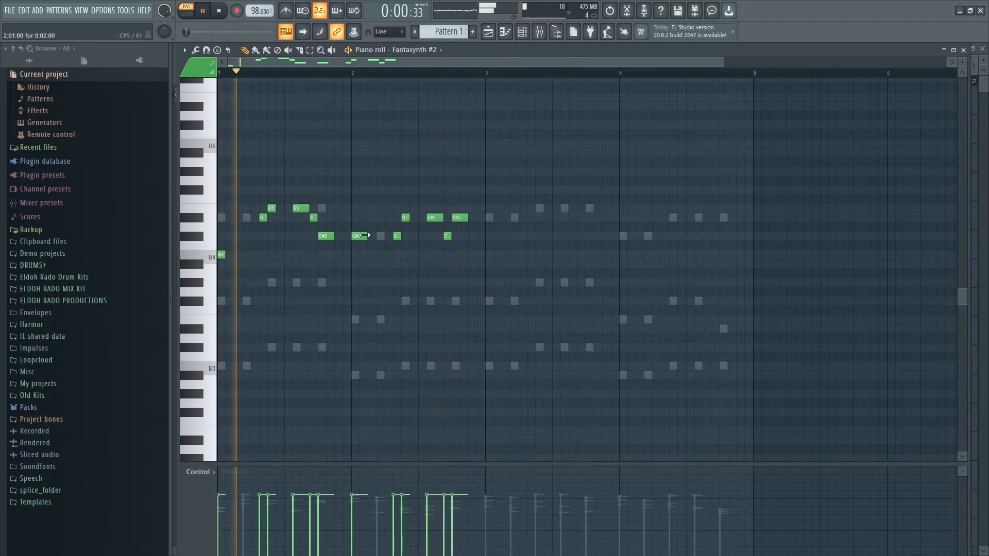
pyautogui.moveTo(367, 237); pyautogui.dragTo(359, 237)
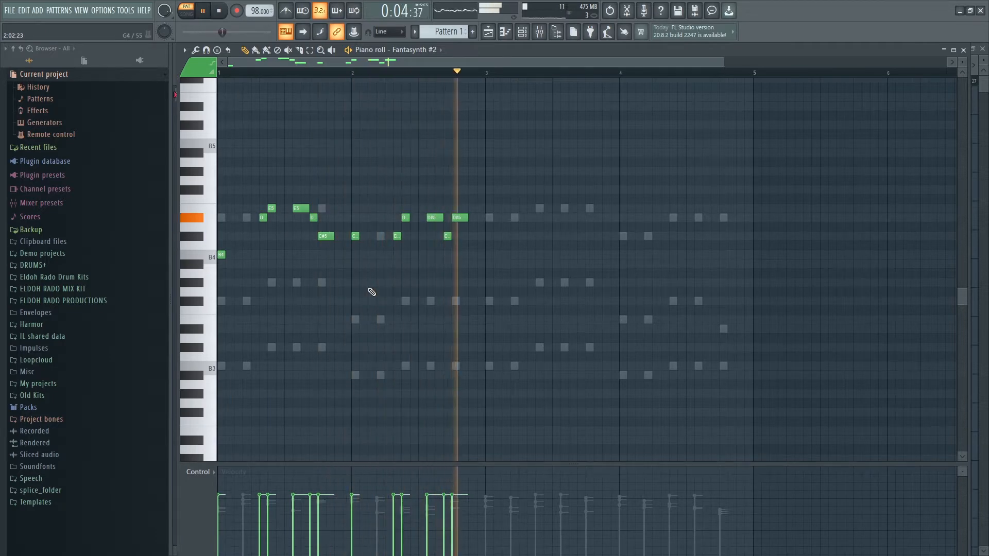
pyautogui.press('space')
# - Duplicate the two-bar melody into bars 3 and 4, play it back, and deselect the notes
pyautogui.moveTo(503, 306); pyautogui.dragTo(217, 157)
pyautogui.hotkey('ctrl', 'b')
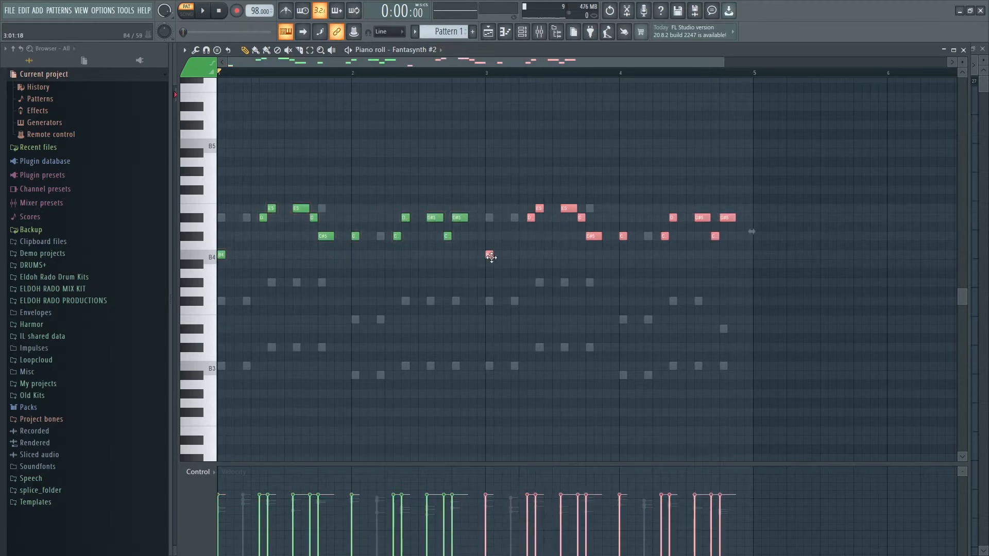
pyautogui.press('space')
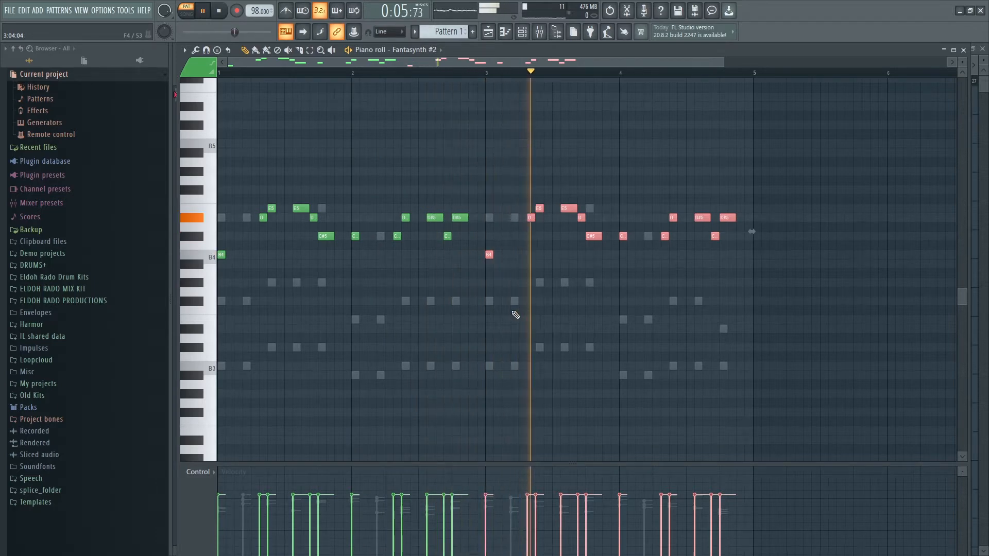
pyautogui.keyDown('ctrl'); pyautogui.click(715, 295); pyautogui.keyUp('ctrl')
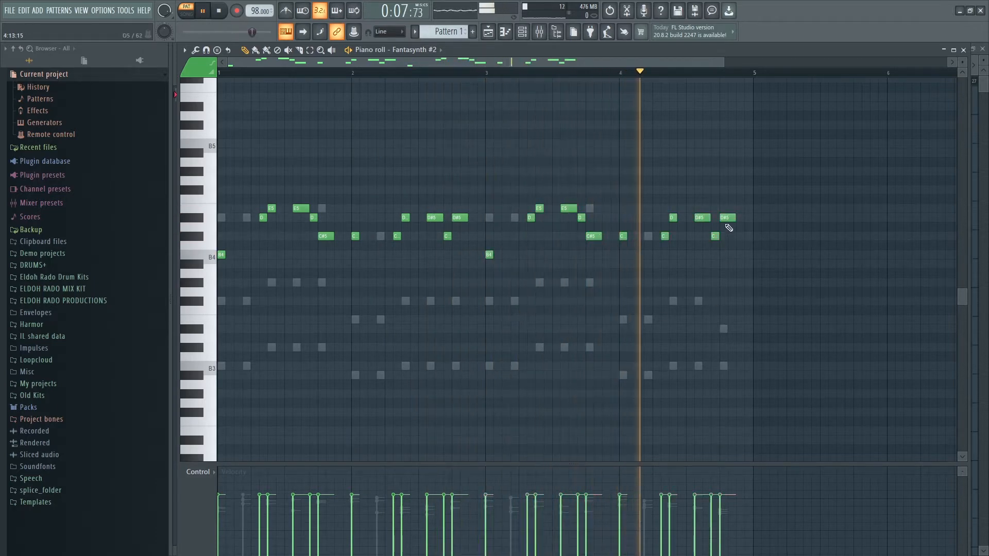
pyautogui.press('space')
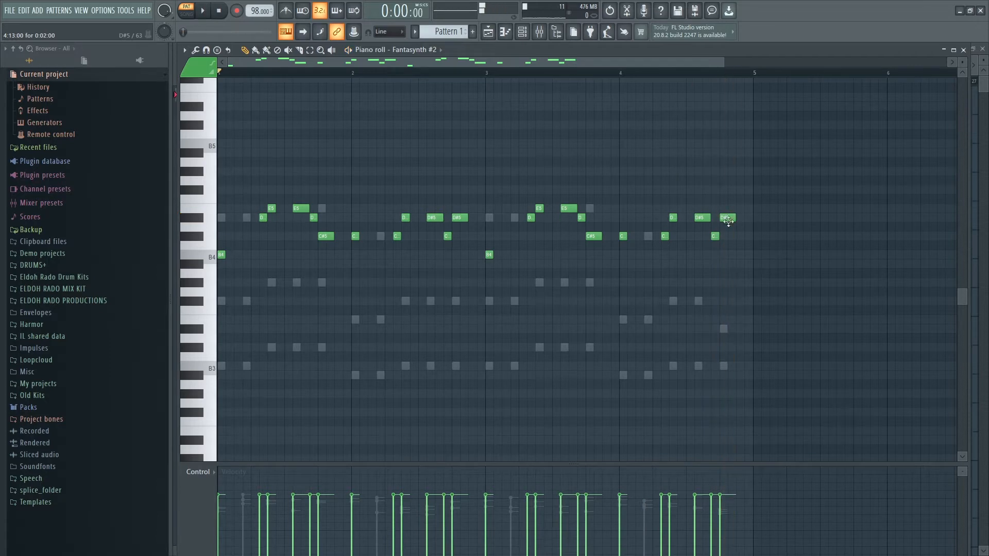
# - Add a one-step A#4 note at step 15 of bar 4 and audition the ending from the middle of that bar
pyautogui.click(740, 264)
pyautogui.click(669, 73)
pyautogui.press('space')
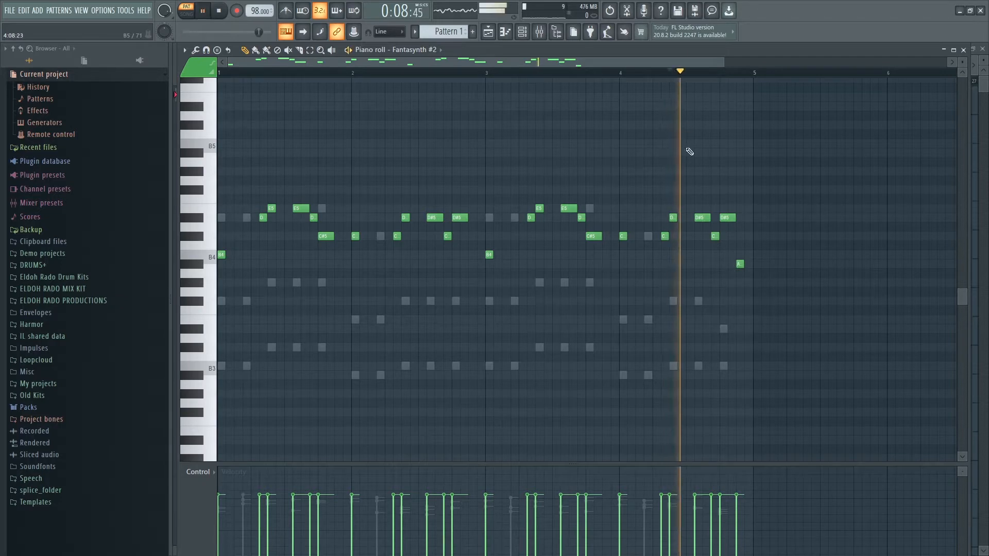
pyautogui.press('space')
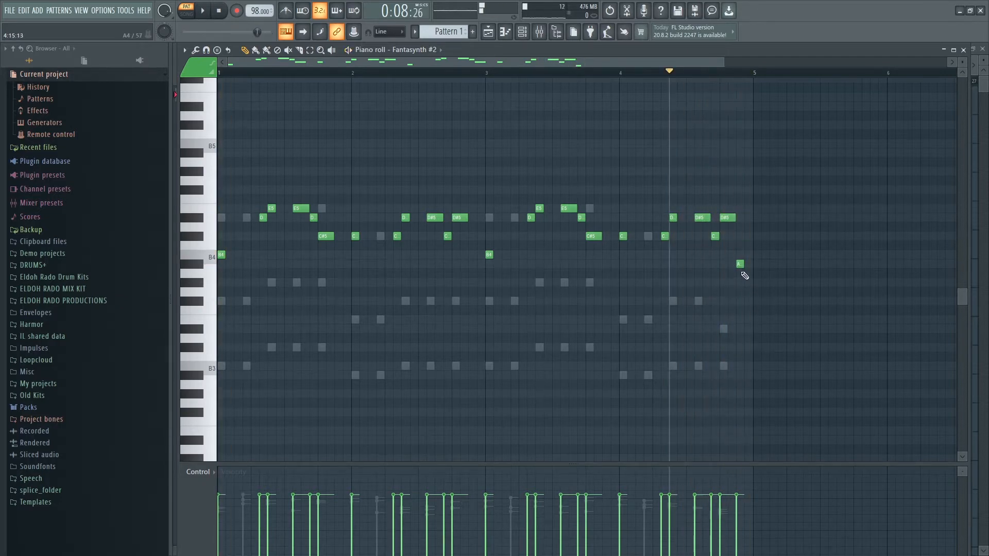
# - Change the closing note of bar 4 to a one-step F#4 at step 15 and audition the ending
pyautogui.moveTo(739, 264); pyautogui.dragTo(744, 304)
pyautogui.press('space')
pyautogui.press('space')
pyautogui.press('space')
pyautogui.rightClick(739, 300)
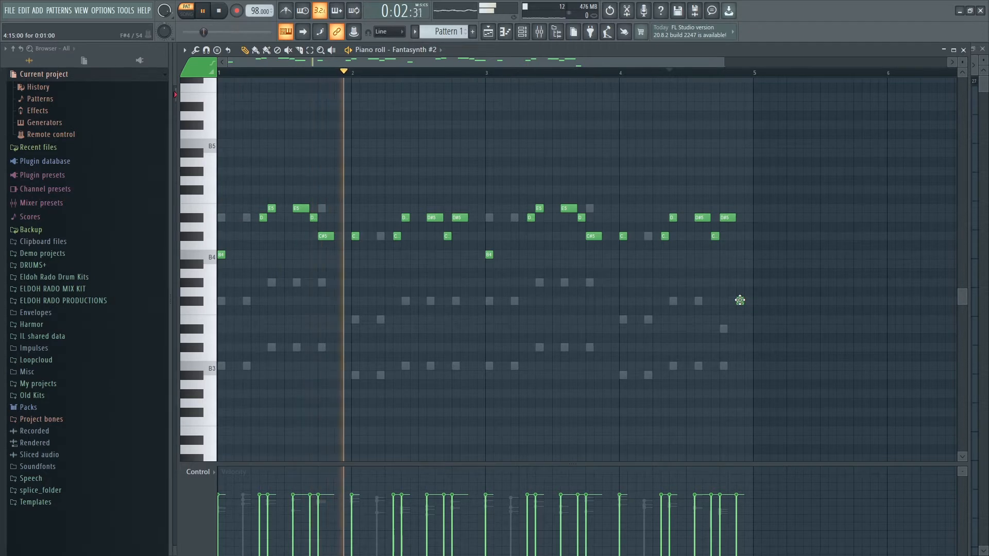
pyautogui.click(740, 300)
# - Randomize the levels of all the melody notes with the piano roll randomizer, accept, and close the piano roll
pyautogui.hotkey('ctrl', 'a')
pyautogui.hotkey('alt', 'r')
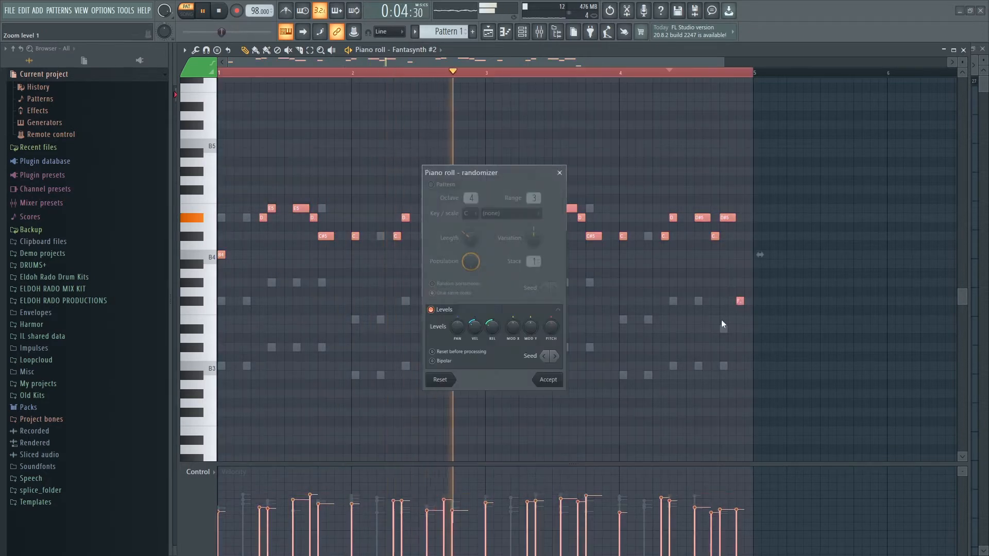
pyautogui.click(547, 380)
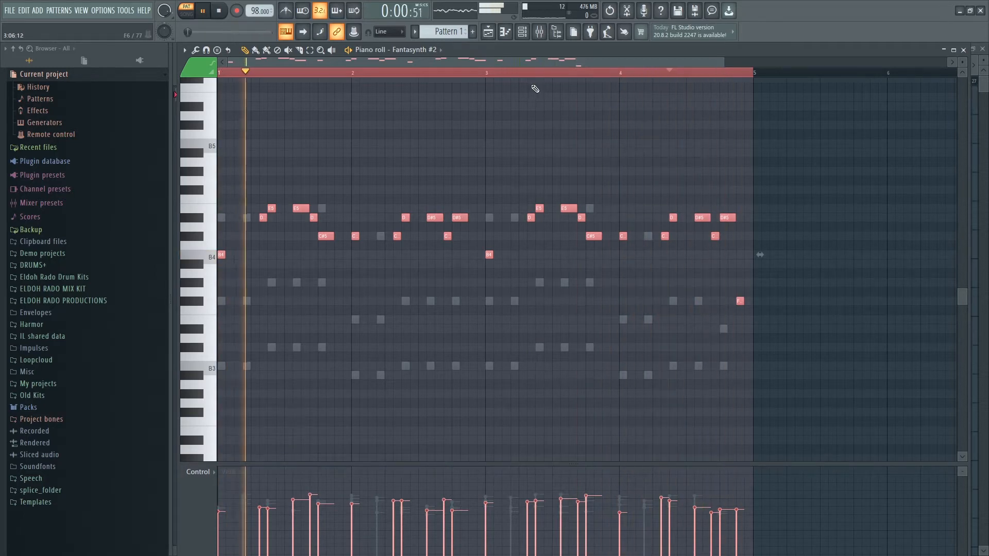
pyautogui.click(964, 51)
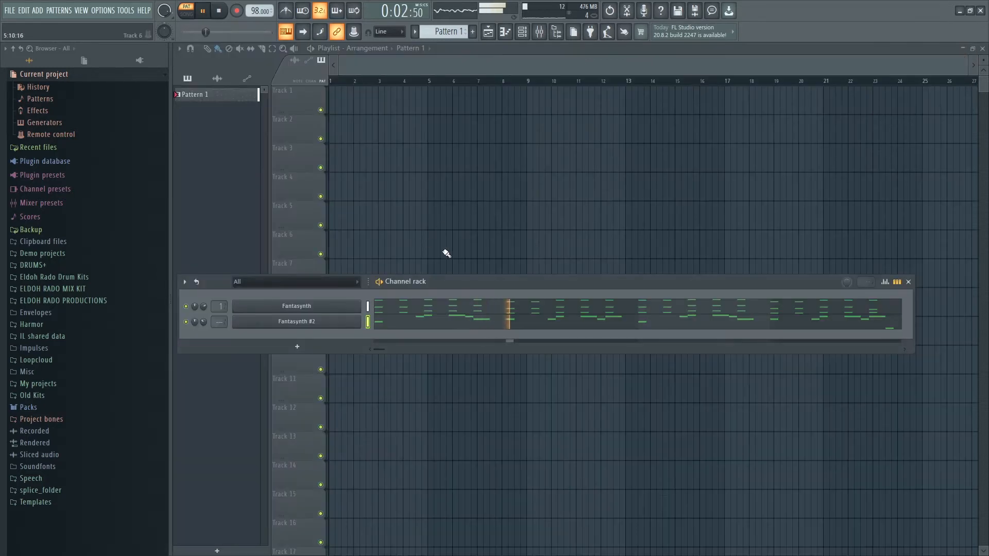
# - Reposition the channel rack, stop playback, and add a third Fantasynth instrument channel
pyautogui.moveTo(445, 278); pyautogui.dragTo(473, 103)
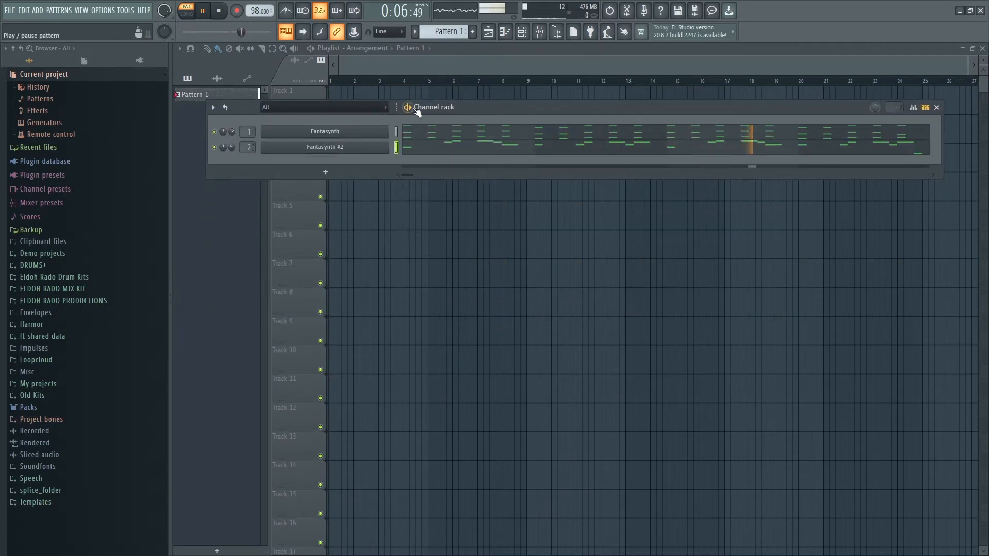
pyautogui.moveTo(409, 104); pyautogui.dragTo(428, 145)
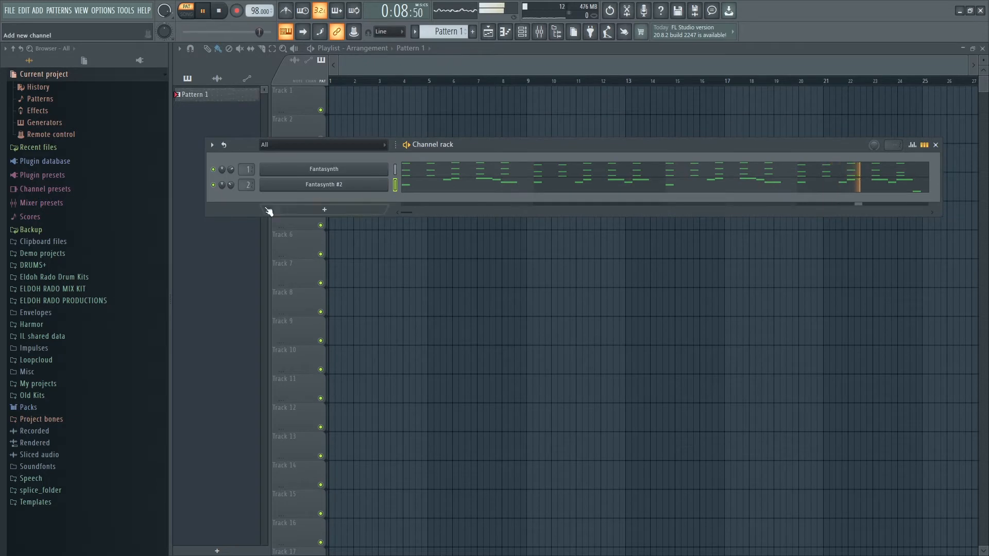
pyautogui.moveTo(456, 144); pyautogui.dragTo(456, 174)
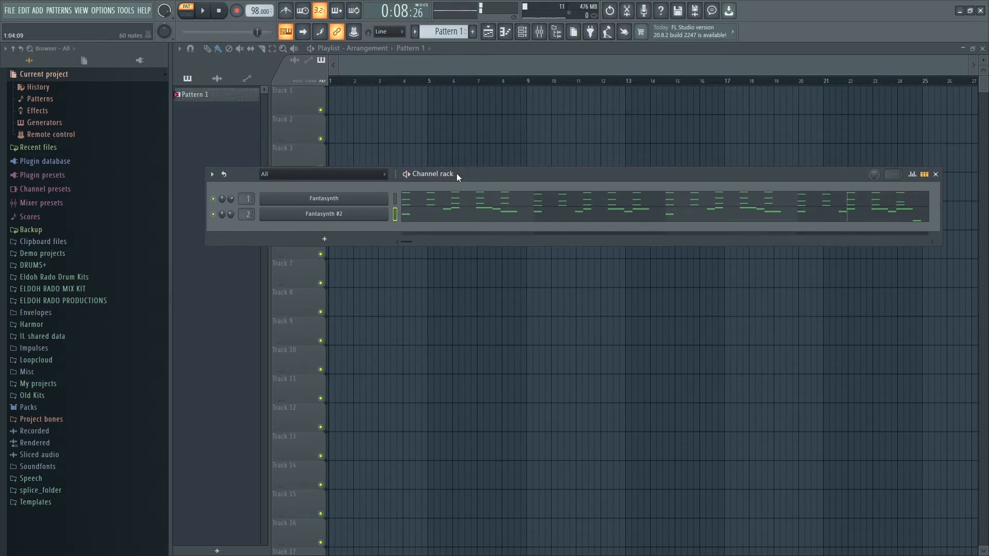
pyautogui.click(326, 235)
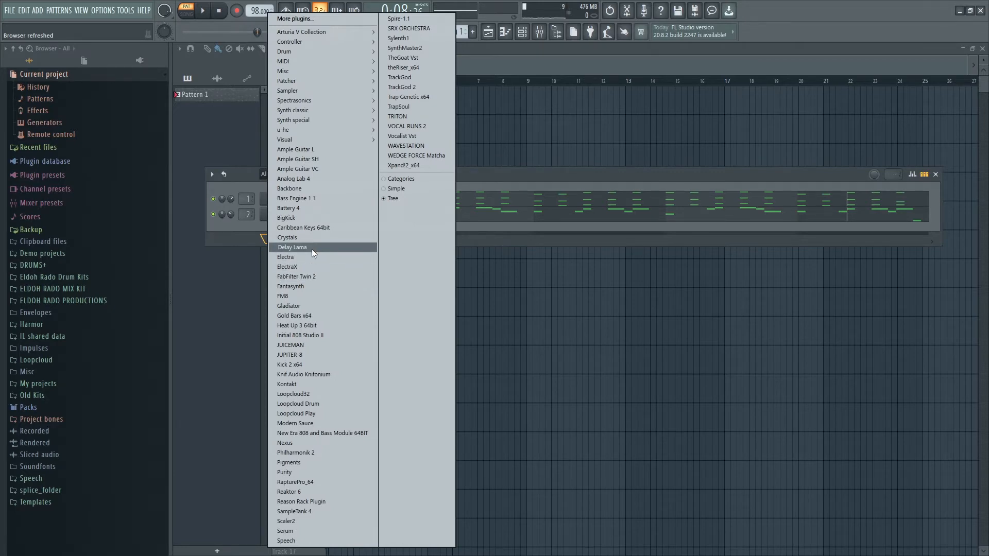
pyautogui.click(308, 283)
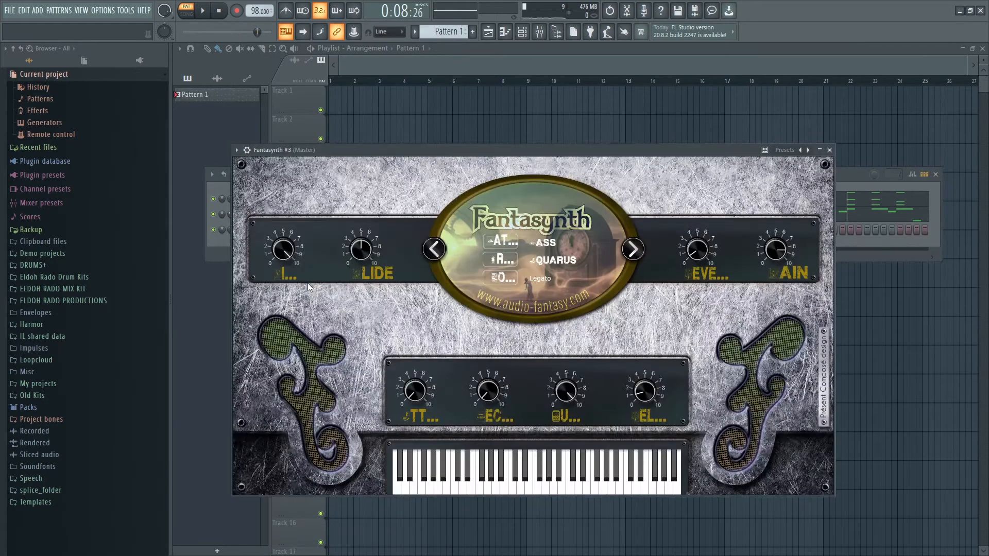
# - Try the Lead category on the new Fantasynth, and settle on the Pads category
pyautogui.click(540, 242)
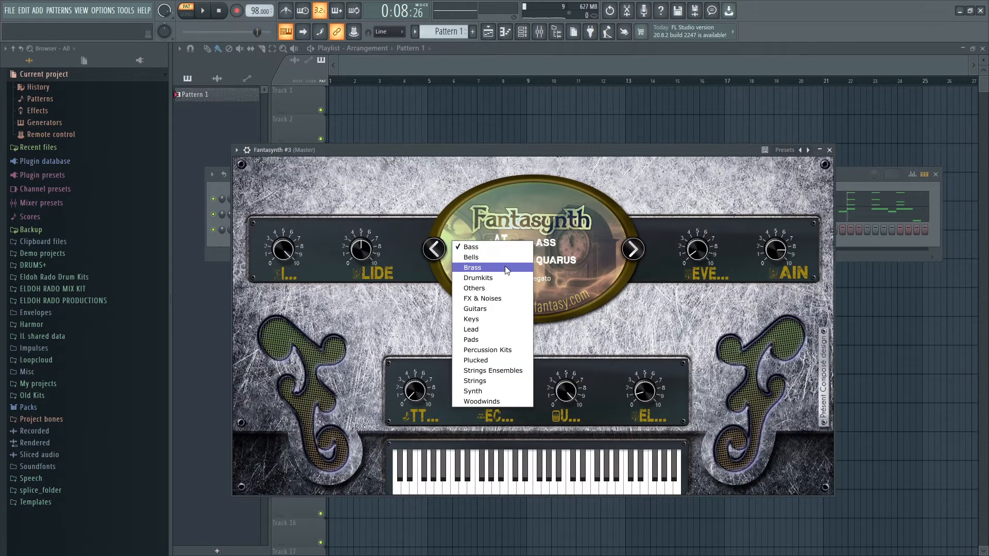
pyautogui.click(487, 332)
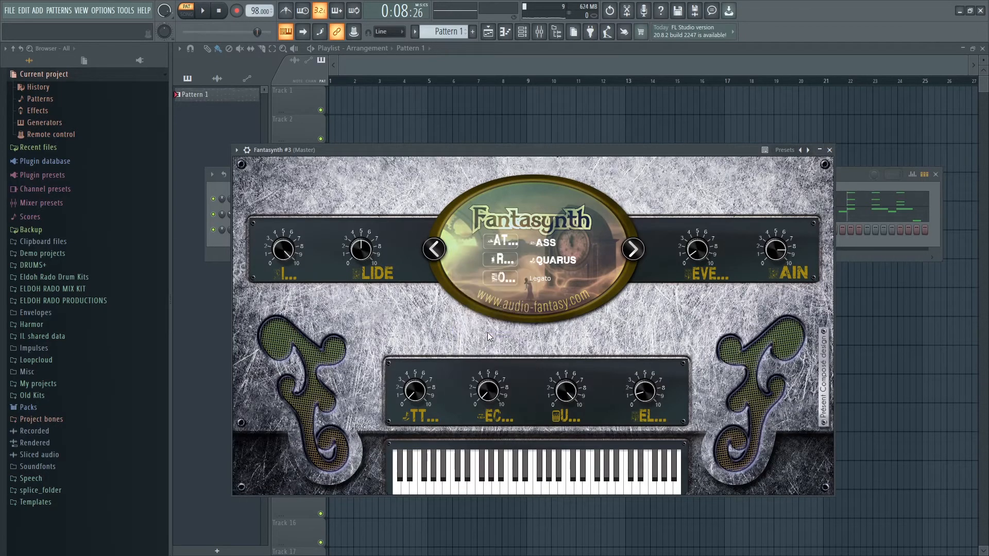
pyautogui.click(537, 244)
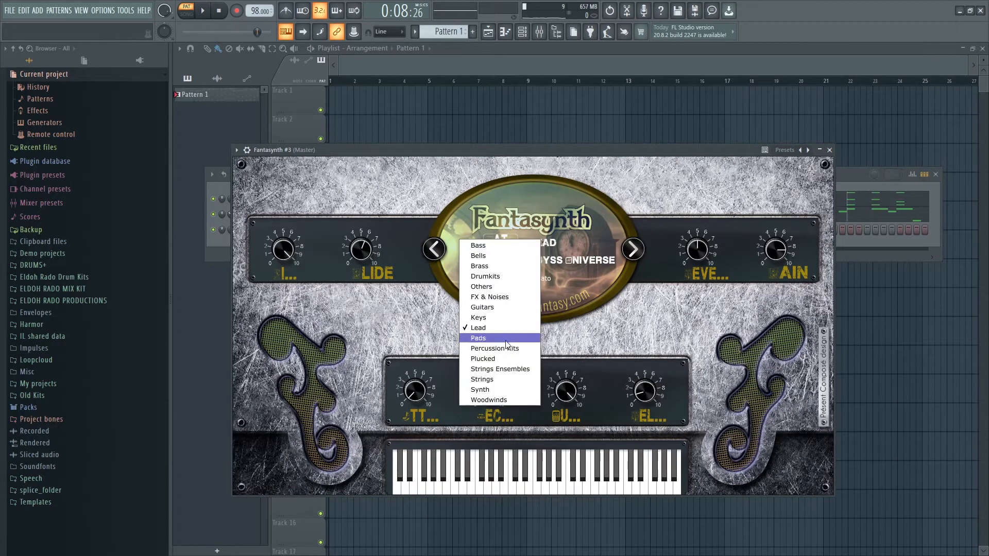
pyautogui.click(505, 335)
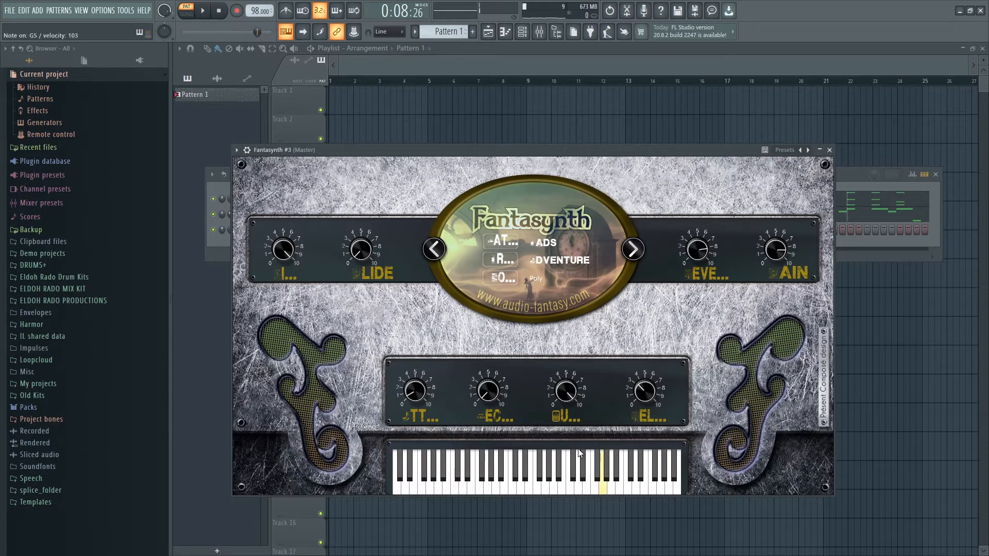
# - Audition the Pads presets, load Romantic Nightmare, and close the synth window
pyautogui.click(637, 252)
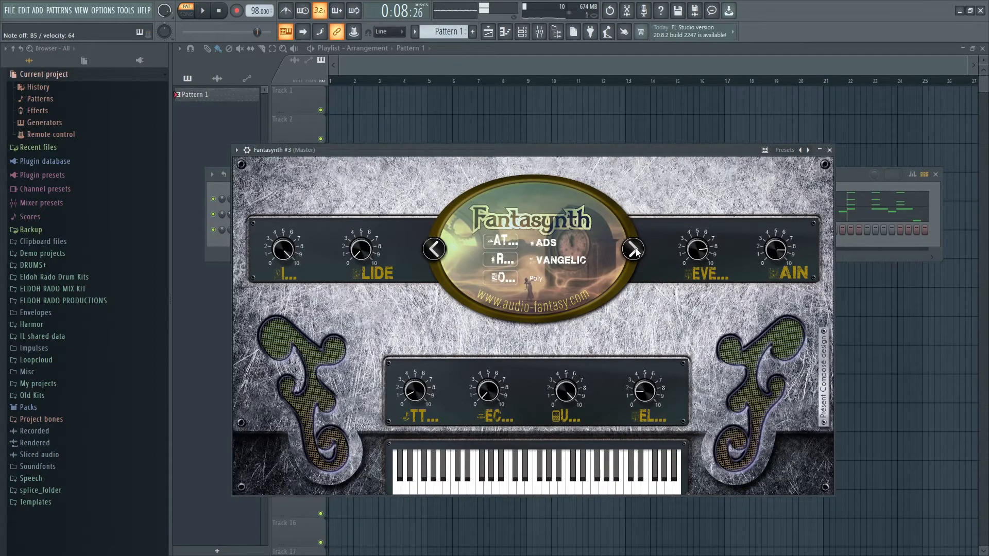
pyautogui.click(637, 251)
pyautogui.click(637, 251)
pyautogui.click(635, 249)
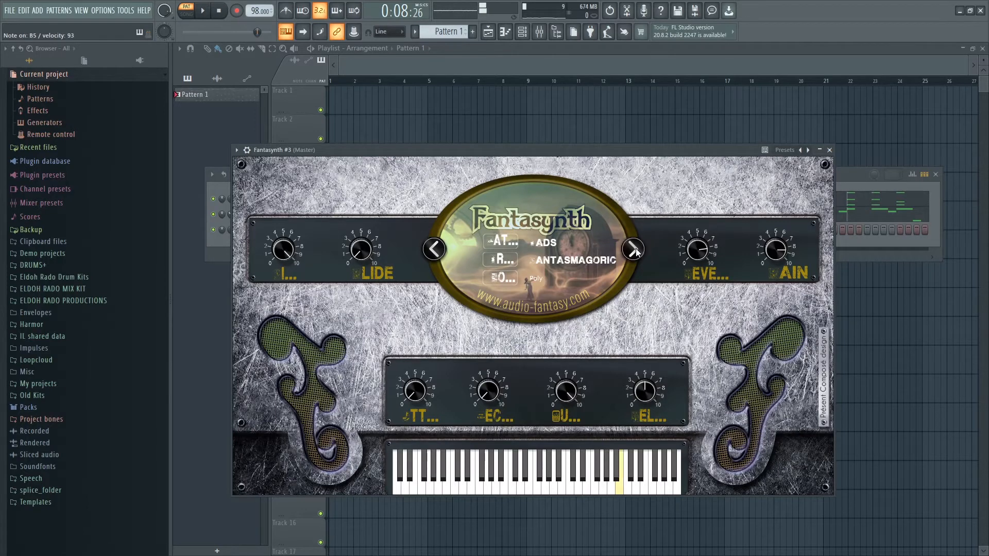
pyautogui.click(635, 250)
pyautogui.click(635, 249)
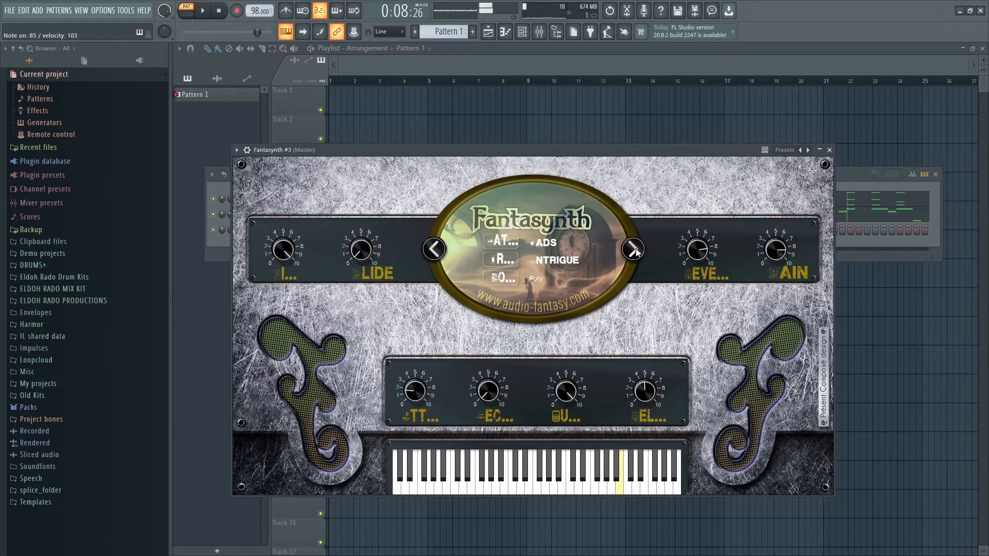
pyautogui.click(635, 250)
pyautogui.click(635, 250)
pyautogui.click(566, 272)
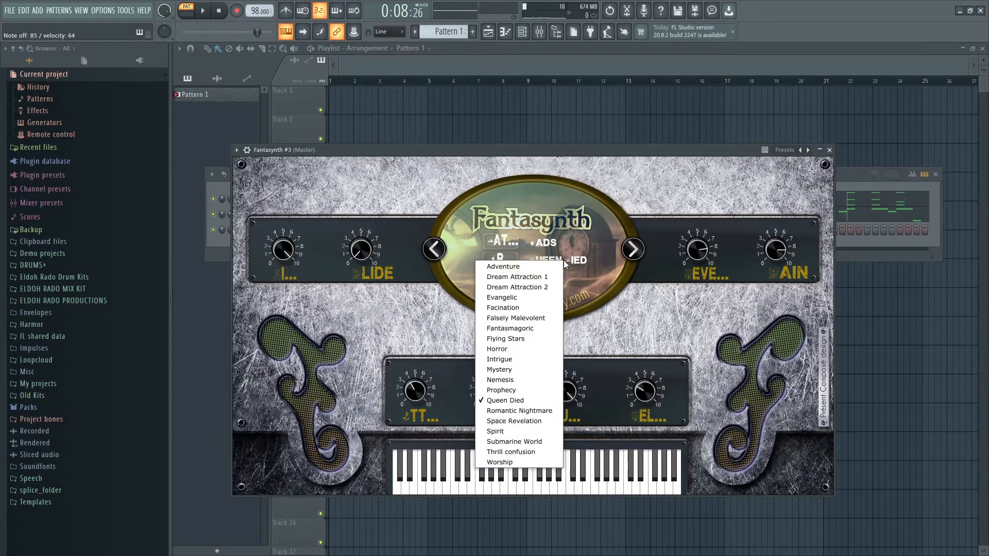
pyautogui.click(515, 411)
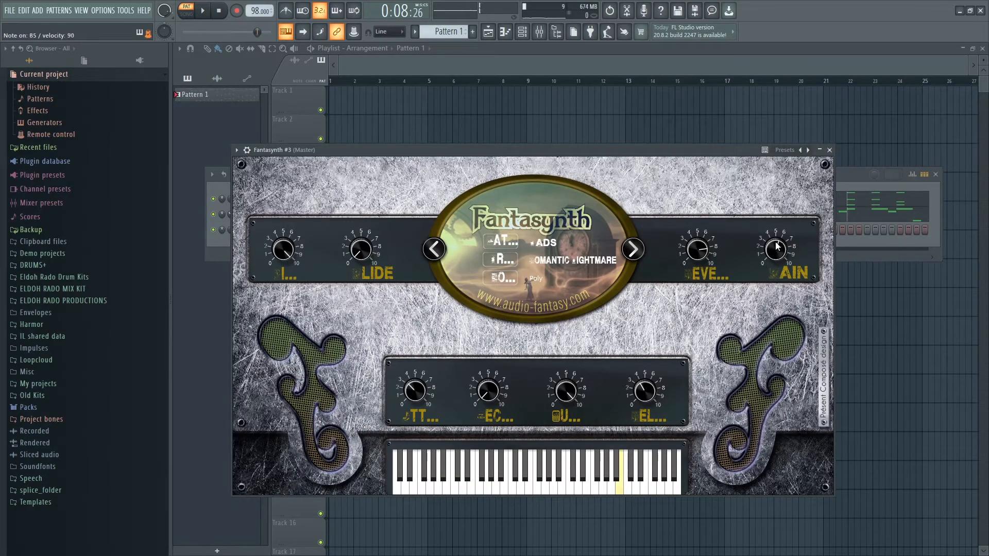
pyautogui.click(830, 150)
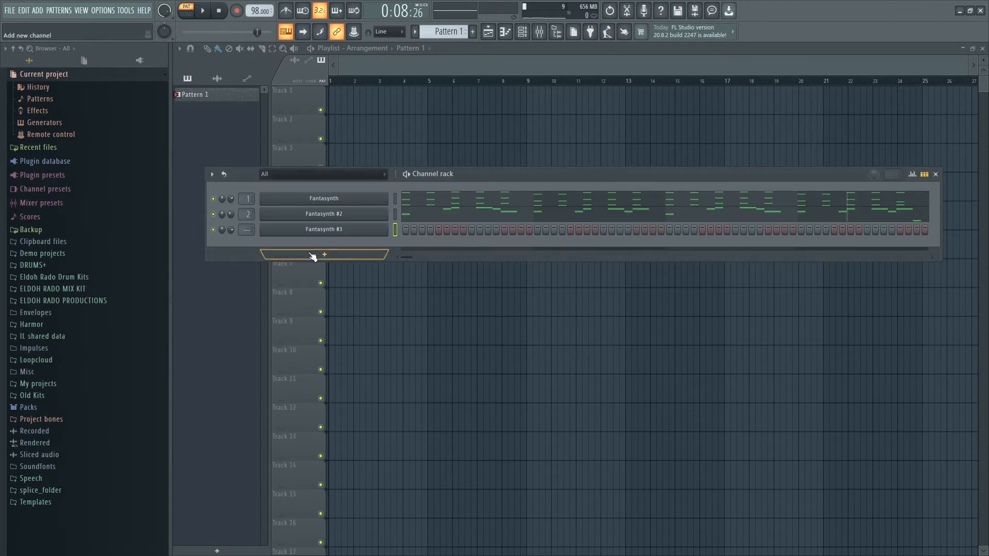
# - Open the third Fantasynth's piano roll and enter a six-step chord of B3, F#4 and D#5 at the start of bar 1
pyautogui.rightClick(343, 237)
pyautogui.click(410, 230)
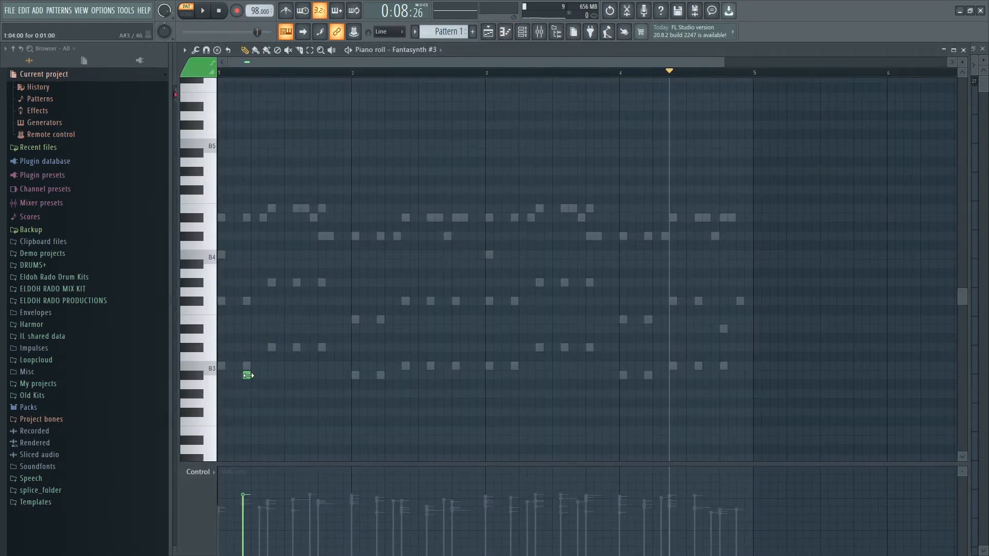
pyautogui.moveTo(277, 375); pyautogui.dragTo(233, 375)
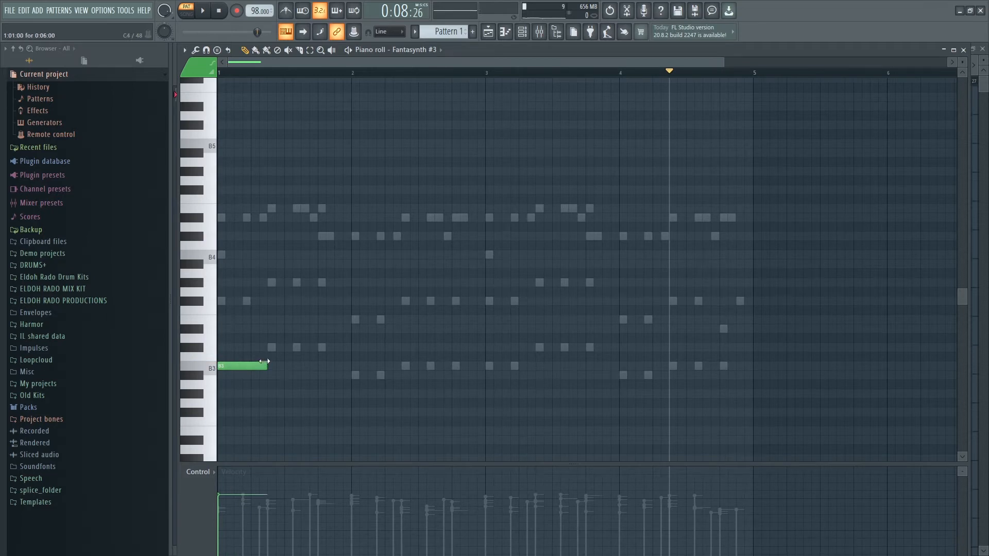
pyautogui.click(227, 301)
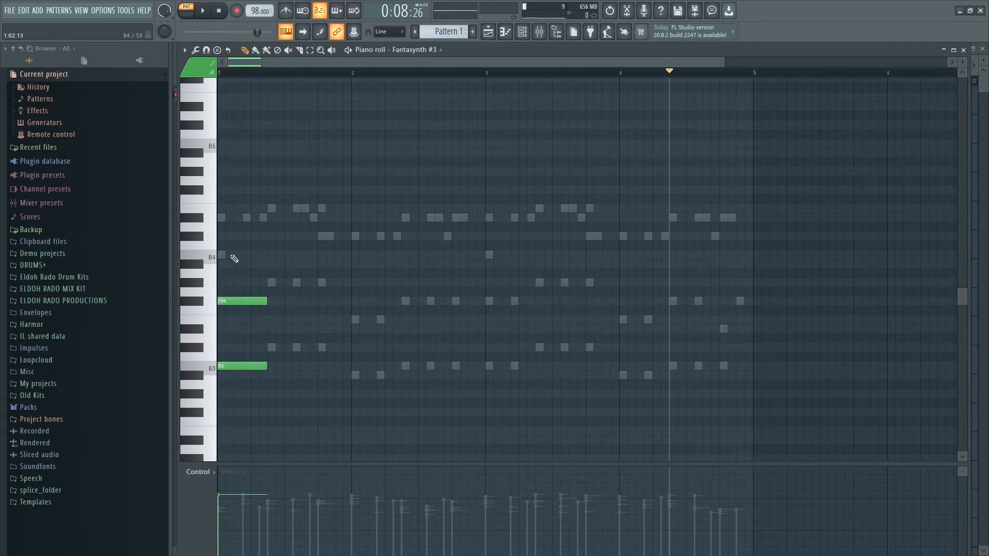
pyautogui.click(222, 217)
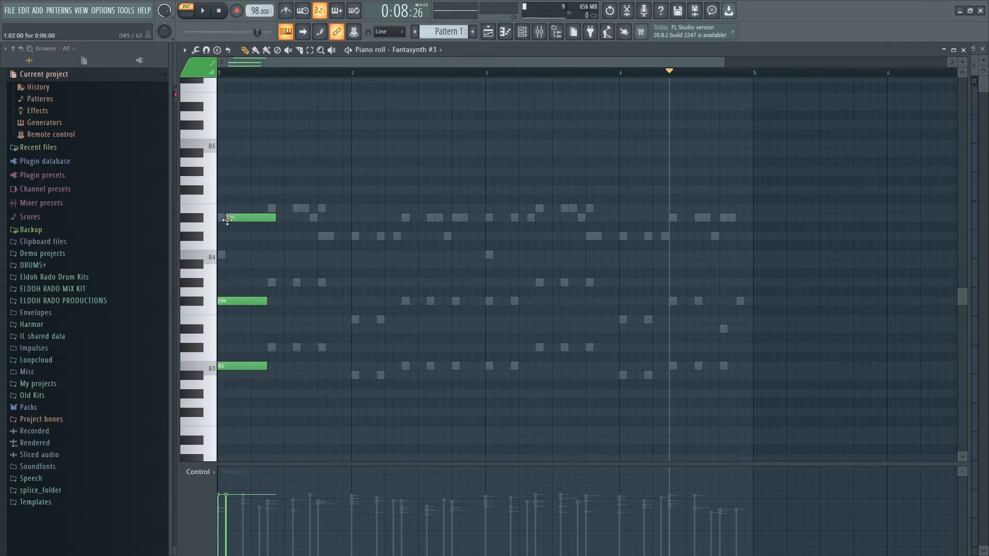
# - Add a chord of C#4, G#4 and E5 at step 7 of bar 1, extended to the end of the bar
pyautogui.click(271, 348)
pyautogui.click(269, 209)
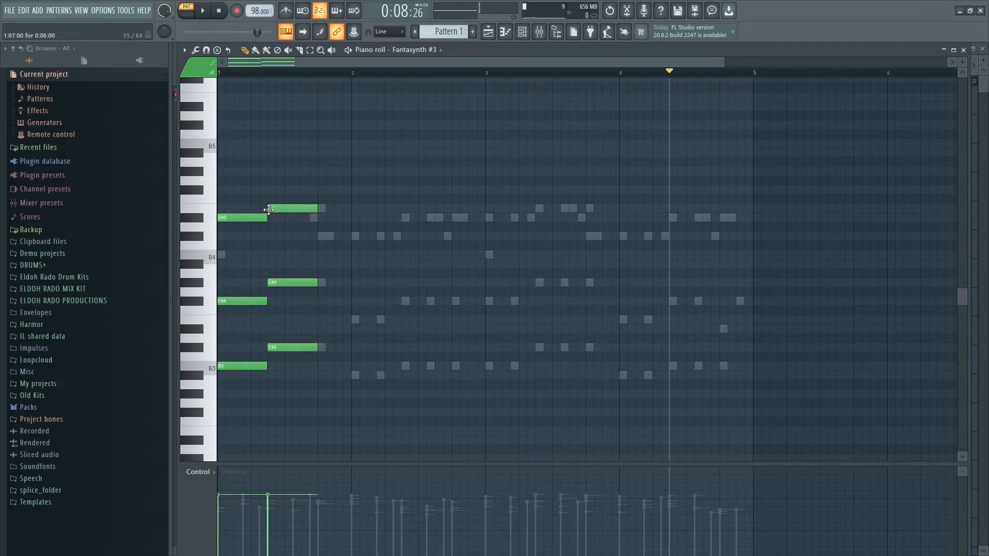
pyautogui.moveTo(329, 385); pyautogui.dragTo(305, 176)
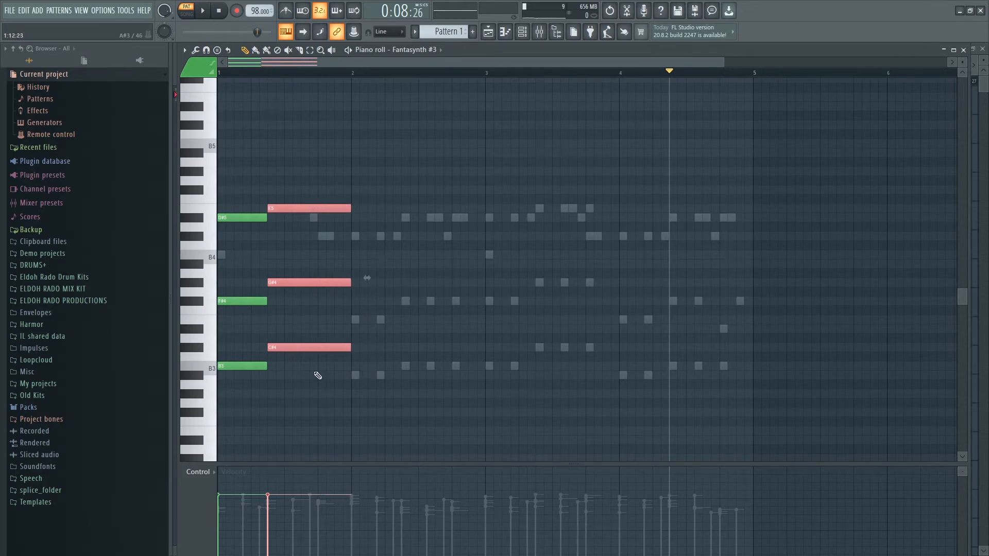
# - Copy bar 1's two chords into bar 2 and change them to A#3–E4–C#5 and B3–F#4–D#5
pyautogui.moveTo(318, 235); pyautogui.dragTo(364, 224)
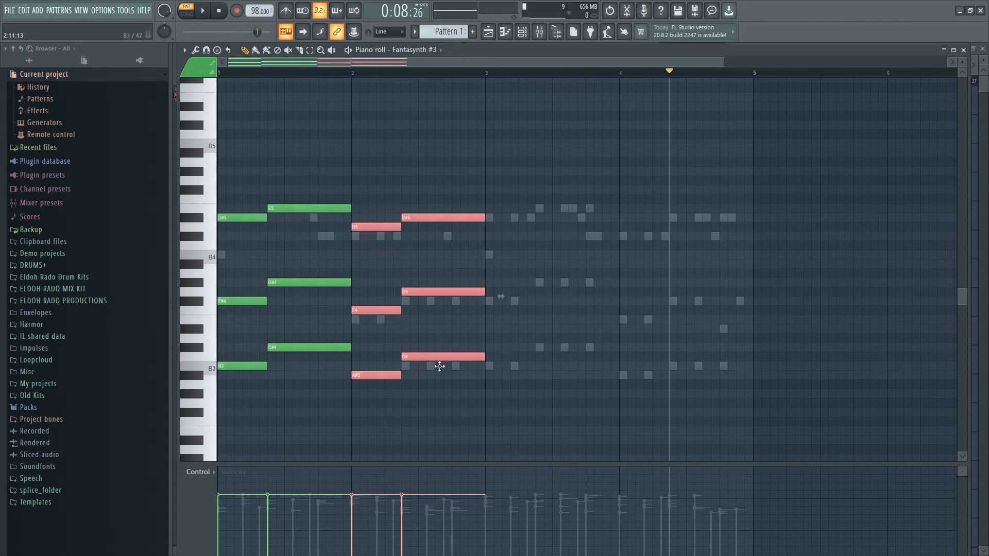
pyautogui.moveTo(424, 365); pyautogui.dragTo(425, 366)
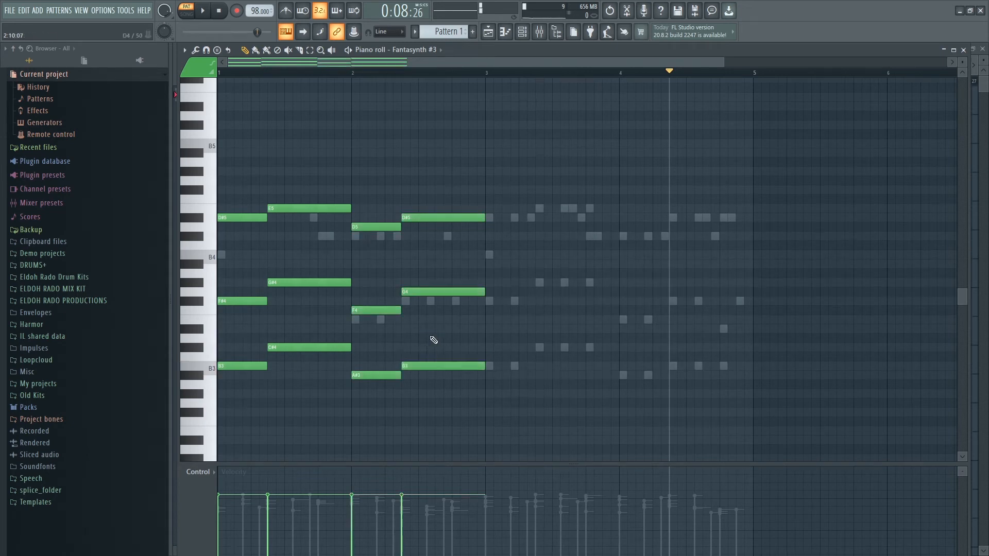
pyautogui.keyDown('ctrl'); pyautogui.moveTo(435, 324); pyautogui.dragTo(397, 277); pyautogui.keyUp('ctrl')
pyautogui.moveTo(375, 312); pyautogui.dragTo(376, 322)
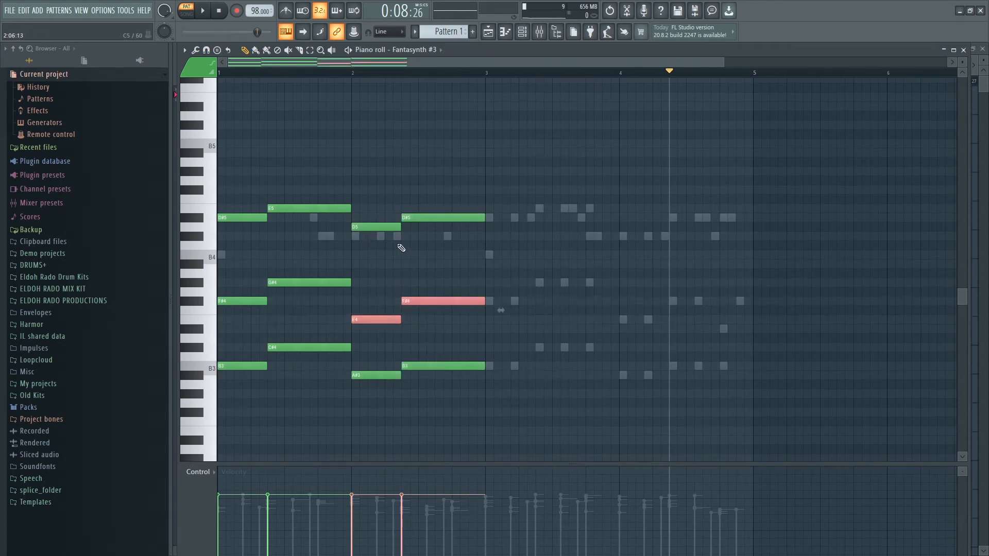
pyautogui.moveTo(382, 228); pyautogui.dragTo(382, 236)
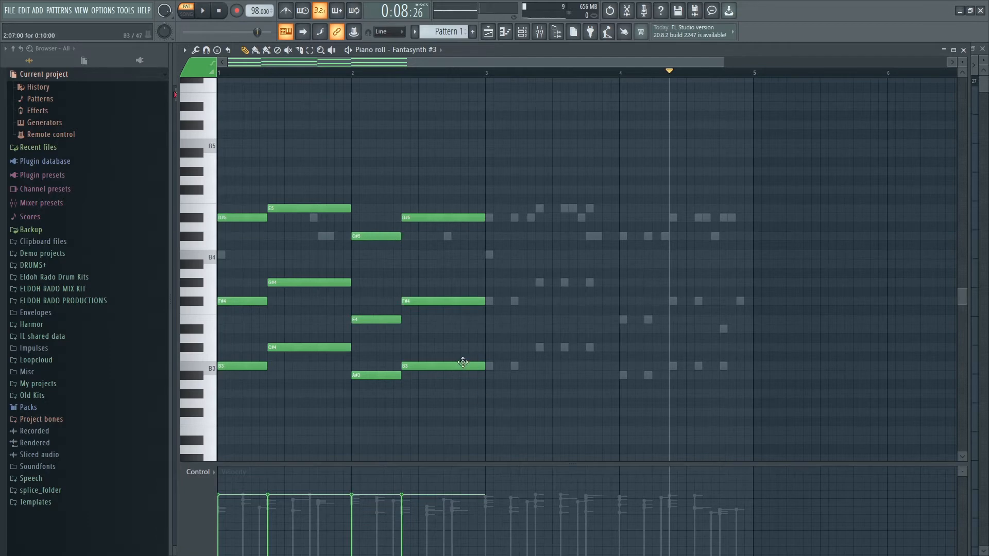
pyautogui.keyDown('ctrl'); pyautogui.moveTo(472, 442); pyautogui.dragTo(496, 217); pyautogui.keyUp('ctrl')
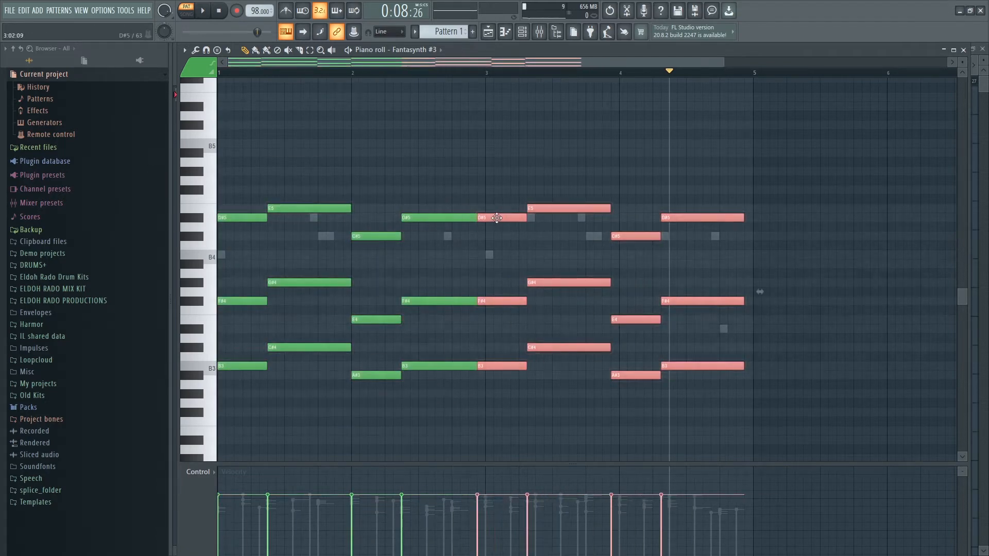
pyautogui.hotkey('ctrl', 'z')
pyautogui.hotkey('ctrl', 'z')
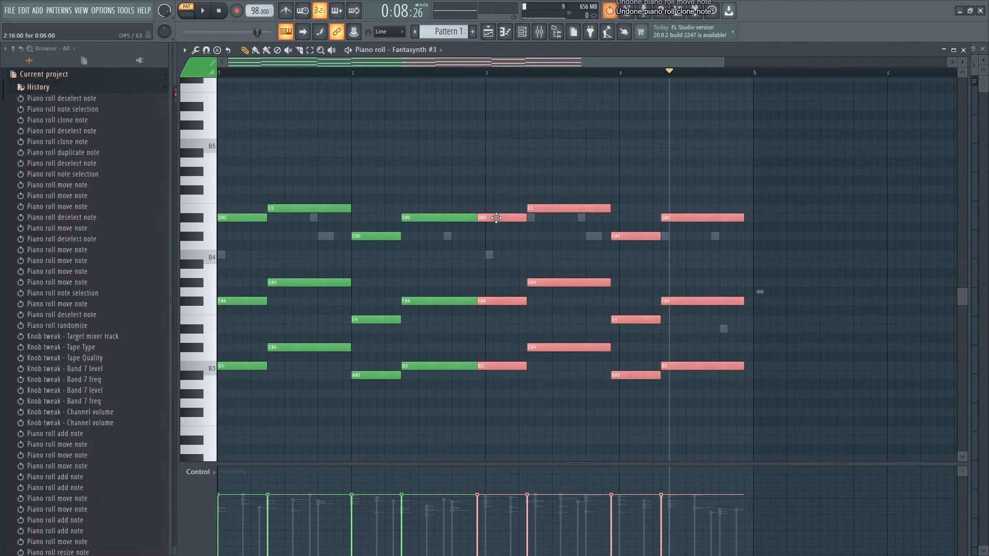
# - Duplicate the two bars of pad chords into bars 3 and 4 and play the pattern from the start
pyautogui.moveTo(242, 217)
pyautogui.keyDown('shift'); pyautogui.mouseDown()
pyautogui.moveTo(508, 228)
pyautogui.moveTo(513, 236)
pyautogui.mouseUp(); pyautogui.keyUp('shift')
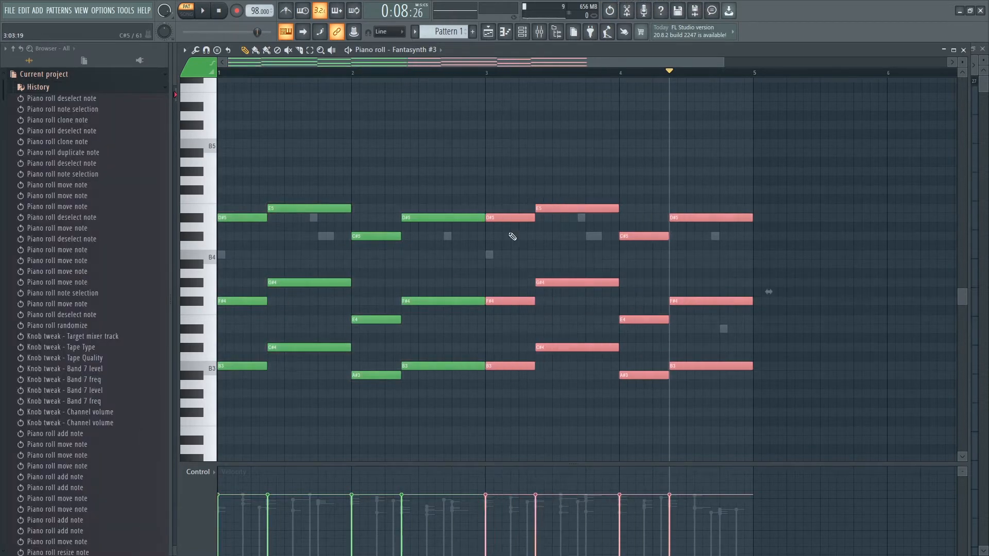
pyautogui.click(216, 11)
pyautogui.press('space')
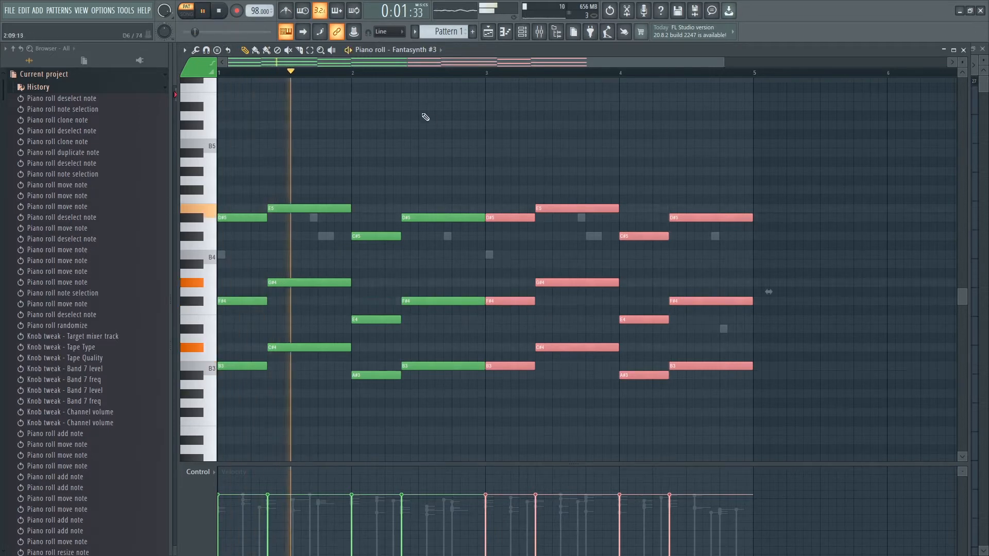
# - Randomize the levels of all the pad chord notes, accept, and close the piano roll
pyautogui.hotkey('ctrl', 'a')
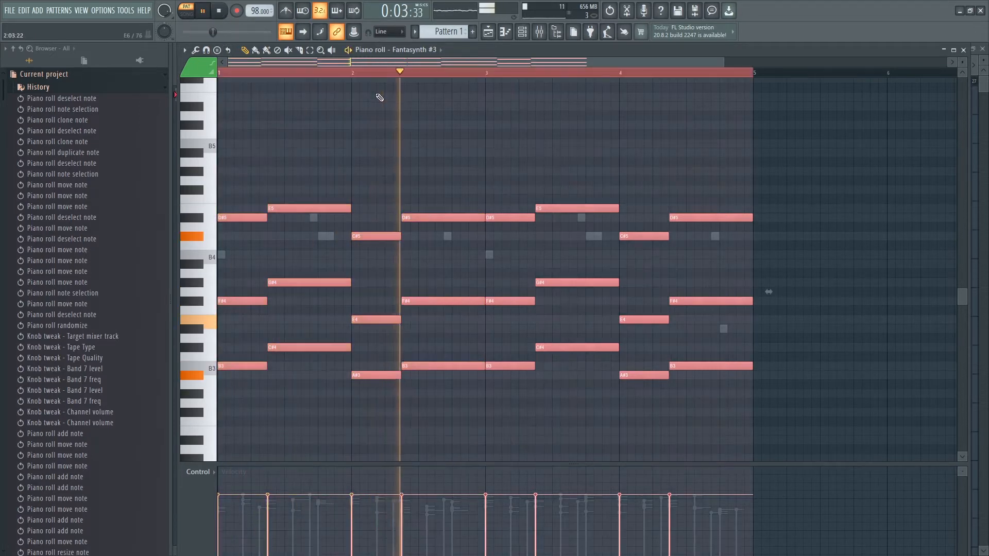
pyautogui.hotkey('alt', 'r')
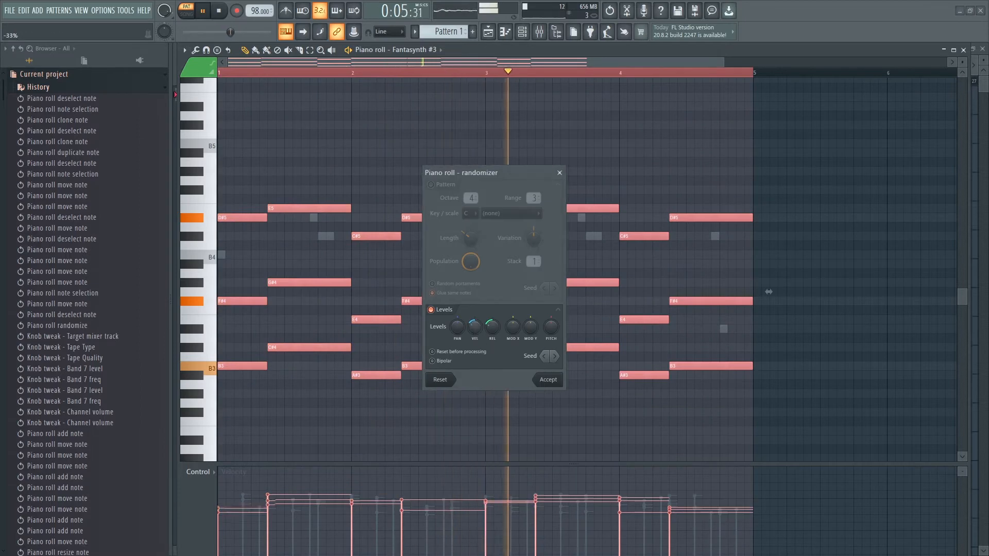
pyautogui.click(554, 380)
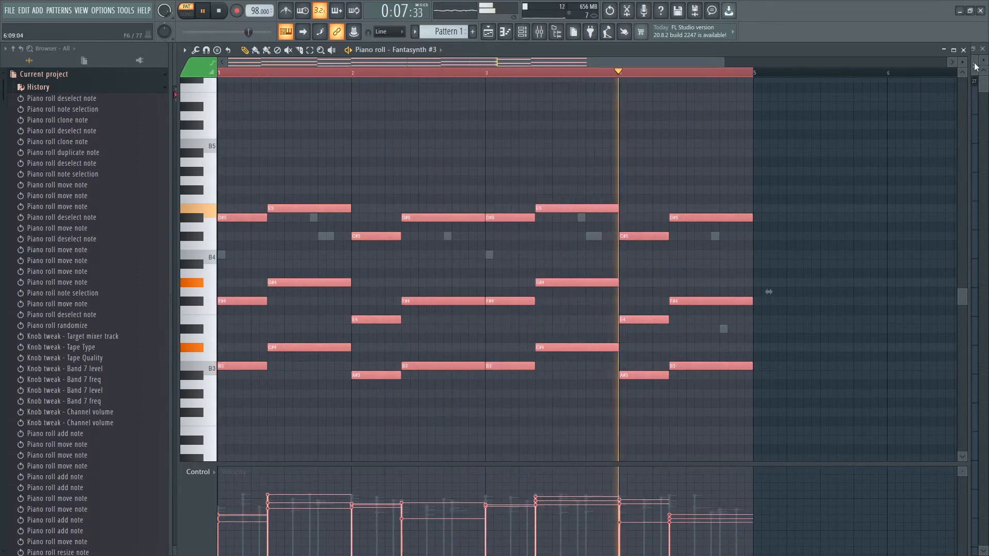
pyautogui.click(963, 50)
pyautogui.moveTo(231, 229)
pyautogui.mouseDown()
pyautogui.moveTo(231, 245)
pyautogui.moveTo(241, 219)
pyautogui.mouseUp()
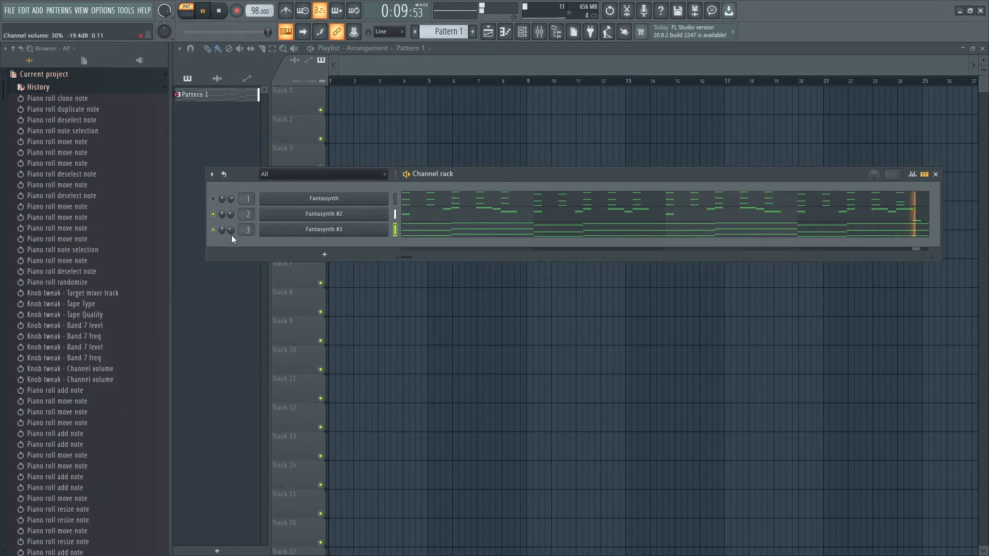
pyautogui.moveTo(231, 231); pyautogui.dragTo(230, 224)
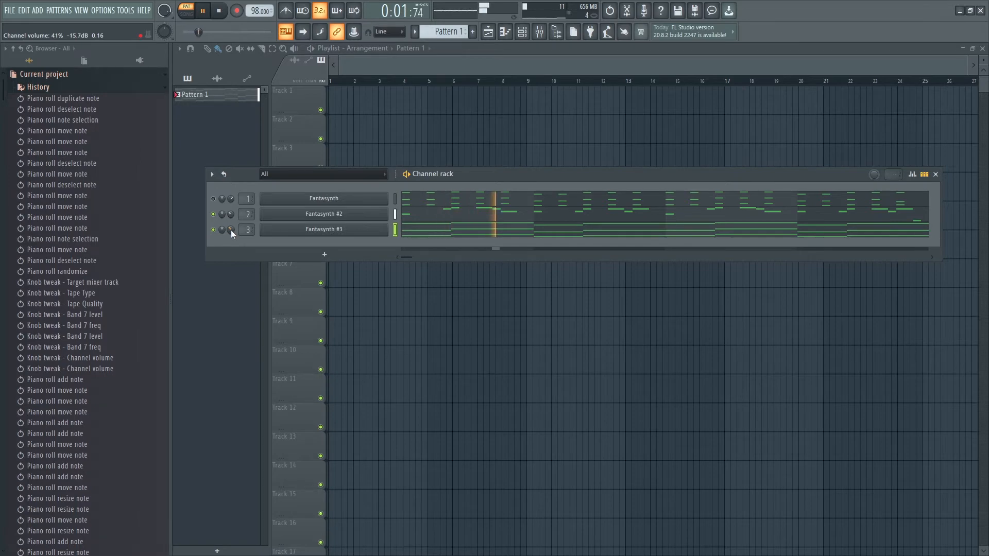
pyautogui.rightClick(386, 229)
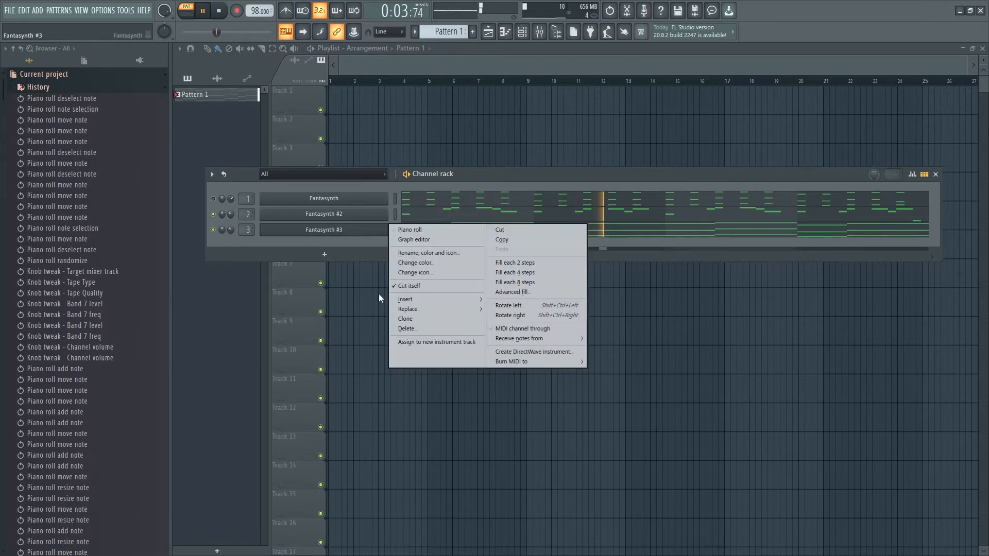
pyautogui.click(411, 319)
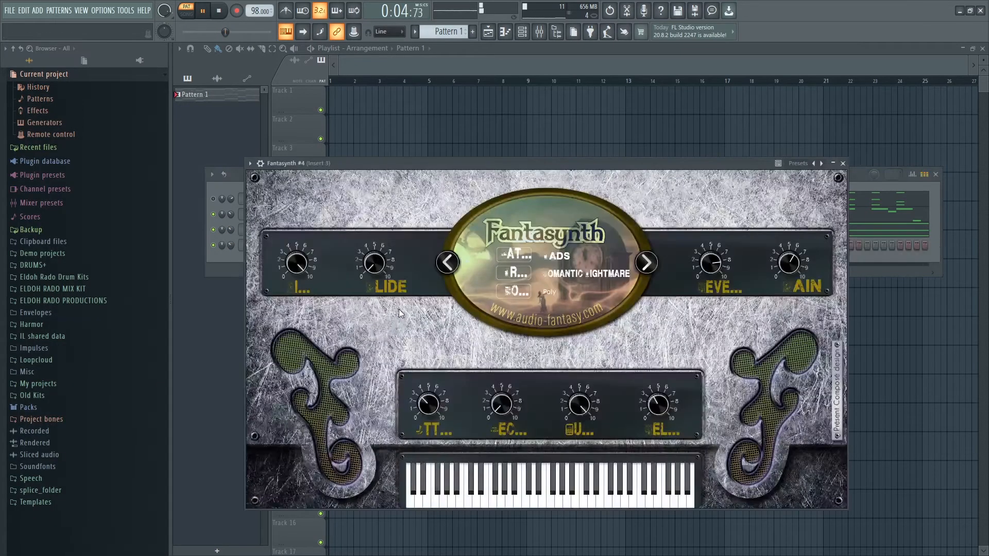
# - Load the Strings preset Casts Magic (Vln. Pizz.) in the cloned Fantasynth and close its plugin window
pyautogui.click(556, 258)
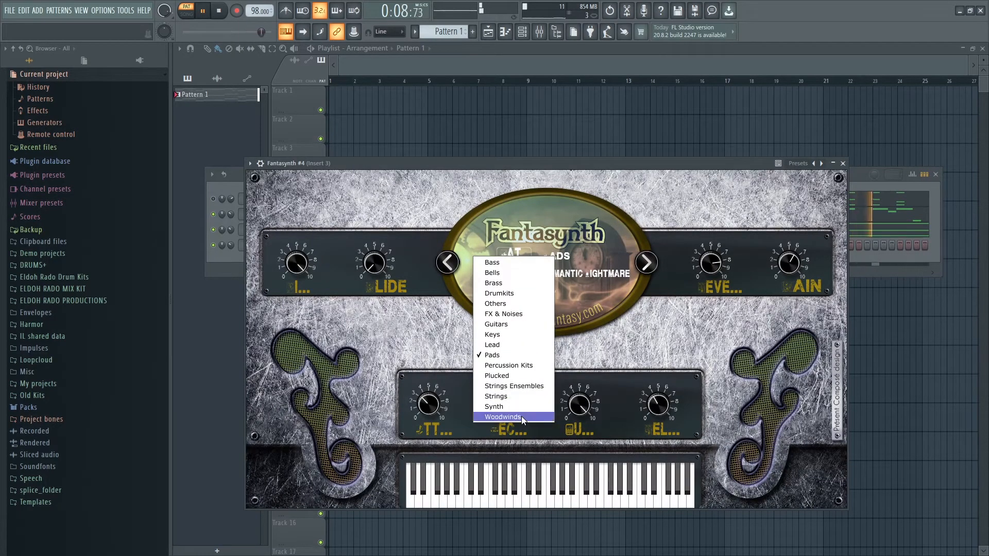
pyautogui.click(525, 396)
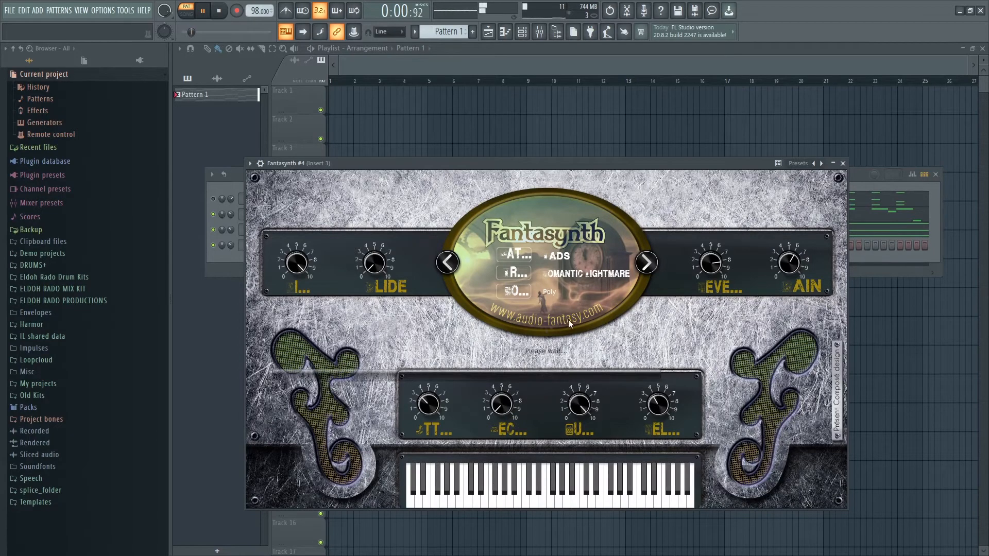
pyautogui.click(574, 273)
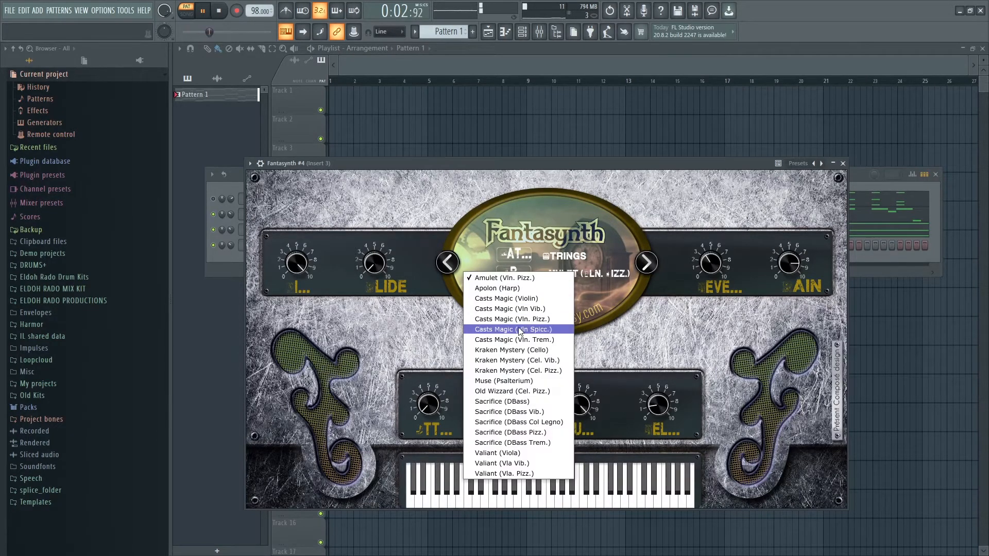
pyautogui.click(524, 299)
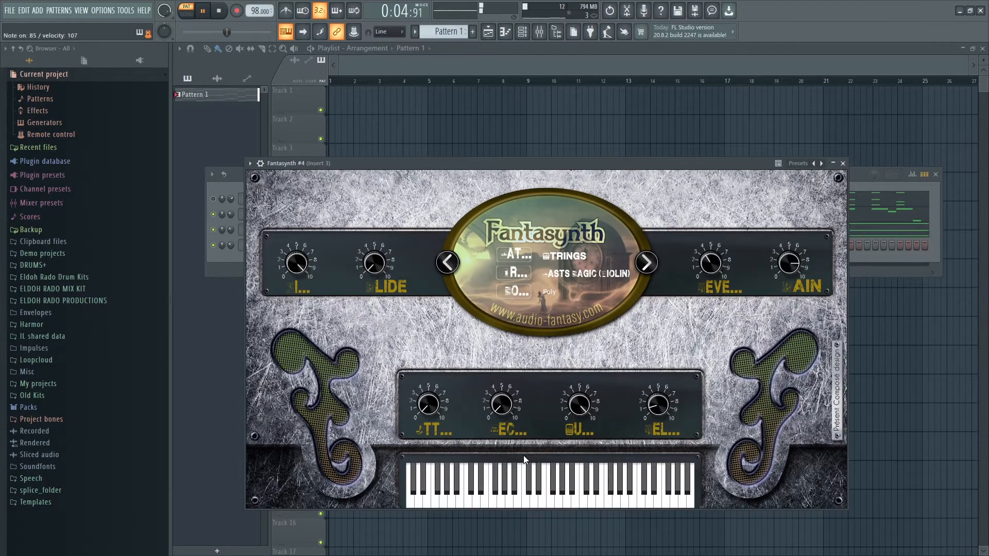
pyautogui.click(647, 265)
pyautogui.click(648, 266)
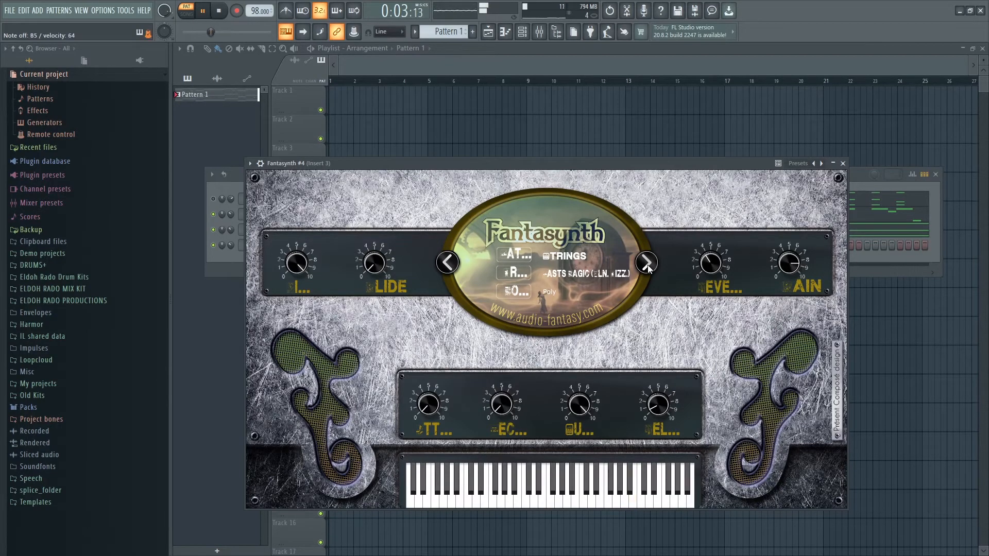
pyautogui.click(842, 163)
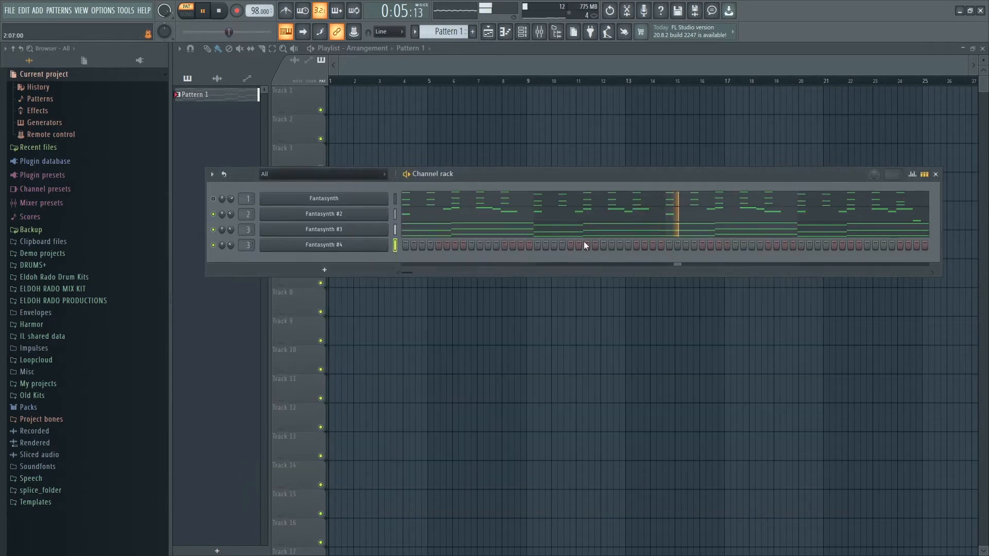
# - Open the cloned Fantasynth's piano roll, stop playback, and add B5 notes at steps 1 and 4 of bar 1
pyautogui.rightClick(385, 244)
pyautogui.click(411, 247)
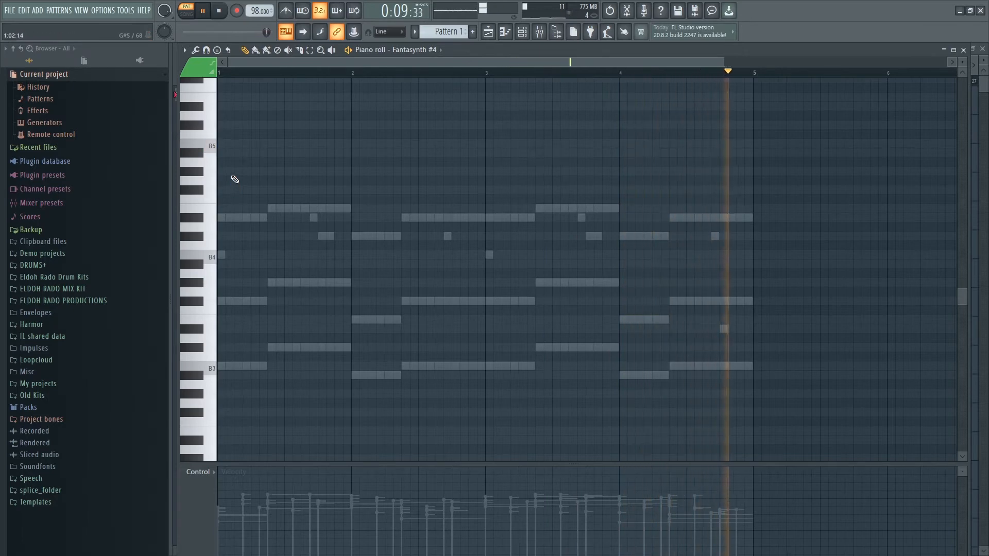
pyautogui.press('space')
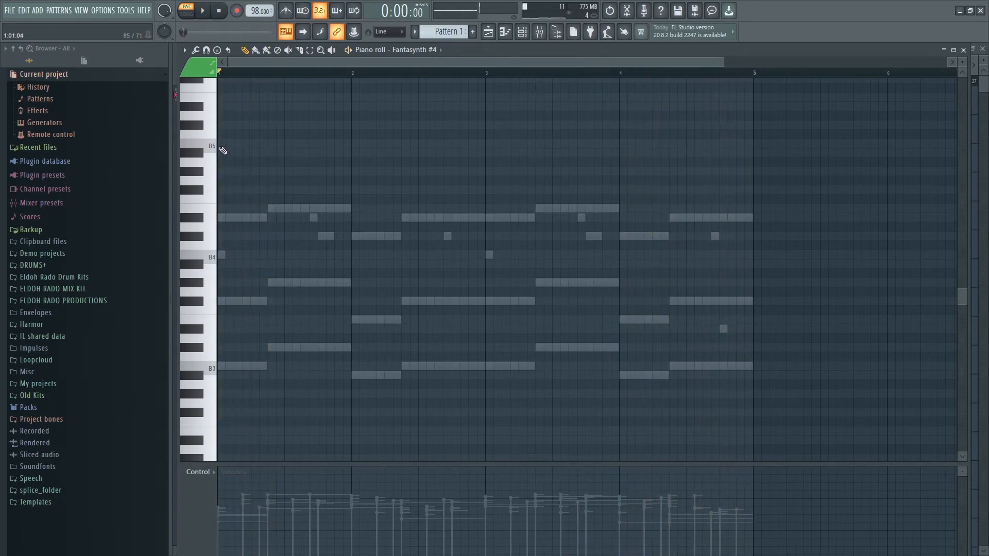
pyautogui.click(221, 146)
pyautogui.click(252, 145)
pyautogui.moveTo(252, 144); pyautogui.dragTo(246, 143)
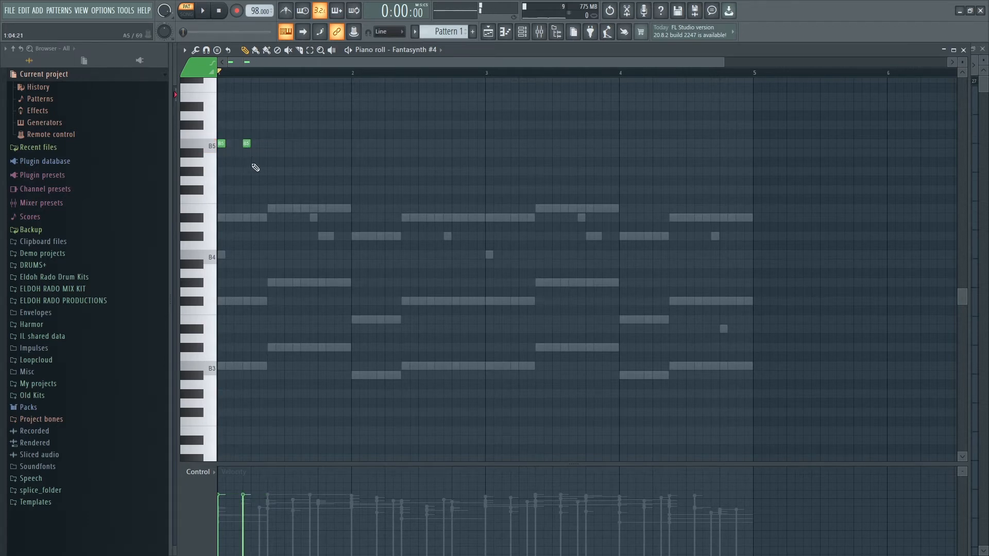
# - Add B5 notes at step 15 of bar 1 and steps 1 and 4 of bar 2, checking the rhythm by playback
pyautogui.press('space')
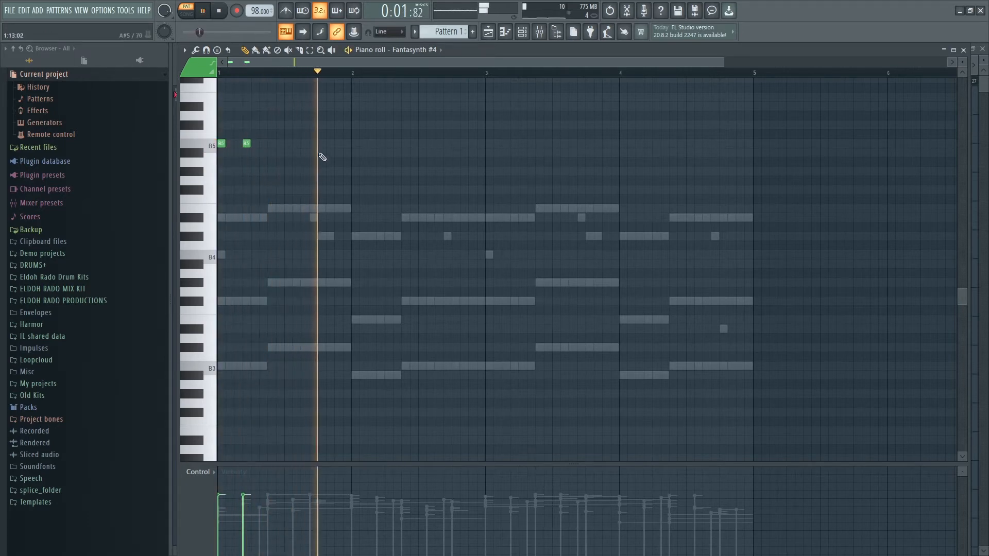
pyautogui.press('space')
pyautogui.press('space')
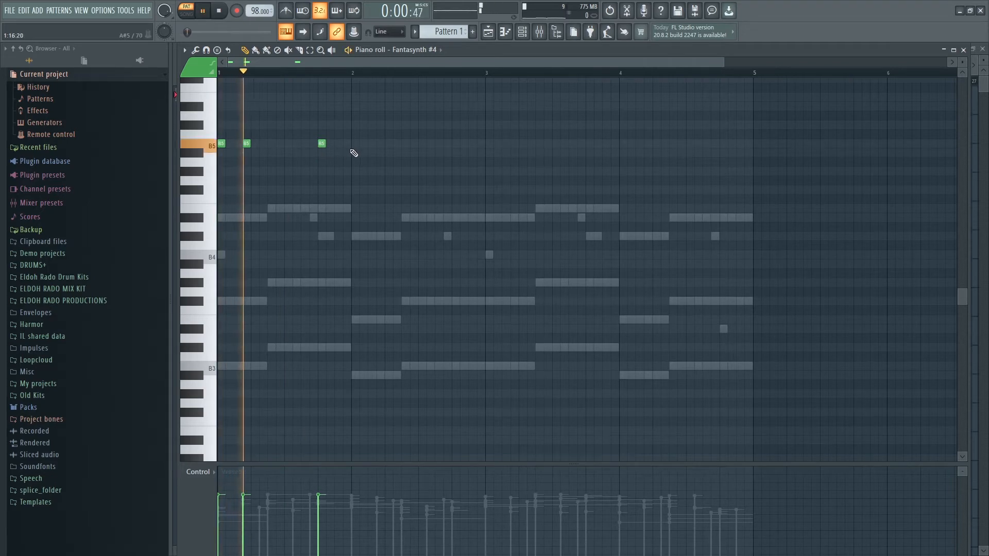
pyautogui.press('space')
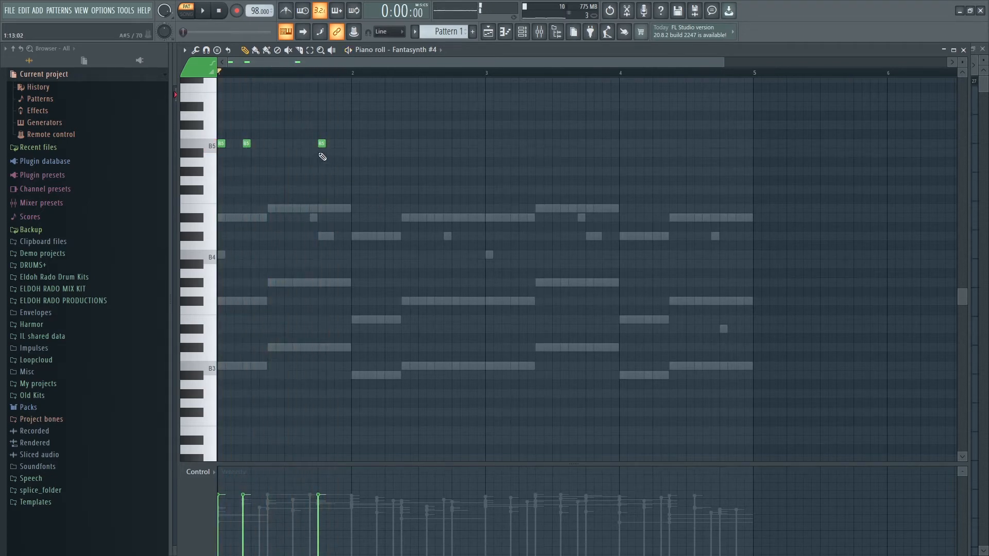
pyautogui.press('space')
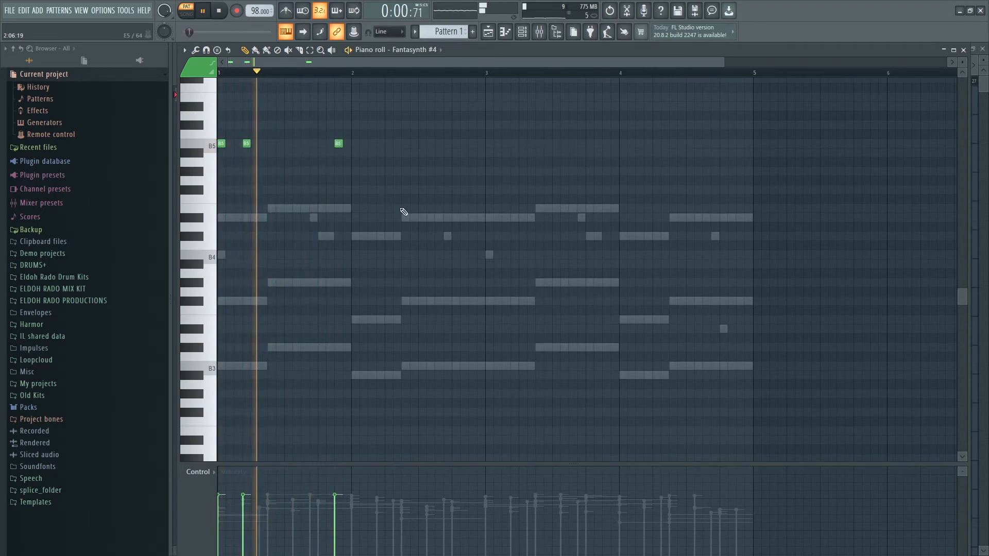
pyautogui.press('space')
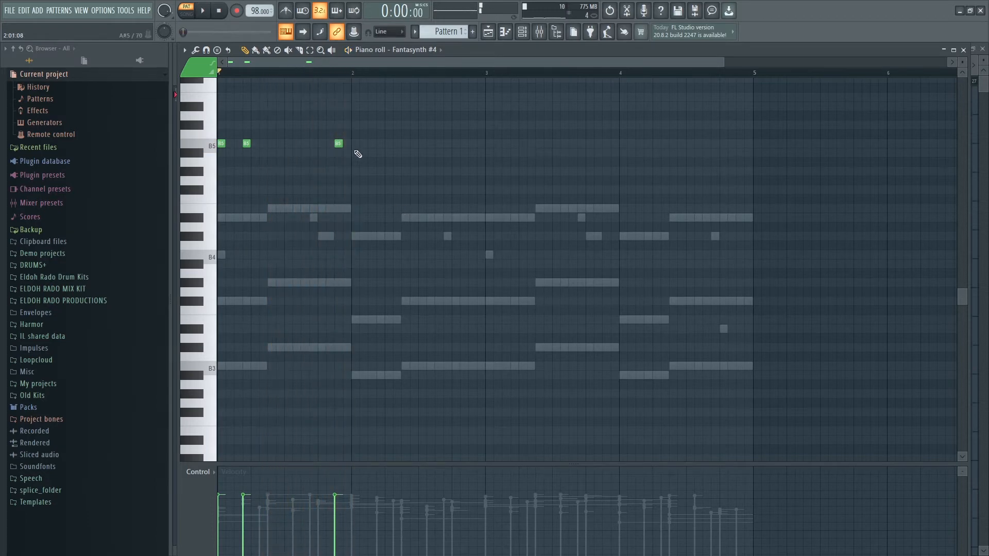
pyautogui.press('space')
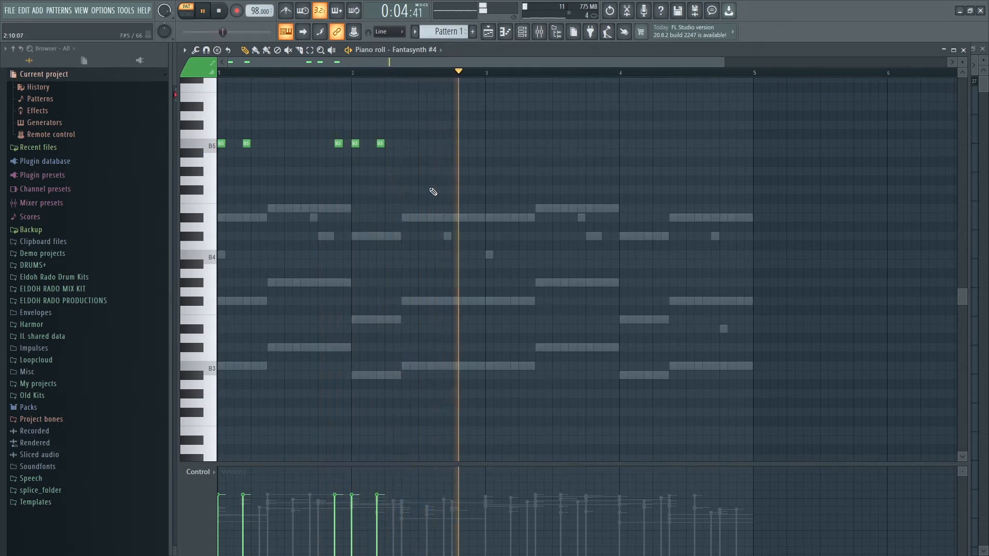
pyautogui.press('space')
# - Copy the five B5 notes to start at bar 3 and add another B5 at step 15 of bar 4
pyautogui.moveTo(438, 227); pyautogui.dragTo(466, 151)
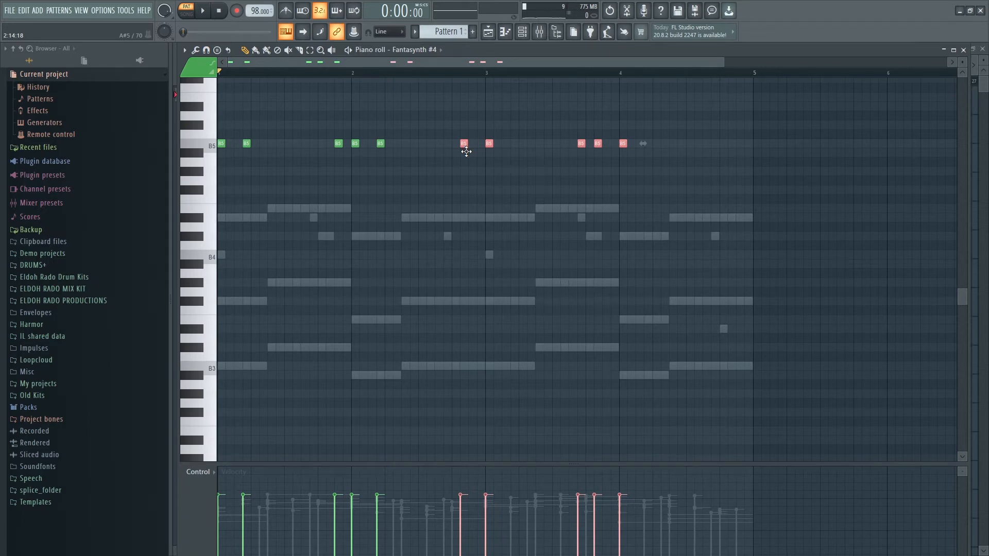
pyautogui.moveTo(466, 152); pyautogui.dragTo(470, 150)
pyautogui.press('space')
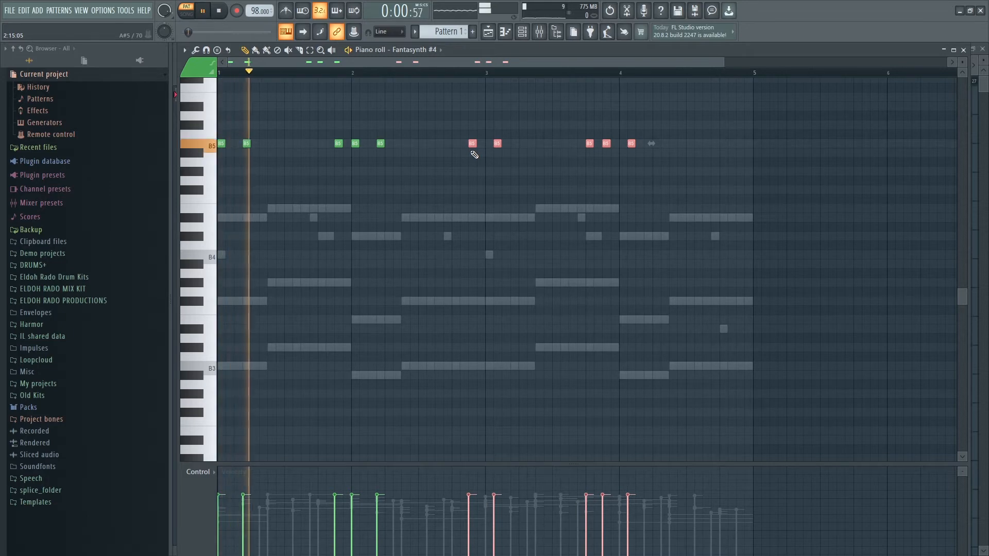
pyautogui.click(519, 160)
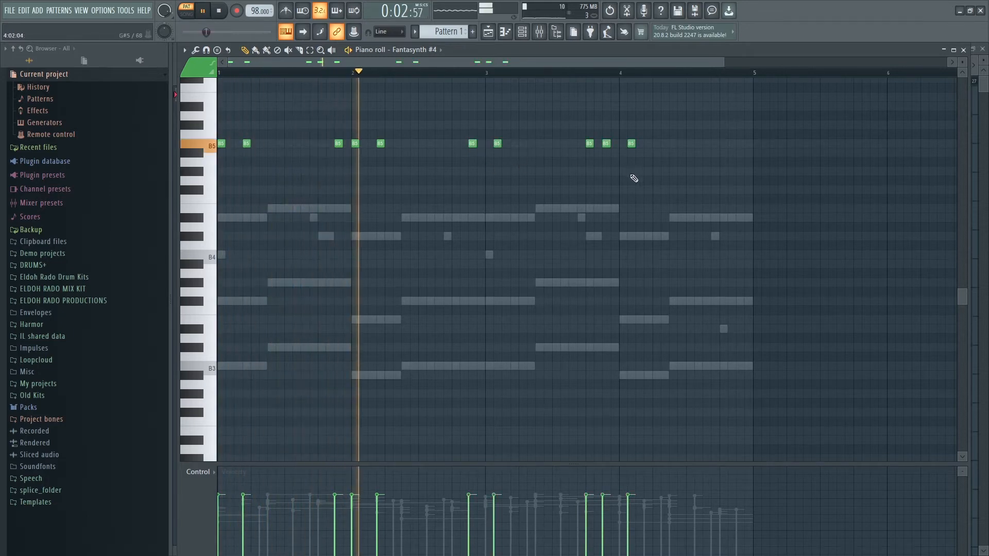
pyautogui.moveTo(670, 166); pyautogui.dragTo(485, 143)
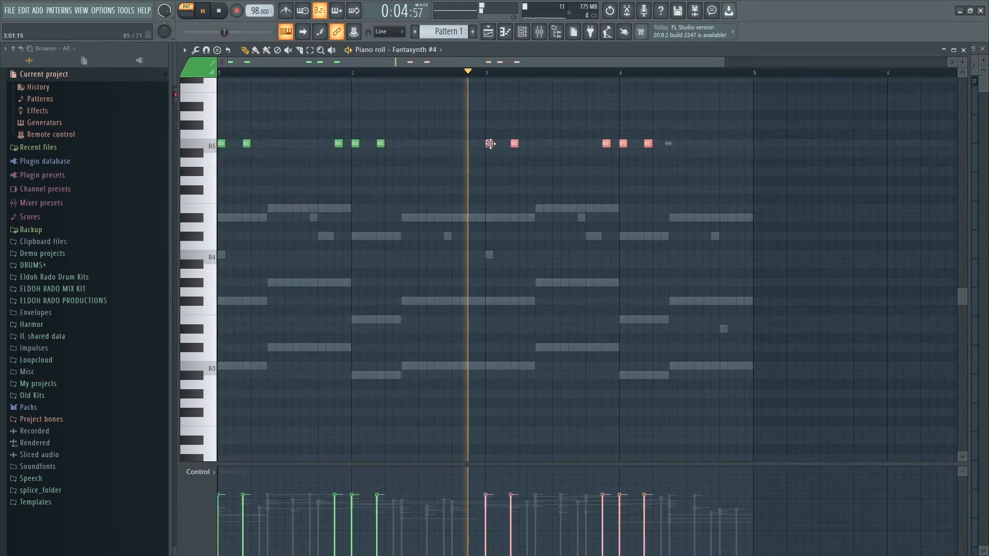
pyautogui.click(489, 177)
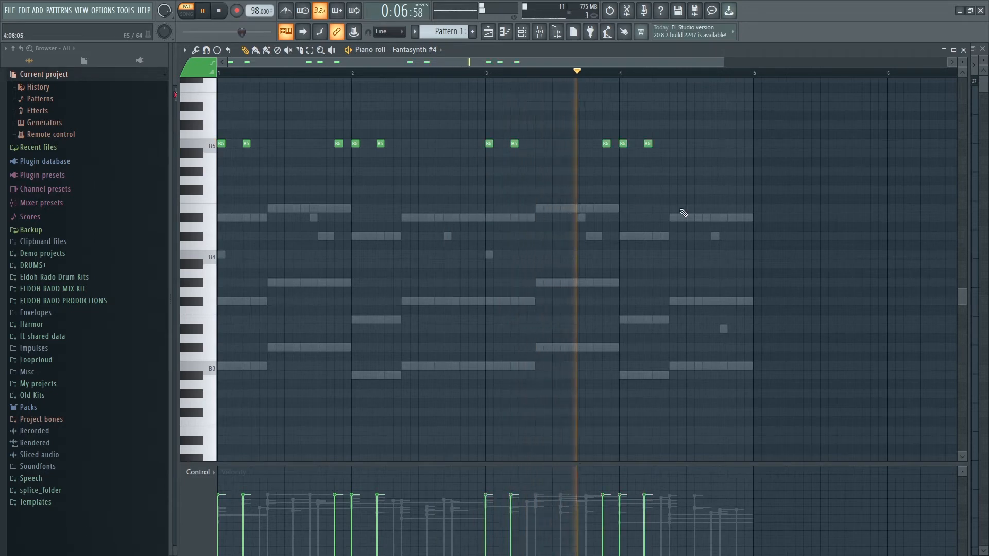
pyautogui.click(740, 143)
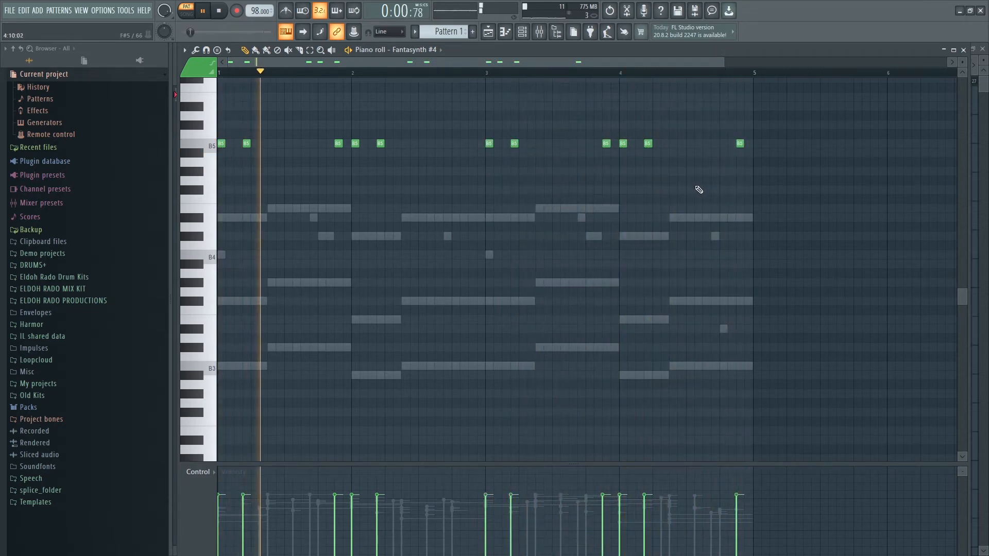
# - Transpose all the pizzicato notes down two octaves to B3, stop playback, and deselect them
pyautogui.hotkey('ctrl', 'a')
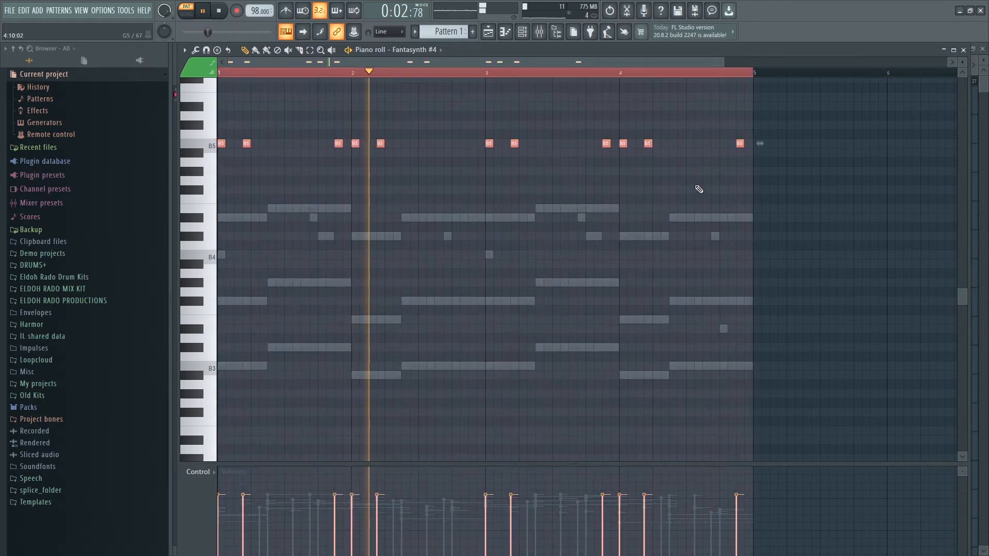
pyautogui.hotkey('ctrl', 'Down')
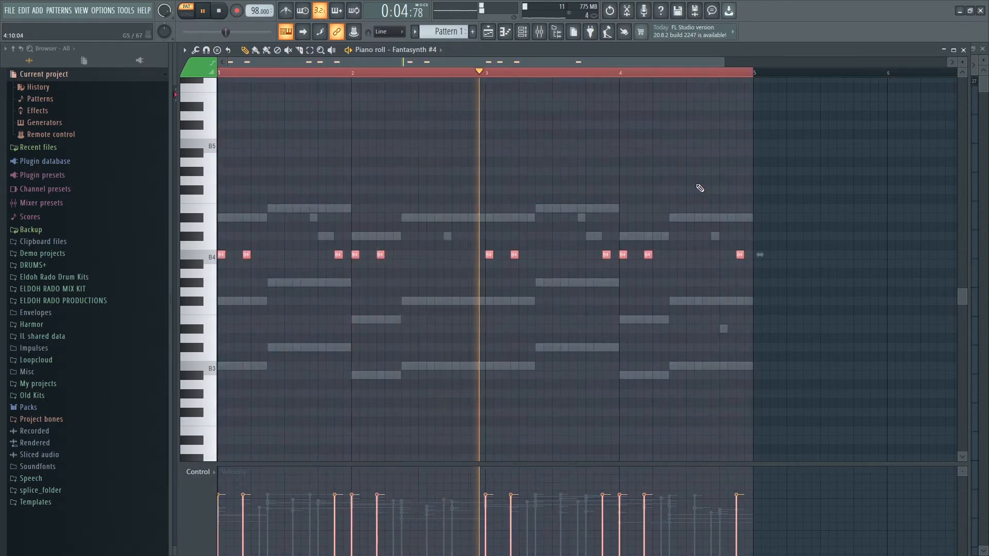
pyautogui.hotkey('ctrl', 'Down')
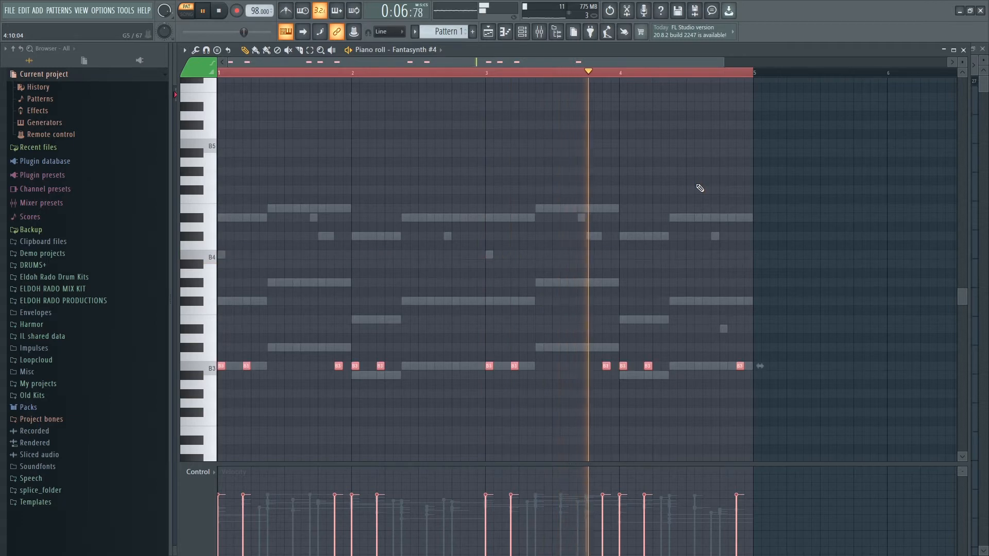
pyautogui.press('space')
pyautogui.keyDown('ctrl'); pyautogui.click(355, 347); pyautogui.keyUp('ctrl')
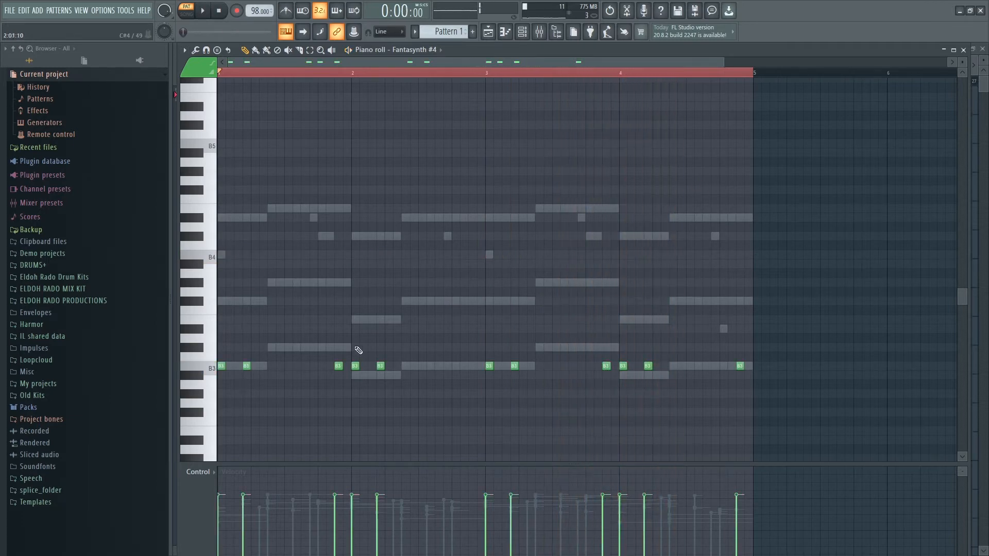
# - Move the step 15 notes of bars 1 and 3 to C#4, and steps 1 and 4 of bars 2 and 4 to A#3
pyautogui.click(340, 346)
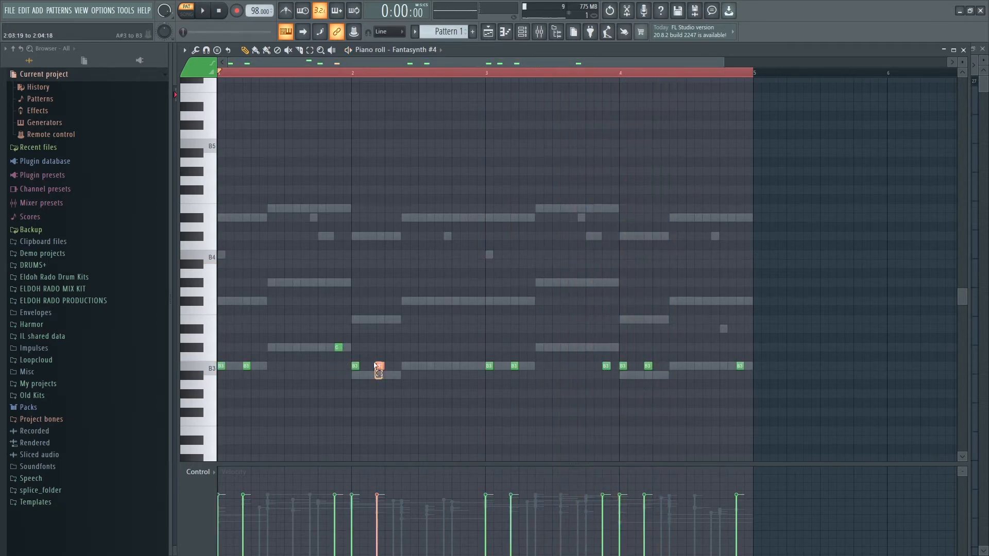
pyautogui.moveTo(358, 365); pyautogui.dragTo(356, 365)
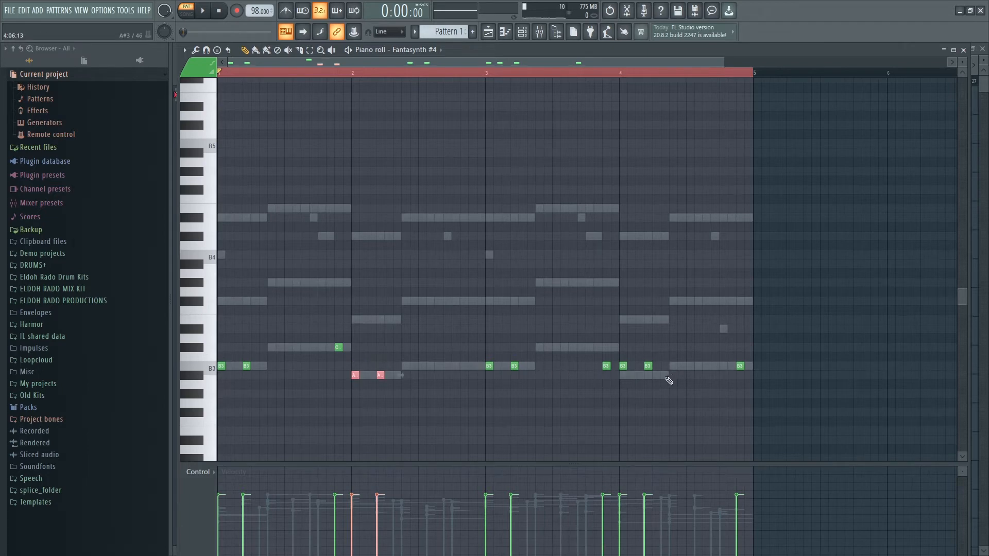
pyautogui.moveTo(605, 368); pyautogui.dragTo(606, 347)
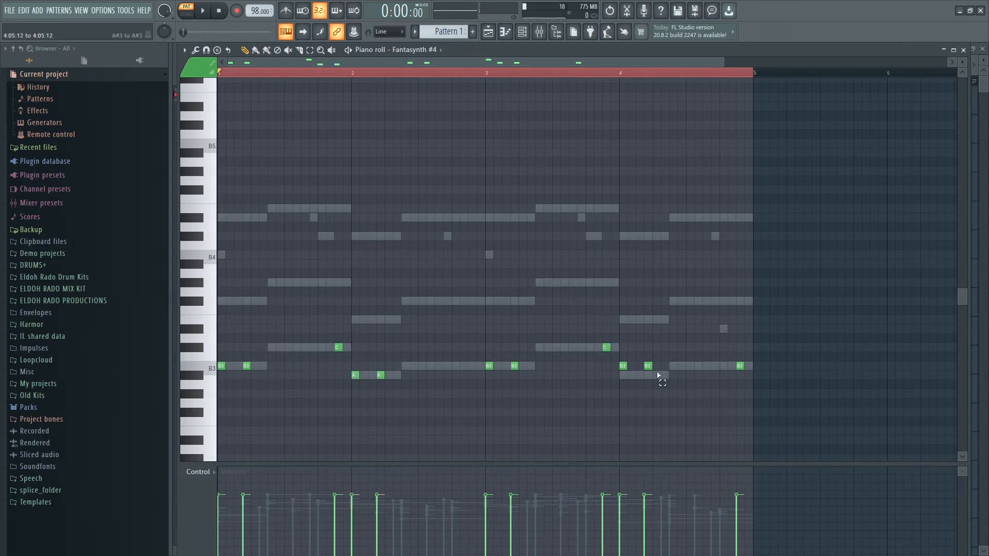
pyautogui.moveTo(657, 375); pyautogui.dragTo(623, 365)
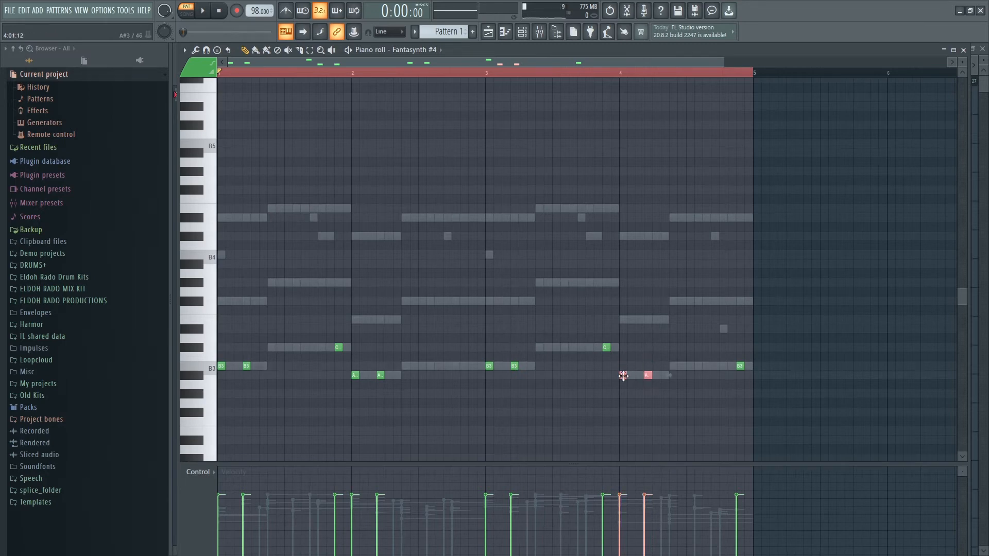
# - Transpose all the pizzicato notes up two octaves and play the pattern from the start
pyautogui.hotkey('ctrl', 'Up')
pyautogui.hotkey('ctrl', 'Up')
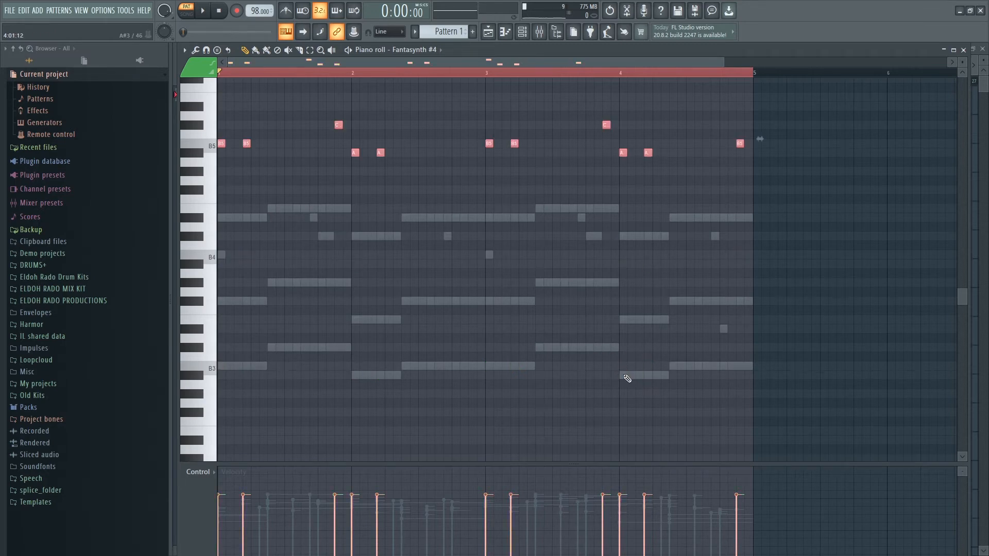
pyautogui.press('space')
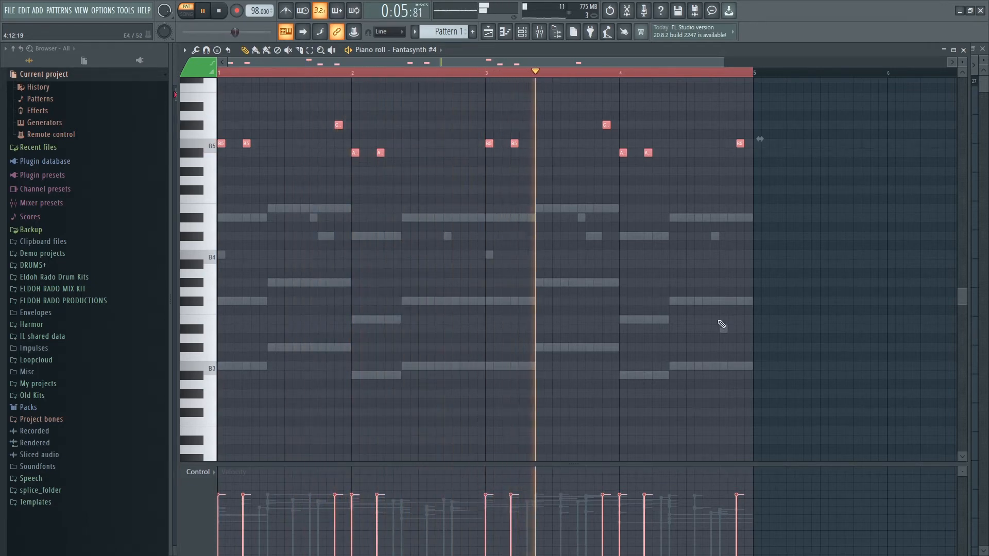
# - Undo the recent pizzicato pitch and transpose changes until every note sits on B5 again, and close the piano roll
pyautogui.hotkey('ctrl', 'd')
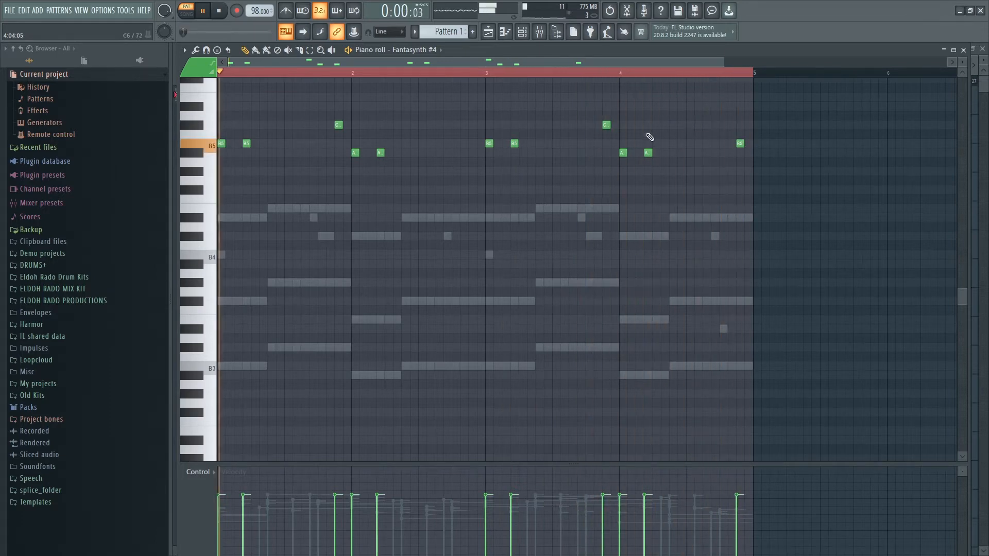
pyautogui.hotkey('ctrl', 'z')
pyautogui.hotkey('ctrl', 'z')
pyautogui.hotkey('ctrl', 'z')
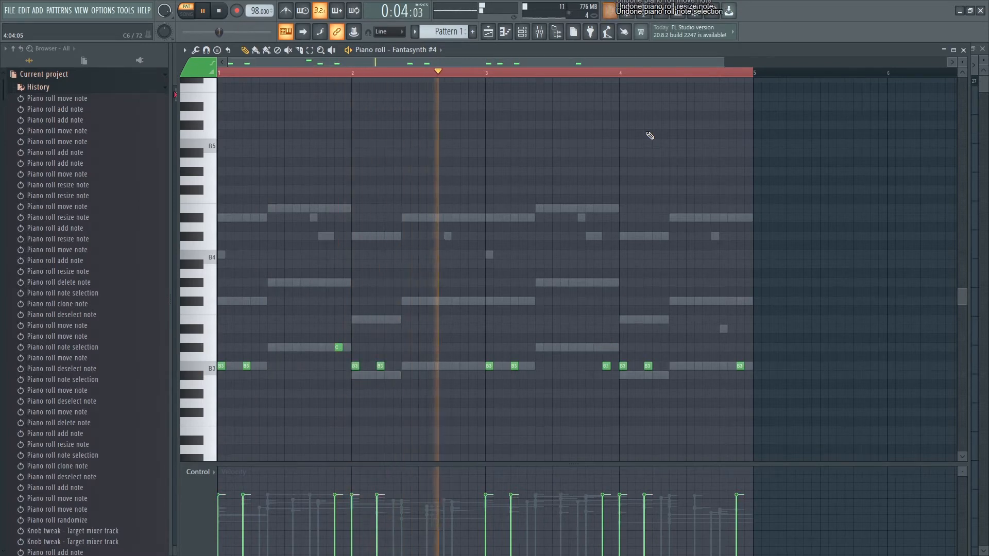
pyautogui.hotkey('ctrl', 'z')
pyautogui.hotkey('ctrl', 'z')
pyautogui.hotkey('ctrl', 'z')
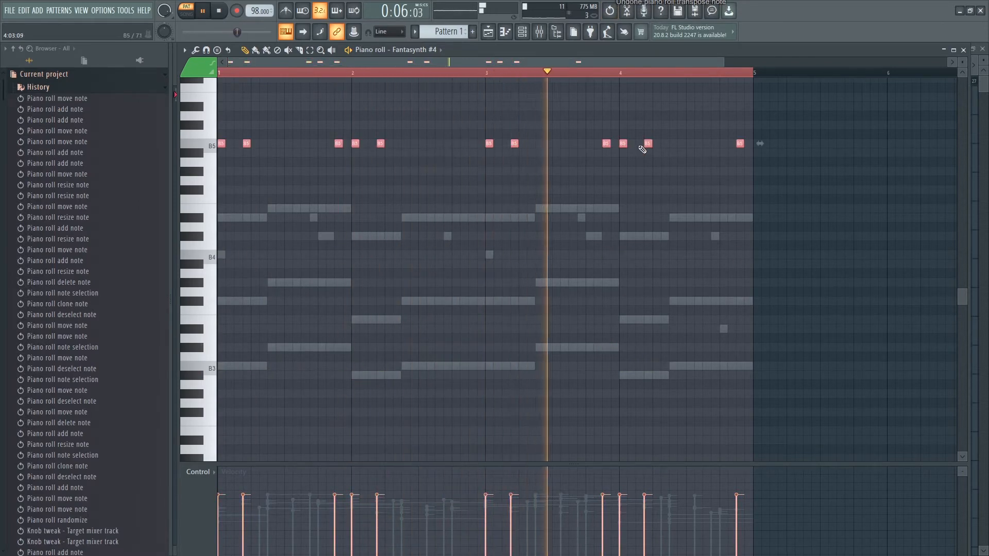
pyautogui.click(963, 50)
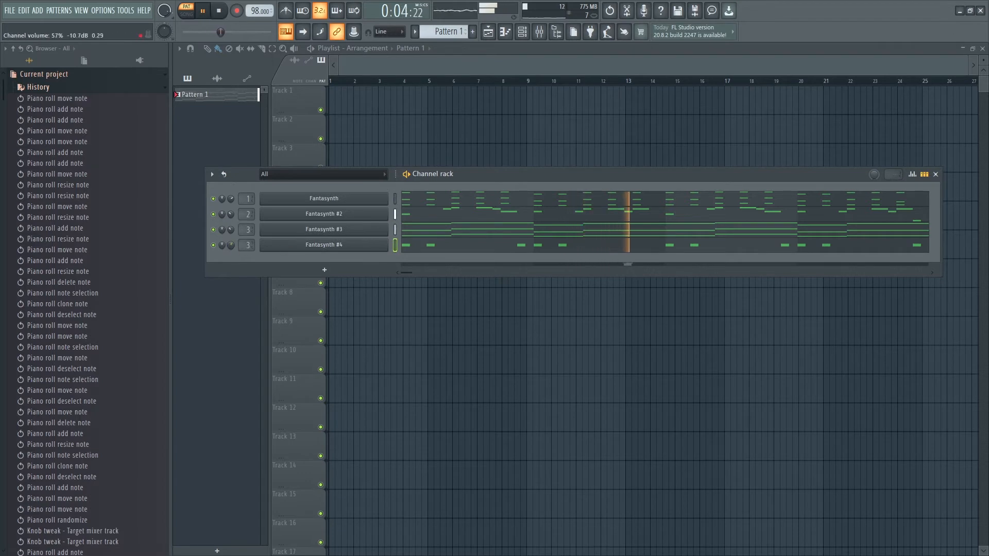
# - Raise the channel volume of Fantasynth #4 to about 61% and route the channel to mixer Insert 4
pyautogui.scroll(4, 230, 245)
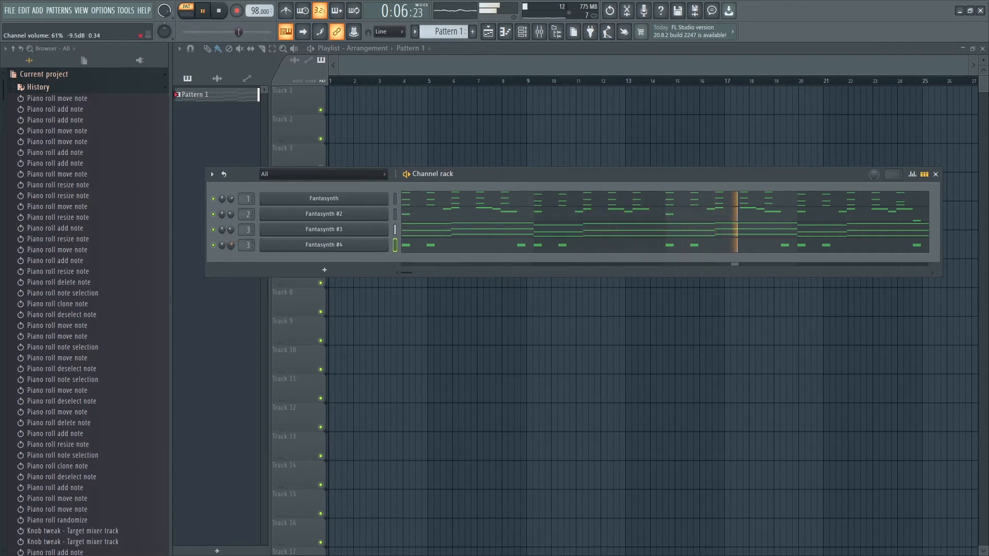
pyautogui.scroll(1, 242, 245)
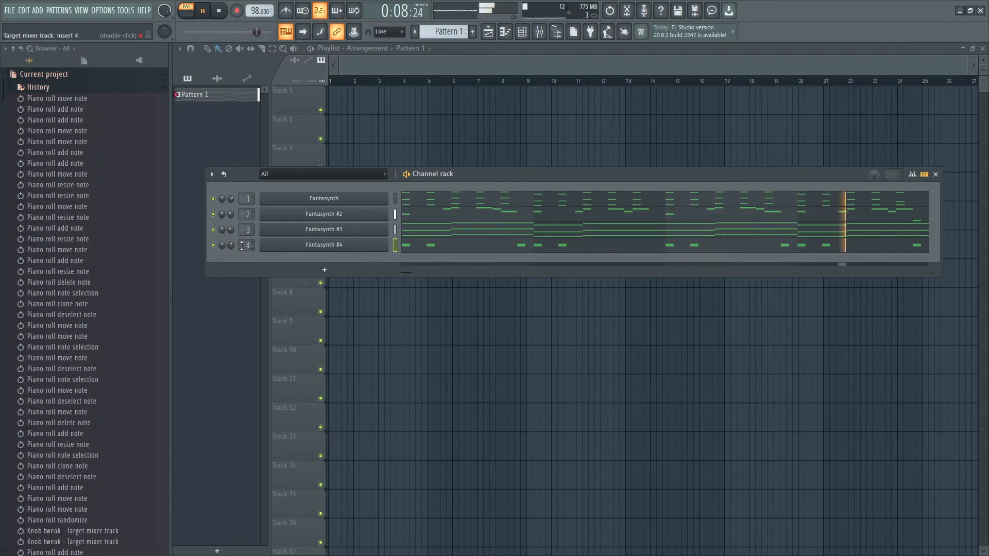
# - Add Fruity Parametric EQ 2 to slot 1 of mixer Insert 4, cutting the lows with a high-pass and boosting the highs with band 7
pyautogui.click(541, 33)
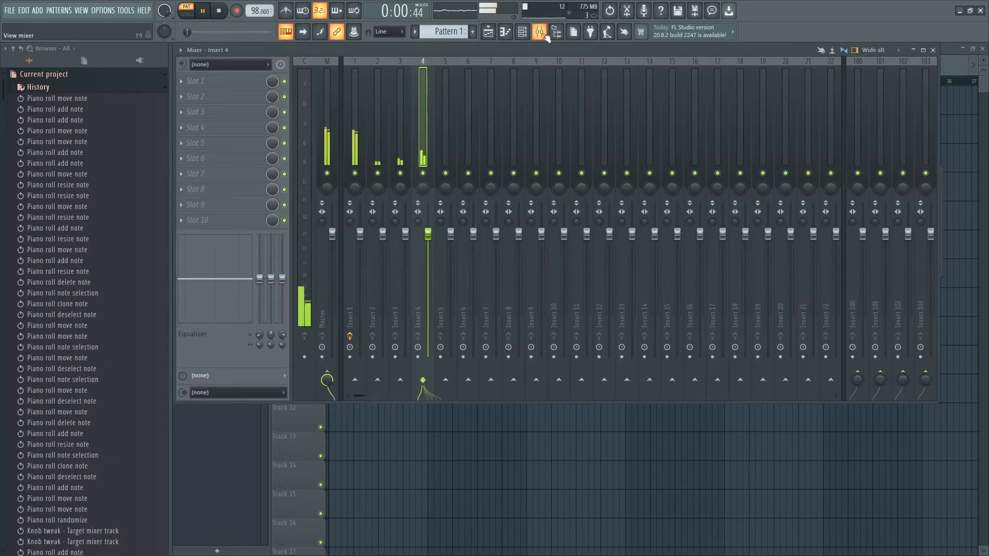
pyautogui.click(222, 82)
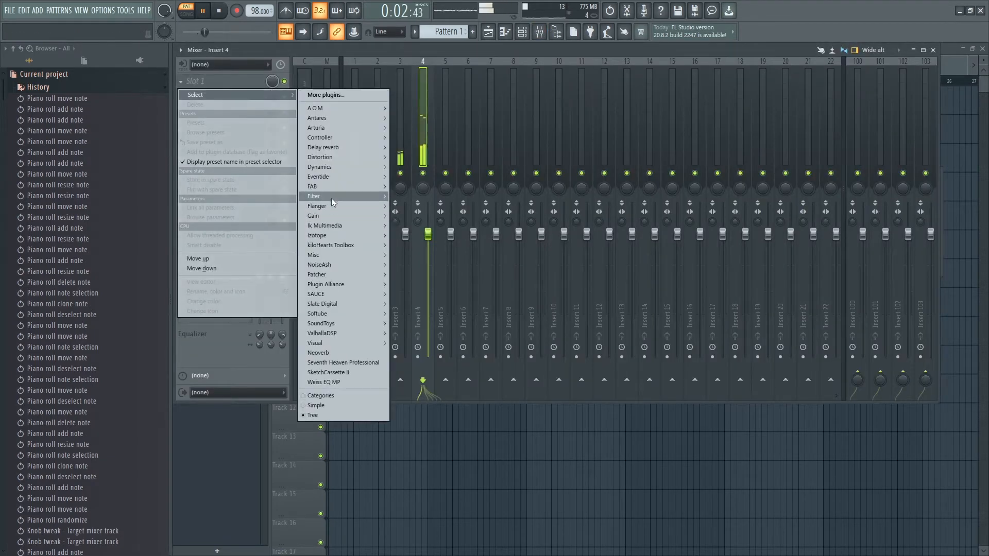
pyautogui.moveTo(330, 196)
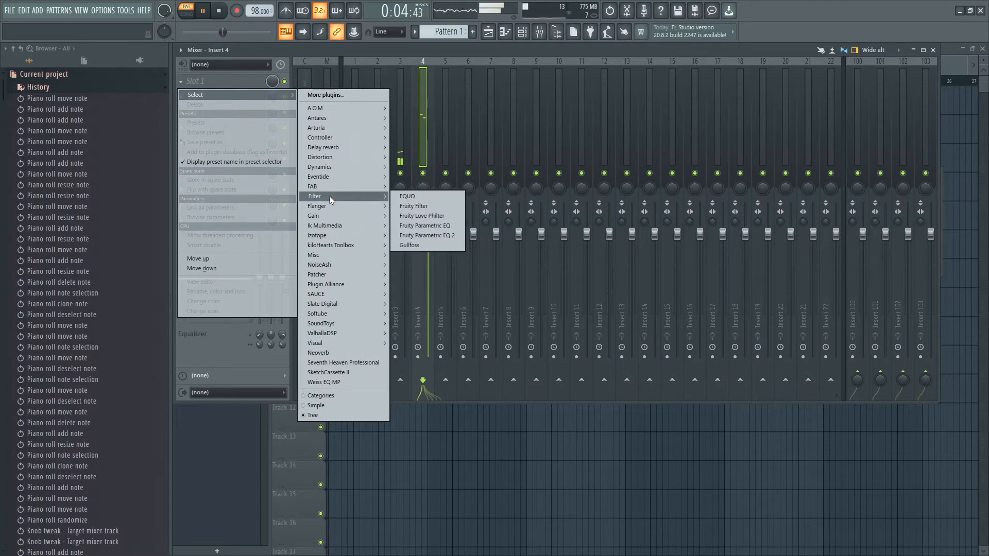
pyautogui.click(432, 236)
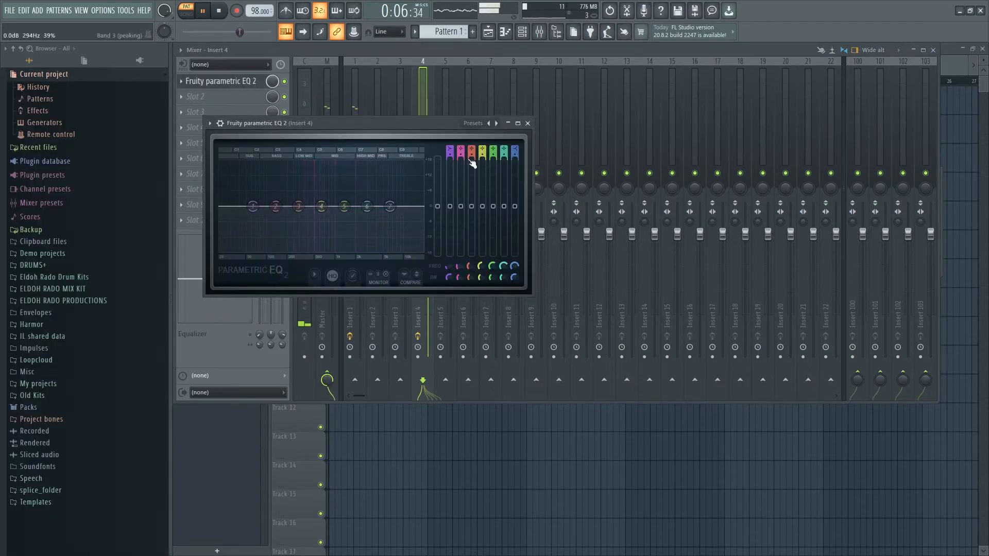
pyautogui.moveTo(450, 149); pyautogui.dragTo(449, 164)
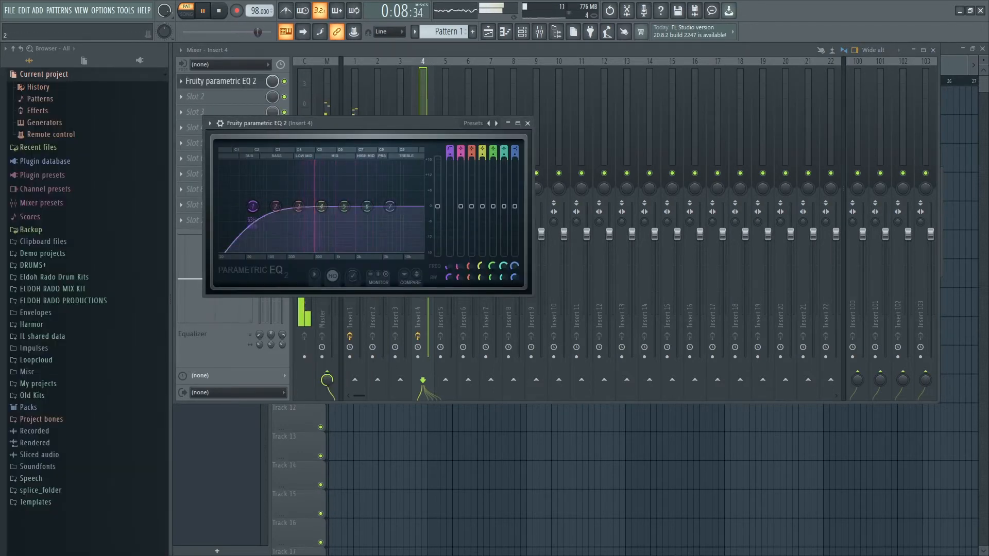
pyautogui.moveTo(252, 206); pyautogui.dragTo(284, 206)
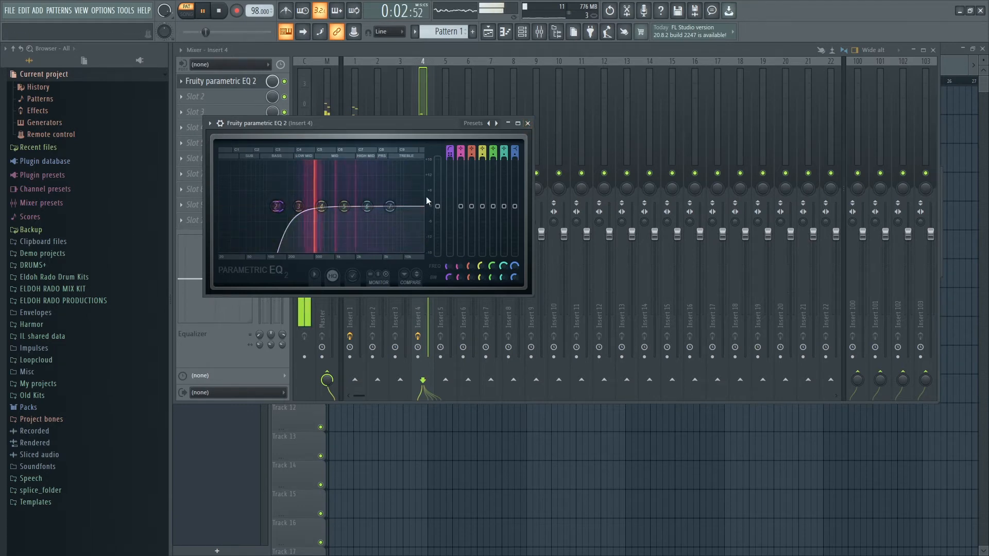
pyautogui.moveTo(389, 206)
pyautogui.mouseDown()
pyautogui.moveTo(391, 186)
pyautogui.moveTo(394, 196)
pyautogui.mouseUp()
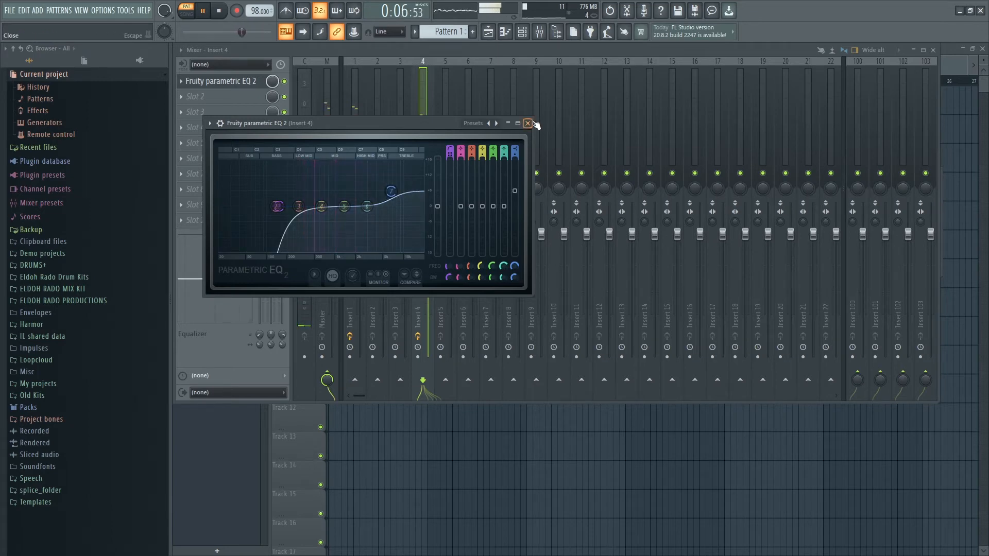
pyautogui.click(527, 123)
# - Lower the Insert 1 mixer fader to about 90%
pyautogui.click(355, 244)
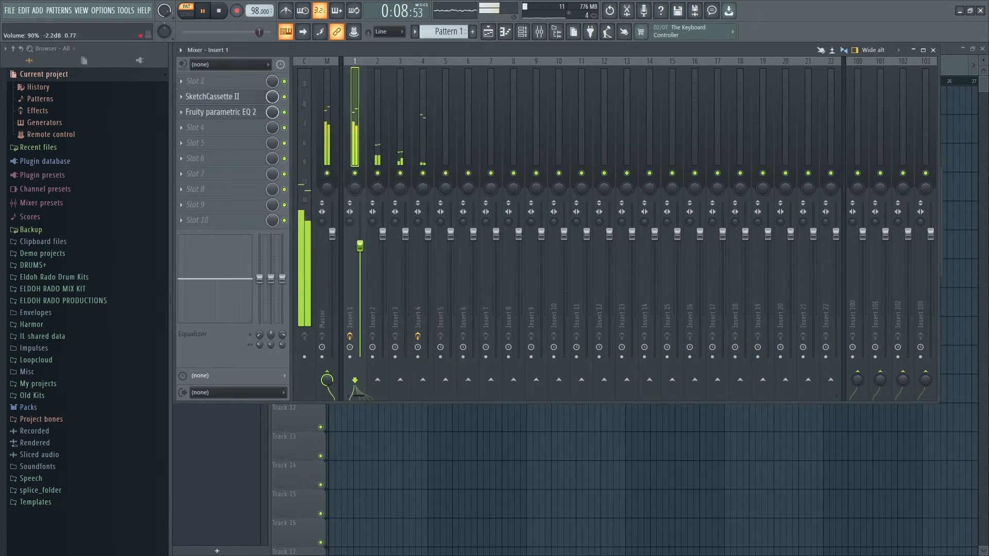
# - Load TR5 Classic Clipper in slot 5 of the Master track with slope -3.9 and gain 4.8 dB
pyautogui.click(328, 145)
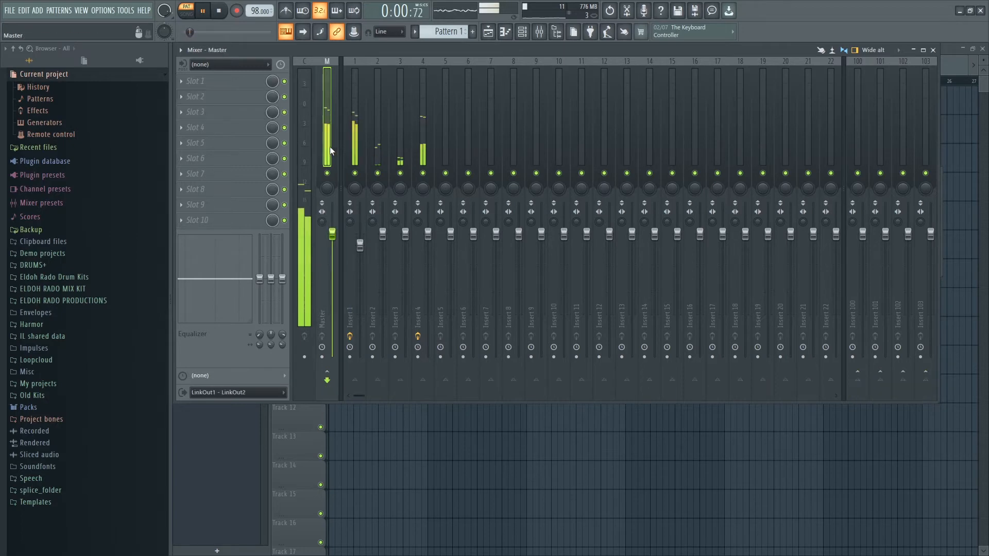
pyautogui.click(240, 142)
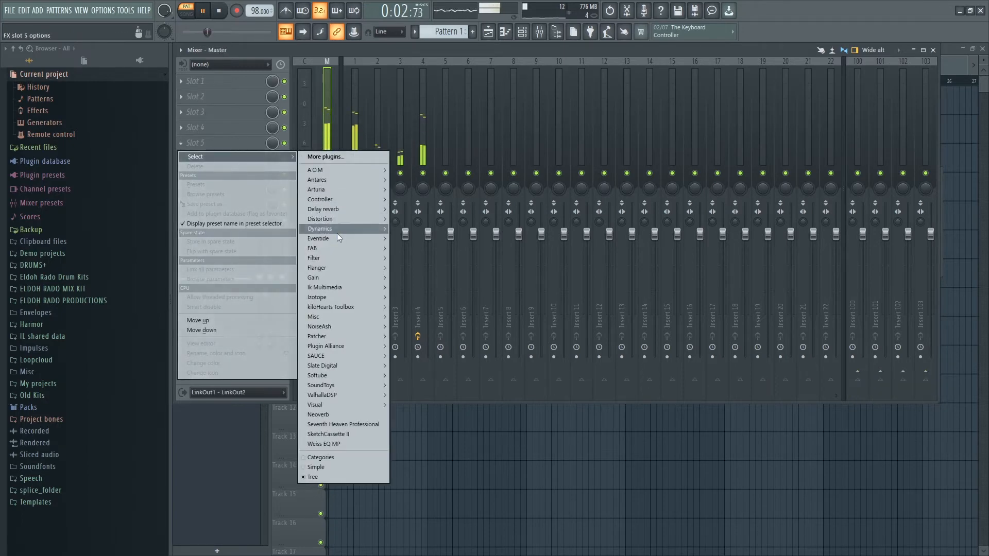
pyautogui.moveTo(337, 230)
pyautogui.moveTo(348, 286)
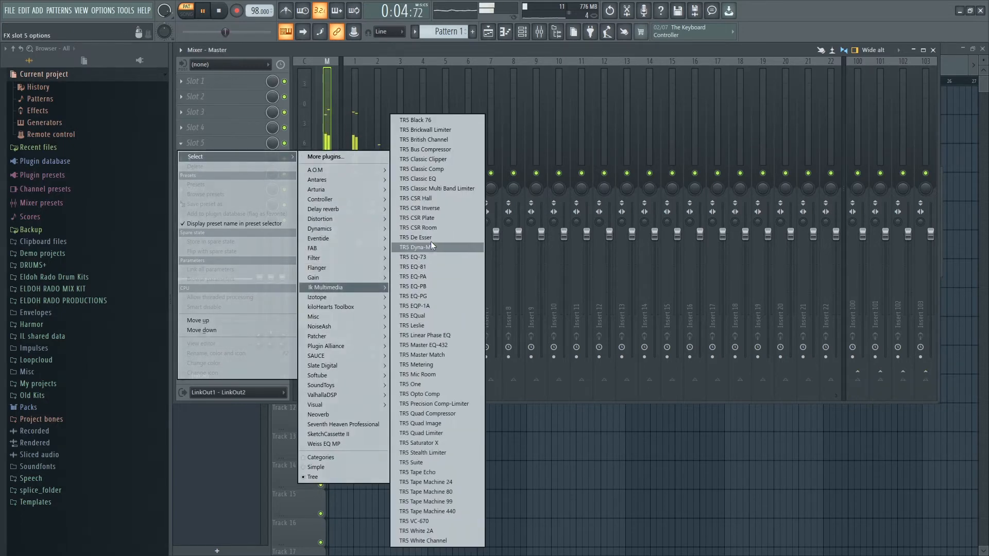
pyautogui.click(436, 159)
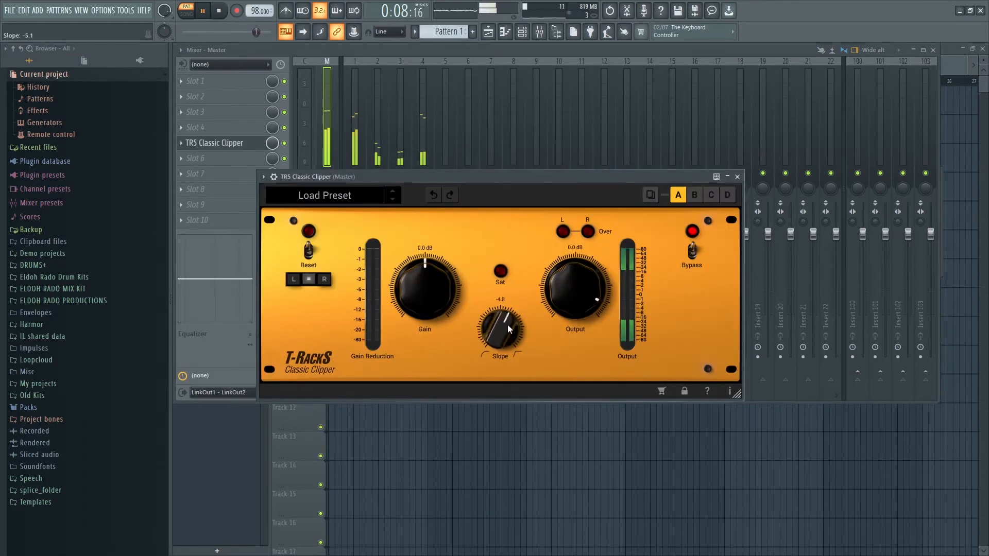
pyautogui.moveTo(424, 301); pyautogui.dragTo(429, 274)
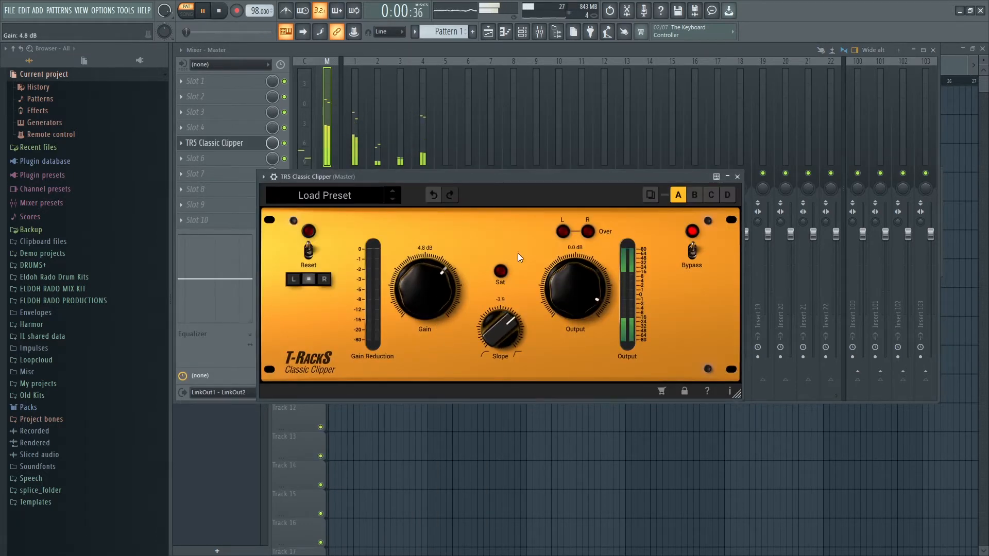
pyautogui.click(737, 177)
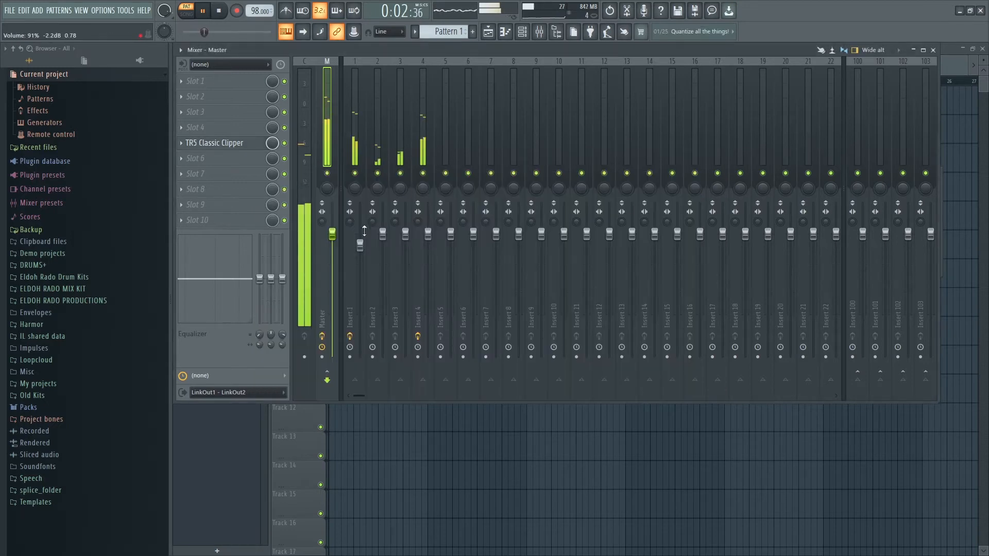
# - Balance the mixer by lowering Insert 3 and setting Insert 4 to 97%, Insert 2 to 85% and Insert 1 to 74%
pyautogui.click(360, 253)
pyautogui.moveTo(360, 253); pyautogui.dragTo(360, 255)
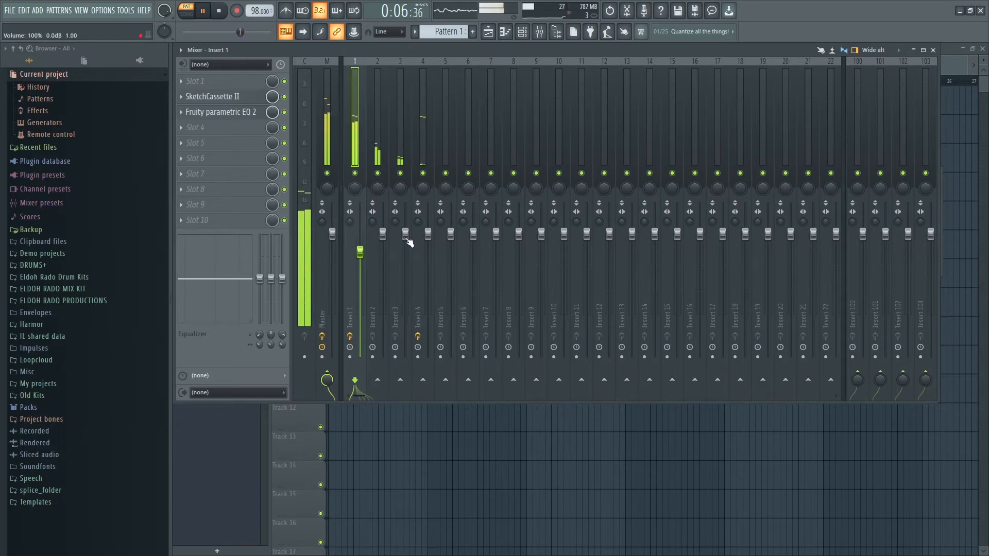
pyautogui.moveTo(405, 234); pyautogui.dragTo(405, 260)
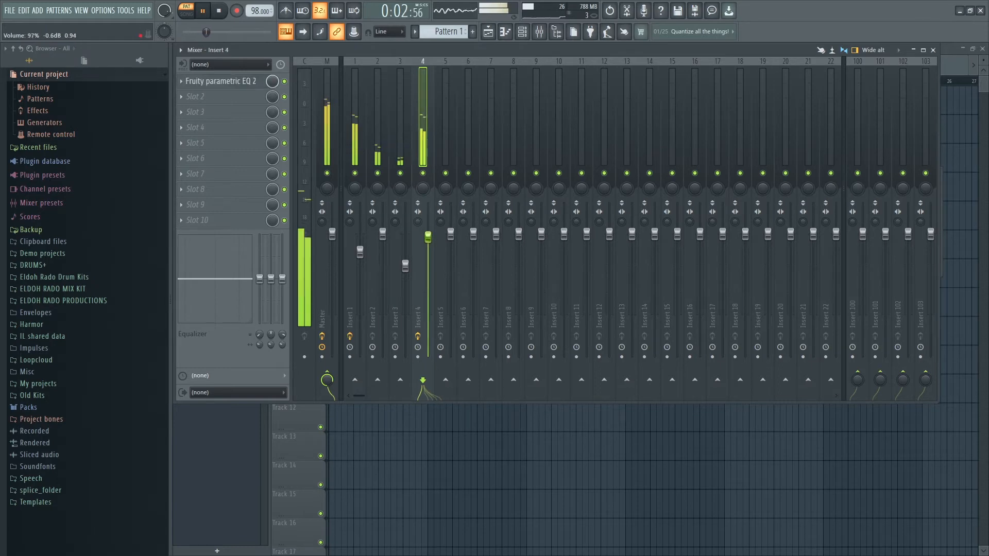
pyautogui.moveTo(382, 233); pyautogui.dragTo(383, 244)
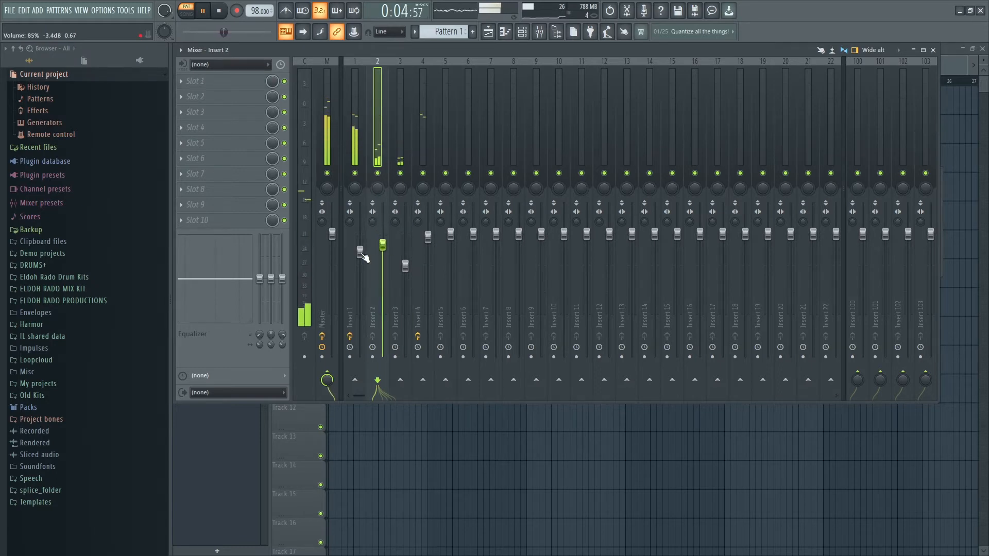
pyautogui.moveTo(360, 252); pyautogui.dragTo(360, 265)
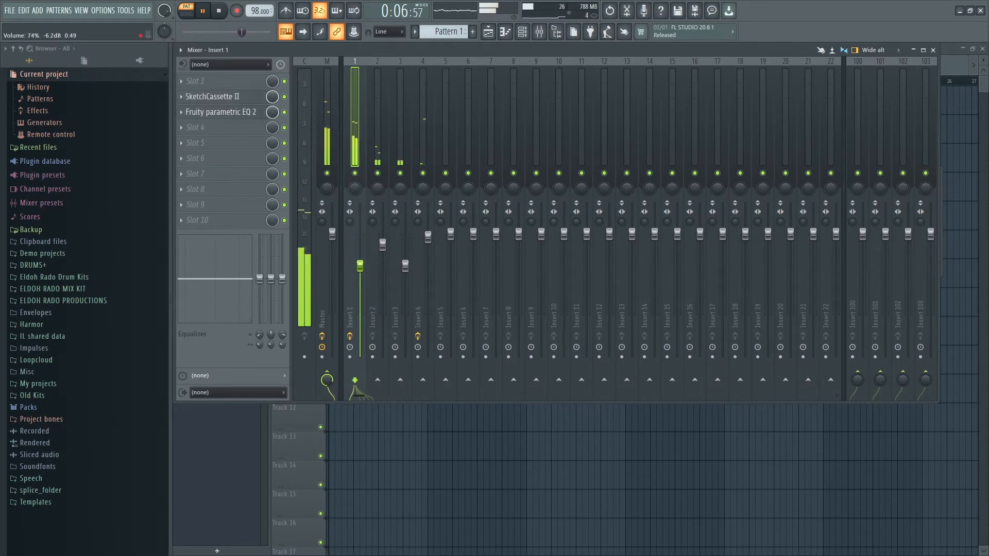
pyautogui.click(933, 50)
pyautogui.click(460, 156)
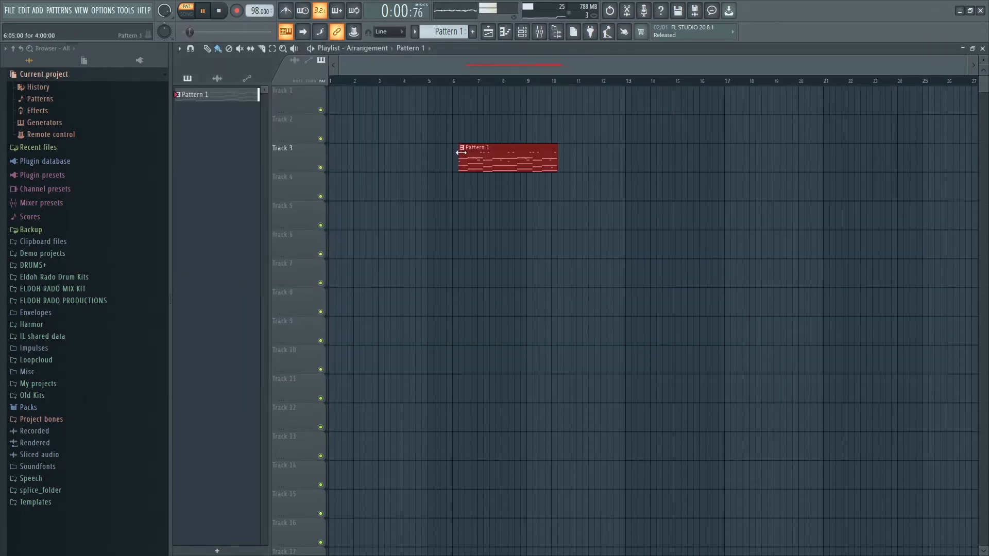
pyautogui.moveTo(508, 151); pyautogui.dragTo(362, 91)
pyautogui.rightClick(362, 91)
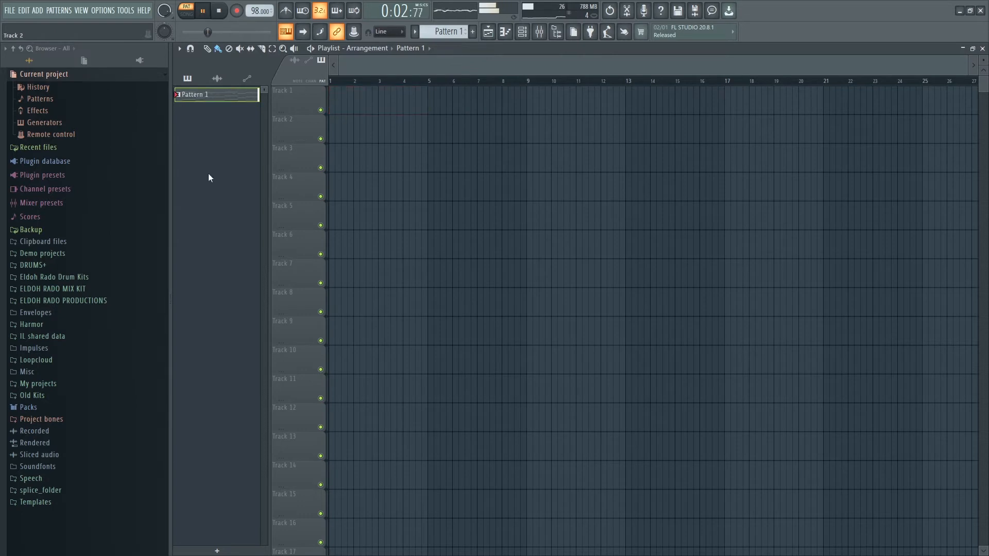
# - Close the playlist and move the channel rack higher in the workspace
pyautogui.click(983, 48)
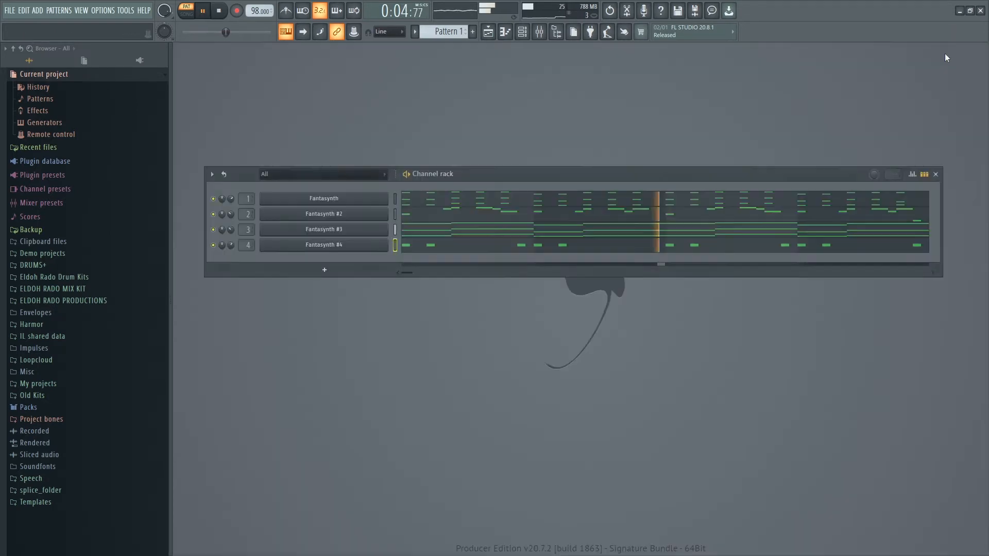
pyautogui.moveTo(452, 171); pyautogui.dragTo(462, 121)
# - Stop playback and audition the kicks of the Saint Cardona - Fallin angel drum kit in DRUMS+, then collapse the kit folder
pyautogui.click(33, 265)
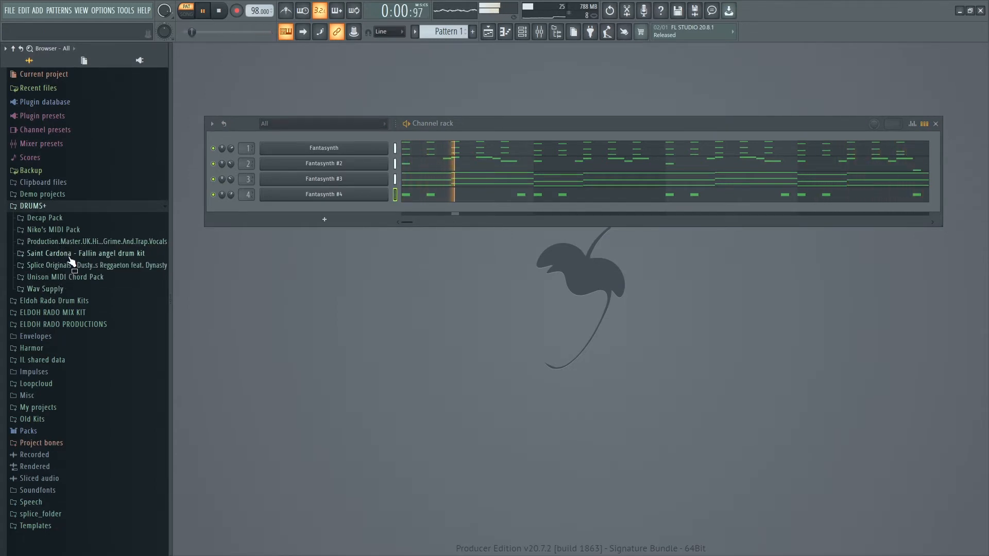
pyautogui.moveTo(453, 121); pyautogui.dragTo(446, 119)
pyautogui.press('space')
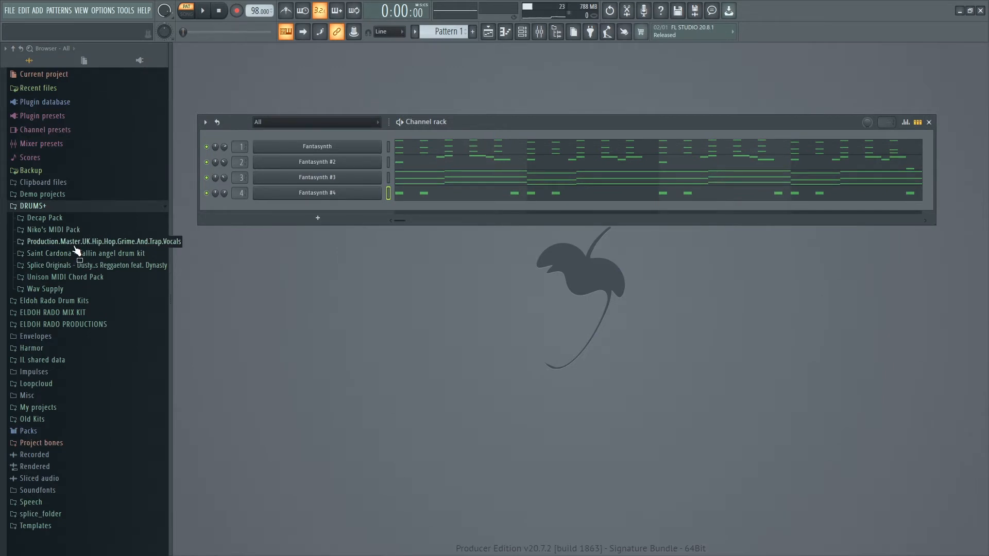
pyautogui.click(74, 254)
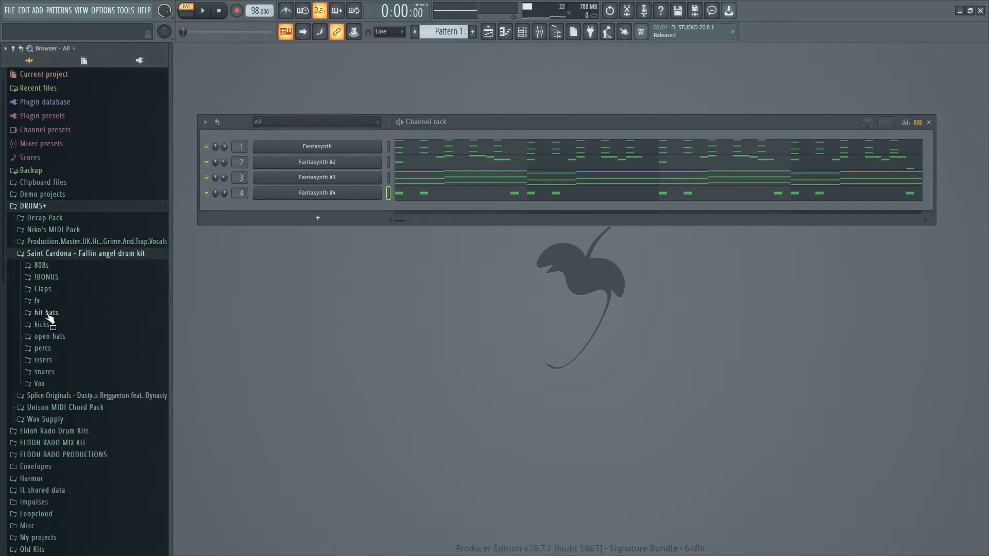
pyautogui.click(42, 325)
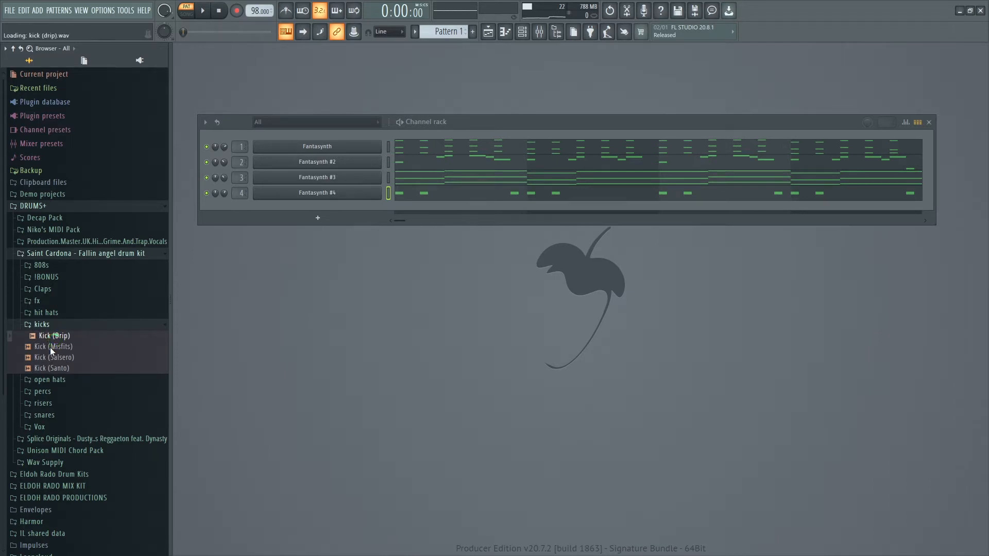
pyautogui.click(54, 357)
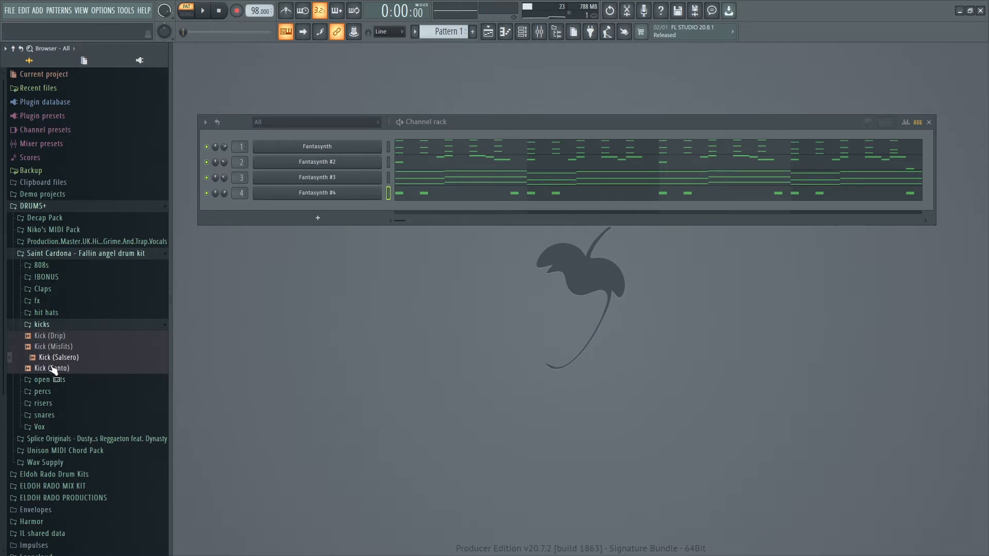
pyautogui.press('Up')
pyautogui.press('Down')
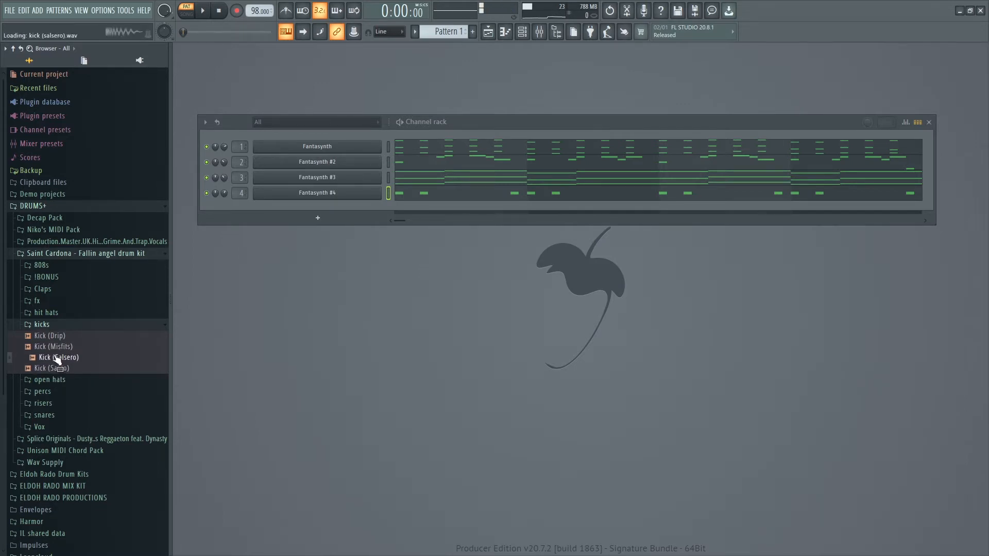
pyautogui.moveTo(57, 346)
pyautogui.mouseDown()
pyautogui.moveTo(332, 207)
pyautogui.moveTo(191, 325)
pyautogui.moveTo(50, 346)
pyautogui.mouseUp()
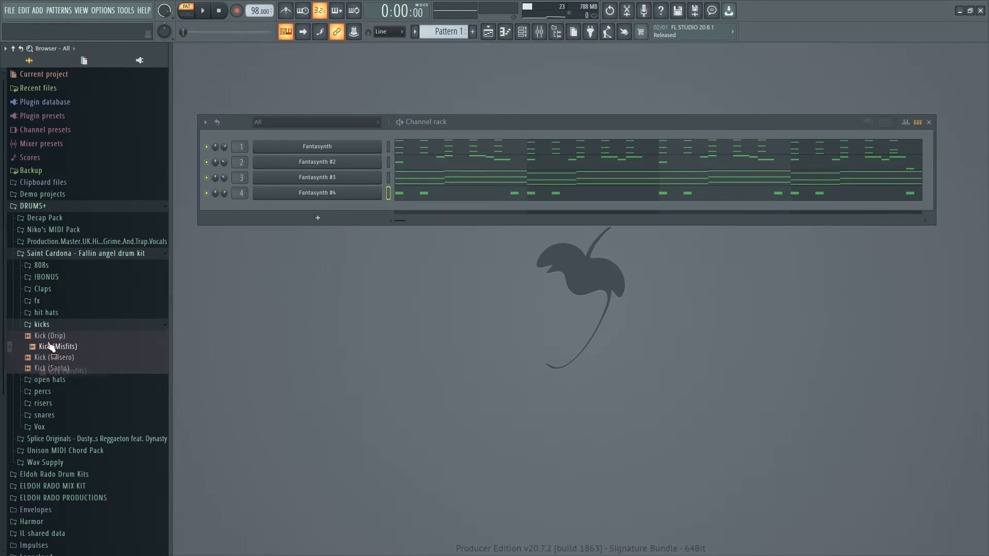
pyautogui.click(83, 254)
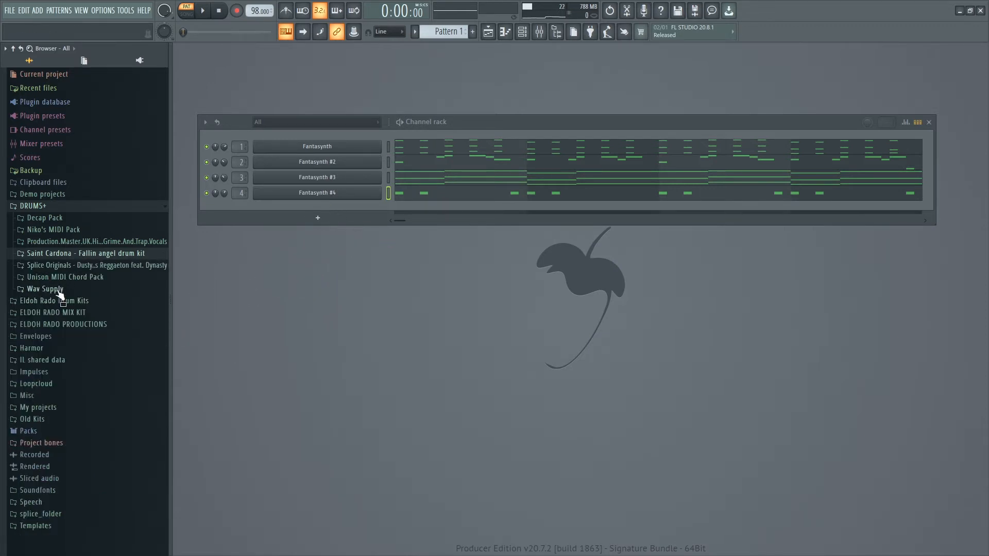
# - Browse the kicks of the BWB - Wav R Us drum kit in Wav Supply and add BWB WAV R US KICK (2) as a new channel
pyautogui.click(58, 291)
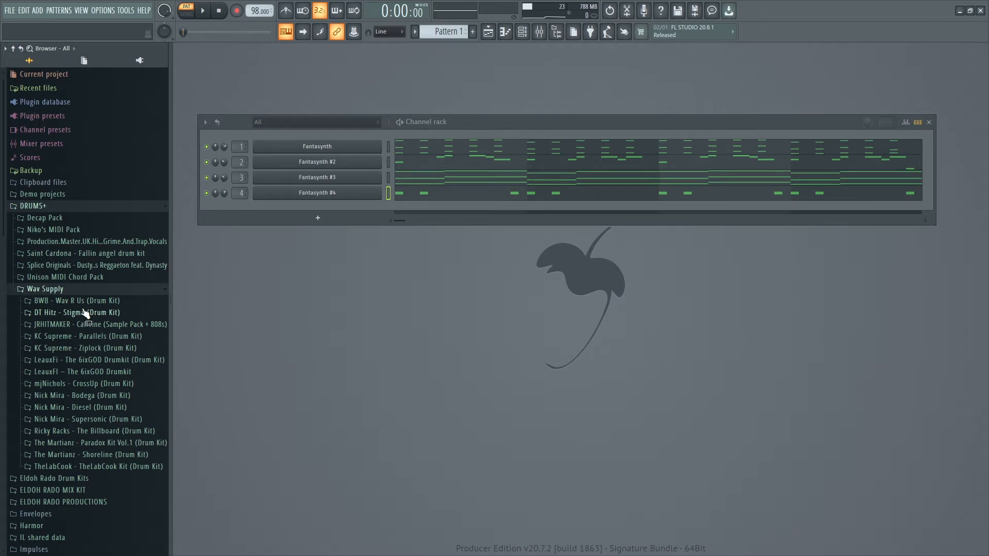
pyautogui.click(78, 301)
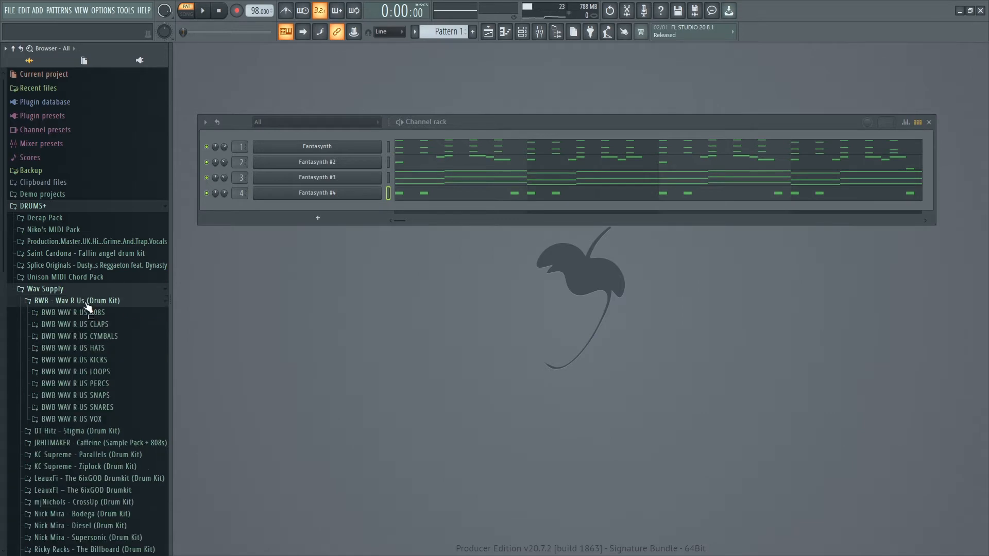
pyautogui.click(82, 359)
pyautogui.click(85, 345)
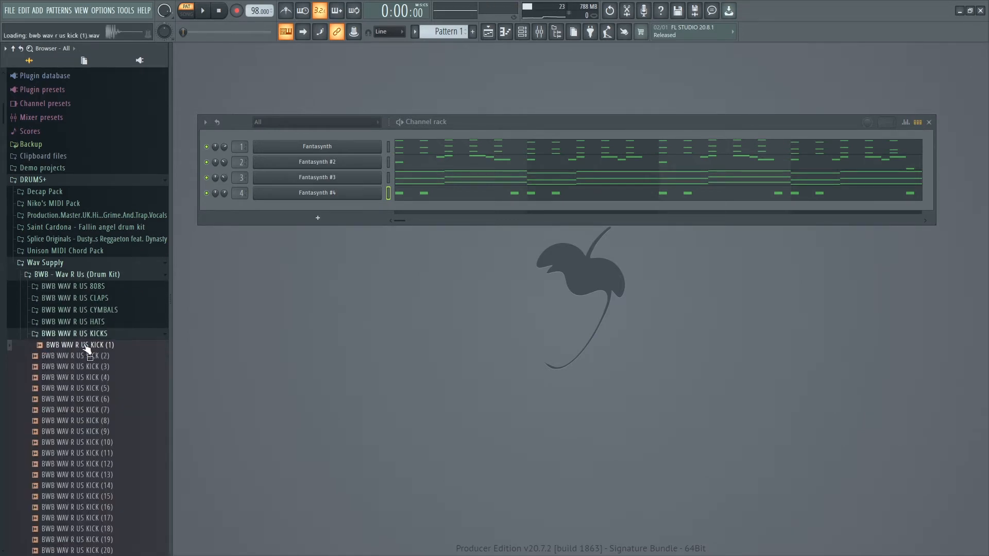
pyautogui.moveTo(83, 356); pyautogui.dragTo(324, 211)
pyautogui.click(98, 334)
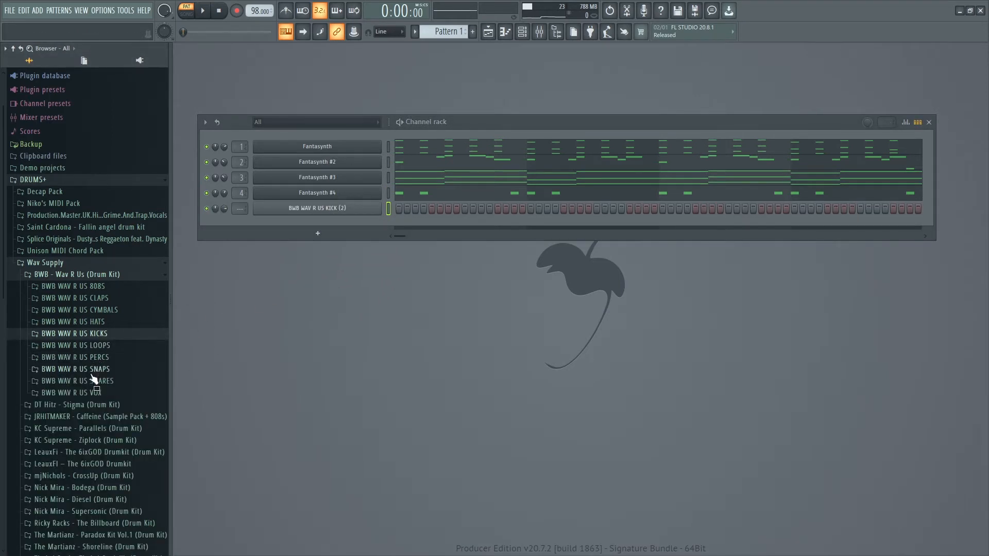
# - Audition the snare samples in the BWB WAV R US SNARES folder, going down to SNARE (20)
pyautogui.click(93, 381)
pyautogui.click(103, 345)
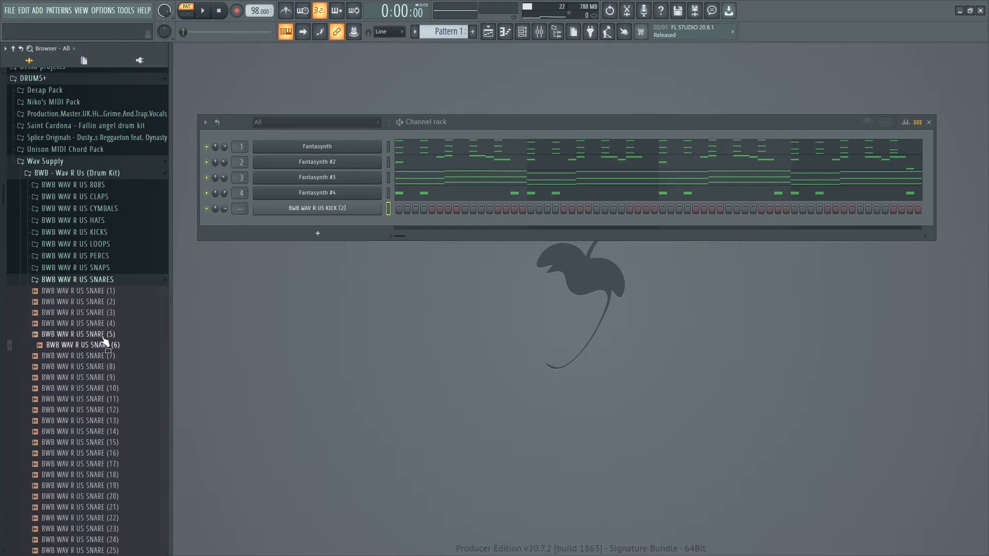
pyautogui.click(107, 323)
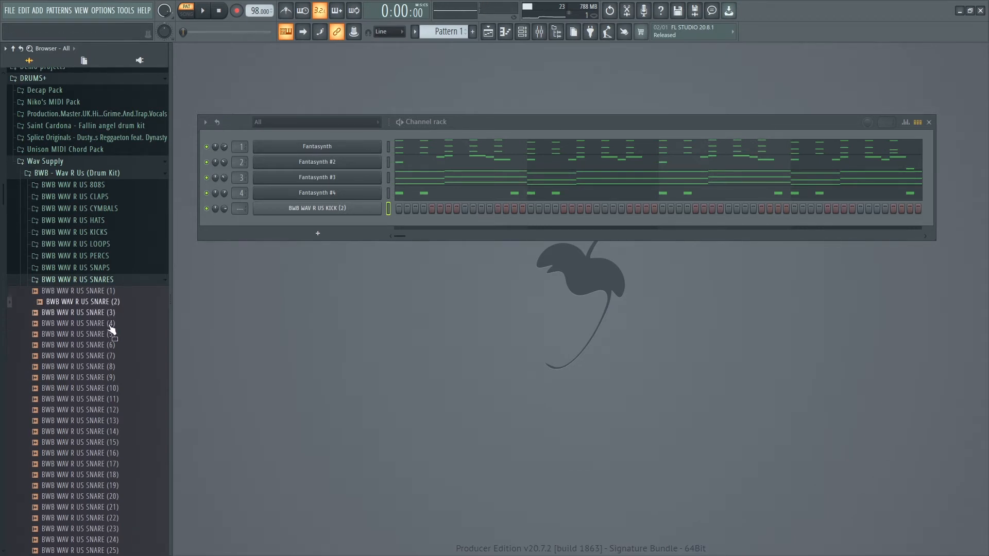
pyautogui.click(100, 389)
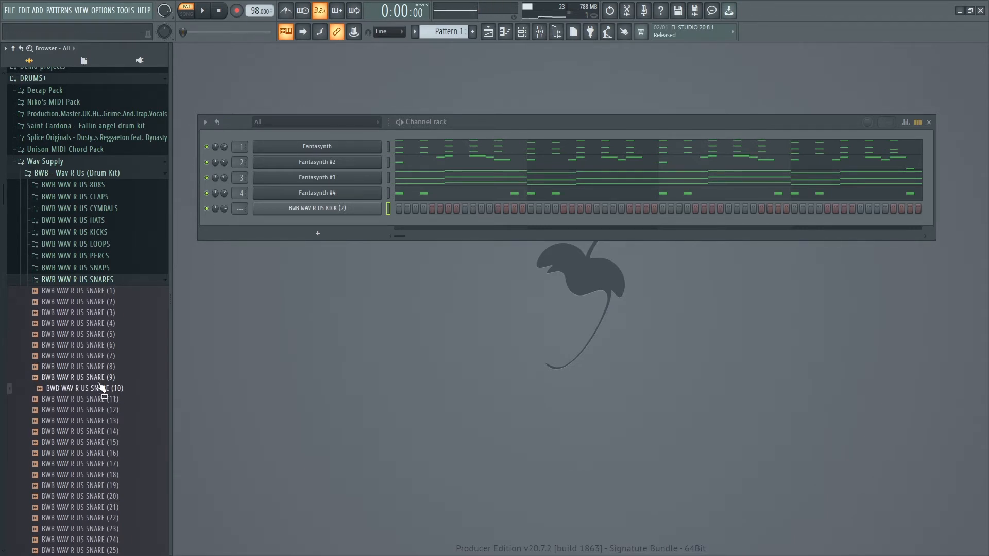
pyautogui.click(102, 401)
pyautogui.click(100, 411)
pyautogui.click(99, 422)
pyautogui.click(98, 433)
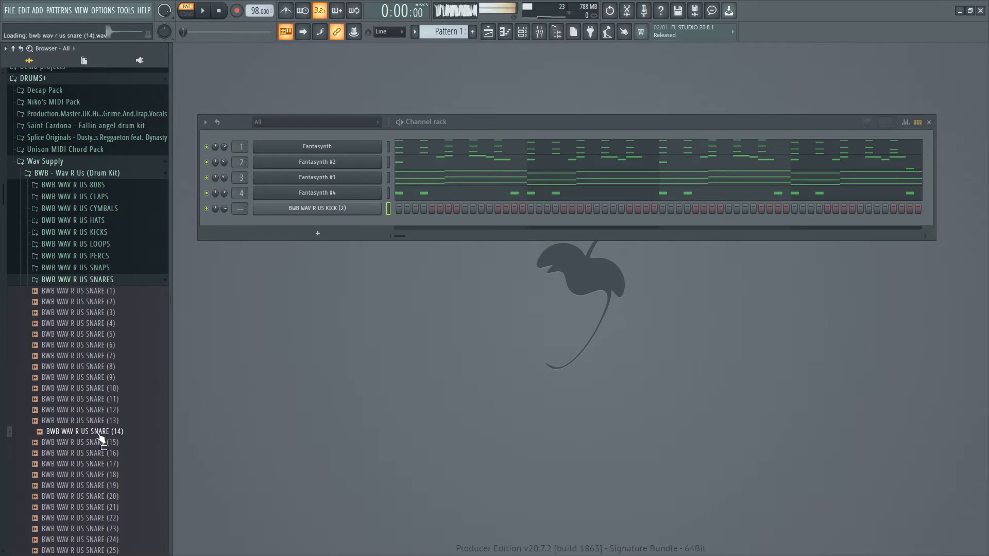
pyautogui.click(98, 443)
pyautogui.click(98, 454)
pyautogui.click(98, 464)
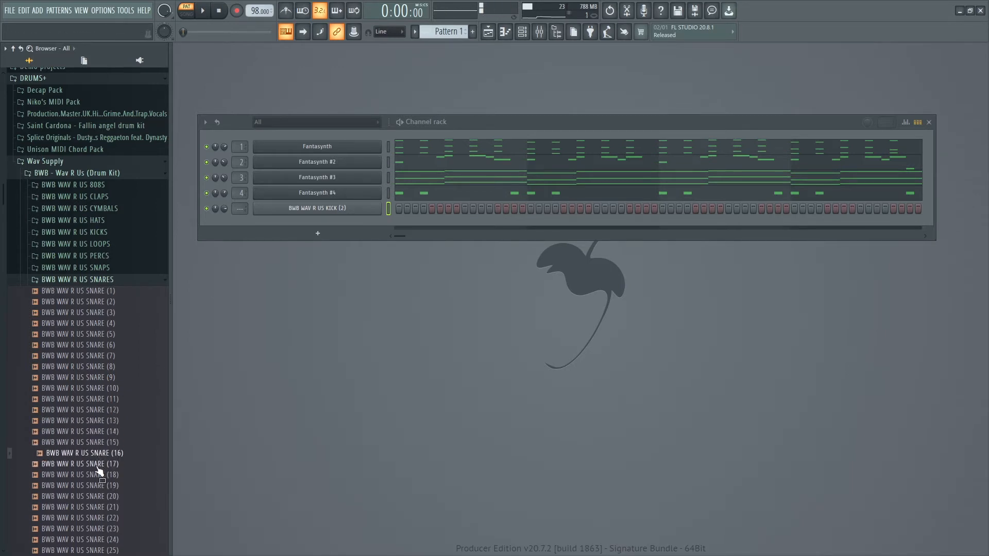
pyautogui.click(98, 474)
pyautogui.click(98, 486)
pyautogui.click(100, 497)
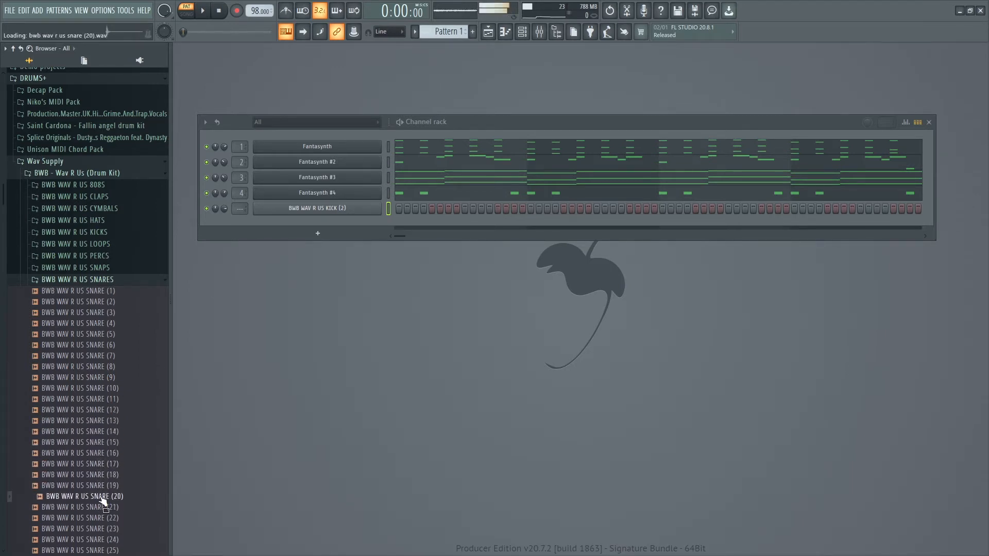
# - With the pattern playing, add BWB WAV R US HAT (1) from the kit's hi-hats as a new channel
pyautogui.press('space')
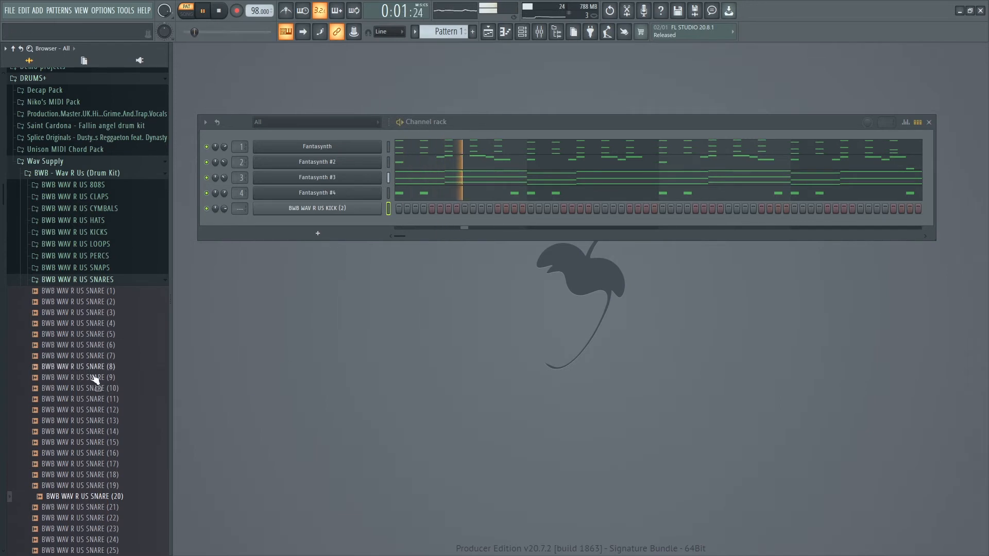
pyautogui.click(102, 221)
pyautogui.click(98, 232)
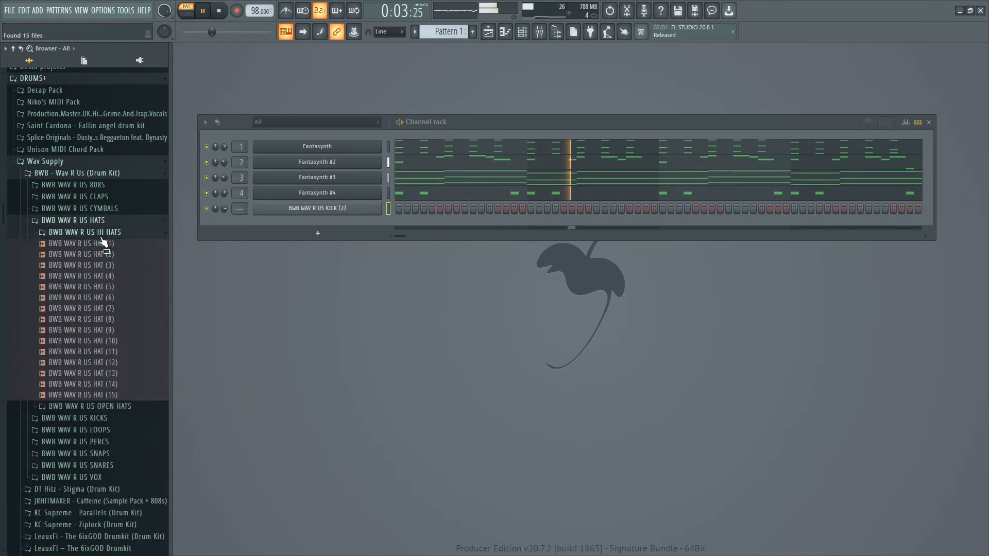
pyautogui.click(98, 243)
pyautogui.moveTo(98, 246); pyautogui.dragTo(291, 233)
pyautogui.click(83, 232)
# - Add BWB WAV R US OPEN HAT (1) from the kit's open hats as a new channel
pyautogui.click(88, 244)
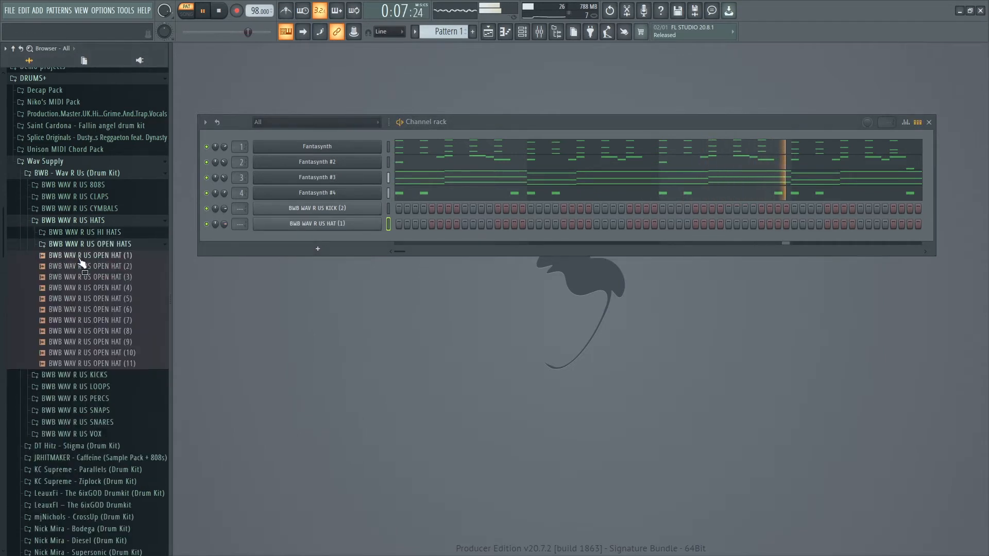
pyautogui.click(87, 265)
pyautogui.moveTo(87, 255); pyautogui.dragTo(307, 232)
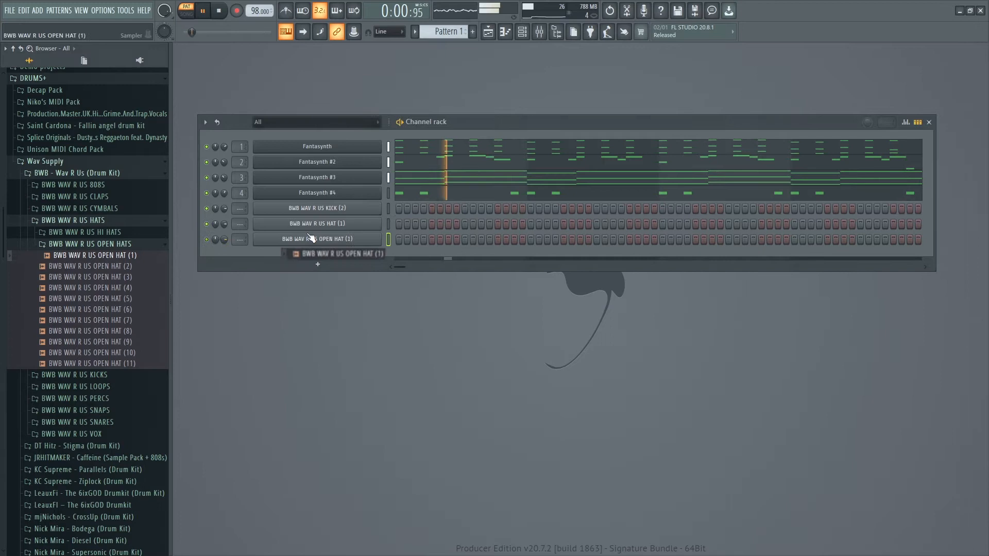
pyautogui.click(110, 245)
# - Audition the kit's cymbals and add BWB WAV R US CRASH (2) as a new channel
pyautogui.click(82, 209)
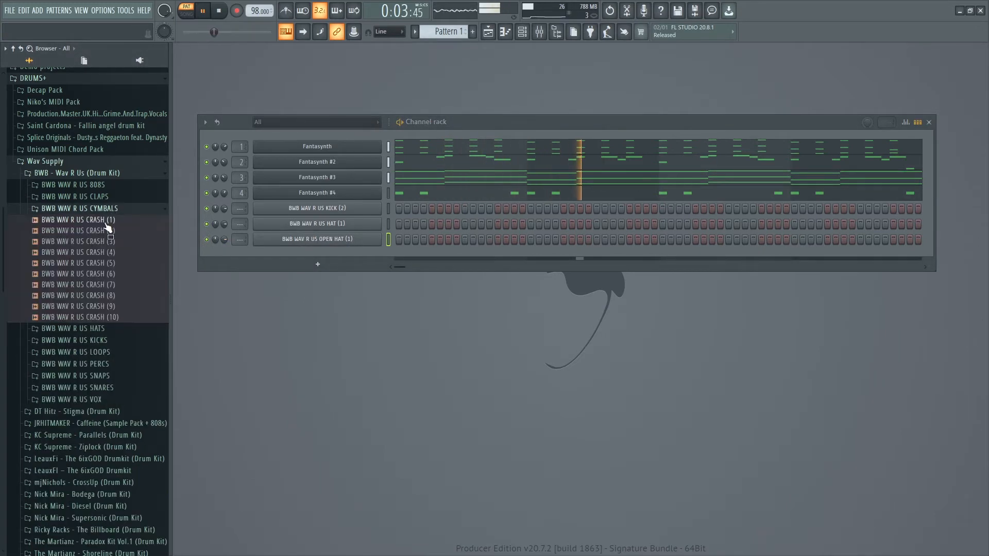
pyautogui.click(90, 220)
pyautogui.moveTo(103, 232); pyautogui.dragTo(305, 256)
pyautogui.click(87, 208)
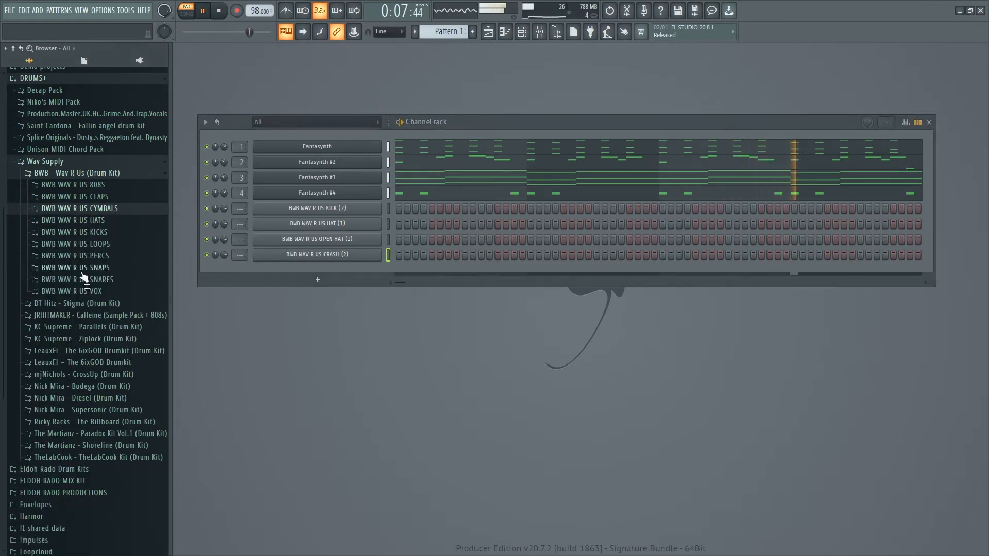
# - Add BWB WAV R US SNAP (2) and BWB WAV R US SNAP (1) from the kit's snaps as new channels
pyautogui.click(103, 268)
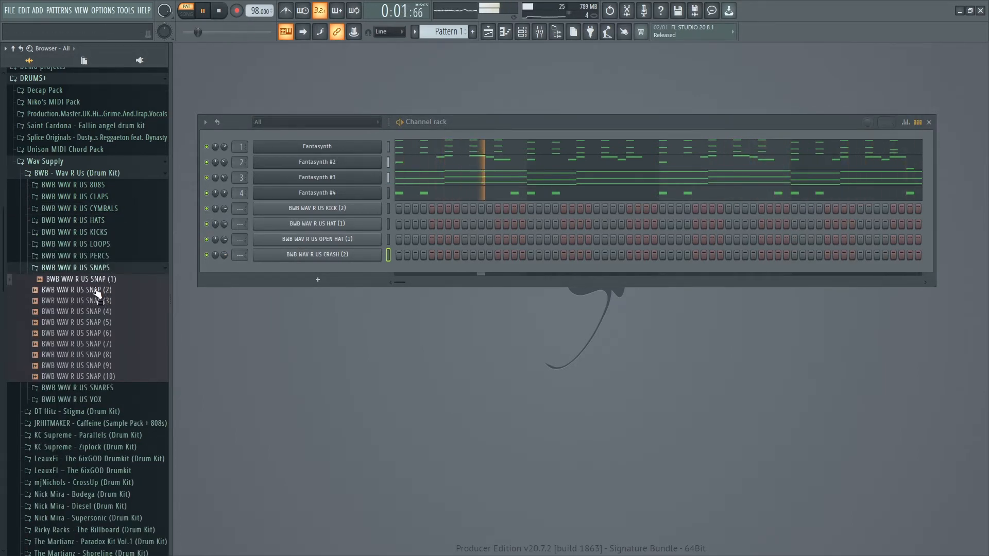
pyautogui.moveTo(97, 291); pyautogui.dragTo(309, 278)
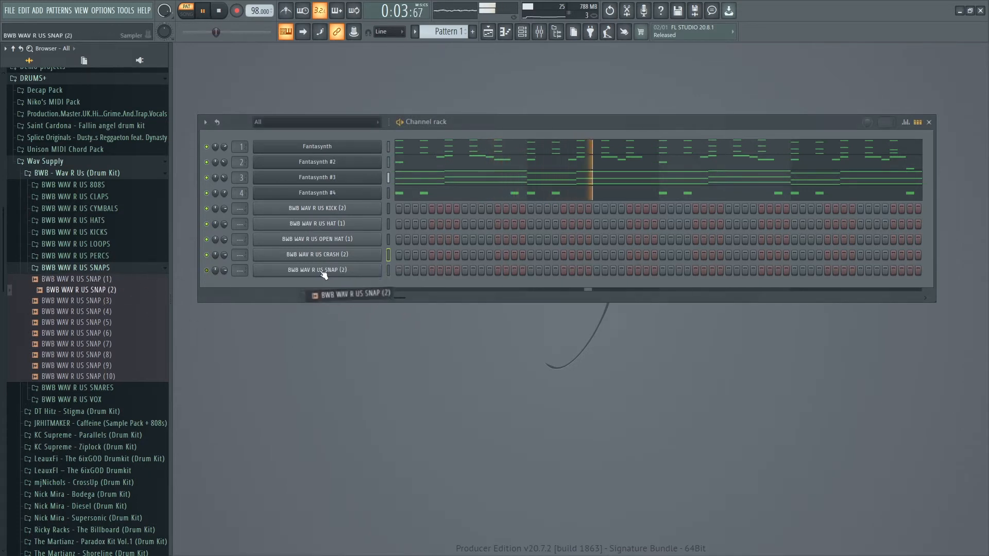
pyautogui.click(100, 281)
pyautogui.moveTo(101, 284); pyautogui.dragTo(311, 281)
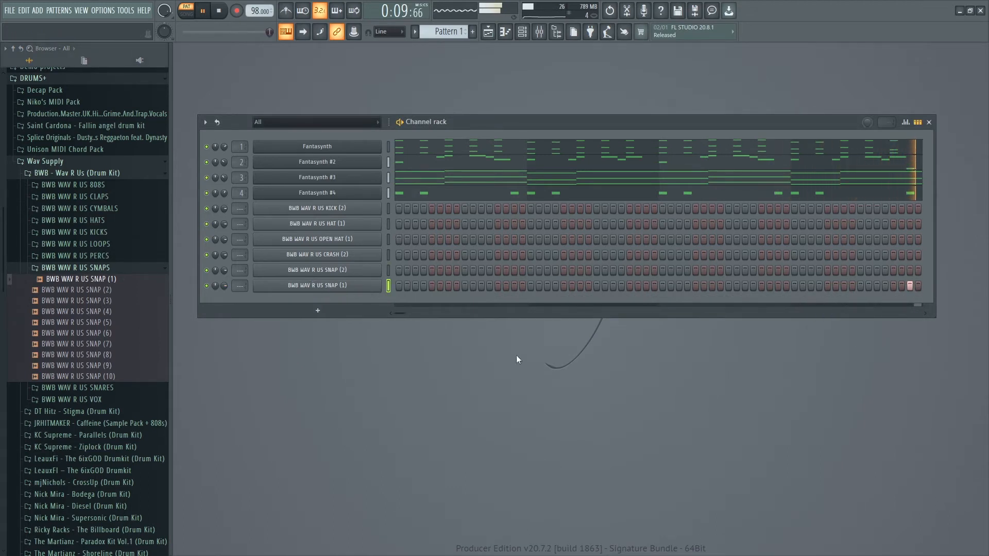
# - Place kick hits on steps 1 and 4 of the BWB WAV R US KICK (2) channel and play the pattern
pyautogui.click(398, 210)
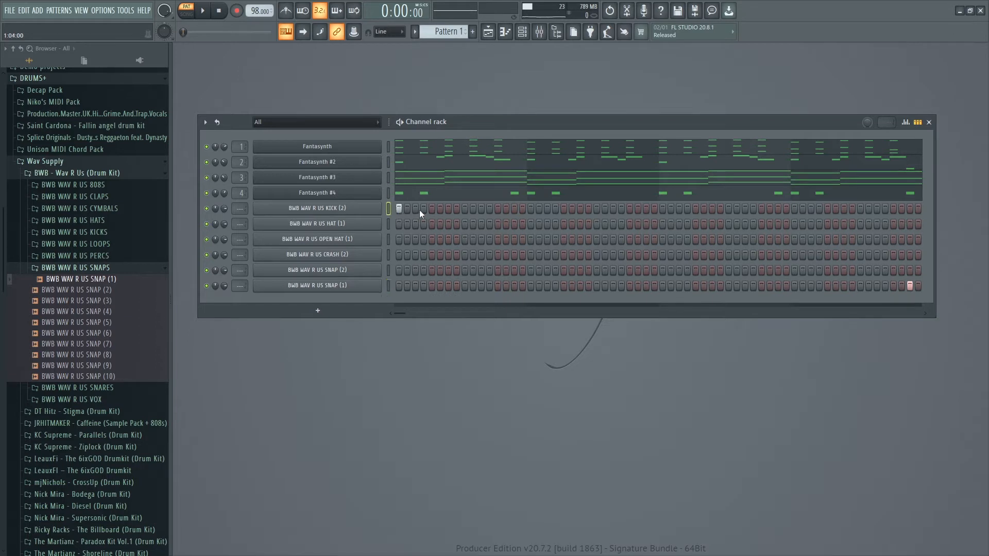
pyautogui.click(422, 209)
pyautogui.press('space')
pyautogui.press('space')
# - Place a HAT (1) hit on step 6 and a SNAP (2) hit on step 7, checking each by playback
pyautogui.click(438, 225)
pyautogui.press('space')
pyautogui.press('space')
pyautogui.click(449, 268)
pyautogui.press('space')
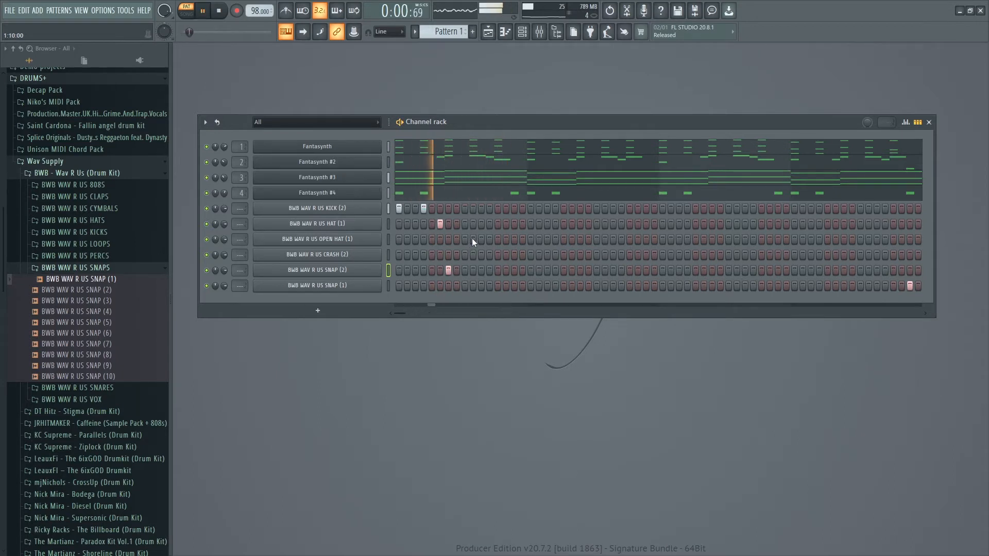
# - Try HAT (1) hits on steps 9 to 12 against playback, keeping only steps 10 and 12
pyautogui.click(465, 224)
pyautogui.press('space')
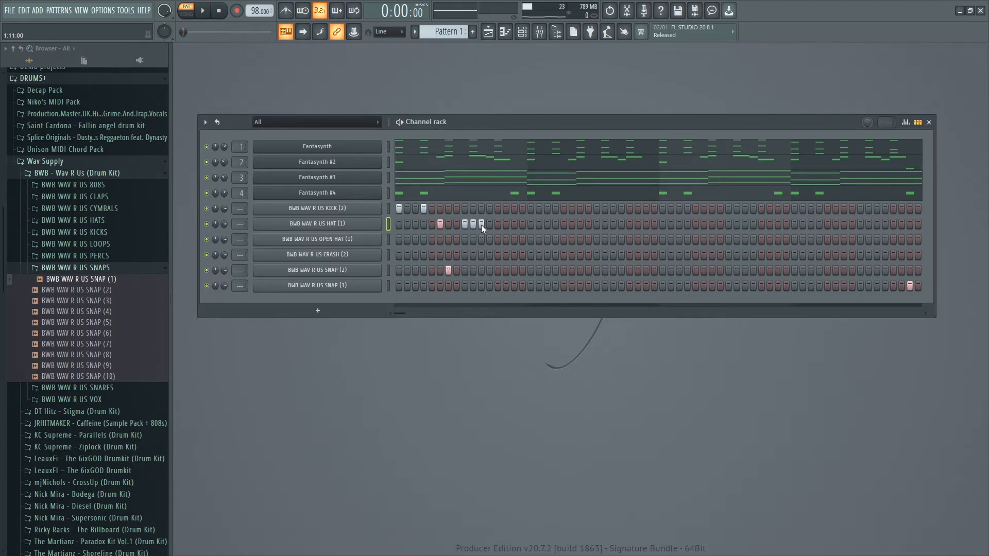
pyautogui.press('space')
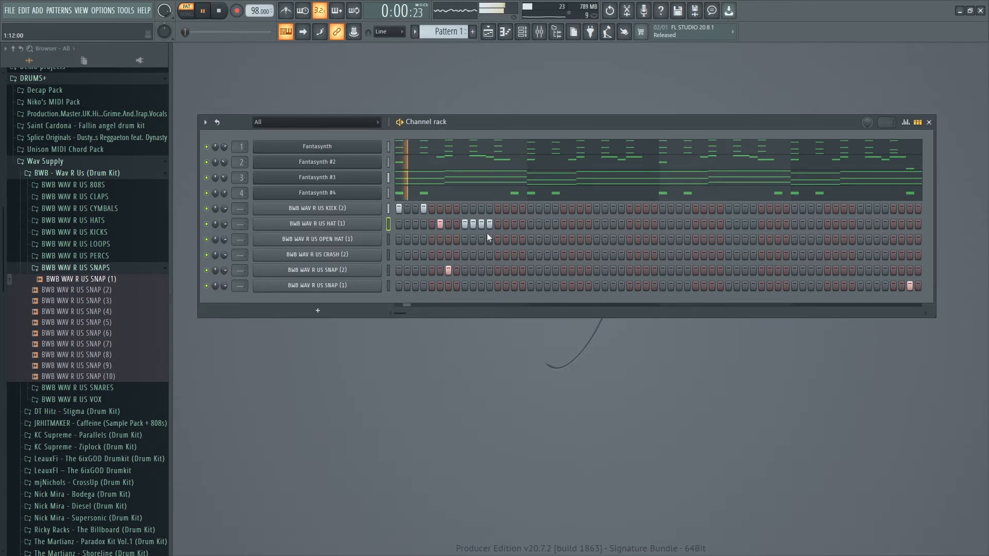
pyautogui.press('space')
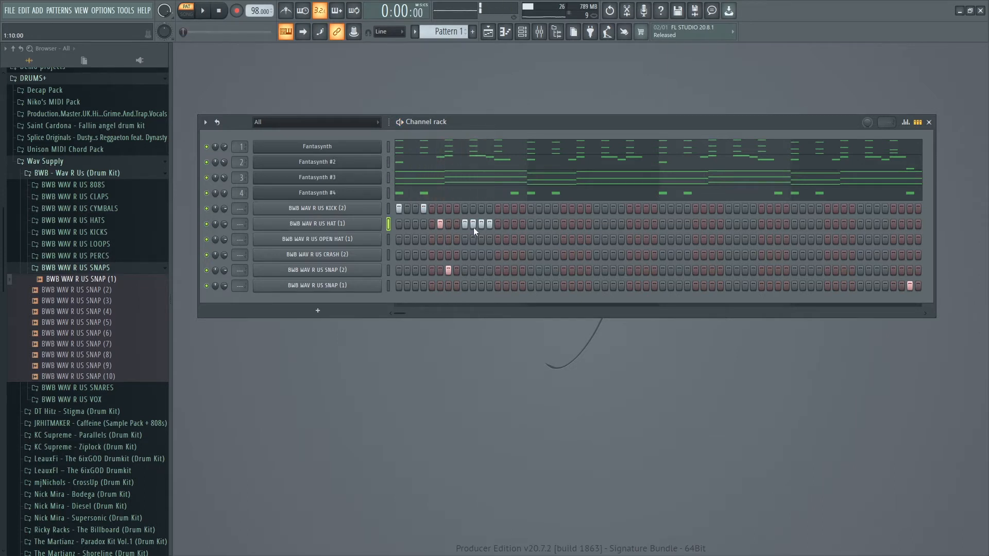
pyautogui.click(473, 224)
pyautogui.click(481, 224)
pyautogui.press('space')
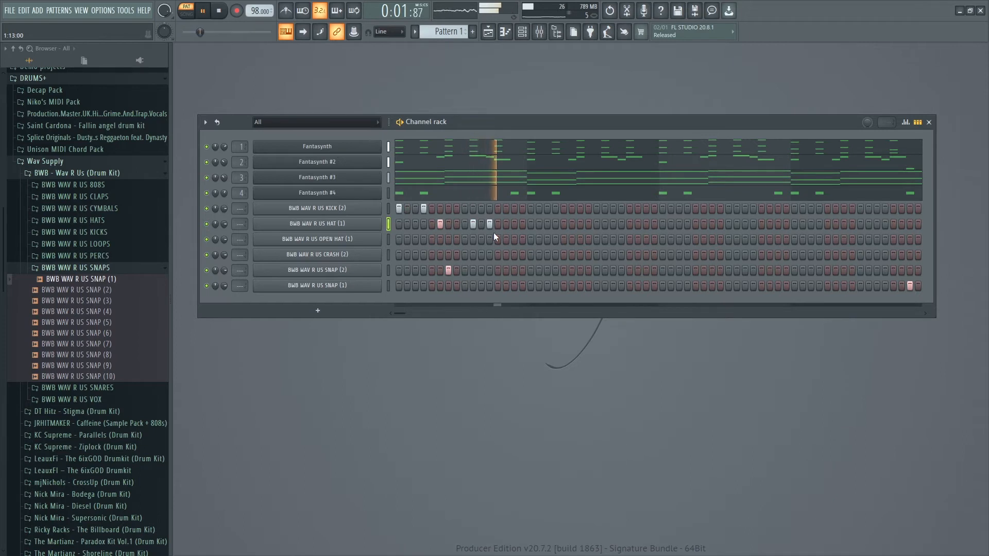
# - Try a kick on step 13, replace it with a SNAP (2) hit on the same step, and play the pattern
pyautogui.click(498, 208)
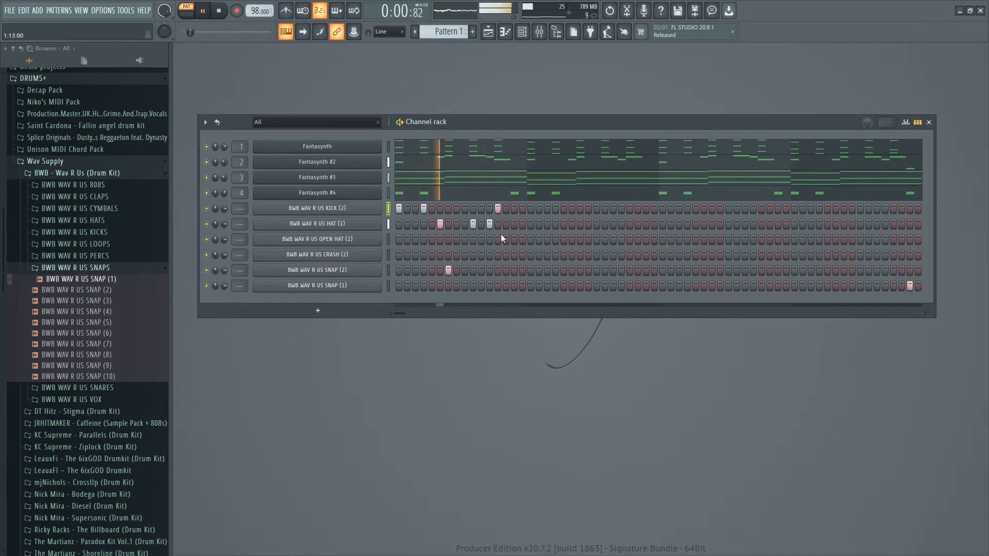
pyautogui.press('space')
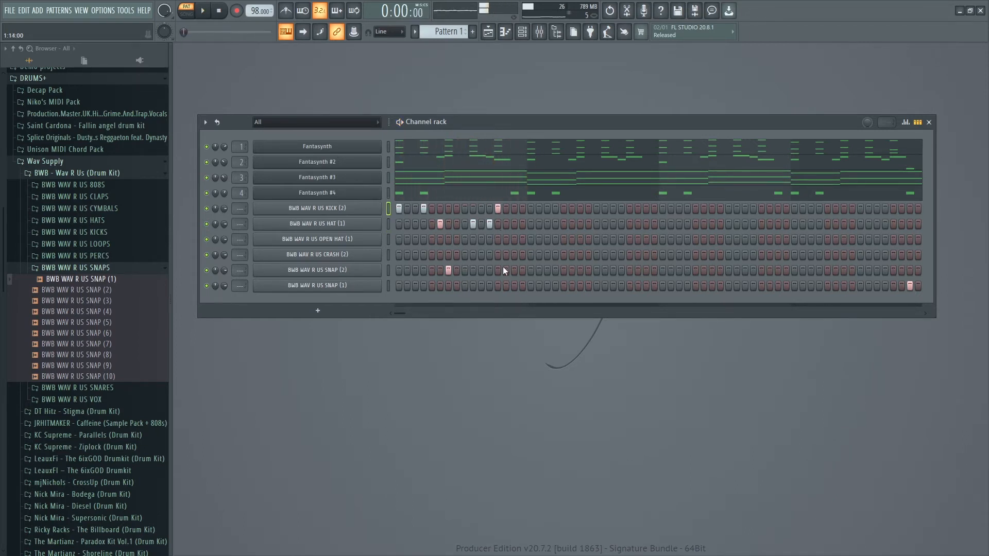
pyautogui.click(497, 270)
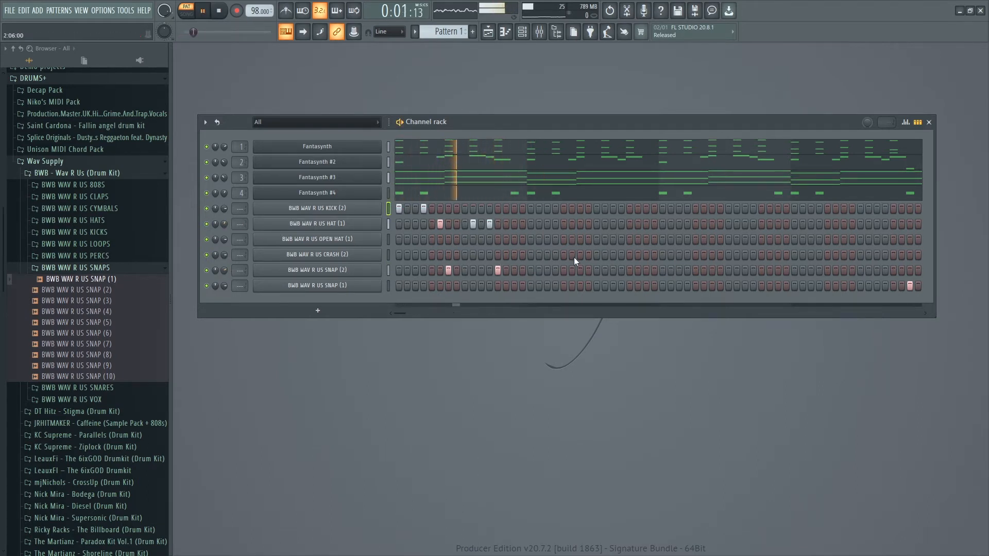
pyautogui.press('space')
# - Add a HAT (1) hit on step 15 and KICK (2) hits on steps 15 and 17 while checking the pattern by playback
pyautogui.click(514, 223)
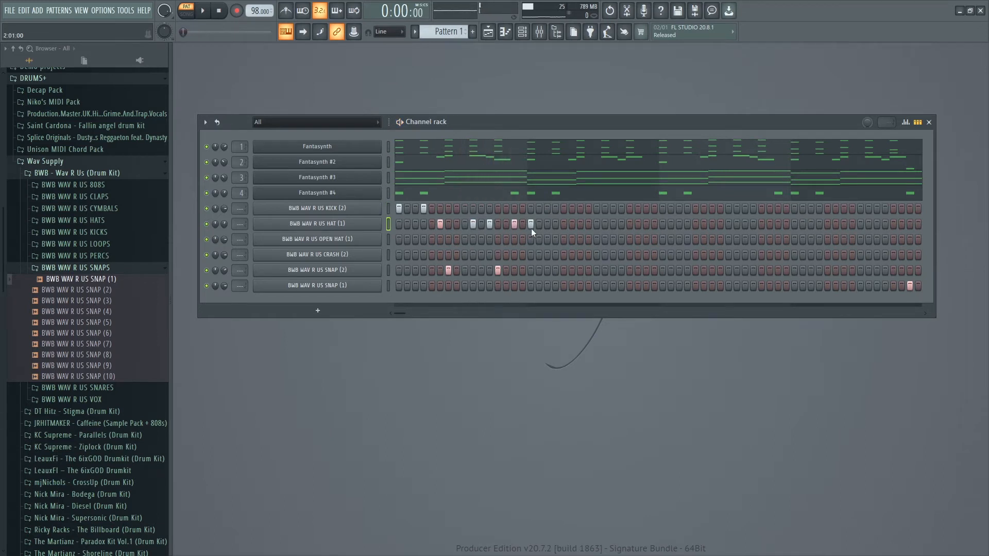
pyautogui.click(555, 224)
pyautogui.press('space')
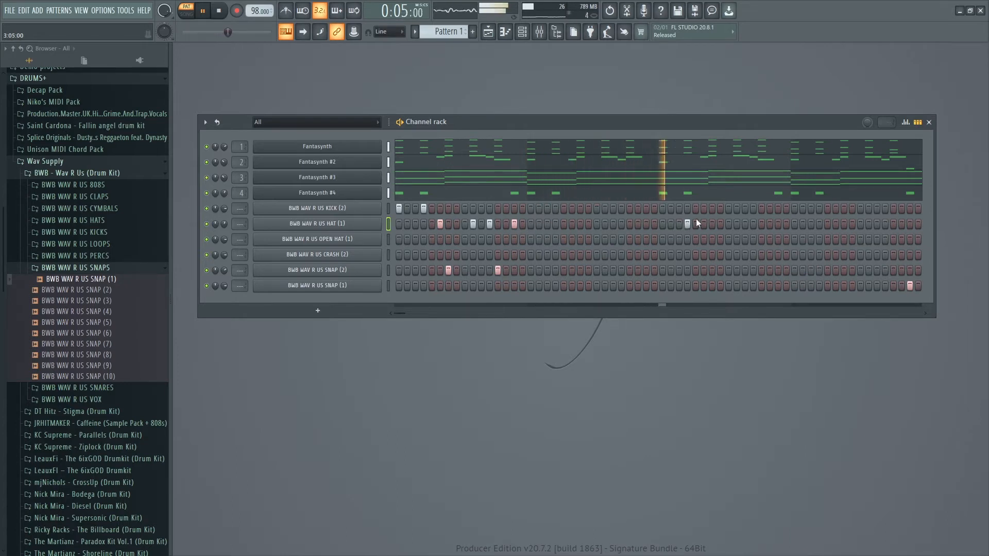
pyautogui.click(514, 208)
pyautogui.click(530, 208)
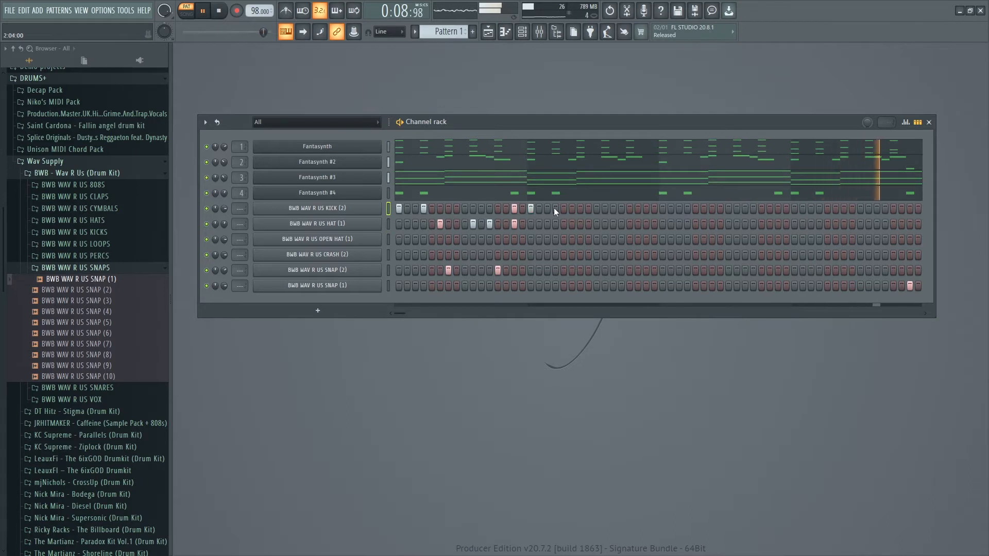
# - Add the remaining BWB WAV R US KICK (2) hits across the four-bar pattern, matching the rhythm of the Fantasynth #4 notes
pyautogui.click(556, 208)
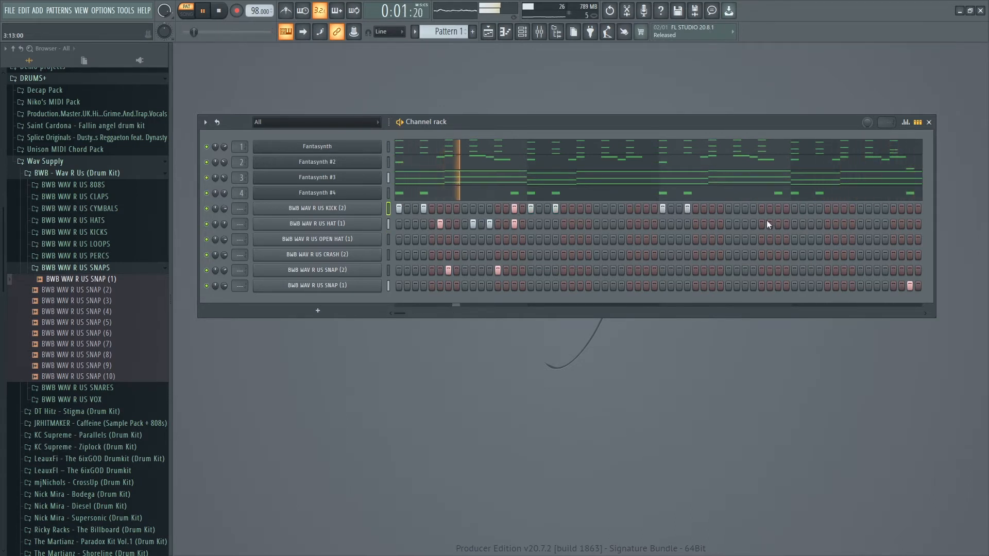
pyautogui.click(778, 208)
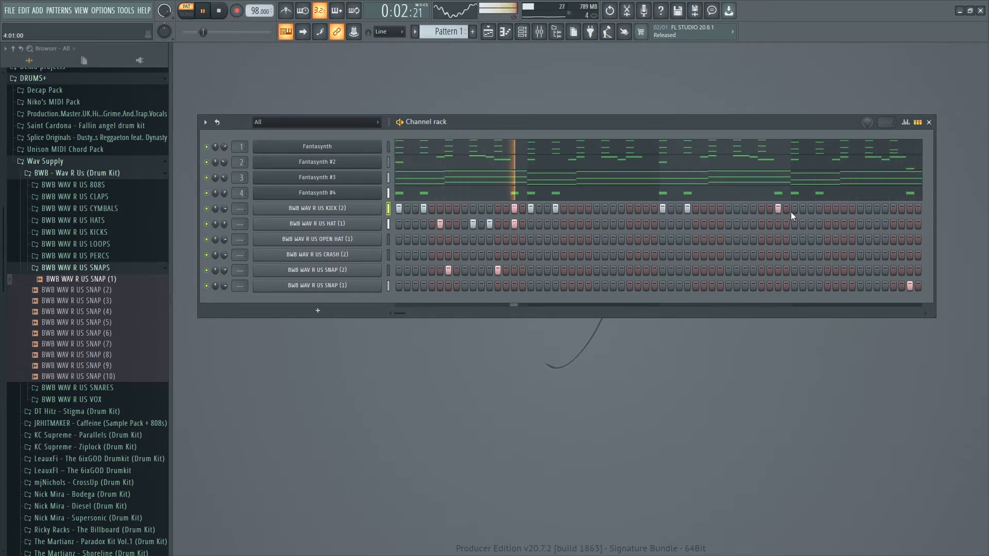
pyautogui.click(819, 209)
pyautogui.click(909, 208)
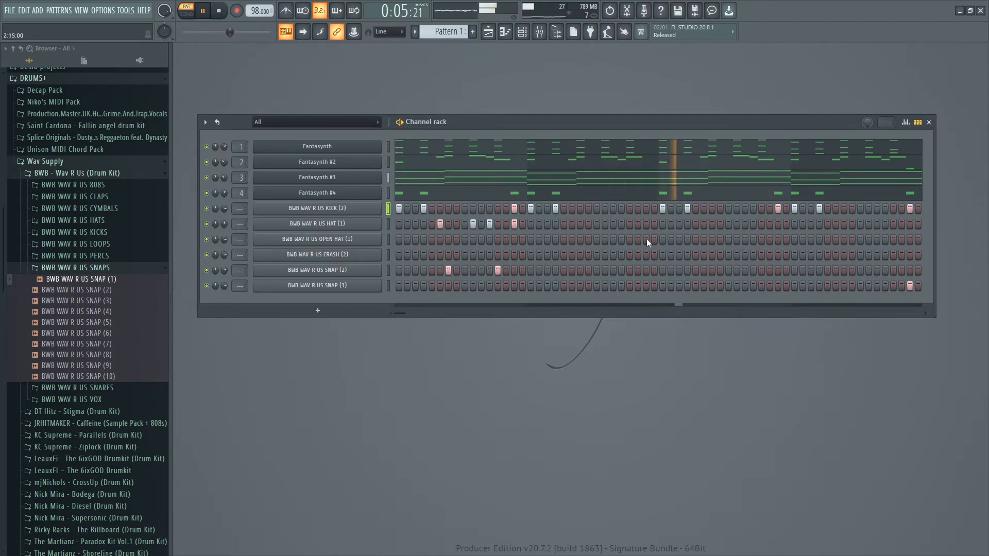
# - Copy the first bar of BWB WAV R US HAT (1) notes into bar 2, then both bars into bars 3 and 4, starting one step early
pyautogui.rightClick(381, 224)
pyautogui.click(387, 224)
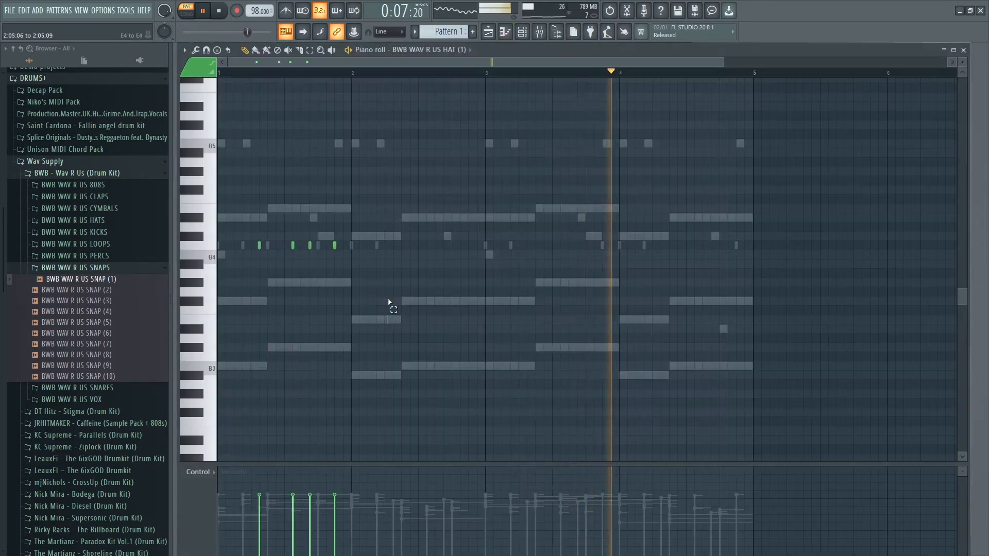
pyautogui.moveTo(257, 244); pyautogui.dragTo(393, 246)
pyautogui.moveTo(547, 273); pyautogui.dragTo(169, 231)
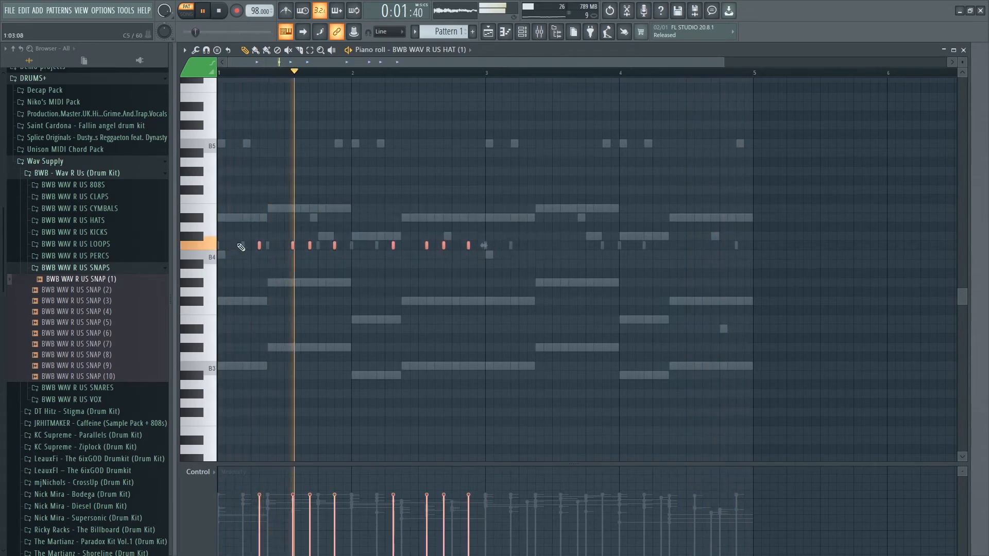
pyautogui.moveTo(259, 245); pyautogui.dragTo(510, 245)
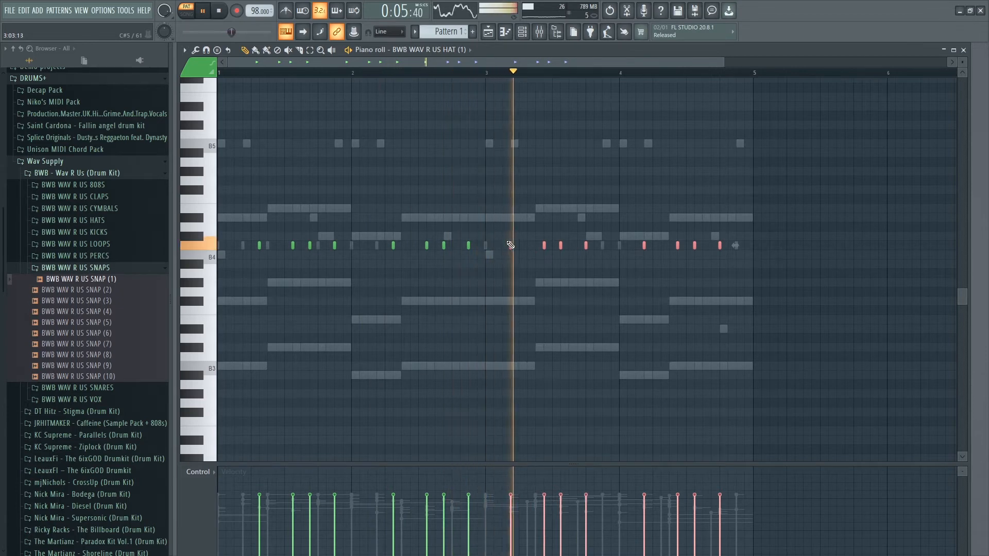
pyautogui.moveTo(511, 246); pyautogui.dragTo(506, 248)
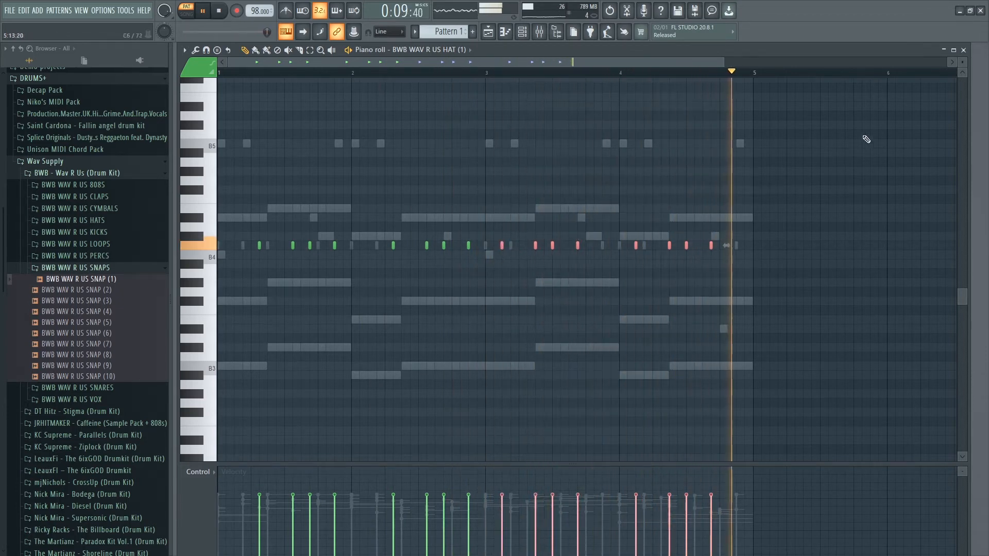
pyautogui.click(964, 50)
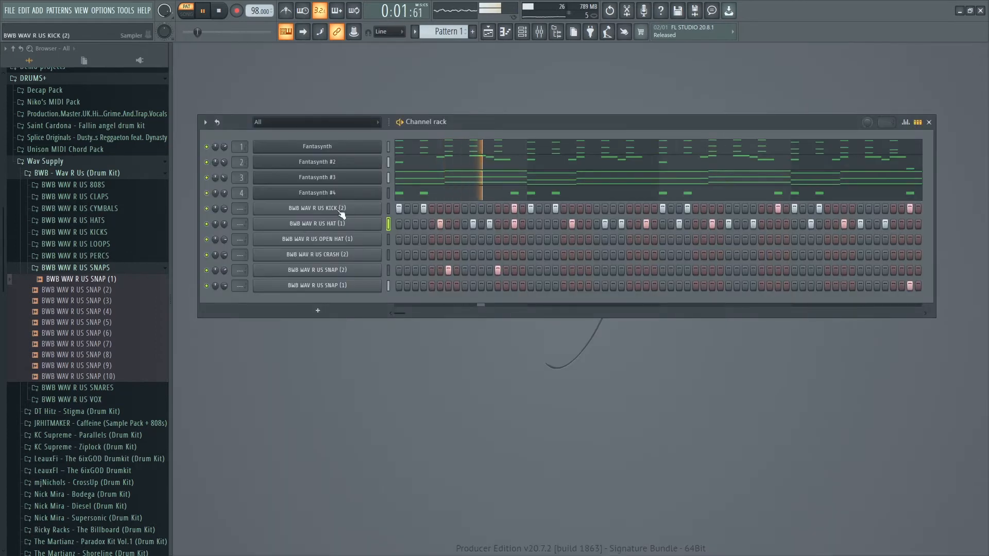
# - Repeat the two BWB WAV R US SNAP (2) hits at the same positions in all four bars and lower that channel's volume
pyautogui.click(515, 270)
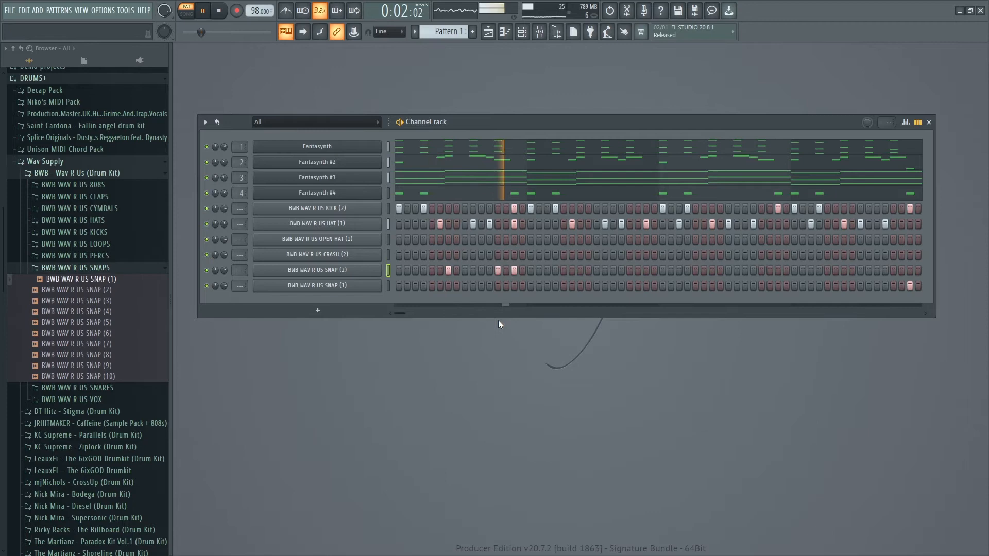
pyautogui.click(515, 271)
pyautogui.rightClick(372, 276)
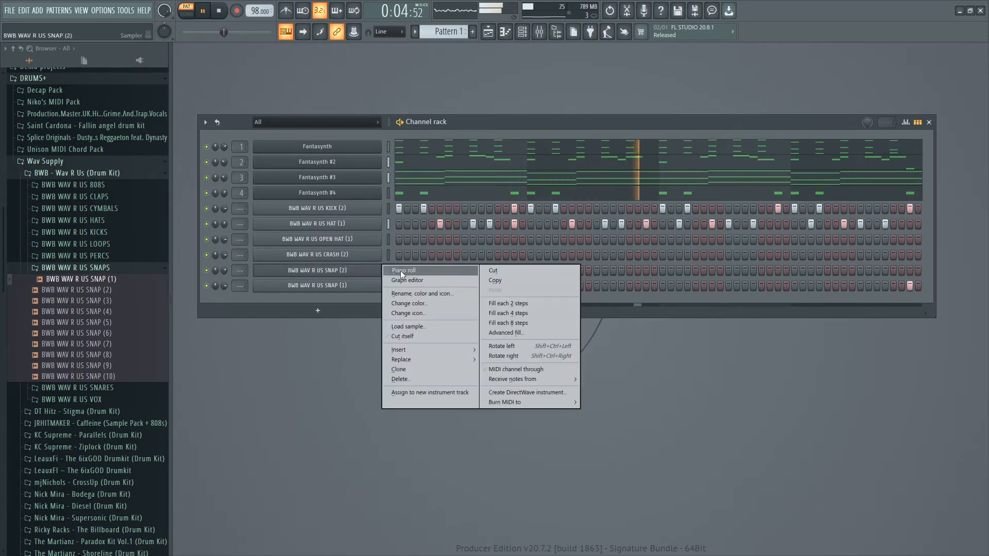
pyautogui.click(400, 270)
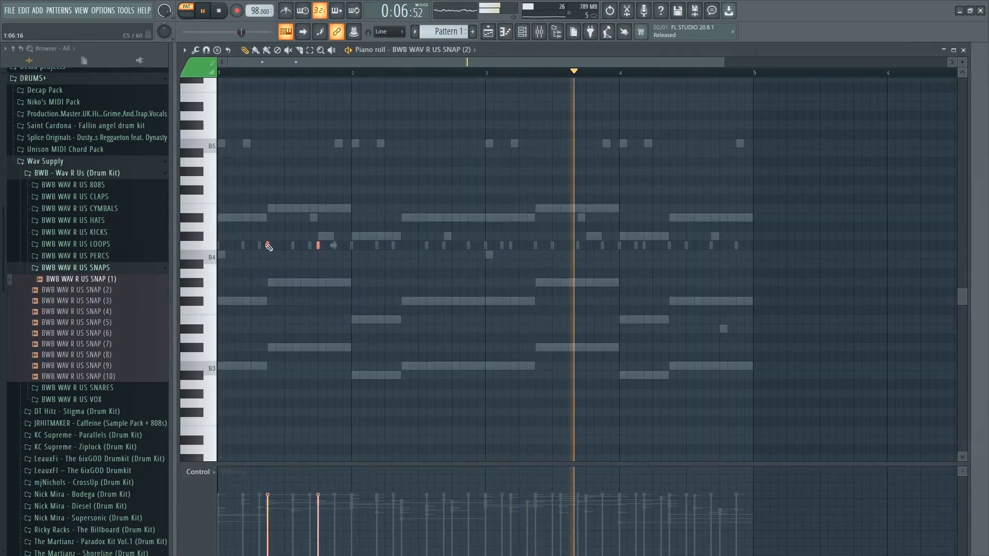
pyautogui.hotkey('ctrl', 'b')
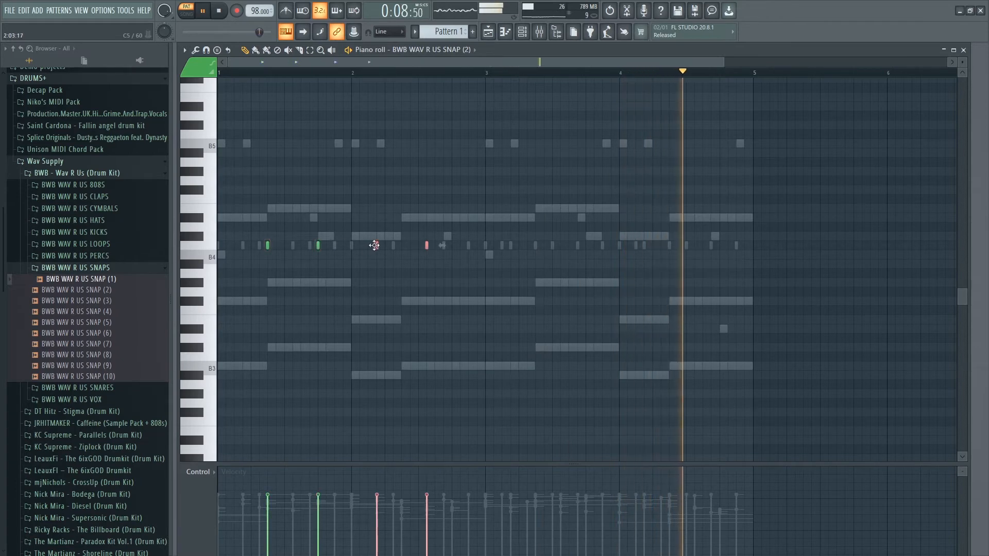
pyautogui.moveTo(495, 286); pyautogui.dragTo(172, 225)
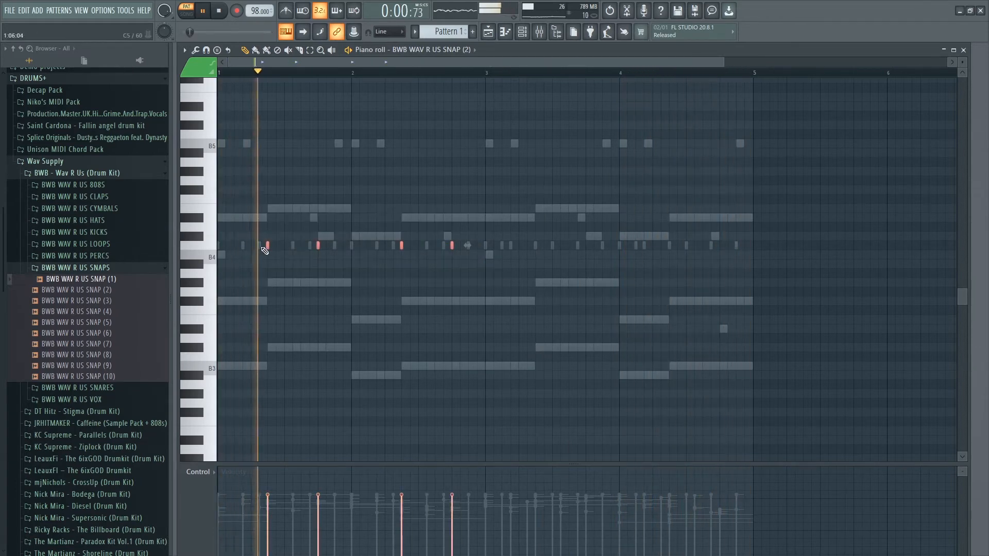
pyautogui.moveTo(270, 245); pyautogui.dragTo(530, 247)
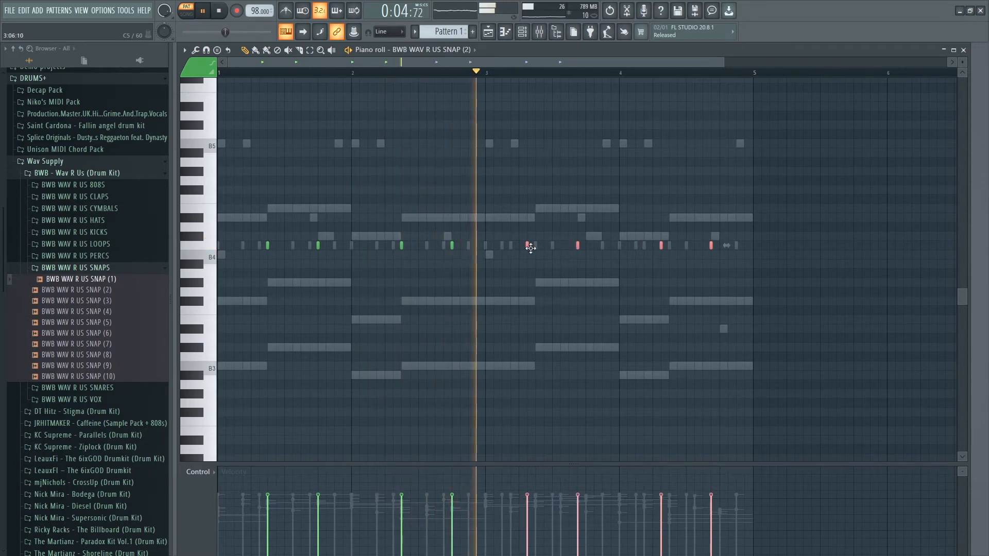
pyautogui.moveTo(529, 248); pyautogui.dragTo(536, 249)
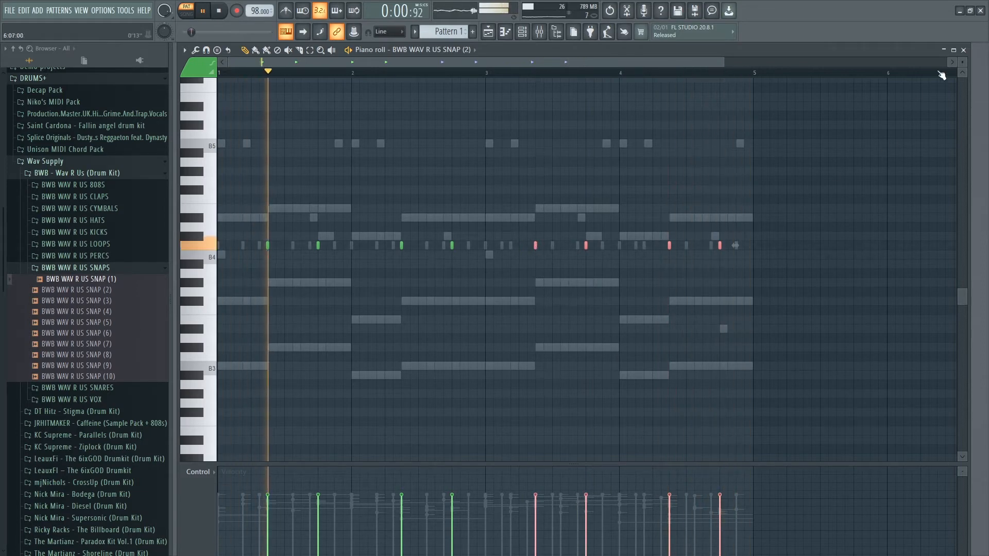
pyautogui.click(963, 50)
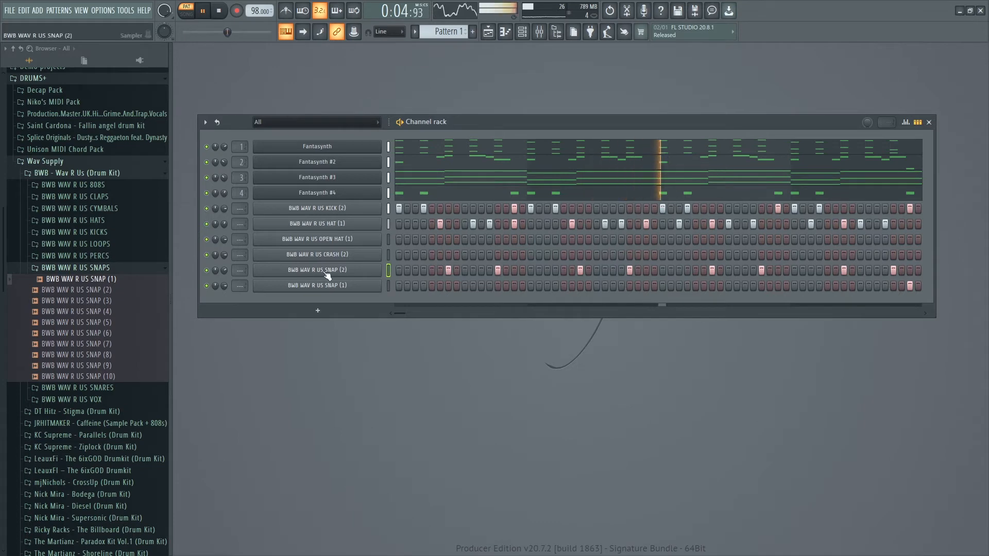
pyautogui.moveTo(224, 271); pyautogui.dragTo(224, 285)
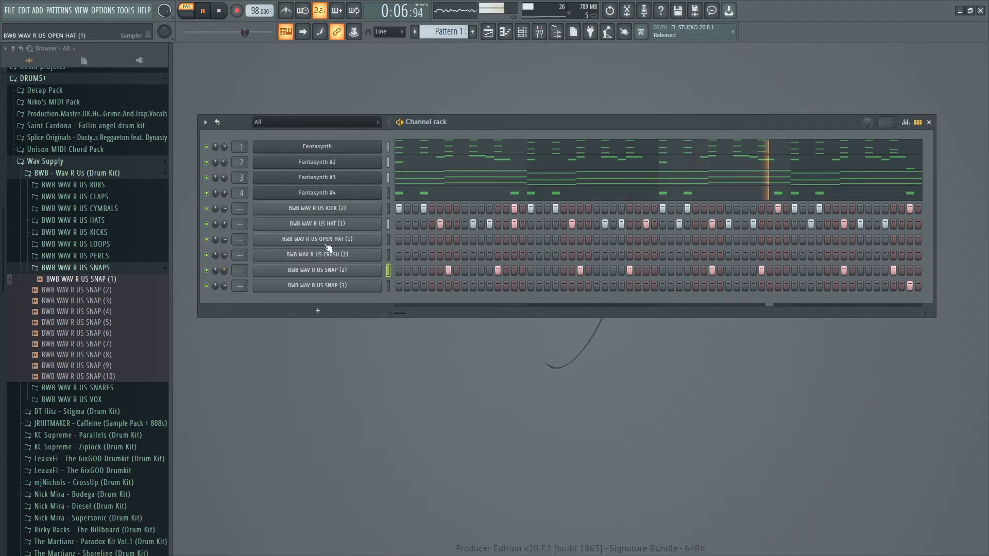
# - Mute the four Fantasynth channels and play the pattern with only the drums
pyautogui.rightClick(371, 224)
pyautogui.click(397, 225)
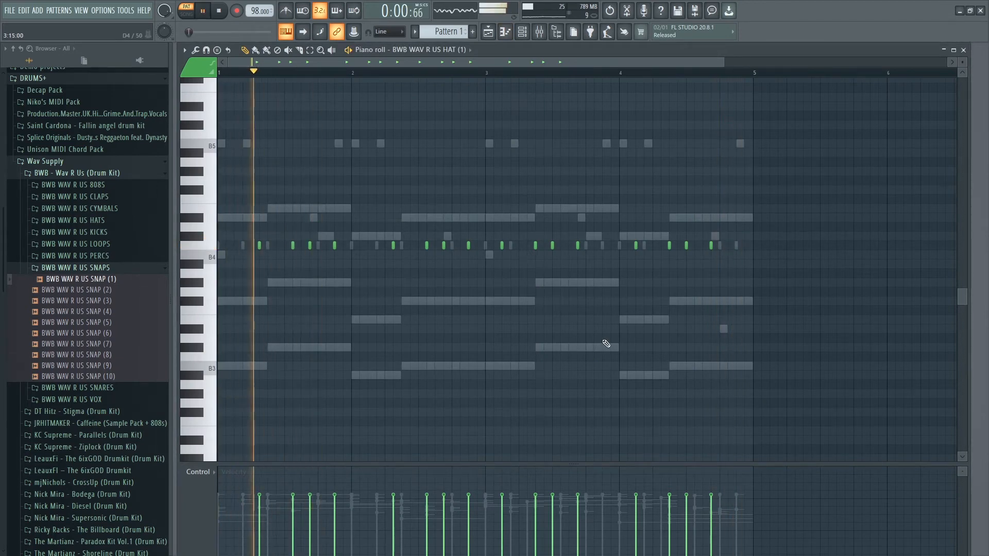
pyautogui.press('space')
pyautogui.click(963, 50)
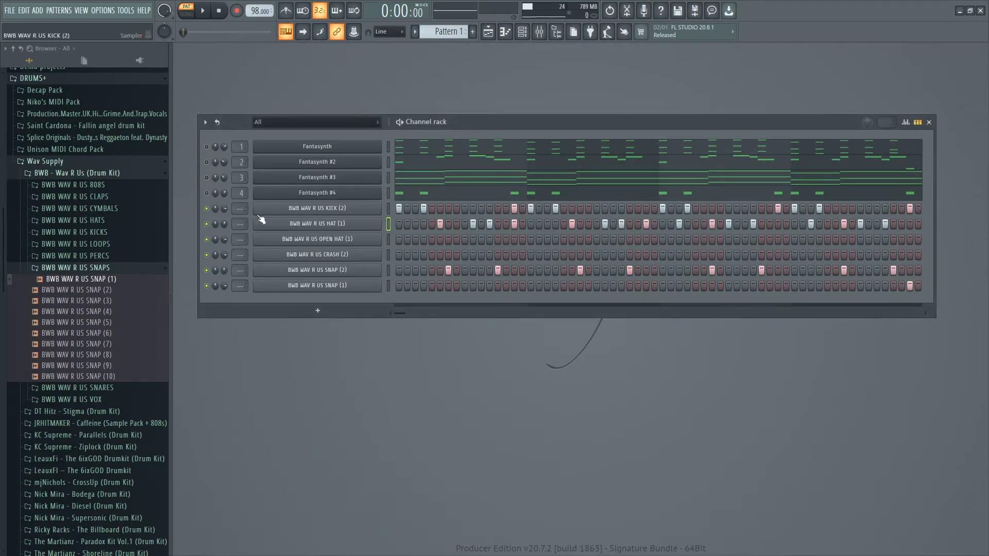
pyautogui.press('space')
# - Move the BWB WAV R US HAT (1) notes in bars 3 and 4 three steps later and play back the drums
pyautogui.rightClick(355, 223)
pyautogui.click(394, 227)
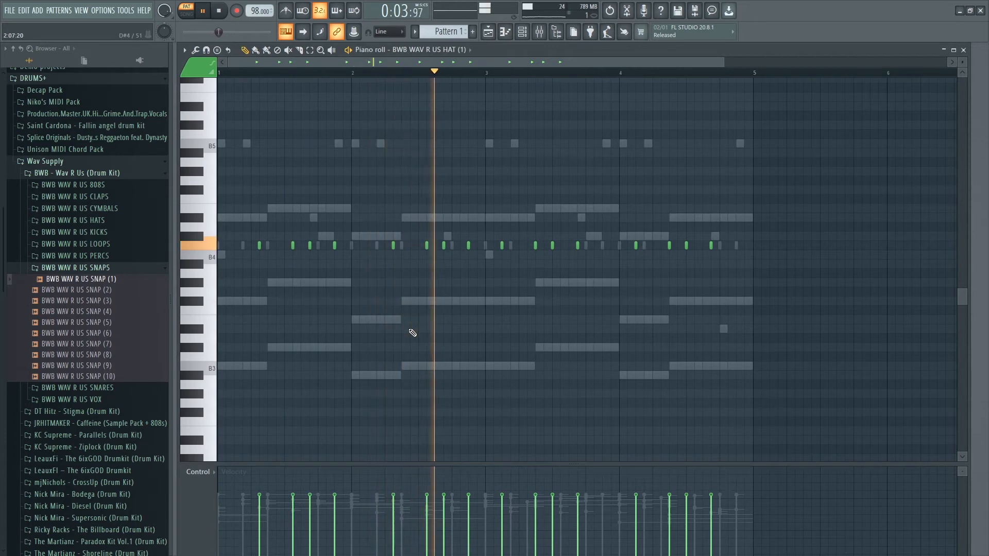
pyautogui.press('space')
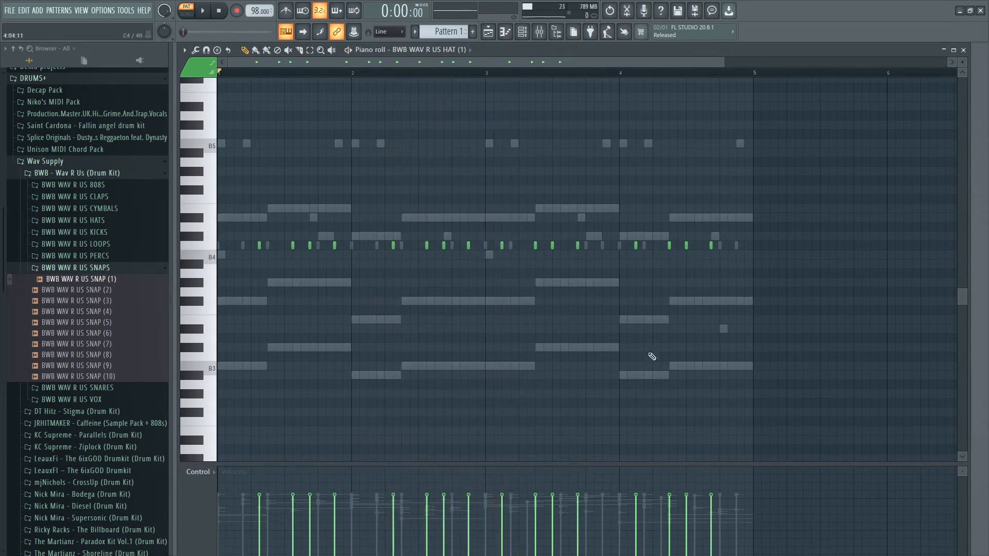
pyautogui.moveTo(756, 369); pyautogui.dragTo(498, 223)
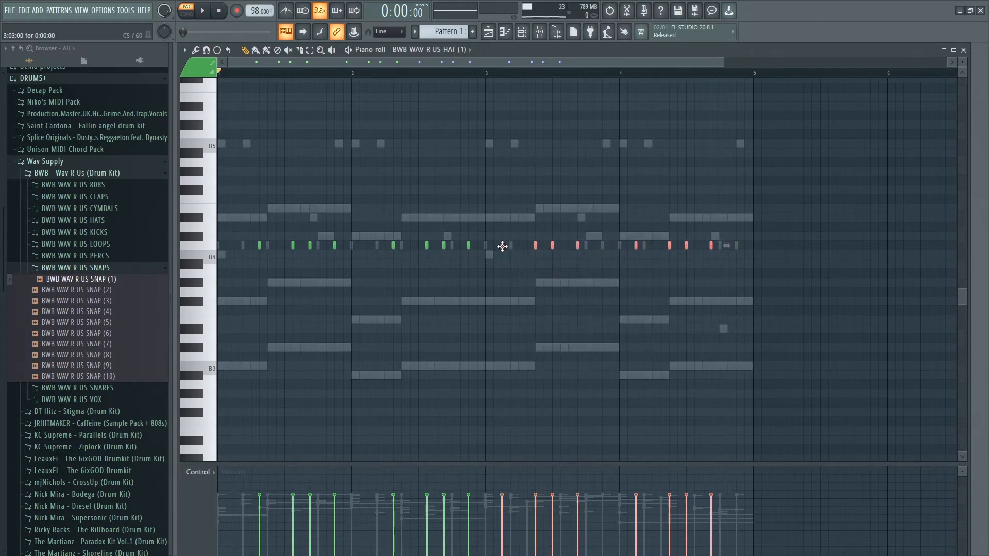
pyautogui.moveTo(503, 247); pyautogui.dragTo(527, 248)
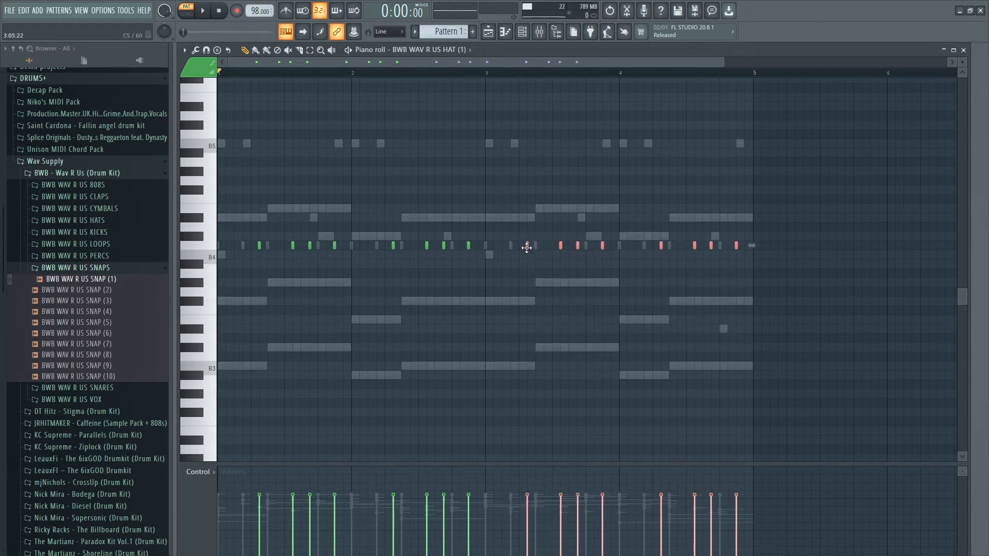
pyautogui.press('space')
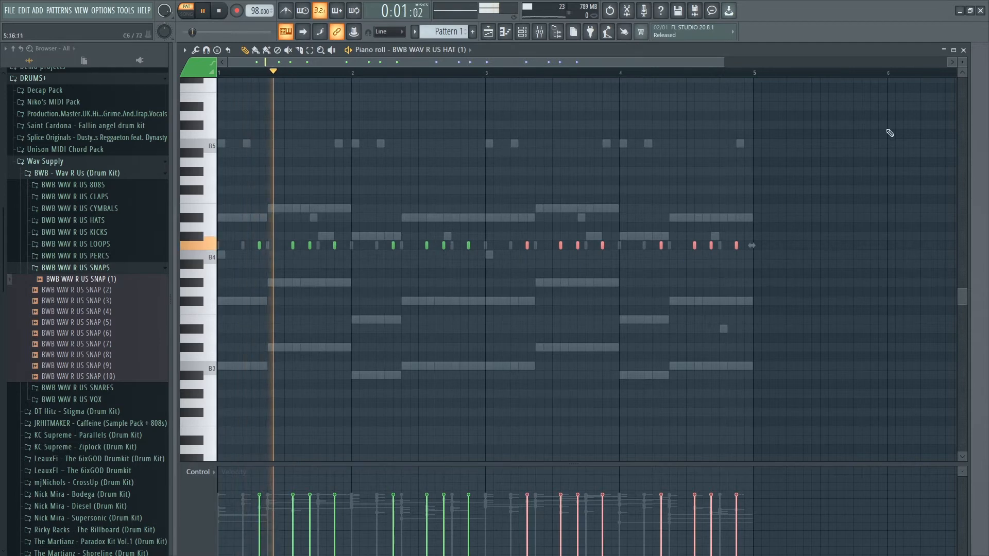
pyautogui.click(963, 50)
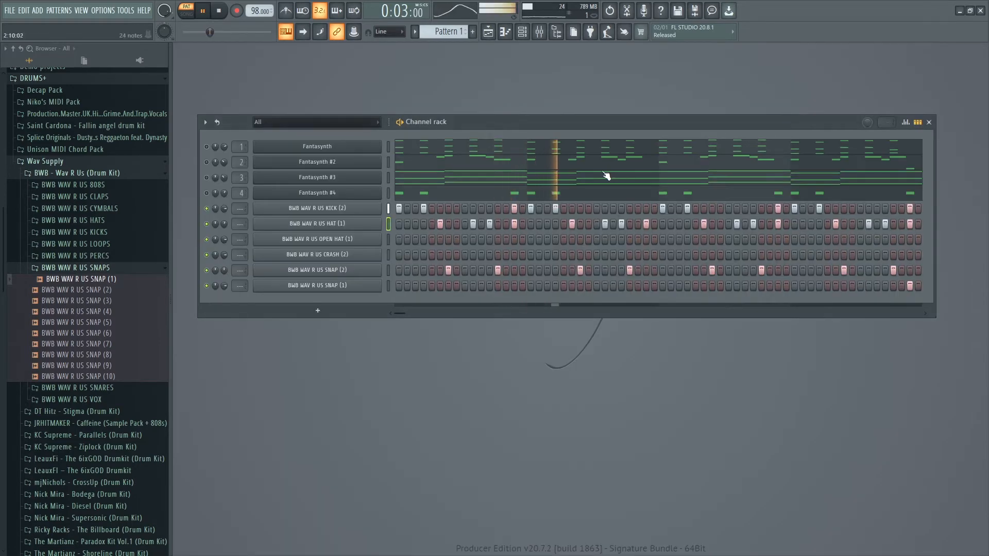
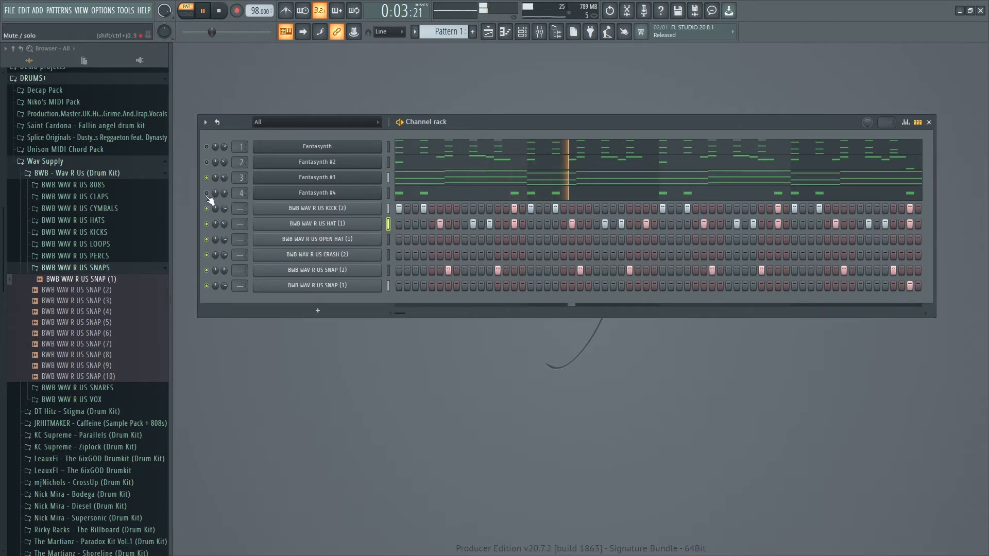
# - Transpose all Fantasynth #3 chord notes up one octave and set its channel volume to about 56%
pyautogui.rightClick(379, 177)
pyautogui.click(390, 175)
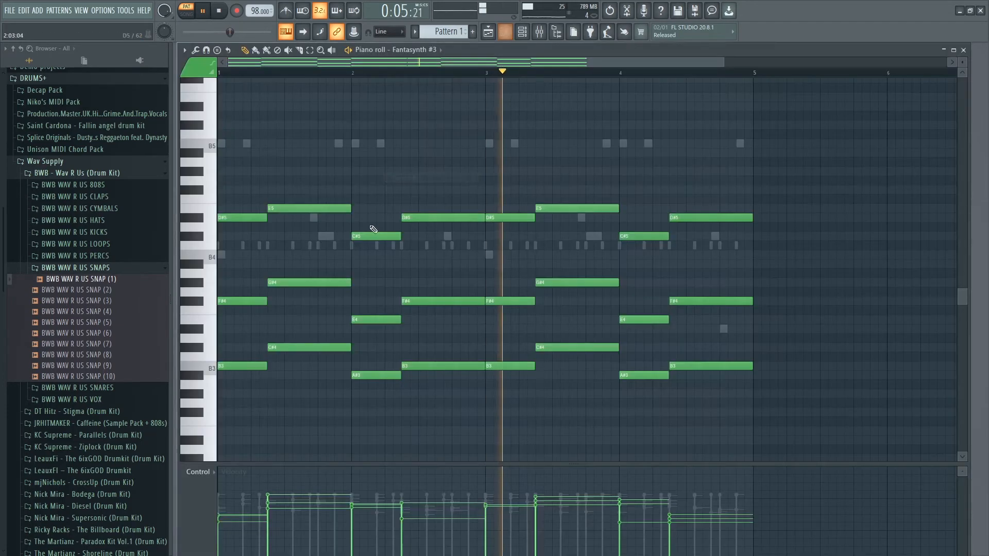
pyautogui.hotkey('ctrl', 'a')
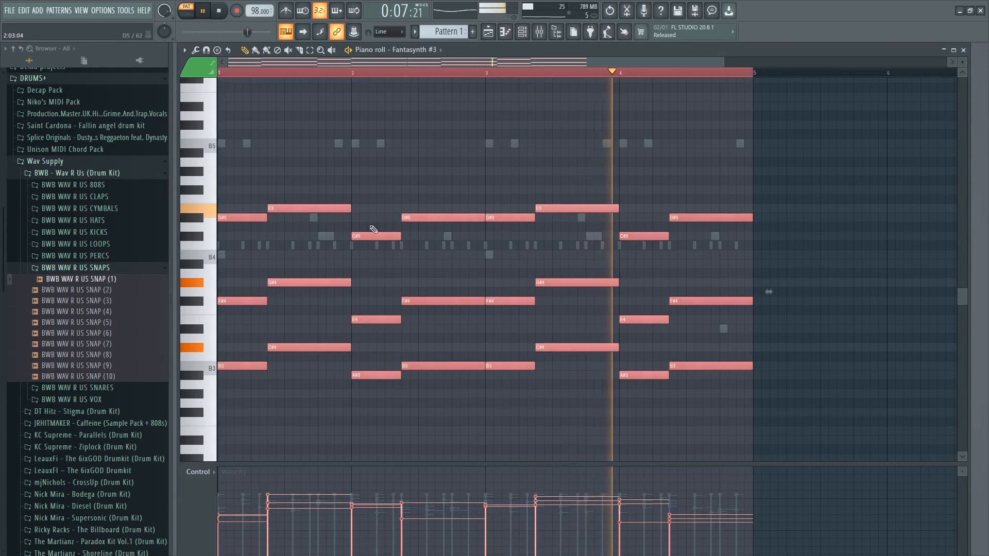
pyautogui.hotkey('ctrl', 'Up')
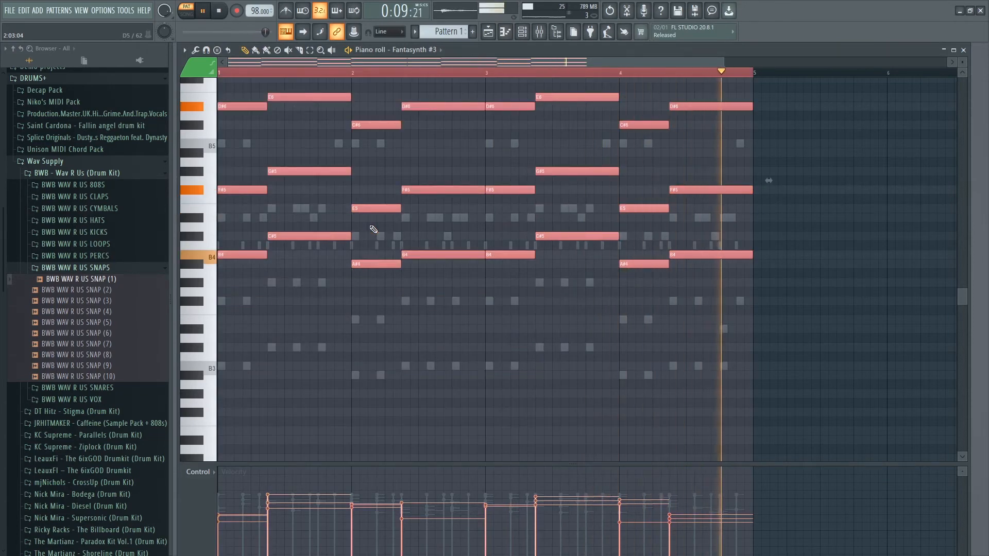
pyautogui.click(963, 51)
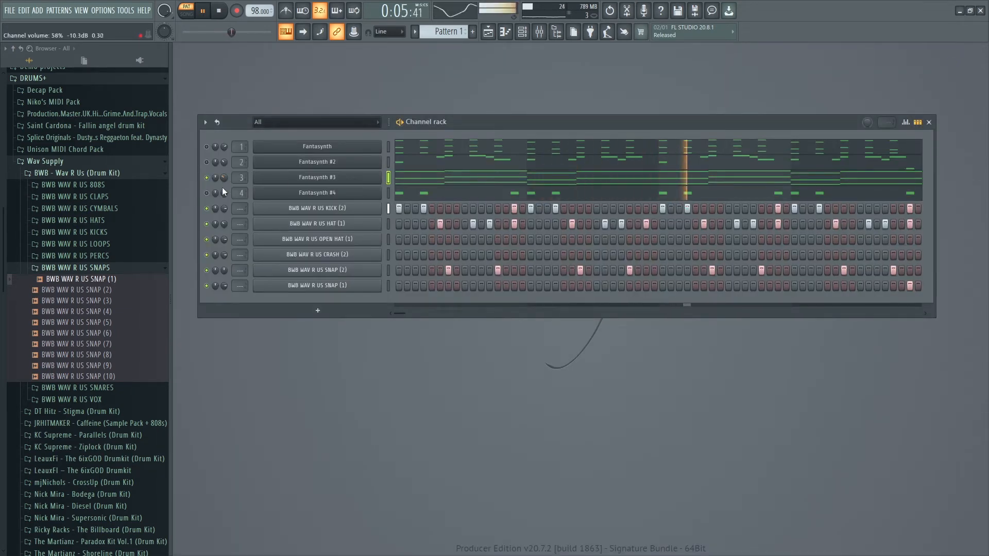
# - Unmute the Fantasynth #4, Fantasynth #2 and Fantasynth channels, listen to the full pattern and stop playback
pyautogui.click(207, 193)
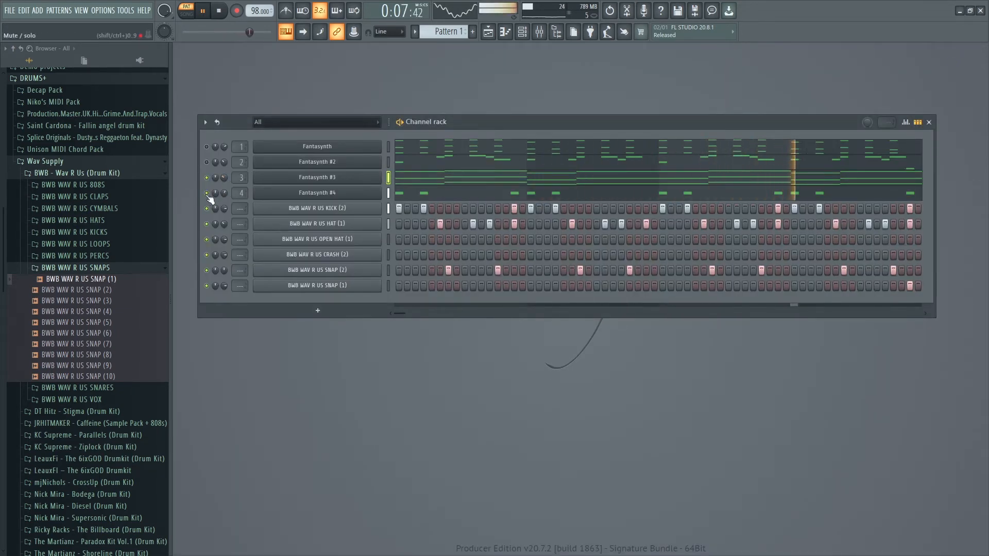
pyautogui.click(206, 162)
pyautogui.click(207, 147)
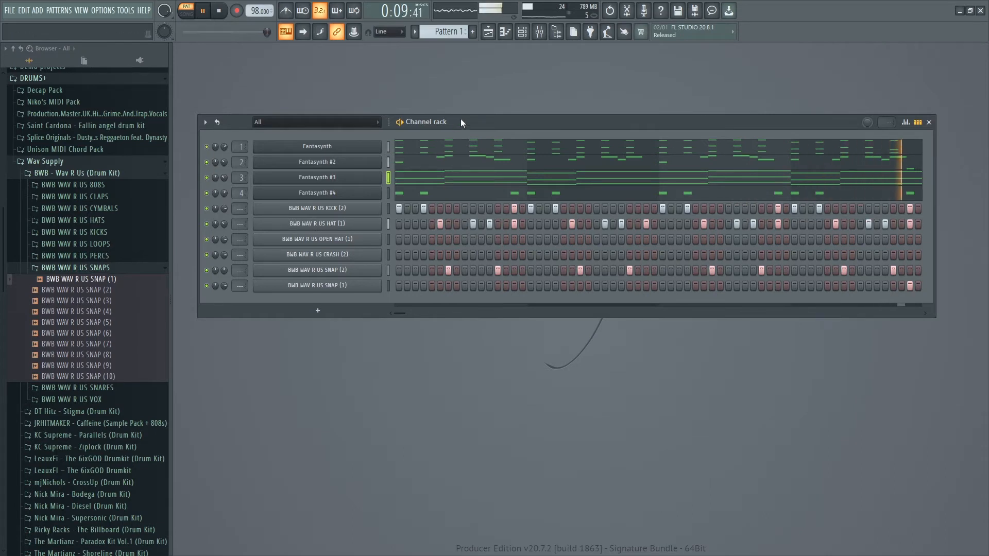
pyautogui.press('space')
# - Add a Bass Engine 1.1 instrument channel and close its plugin window
pyautogui.click(317, 311)
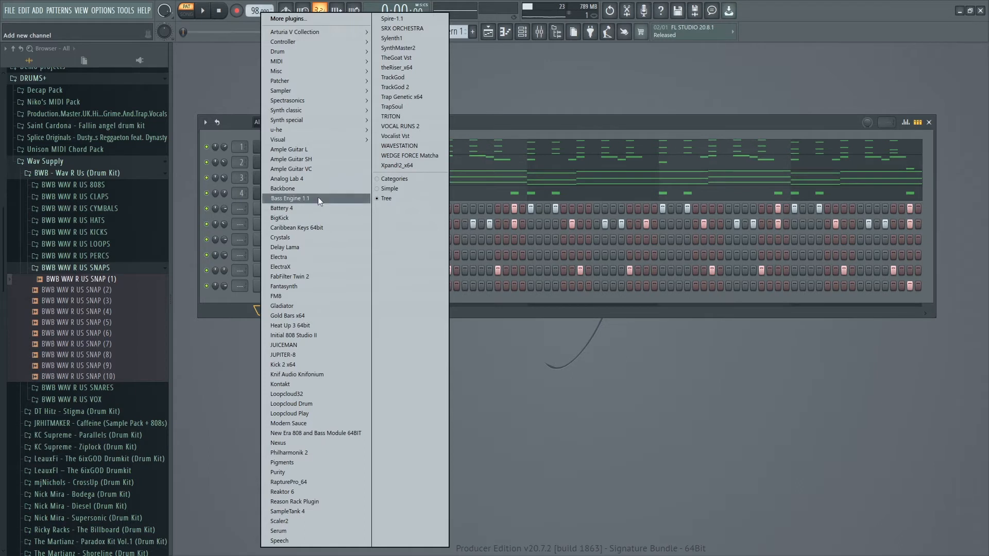
pyautogui.click(318, 198)
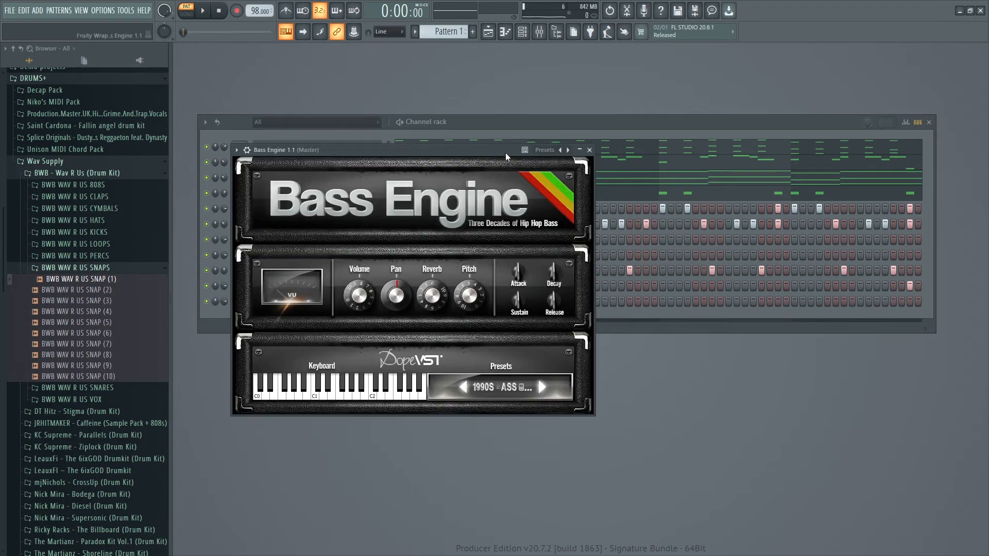
pyautogui.click(589, 150)
# - Add a fifth Fantasynth instrument channel and choose the Aquarus preset from its Bass category
pyautogui.click(317, 326)
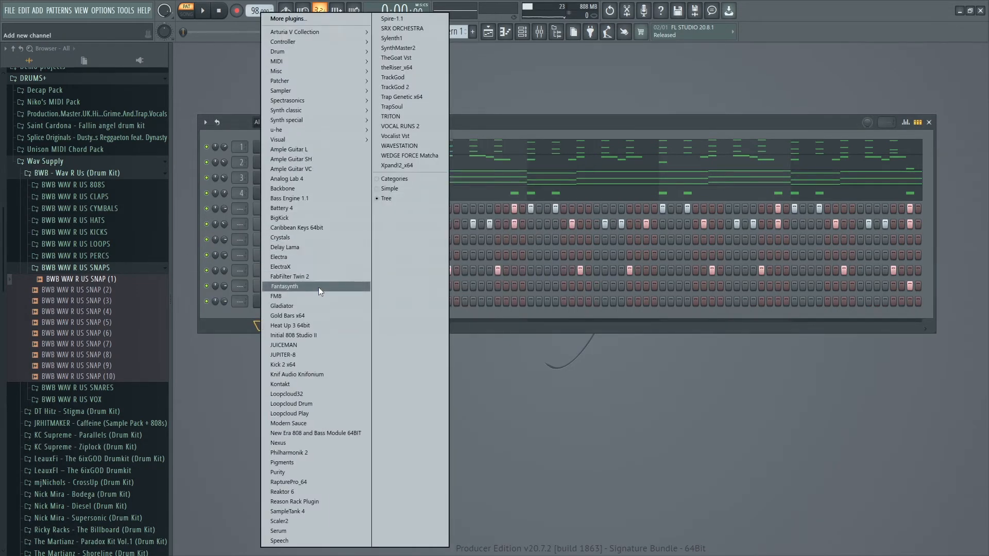
pyautogui.click(318, 286)
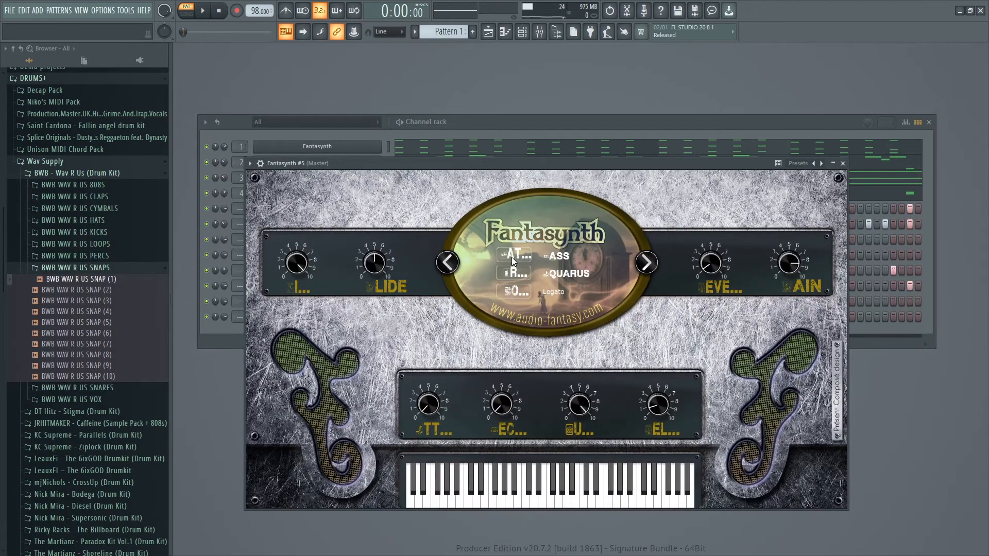
pyautogui.click(551, 258)
pyautogui.click(610, 231)
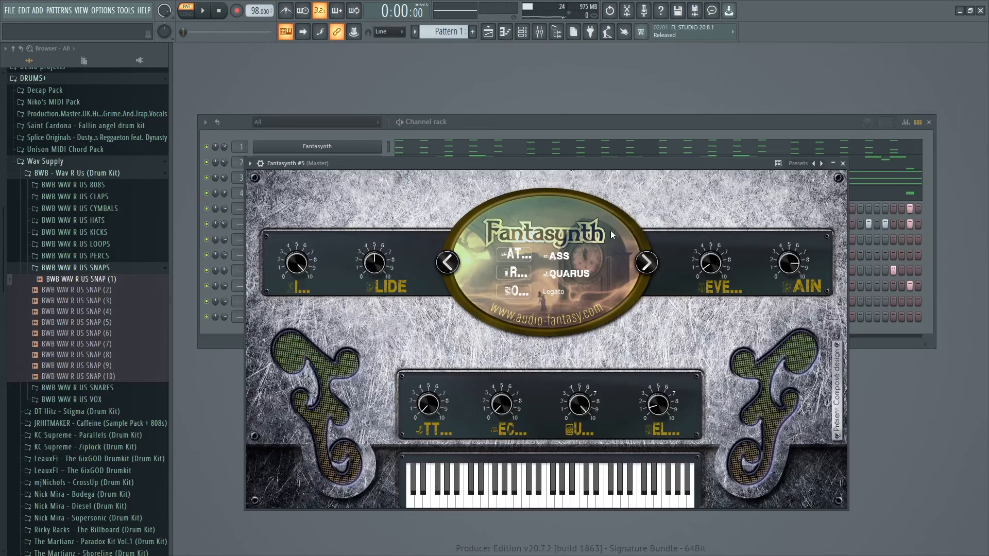
pyautogui.click(567, 273)
pyautogui.click(616, 167)
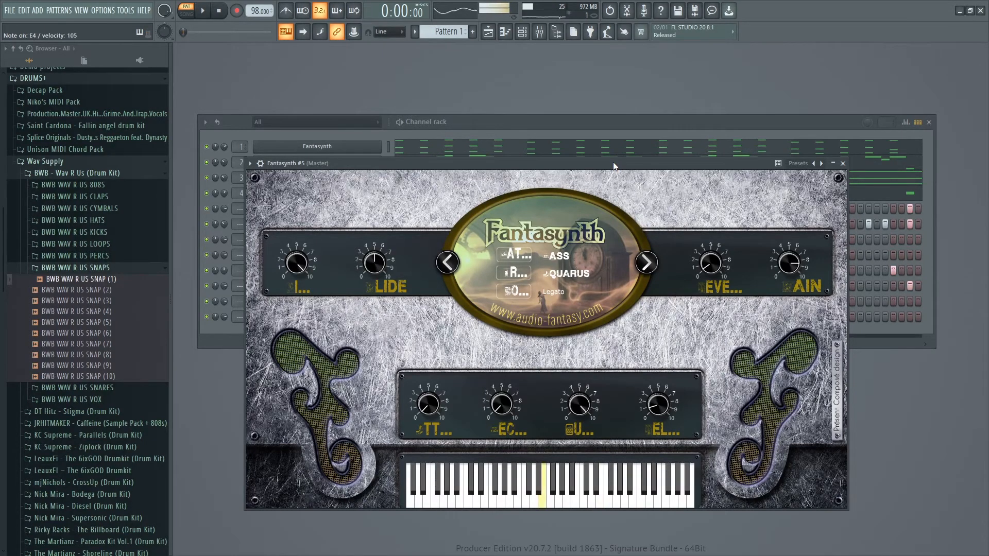
# - Audition the Fantasynth #5 Bass presets from Army Of Terror 2 through Under Earth World
pyautogui.click(564, 256)
pyautogui.click(567, 273)
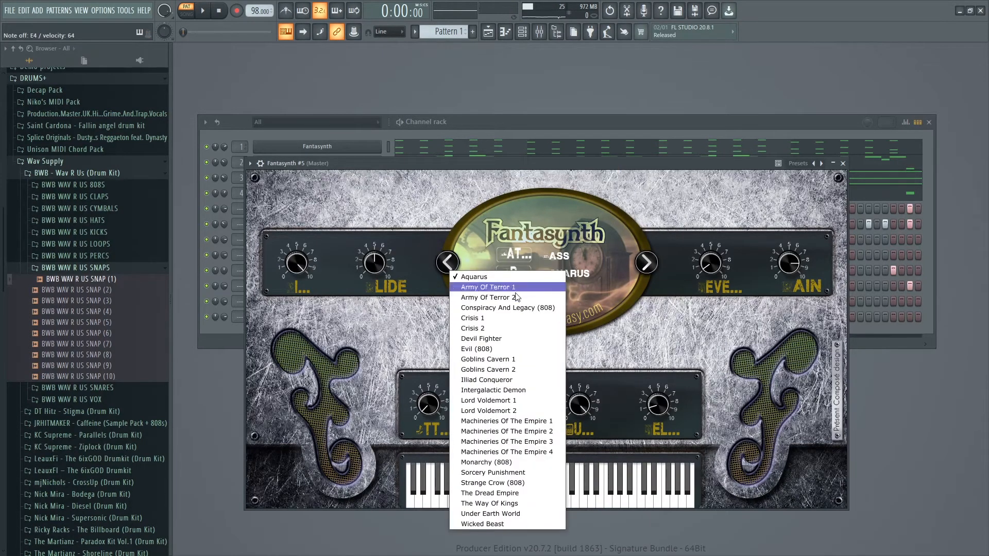
pyautogui.click(516, 297)
pyautogui.click(645, 265)
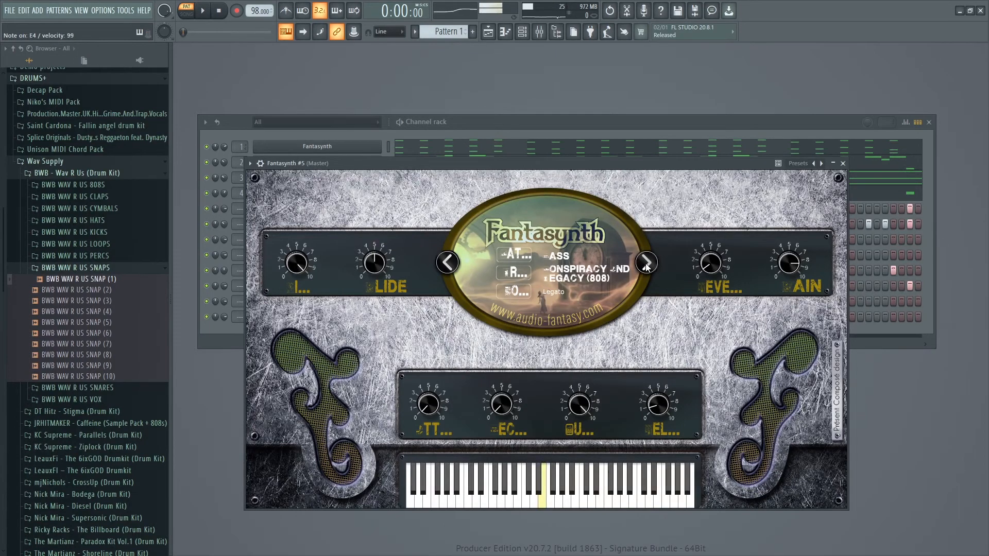
pyautogui.click(646, 265)
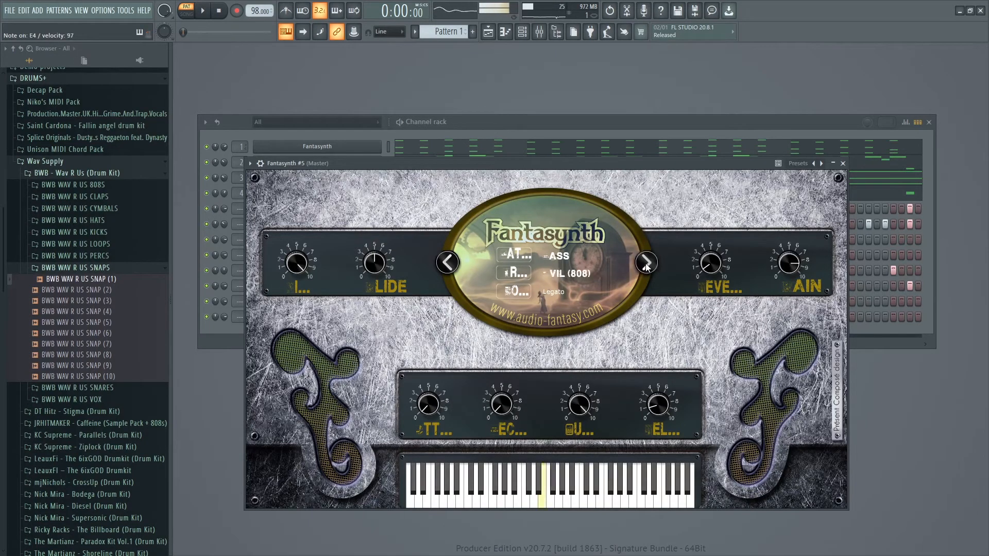
pyautogui.click(646, 265)
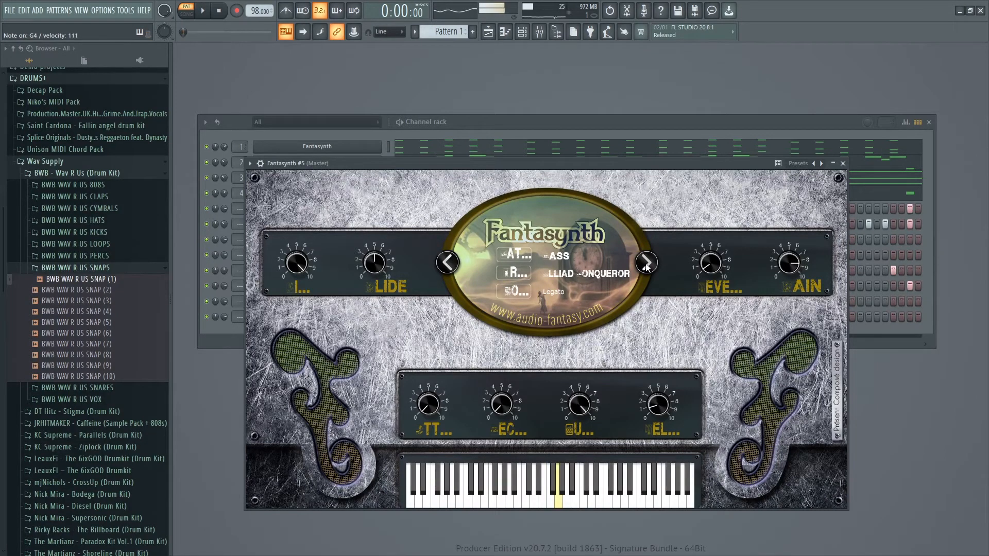
pyautogui.click(646, 265)
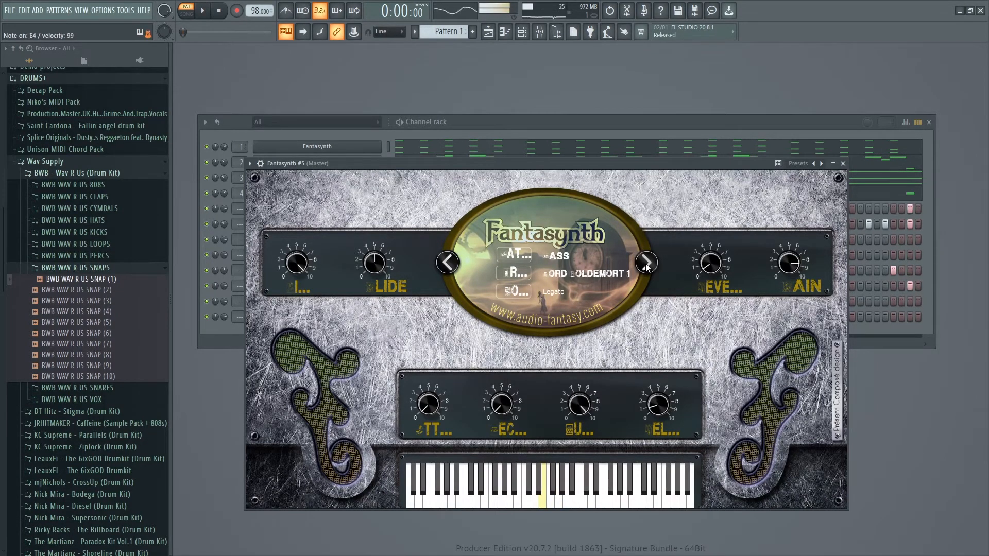
pyautogui.click(645, 265)
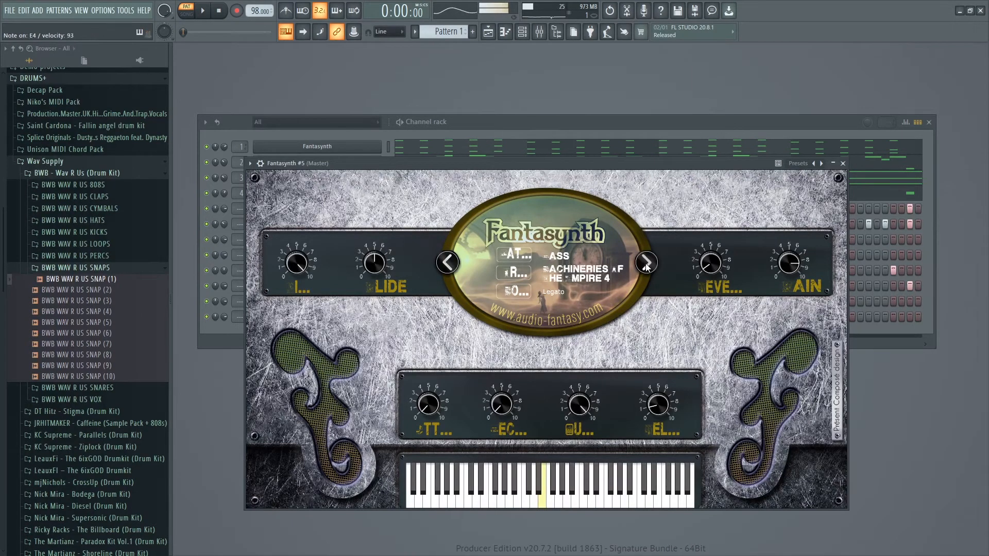
pyautogui.click(646, 265)
pyautogui.click(646, 265)
pyautogui.click(646, 265)
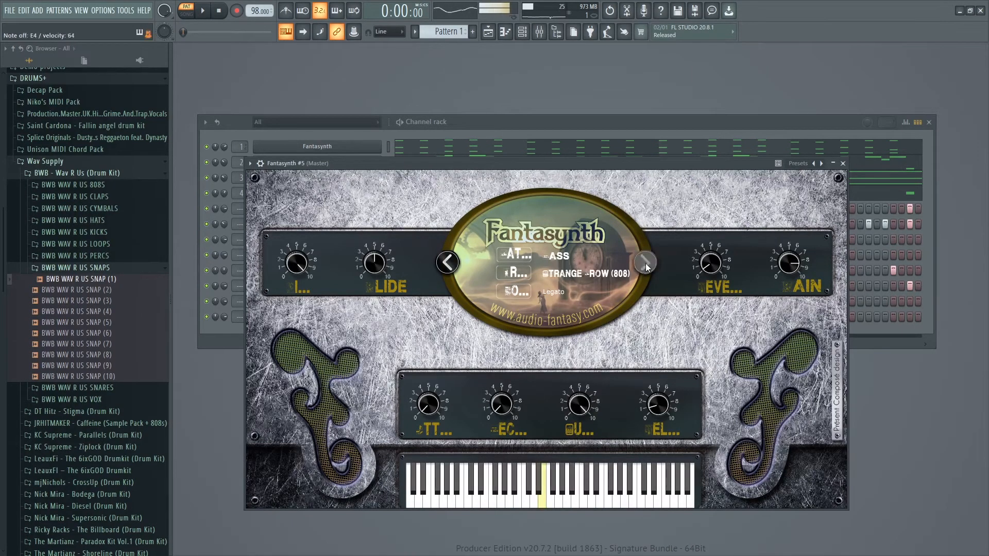
pyautogui.click(646, 265)
pyautogui.click(646, 265)
pyautogui.click(646, 265)
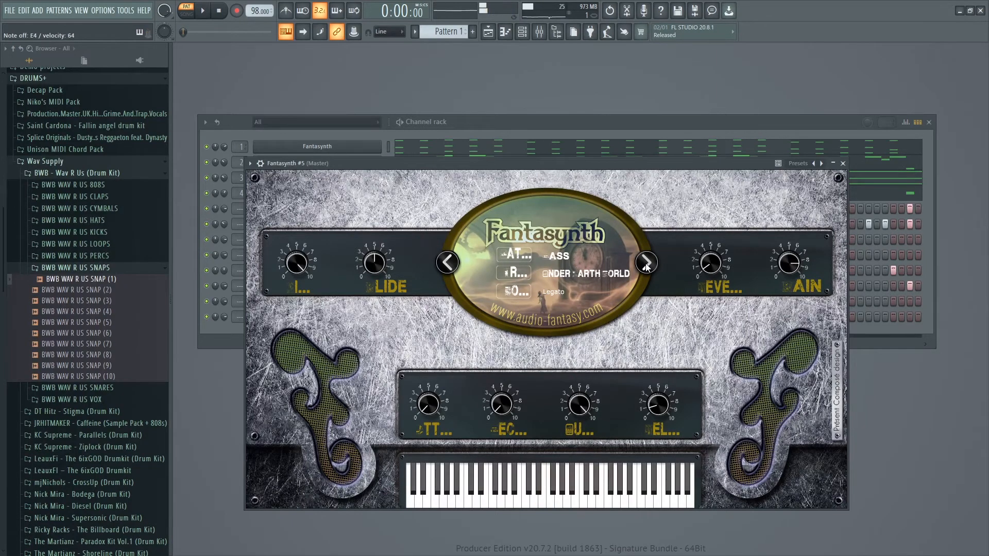
# - Compare Wicked Beast with Under Earth World, keep Under Earth World, and set the Fantasynth #5 channel volume to about 58%
pyautogui.click(601, 274)
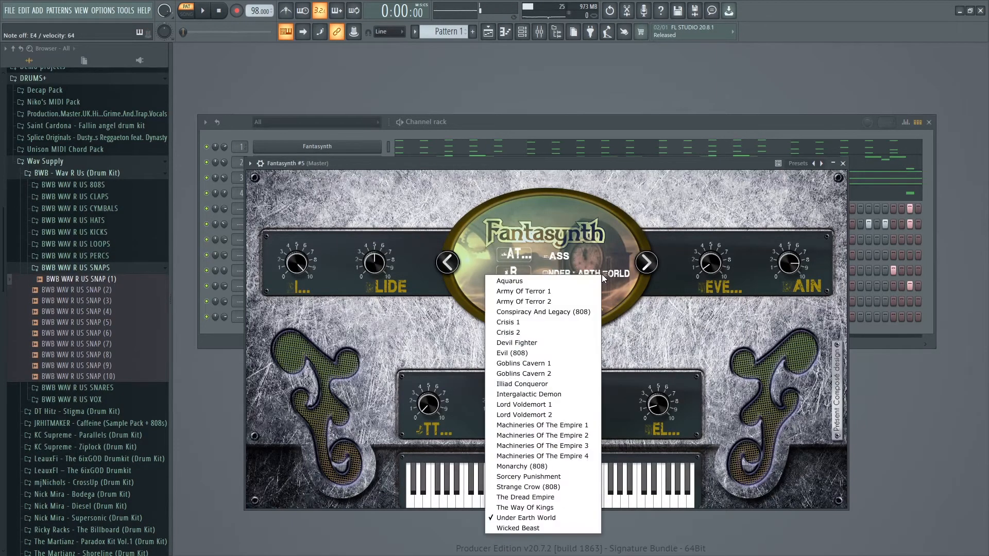
pyautogui.click(552, 518)
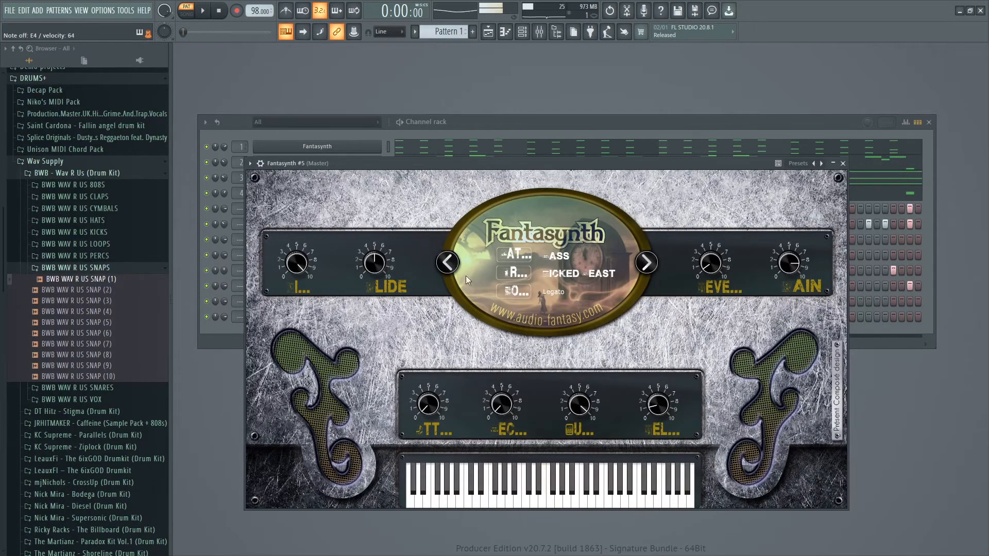
pyautogui.click(447, 264)
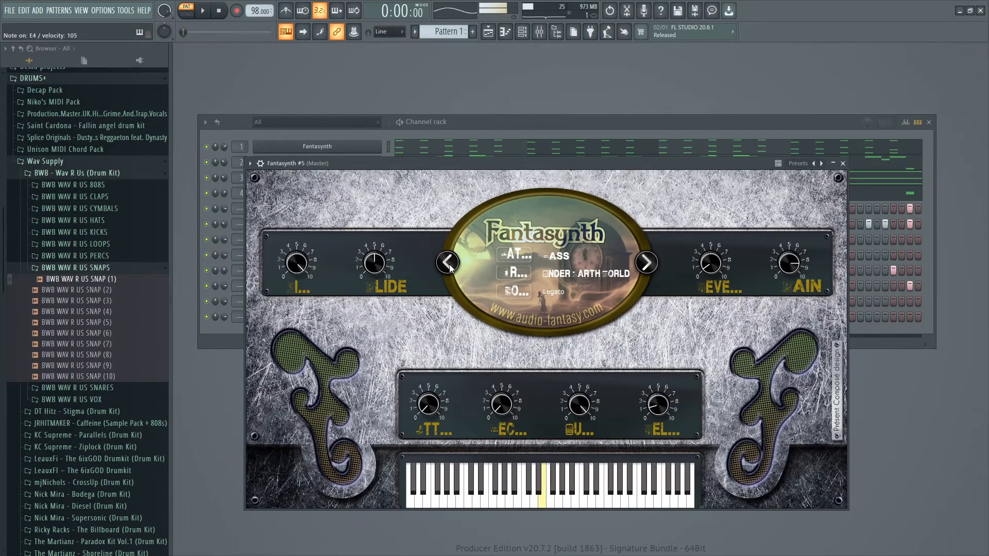
pyautogui.click(260, 164)
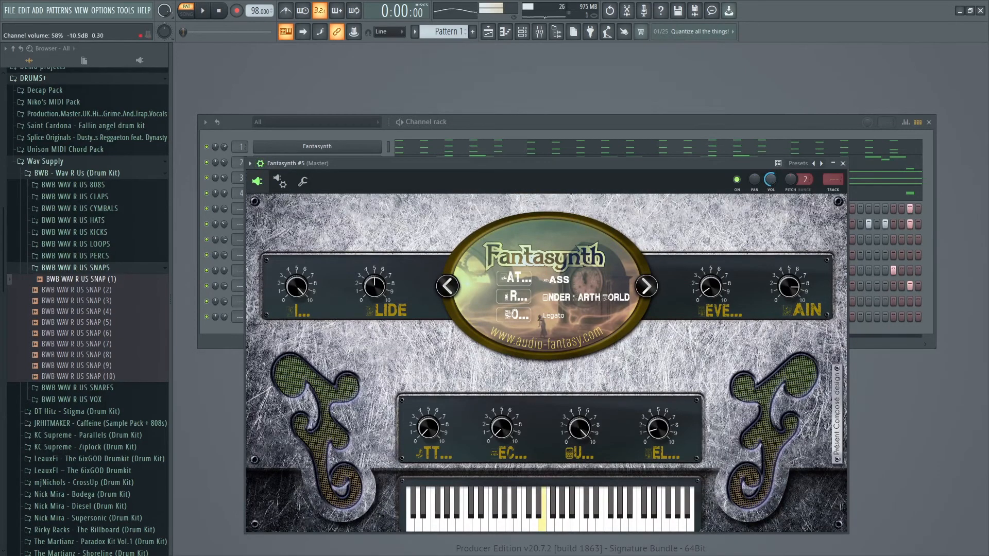
pyautogui.click(843, 164)
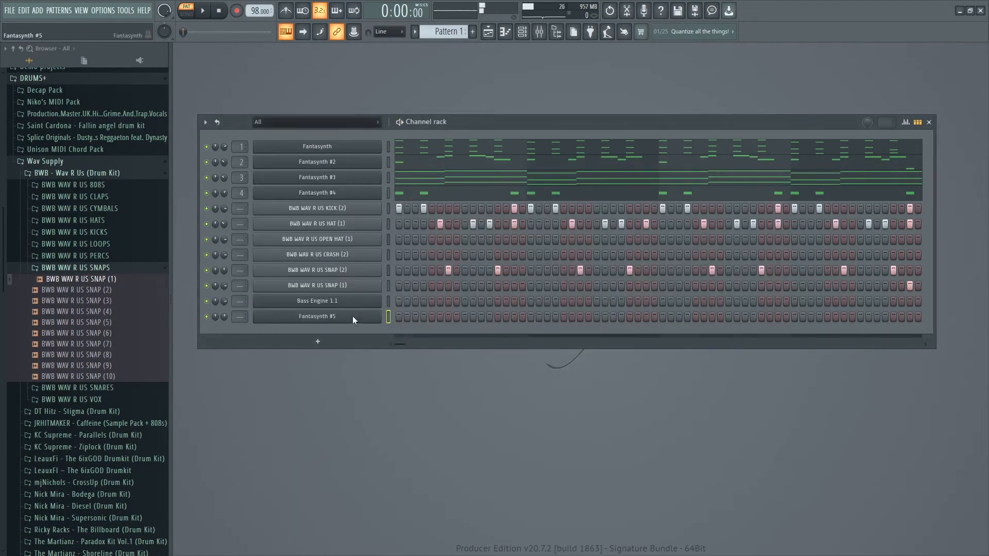
# - Draw the Fantasynth #5 bass line in its piano roll: B3, B3, C#4, A#3, A#3 over bars 1–2, repeated in bars 3–4 with a closing B3
pyautogui.rightClick(380, 316)
pyautogui.click(405, 317)
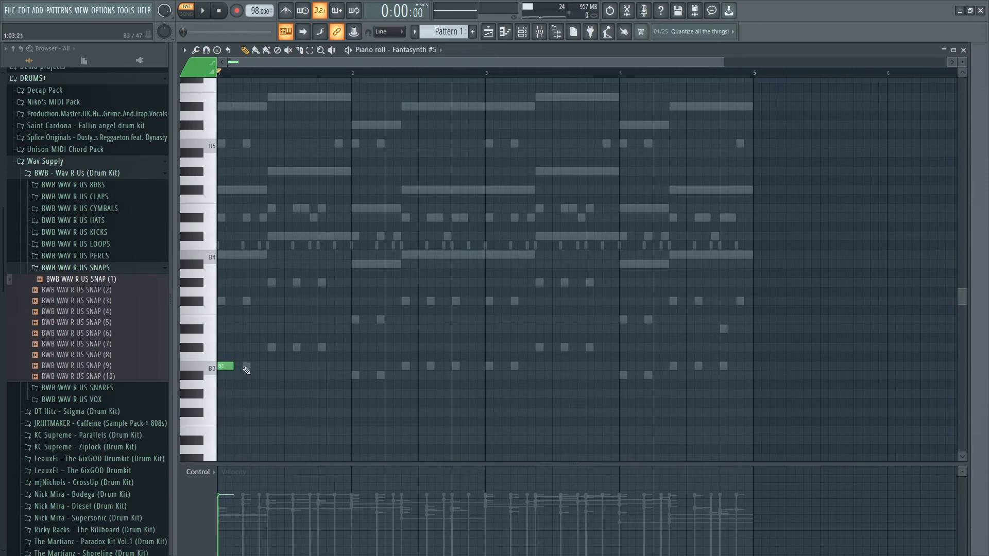
pyautogui.press('space')
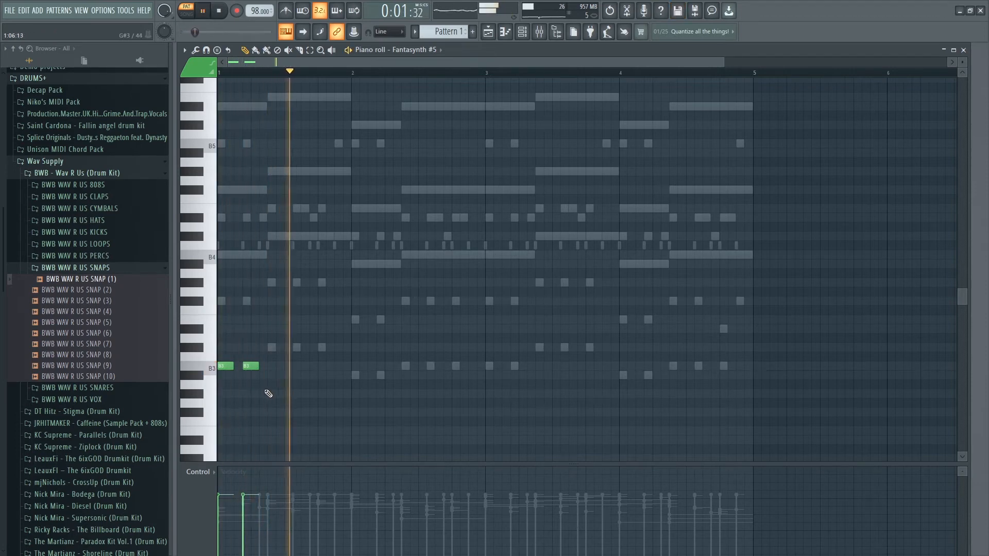
pyautogui.press('space')
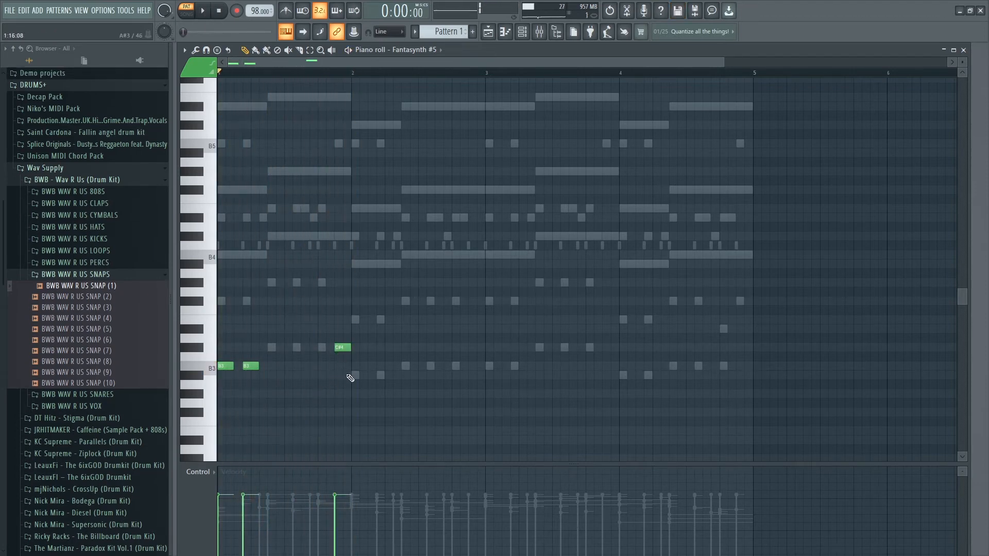
pyautogui.press('space')
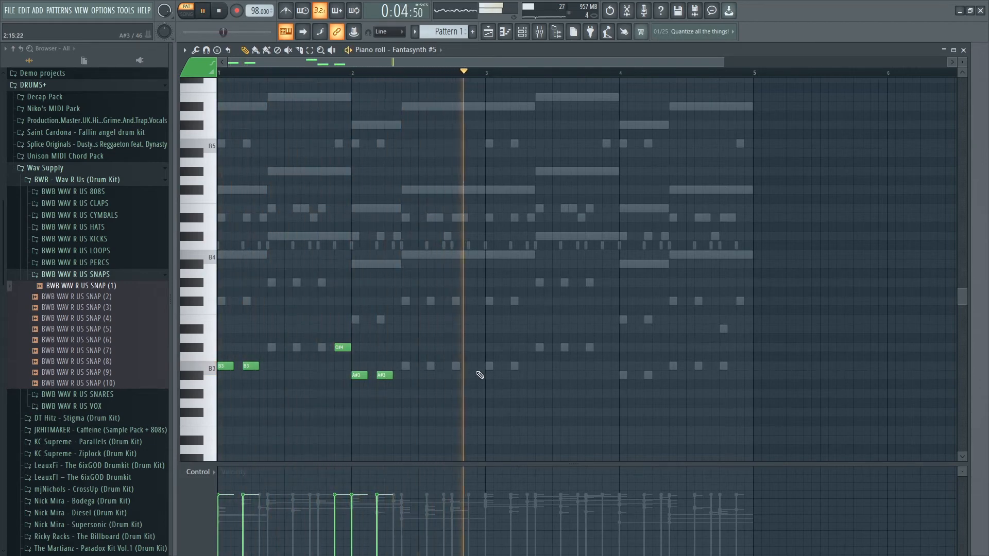
pyautogui.press('space')
pyautogui.click(489, 366)
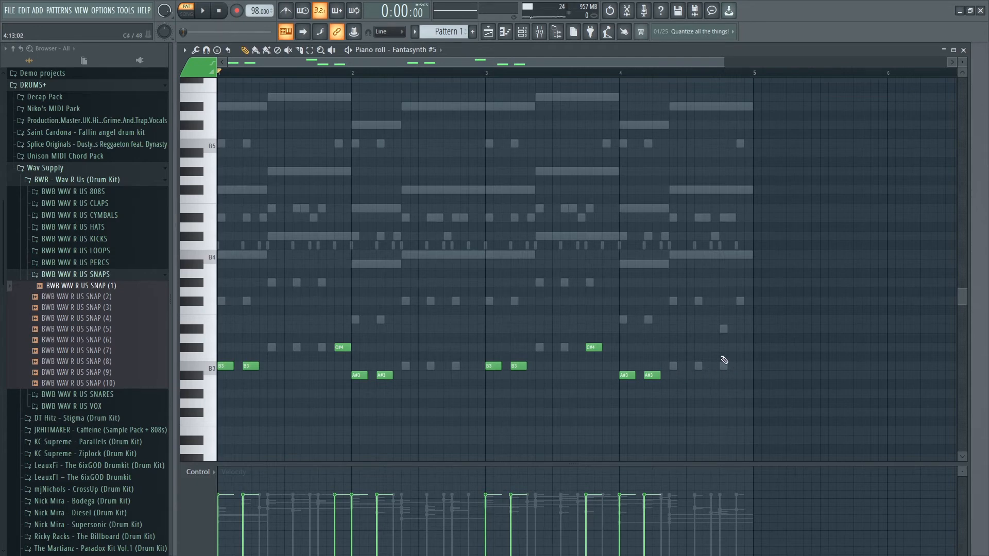
pyautogui.moveTo(720, 339); pyautogui.dragTo(724, 369)
# - Try all Fantasynth #5 bass notes one octave higher while playing the full pattern
pyautogui.hotkey('ctrl', 'Up')
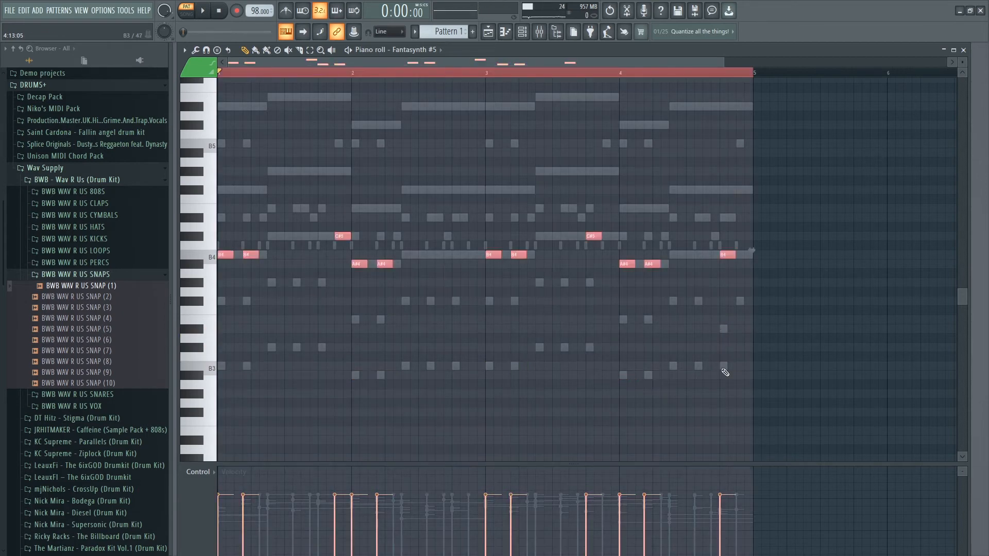
pyautogui.press('space')
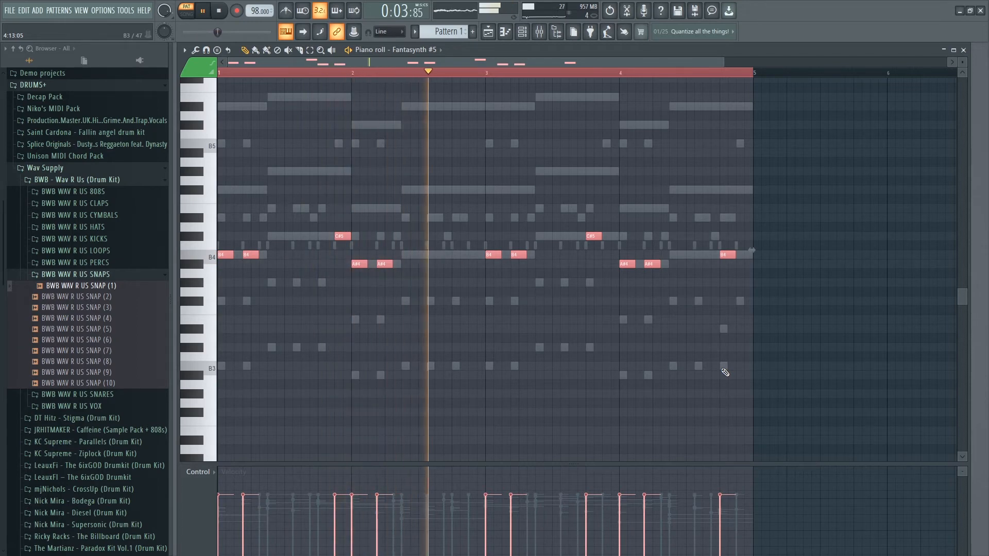
pyautogui.hotkey('ctrl', 'Down')
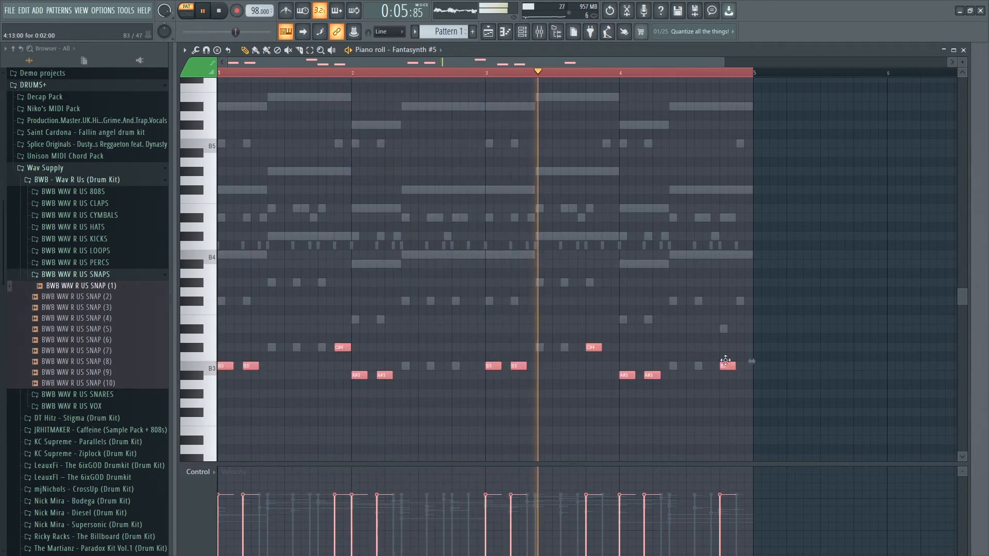
# - Mute the Fantasynth, Fantasynth #2, #3 and #4 channels and reopen the Fantasynth #5 piano roll with playback stopped
pyautogui.click(963, 49)
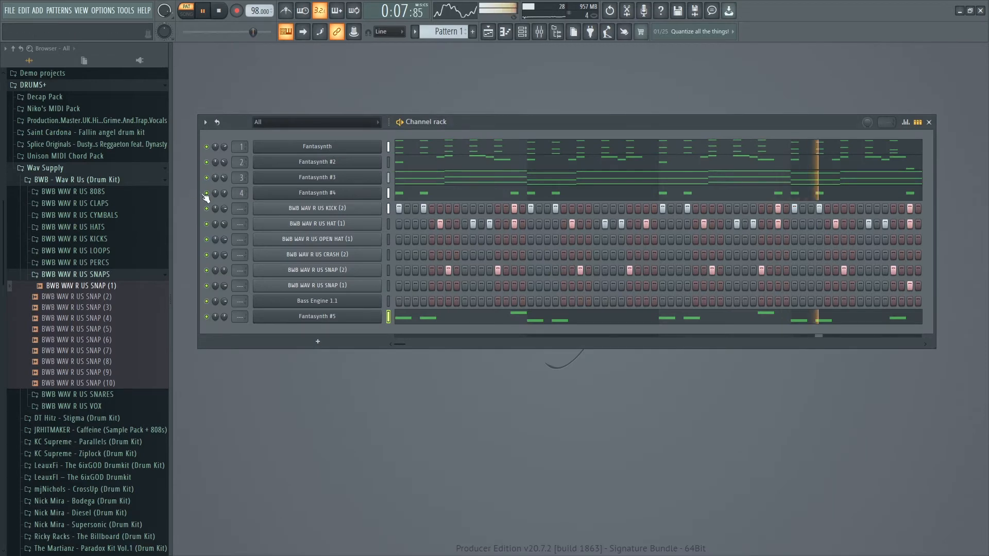
pyautogui.moveTo(207, 193); pyautogui.dragTo(206, 146)
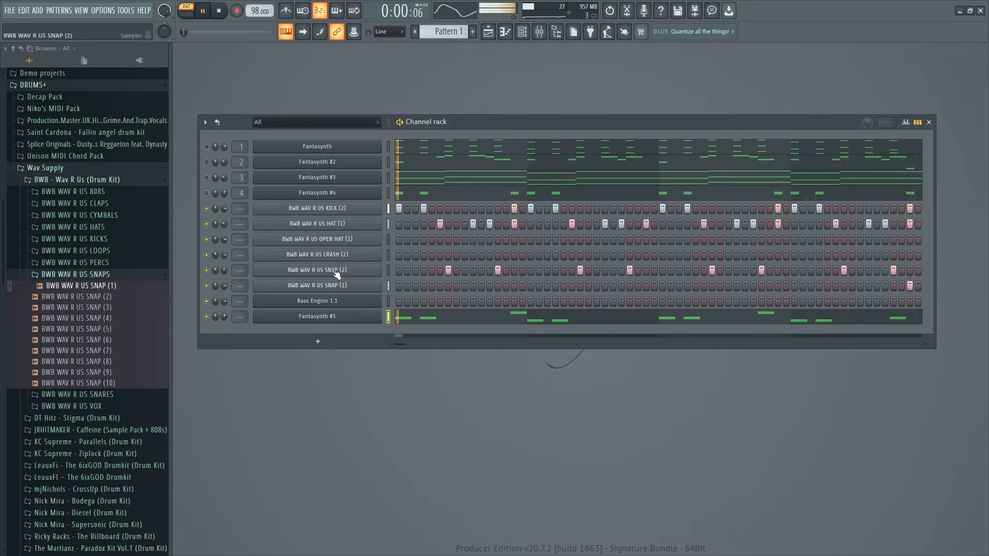
pyautogui.rightClick(360, 315)
pyautogui.click(407, 313)
pyautogui.press('space')
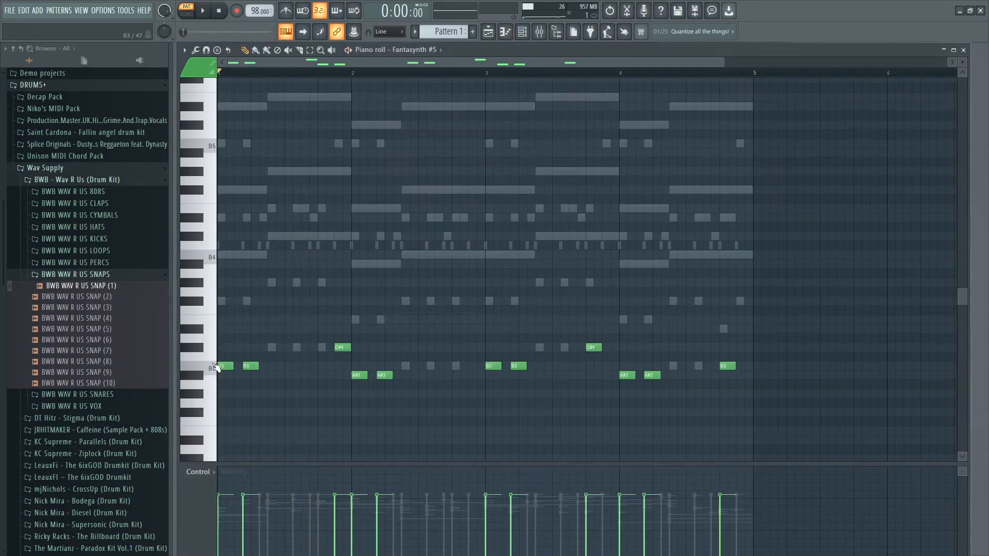
# - Try the whole Fantasynth #5 bass line one octave higher against the drums alone
pyautogui.click(213, 370)
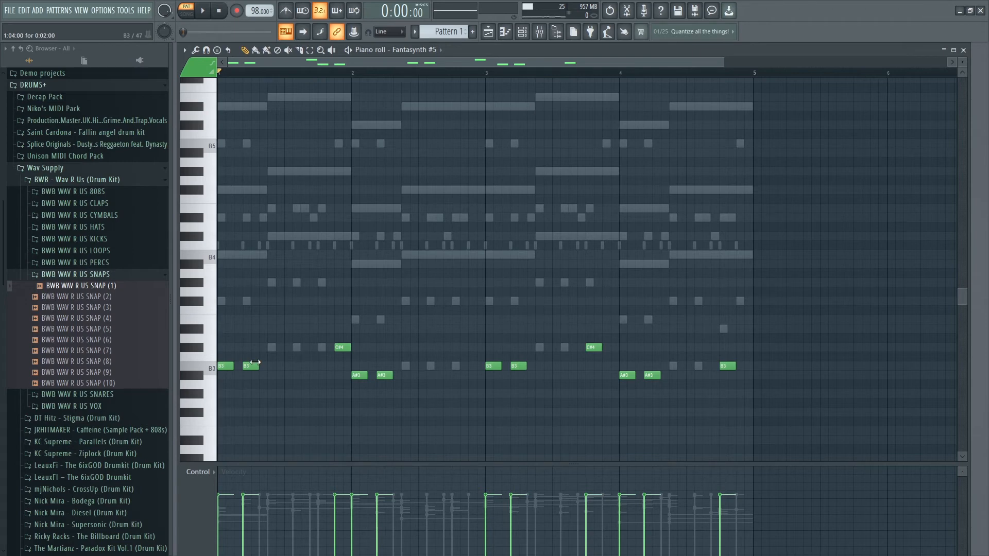
pyautogui.hotkey('ctrl', 'a')
pyautogui.hotkey('ctrl', 'Up')
pyautogui.press('space')
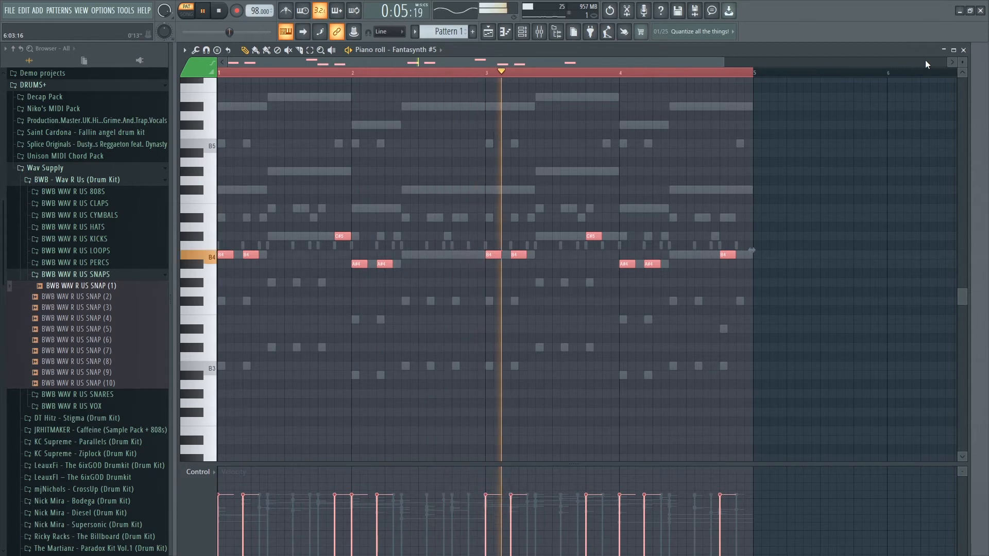
pyautogui.hotkey('ctrl', 'Down')
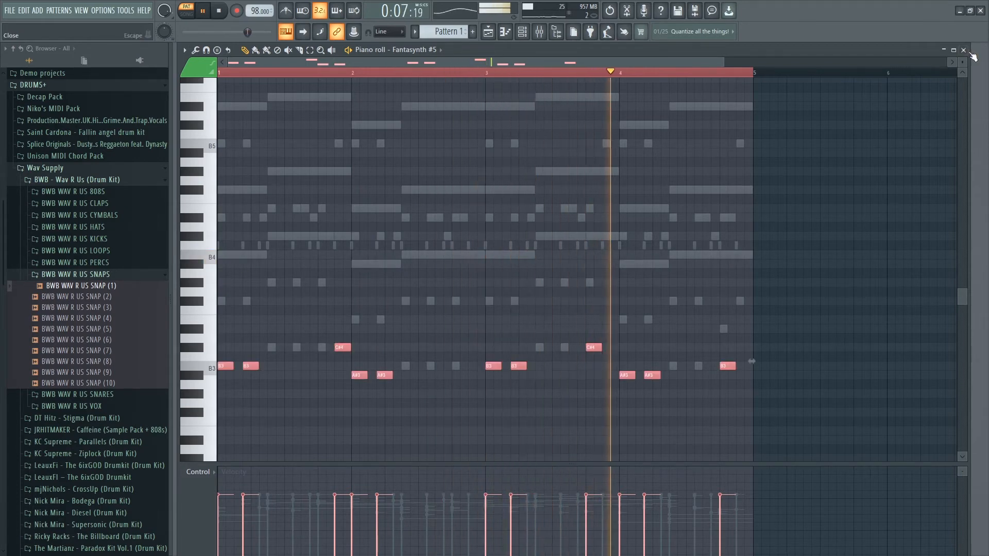
# - Transpose all Fantasynth #5 notes up one octave, play them back briefly and close the piano roll
pyautogui.click(970, 52)
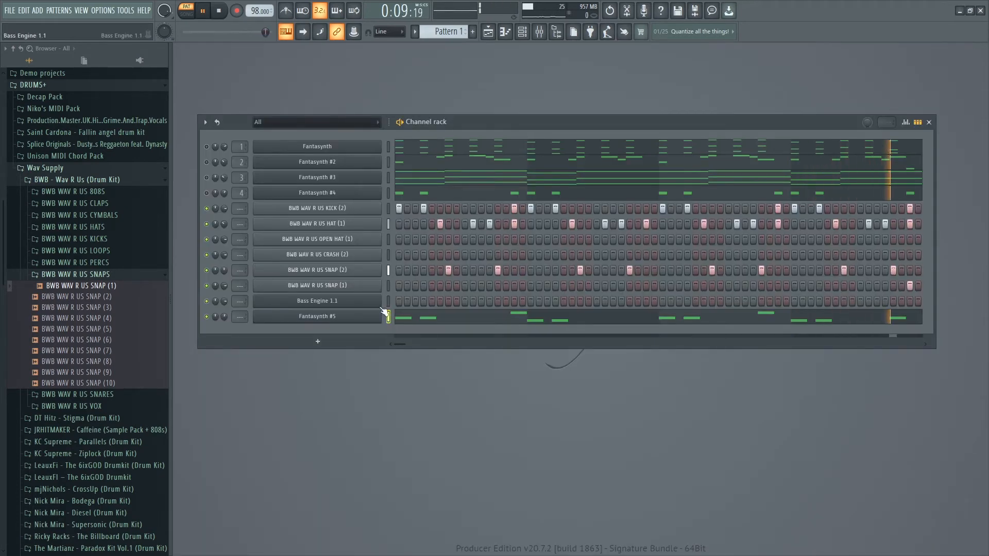
pyautogui.press('space')
pyautogui.rightClick(356, 322)
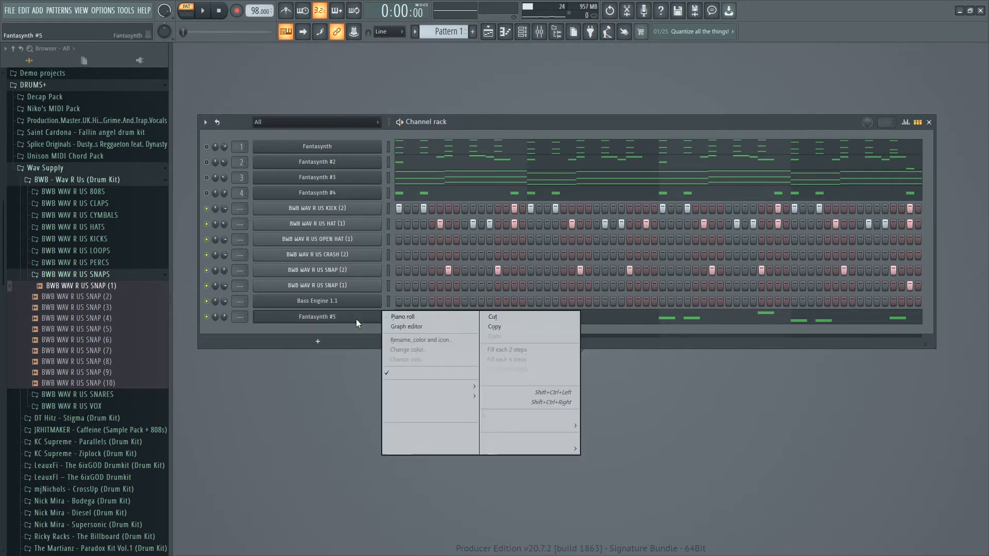
pyautogui.click(401, 317)
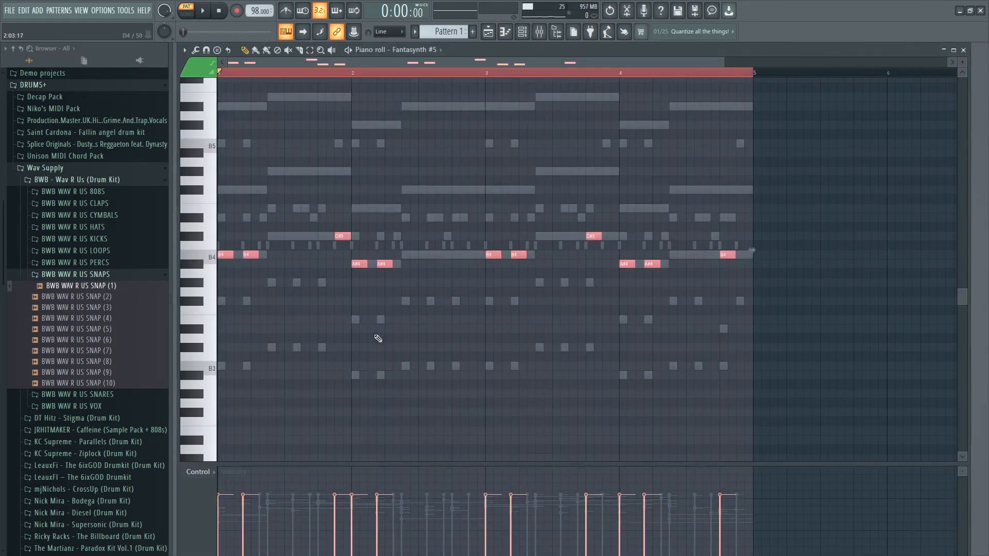
pyautogui.press('space')
pyautogui.press('space')
pyautogui.click(963, 50)
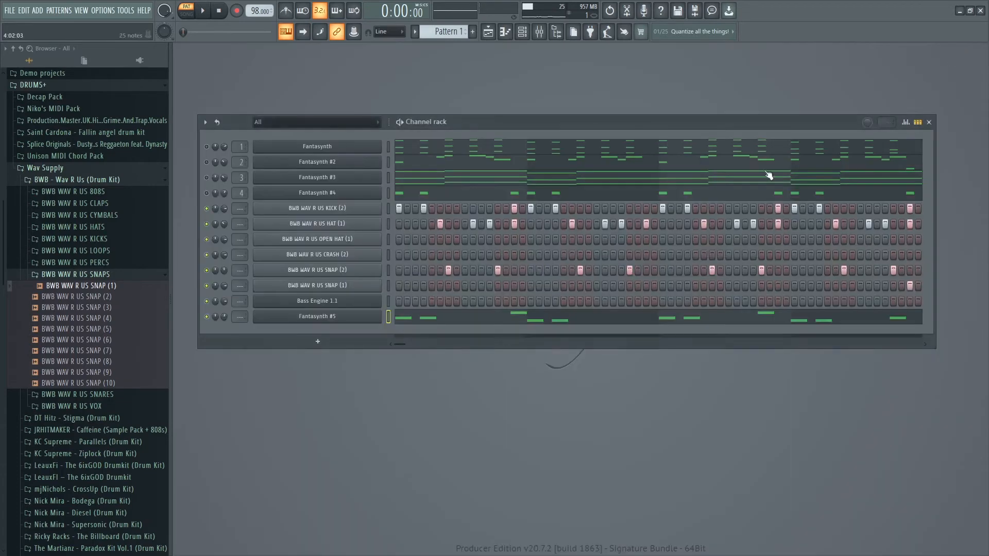
pyautogui.rightClick(350, 321)
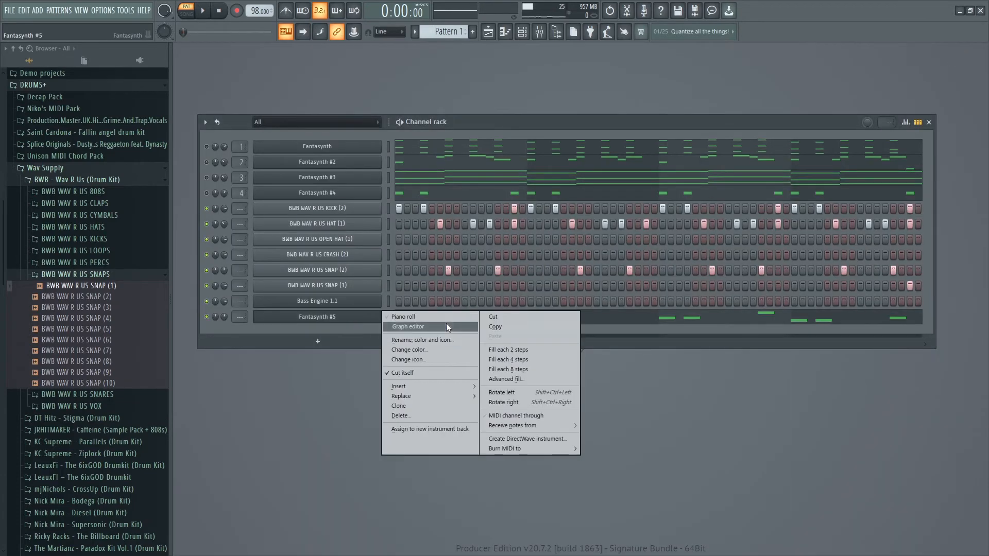
pyautogui.click(303, 327)
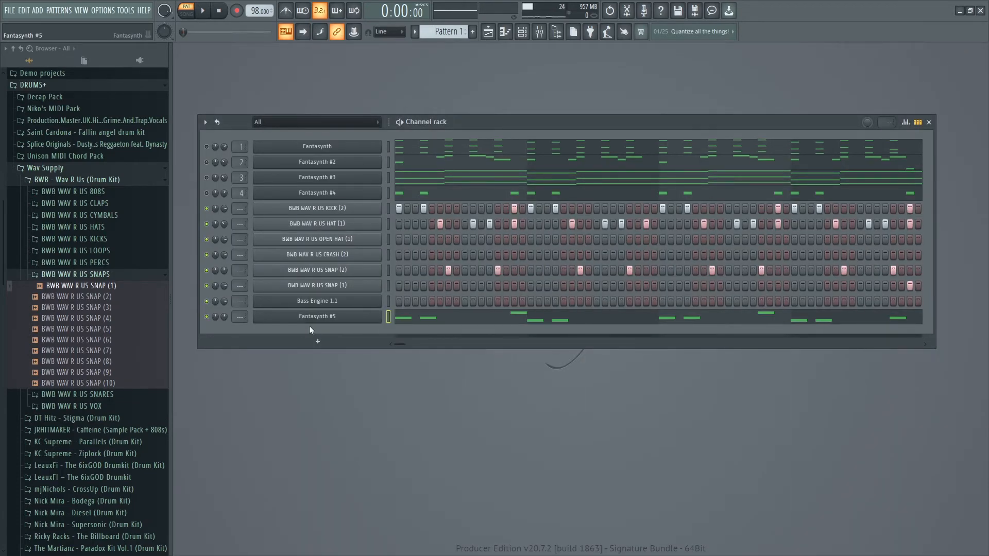
pyautogui.rightClick(376, 318)
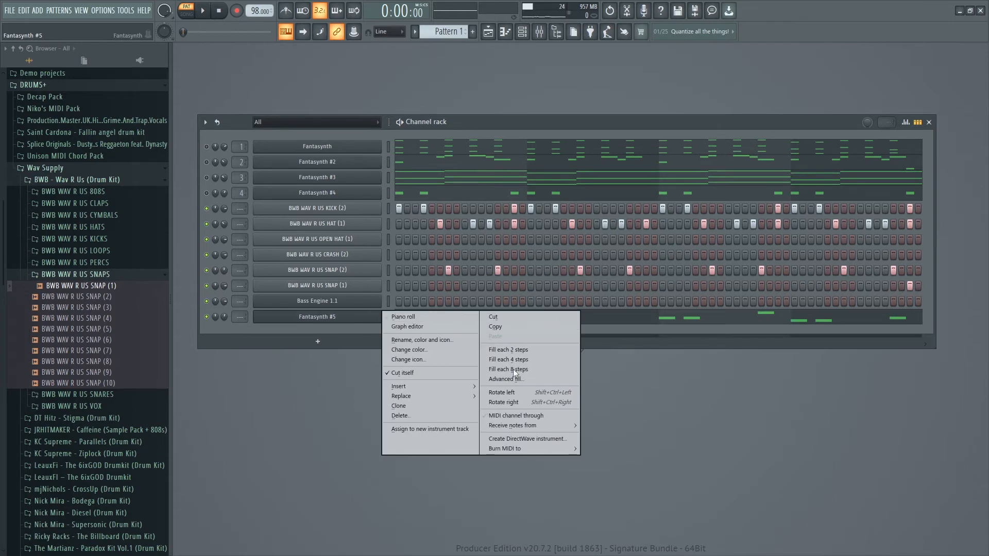
pyautogui.moveTo(545, 428)
pyautogui.moveTo(605, 460)
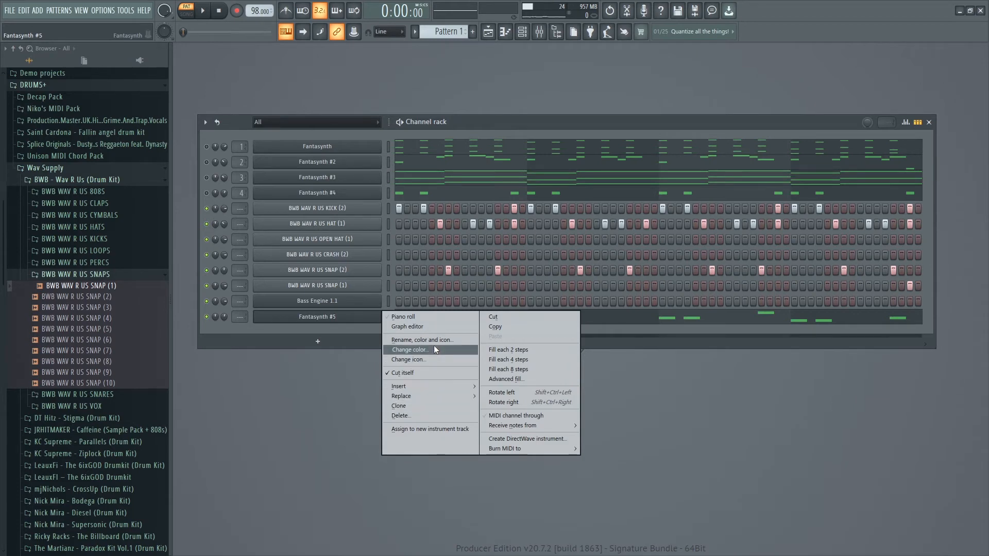
pyautogui.click(278, 334)
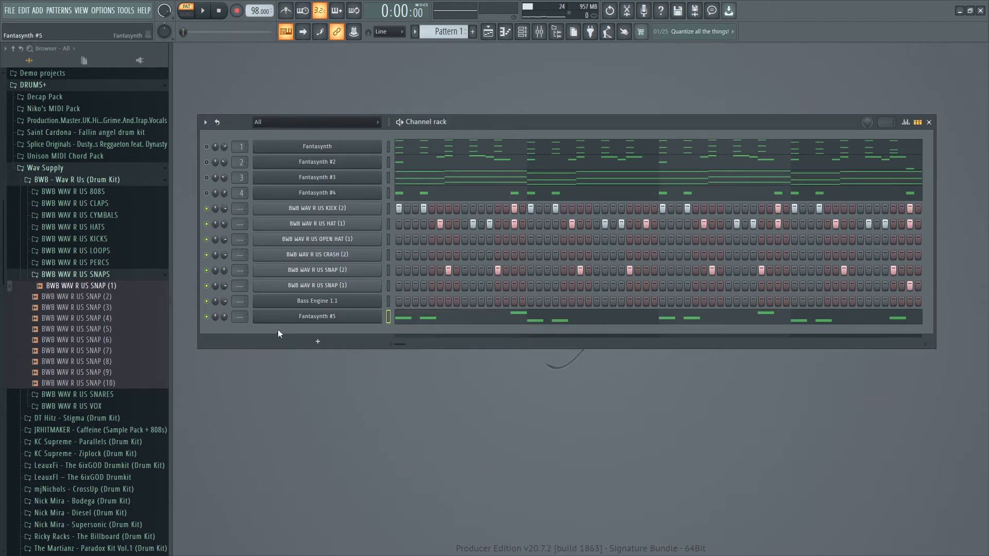
# - Cut the Fantasynth #5 notes from Pattern 1 and paste them into the same channel in a new Pattern 2
pyautogui.rightClick(317, 320)
pyautogui.click(531, 319)
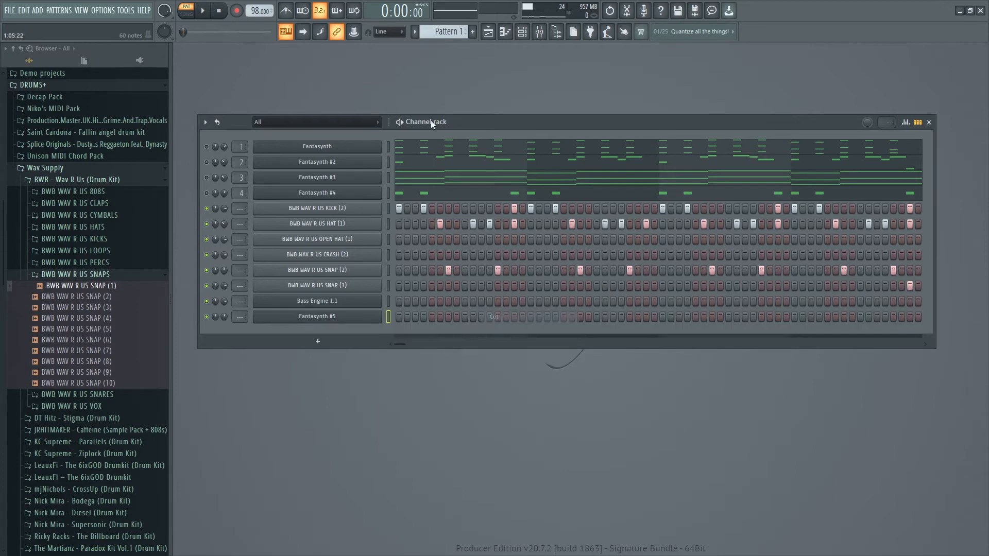
pyautogui.click(415, 32)
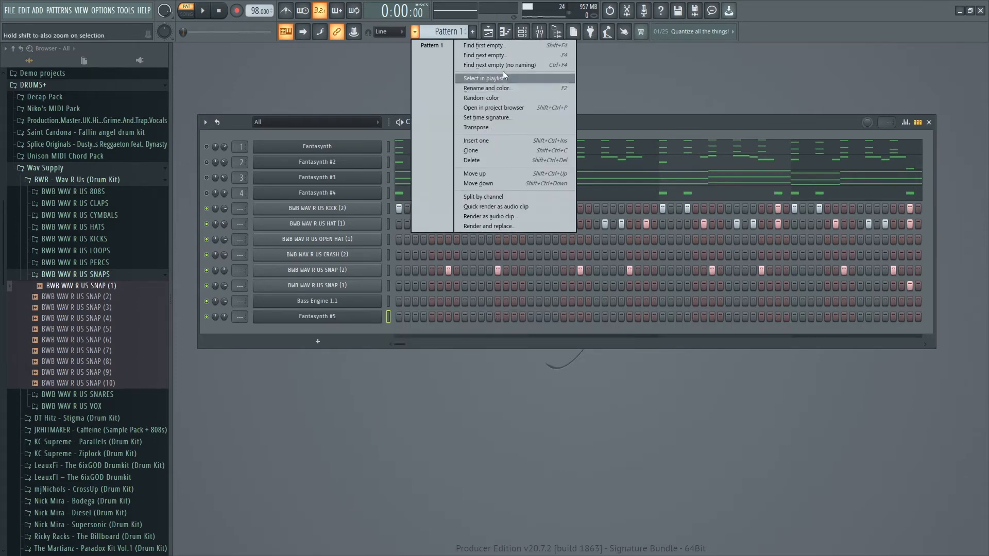
pyautogui.click(505, 65)
pyautogui.rightClick(329, 316)
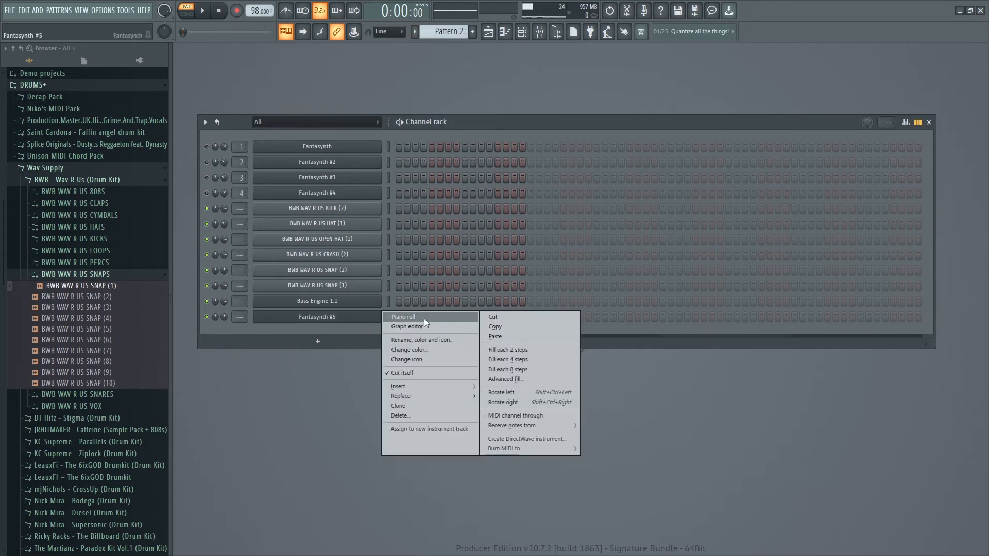
pyautogui.click(495, 335)
# - Quick-render Pattern 2 as an audio clip and open the rendered clip's channel settings
pyautogui.click(415, 32)
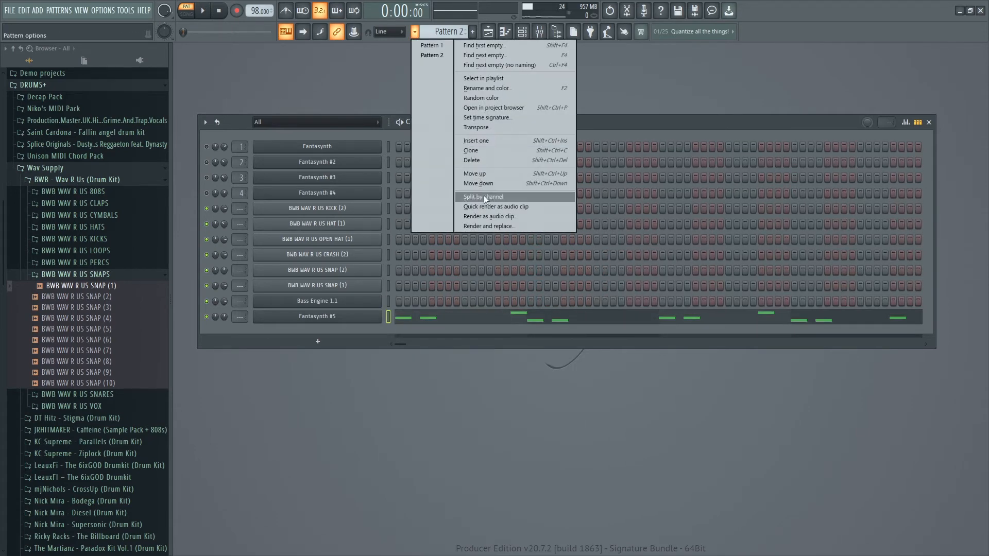
pyautogui.click(494, 207)
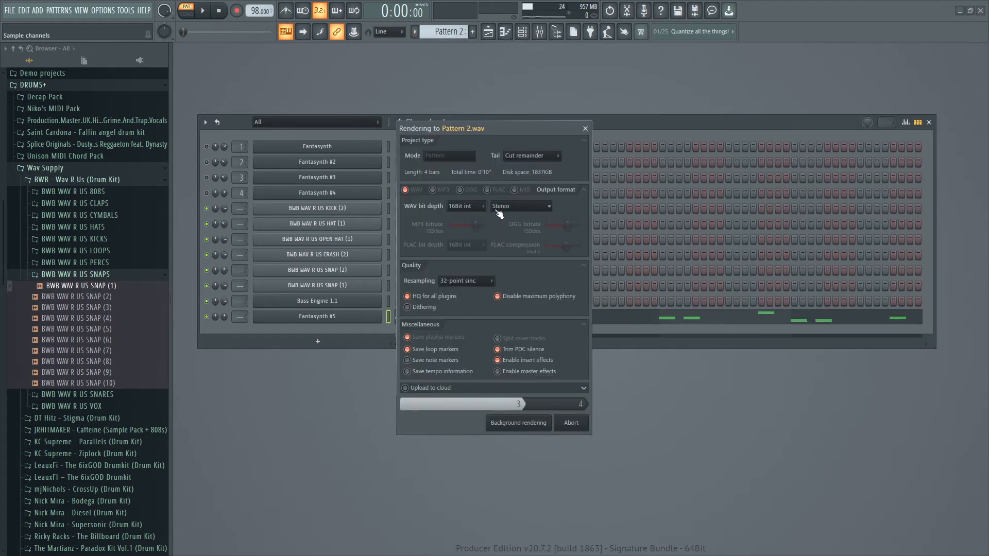
pyautogui.click(335, 150)
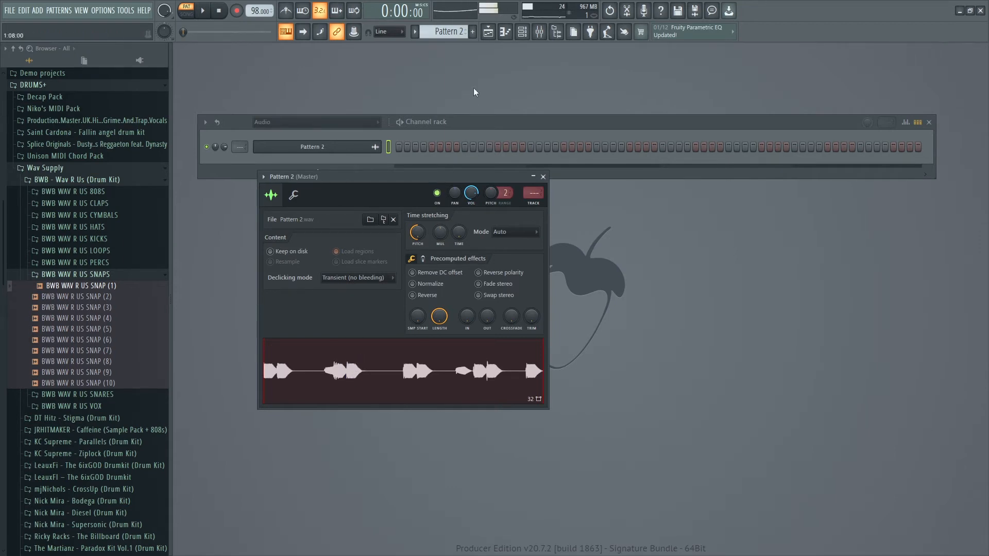
# - Place the Pattern 2 audio clip on playlist Track 2 and the Pattern 1 clip on Track 1, both starting at bar 1
pyautogui.click(490, 35)
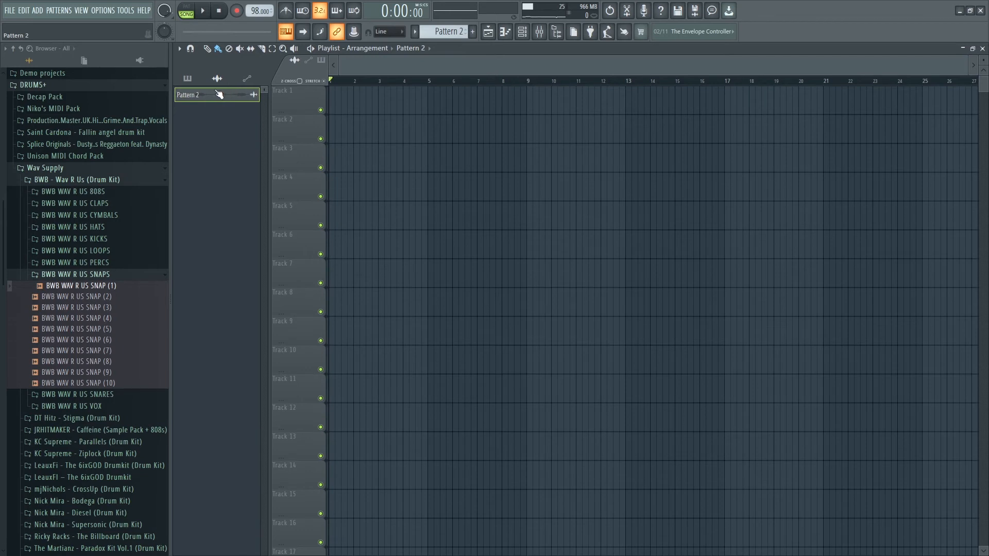
pyautogui.moveTo(282, 106); pyautogui.dragTo(329, 132)
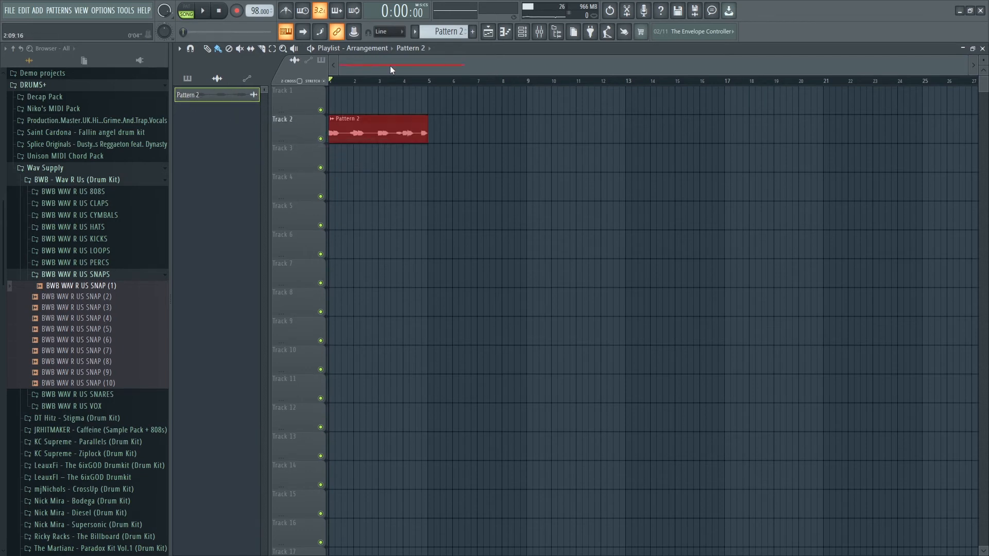
pyautogui.click(419, 87)
pyautogui.moveTo(371, 101); pyautogui.dragTo(308, 105)
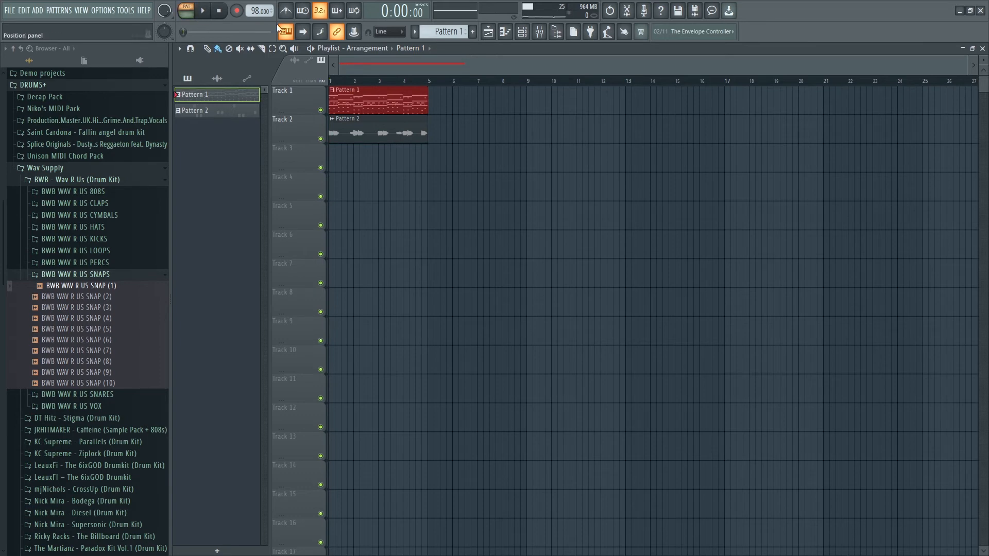
# - Mute the Fantasynth #5 channel and play the arrangement in song mode
pyautogui.click(522, 31)
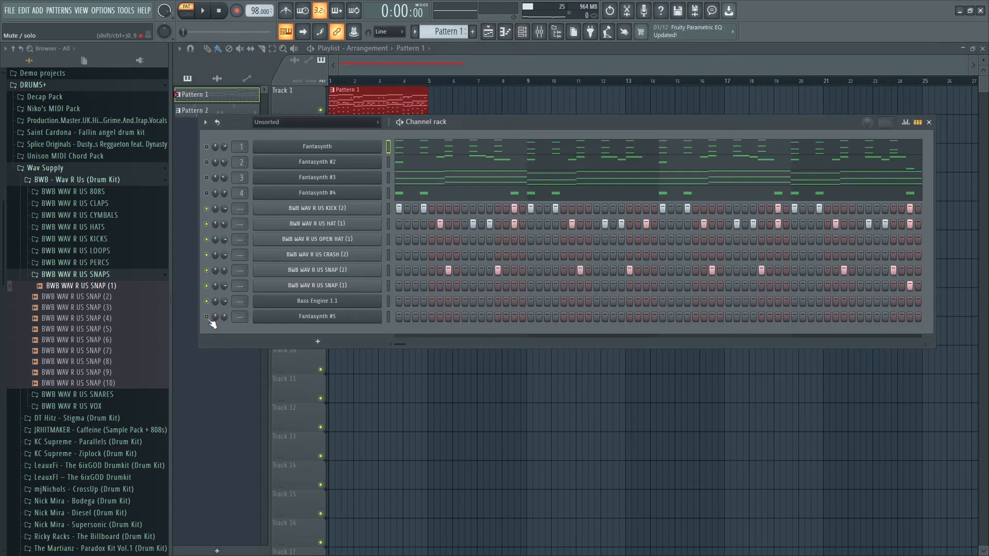
pyautogui.press('space')
pyautogui.press('space')
pyautogui.click(187, 11)
pyautogui.press('space')
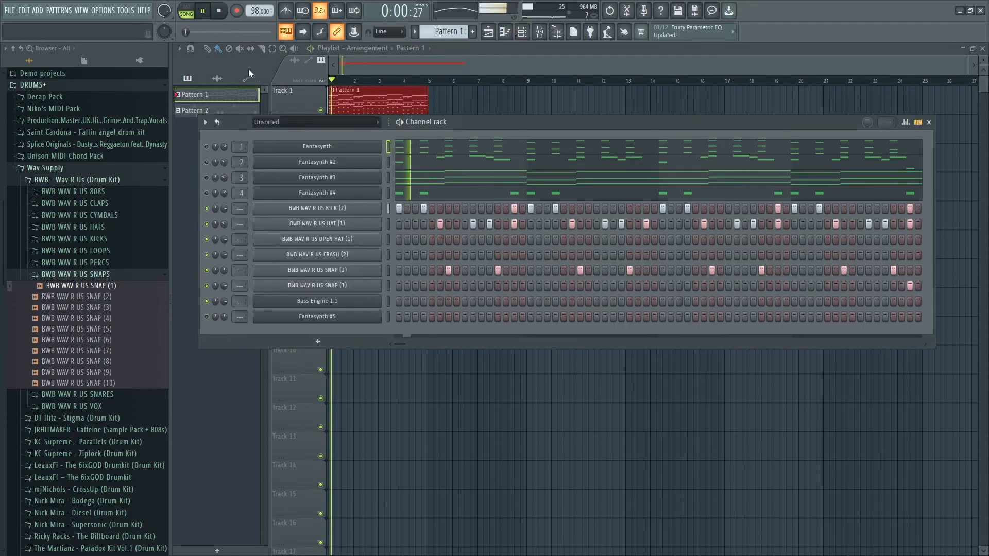
# - Unmute the Fantasynth, #2, #3 and #4 channels during playback and move the channel rack below the playlist clips, ending with playback stopped
pyautogui.click(206, 193)
pyautogui.click(206, 147)
pyautogui.click(206, 162)
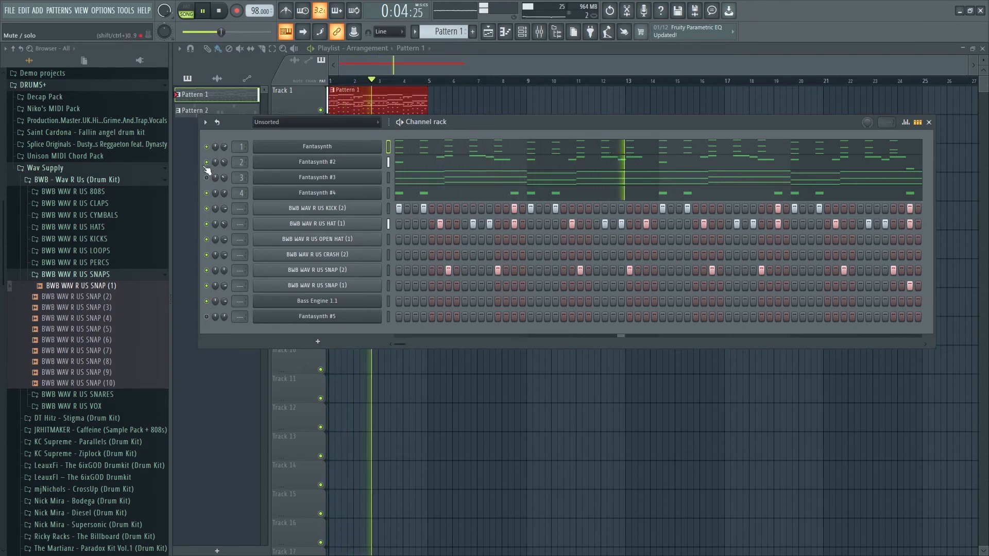
pyautogui.moveTo(552, 122); pyautogui.dragTo(535, 217)
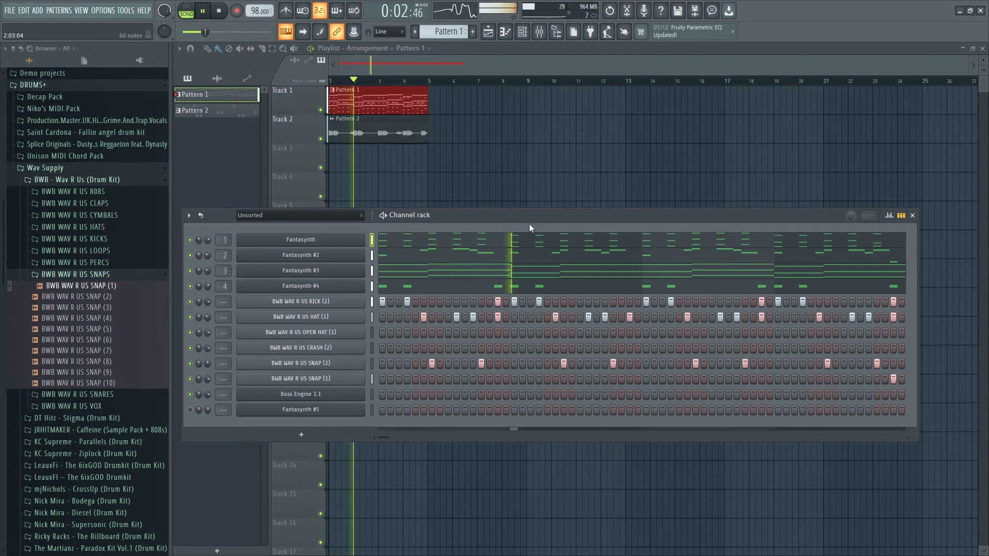
pyautogui.press('space')
pyautogui.moveTo(523, 219); pyautogui.dragTo(523, 203)
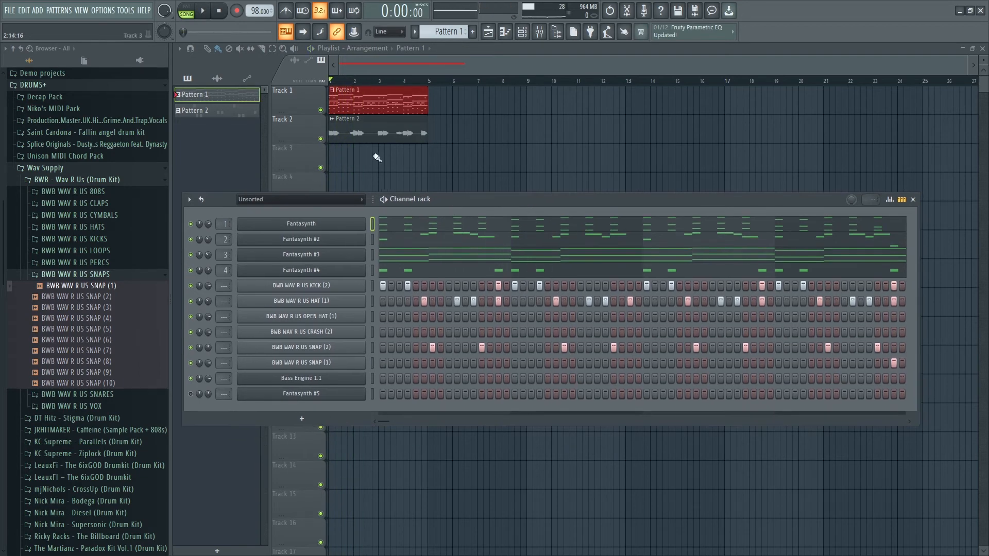
# - Delete the Pattern 2 audio clip from Track 2 and cut the Fantasynth #5 notes from Pattern 2
pyautogui.rightClick(380, 143)
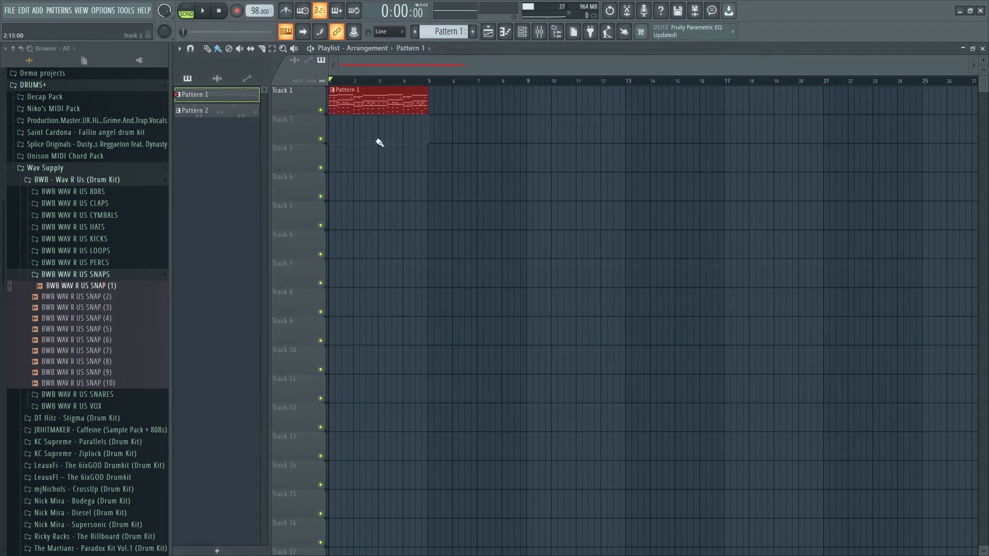
pyautogui.click(522, 33)
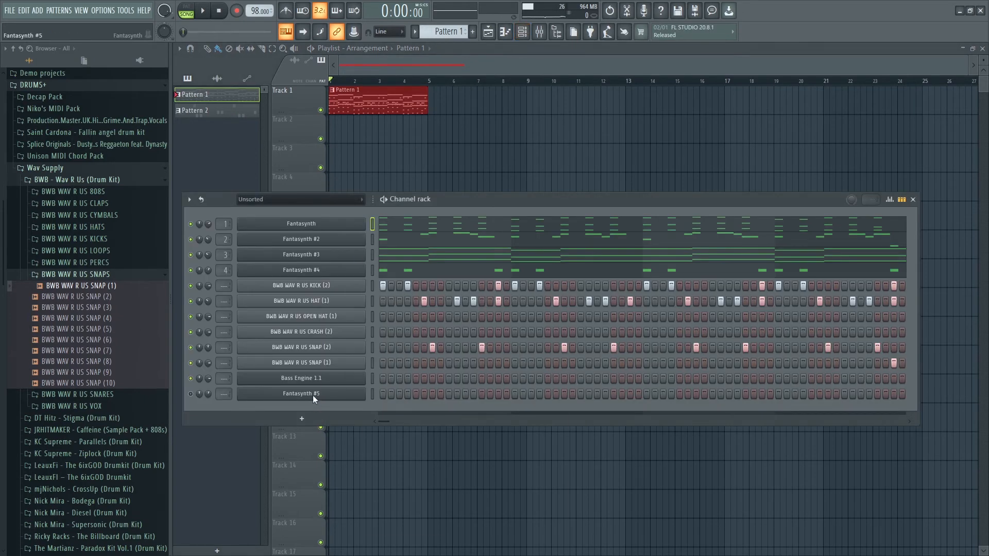
pyautogui.rightClick(313, 395)
pyautogui.click(416, 33)
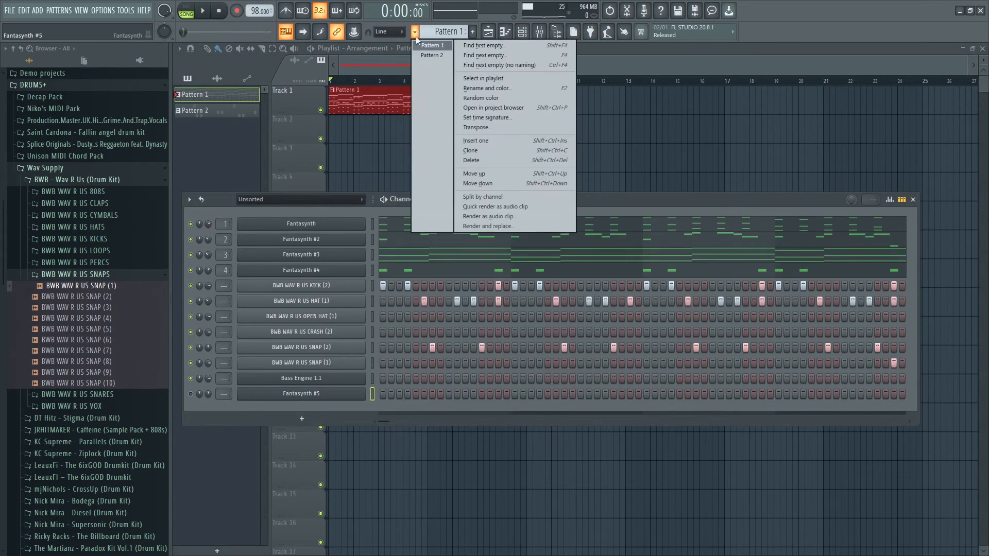
pyautogui.click(424, 56)
pyautogui.rightClick(359, 397)
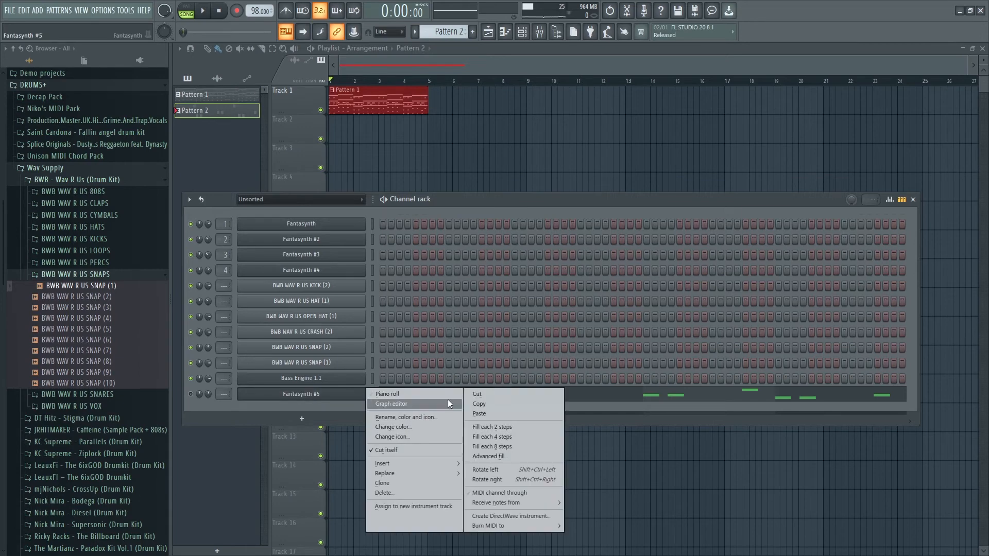
pyautogui.click(479, 395)
# - Delete the Fantasynth #5 channel from the channel rack
pyautogui.rightClick(341, 396)
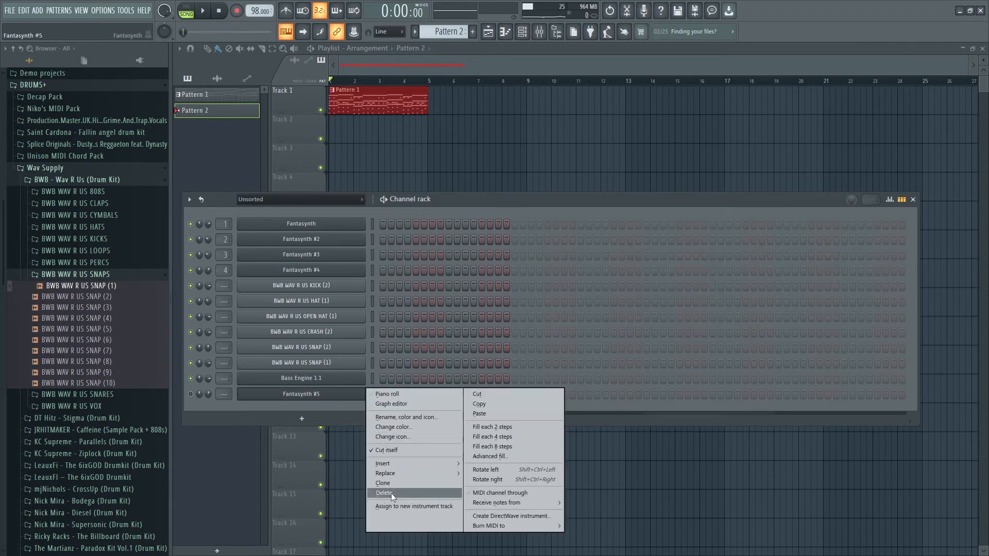
pyautogui.click(391, 493)
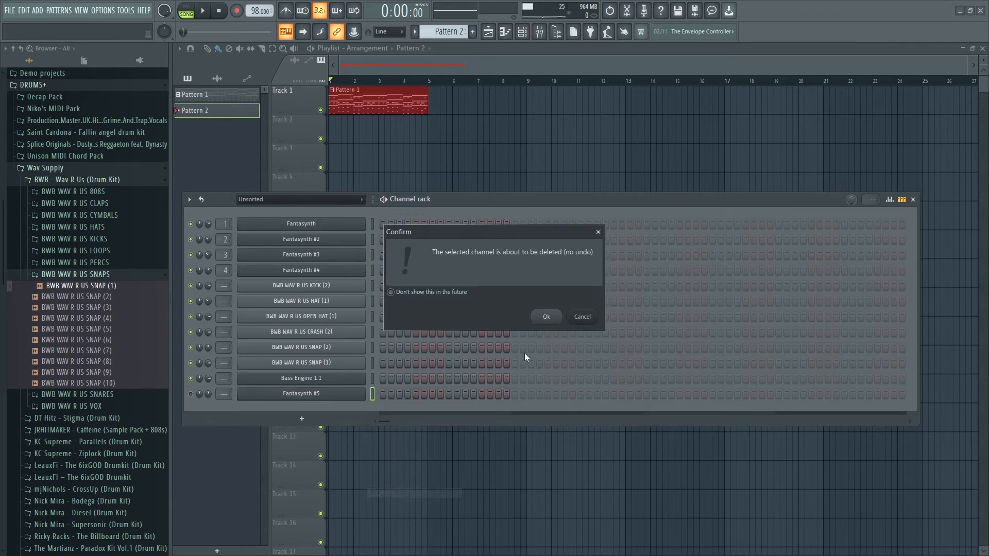
pyautogui.click(543, 317)
# - Paste the cut bass notes into the Bass Engine 1.1 channel of Pattern 1
pyautogui.click(417, 34)
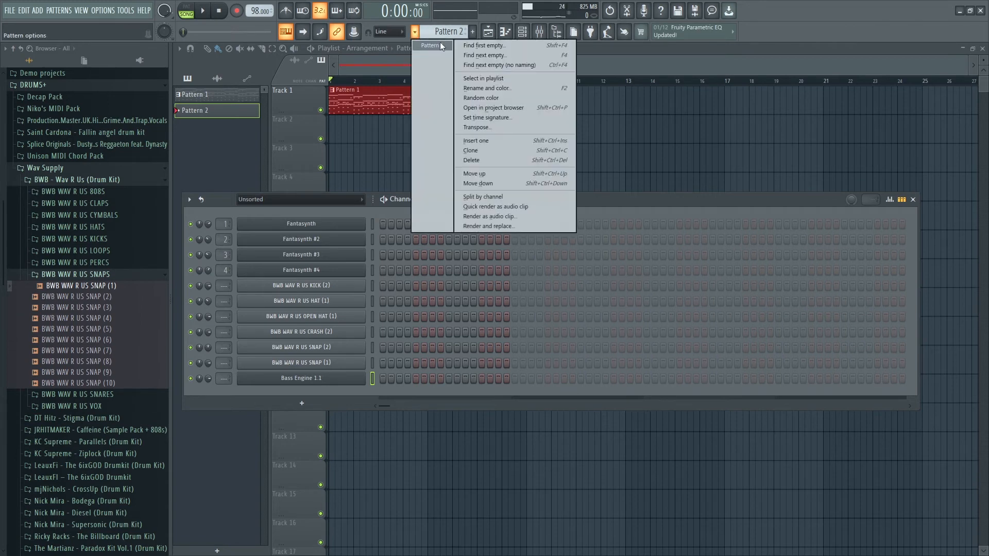
pyautogui.click(430, 46)
pyautogui.rightClick(355, 378)
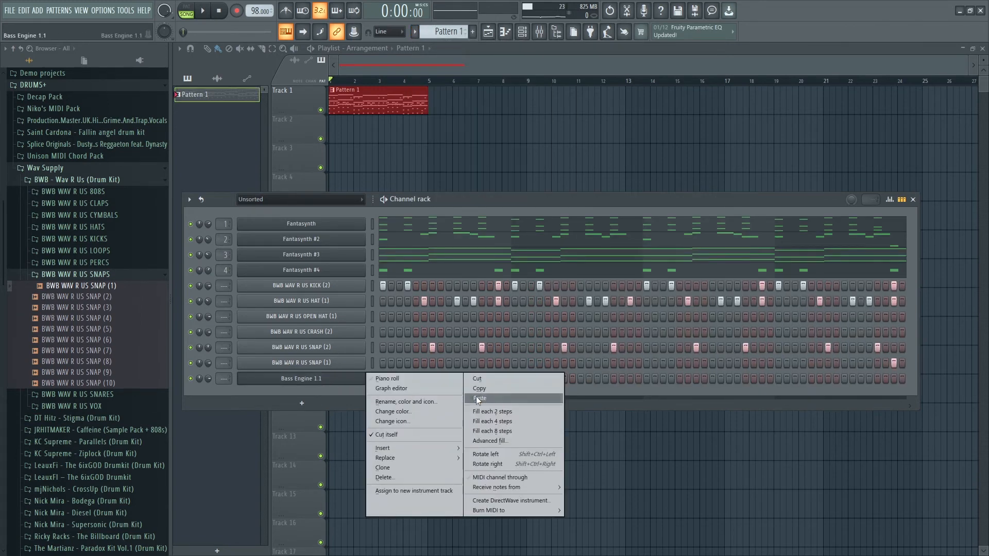
pyautogui.click(494, 400)
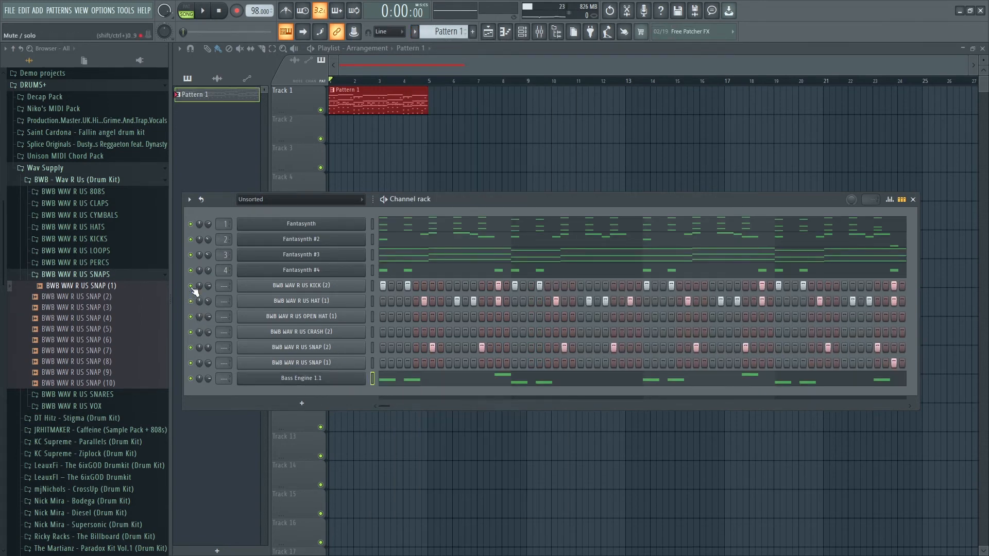
# - Mute the drum channels and play the Fantasynth melodies together with the Bass Engine 1.1 line
pyautogui.rightClick(197, 384)
pyautogui.click(216, 387)
pyautogui.press('space')
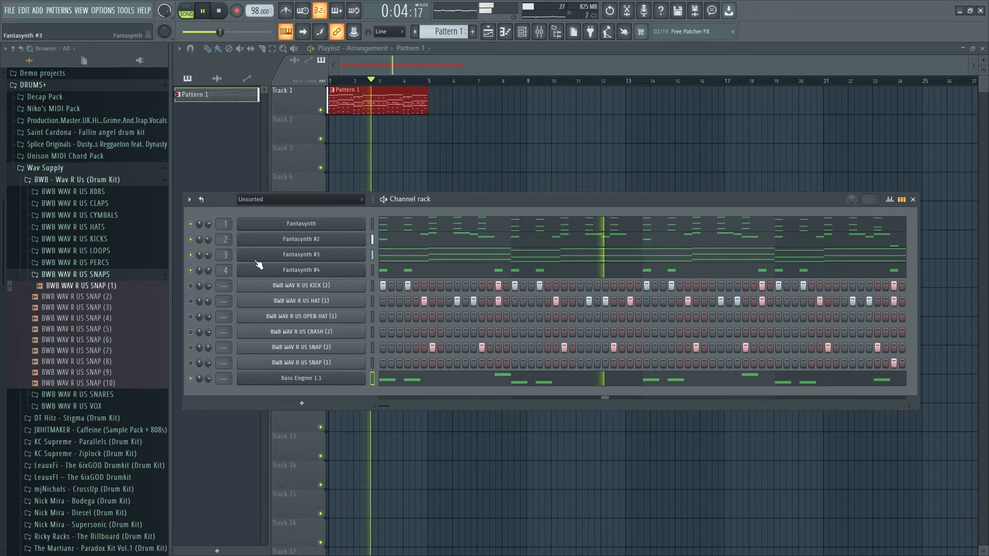
# - Transpose all Bass Engine 1.1 notes down one octave in the piano roll during playback, ending with playback stopped
pyautogui.rightClick(368, 376)
pyautogui.click(378, 379)
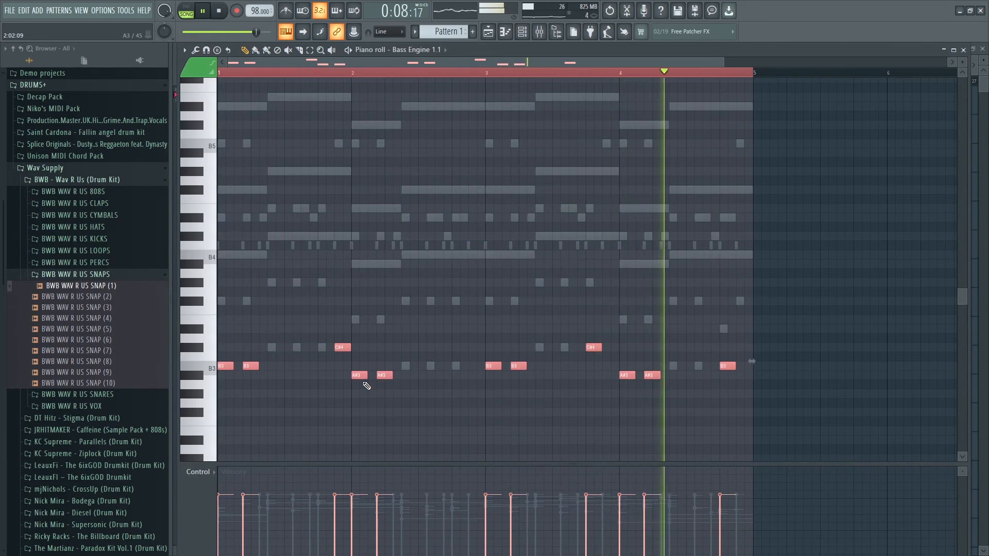
pyautogui.hotkey('ctrl', 'Down')
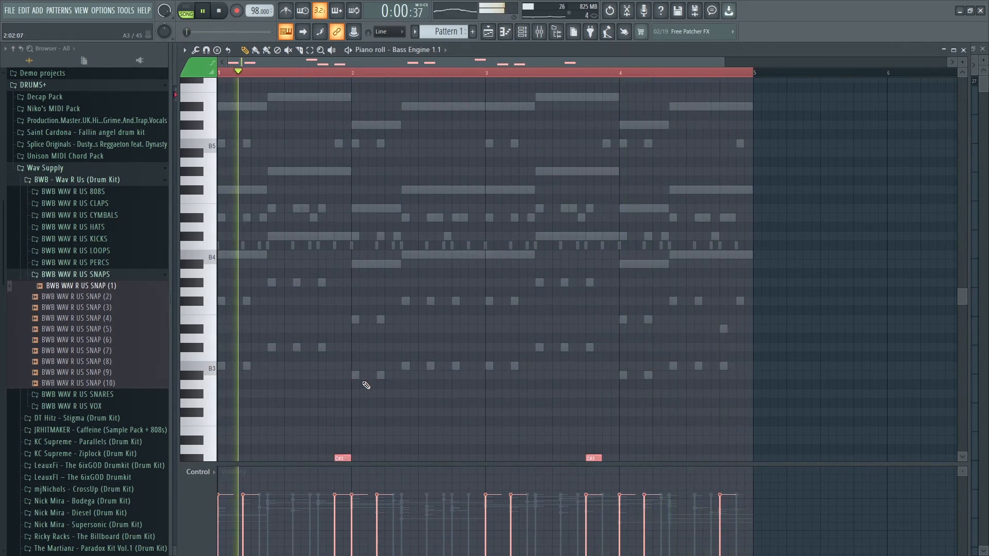
pyautogui.scroll(-4, 371, 378)
pyautogui.scroll(-2, 374, 372)
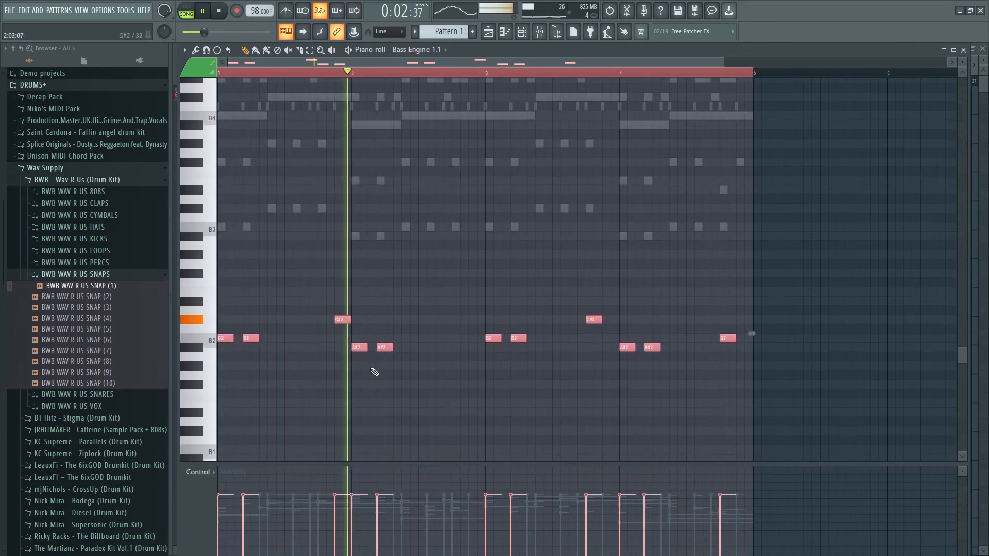
pyautogui.press('space')
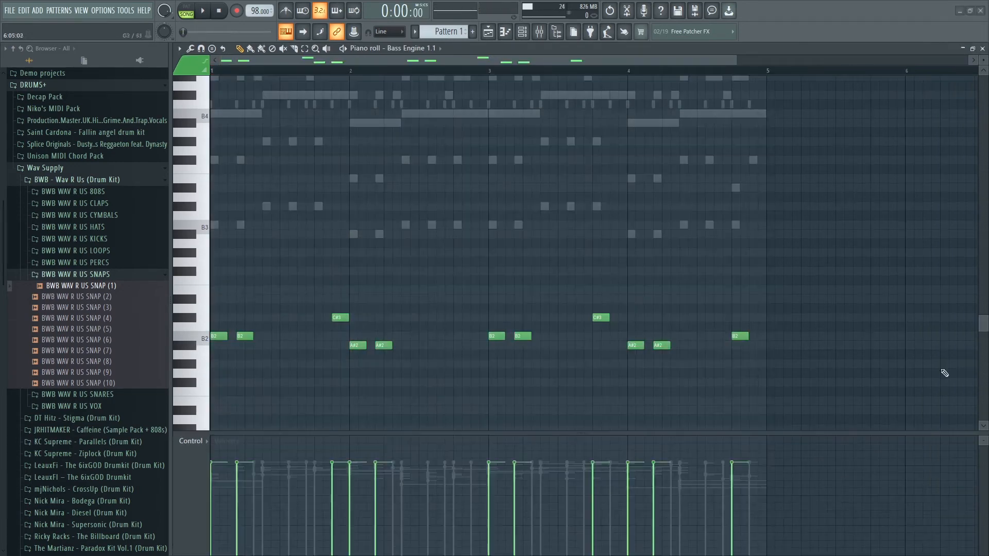
# - Play back the Bass Engine 1.1 line and raise the two A#2 notes at the start of bar 2 to B2
pyautogui.press('space')
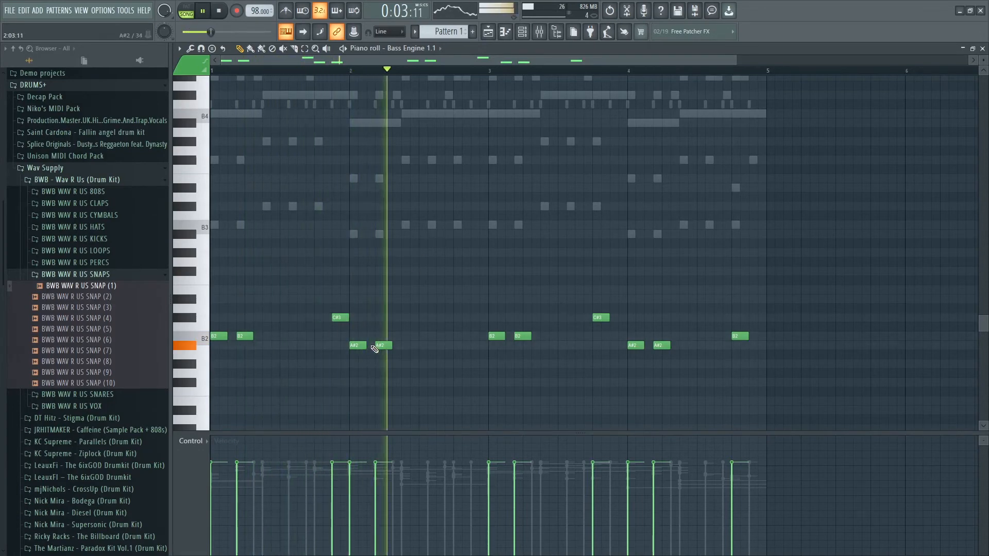
pyautogui.press('space')
pyautogui.moveTo(403, 367); pyautogui.dragTo(360, 340)
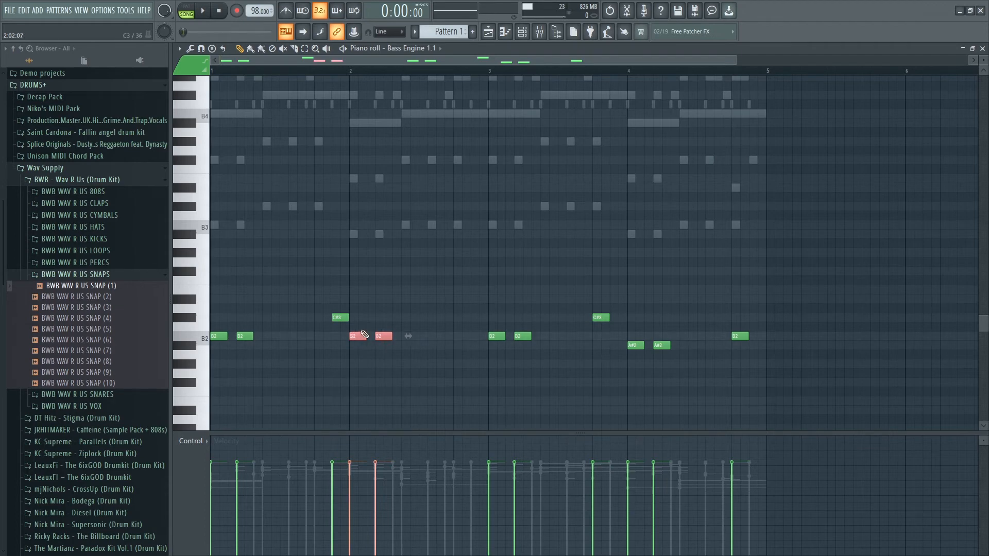
# - Play back the Bass Engine 1.1 line and raise the two A#2 notes at the start of bar 4 to B2
pyautogui.press('space')
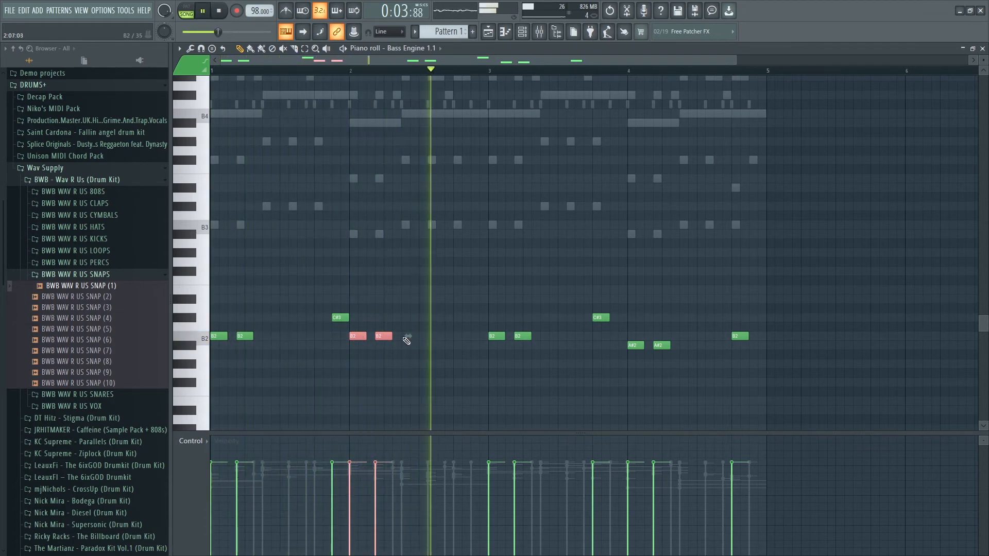
pyautogui.moveTo(670, 367); pyautogui.dragTo(633, 333)
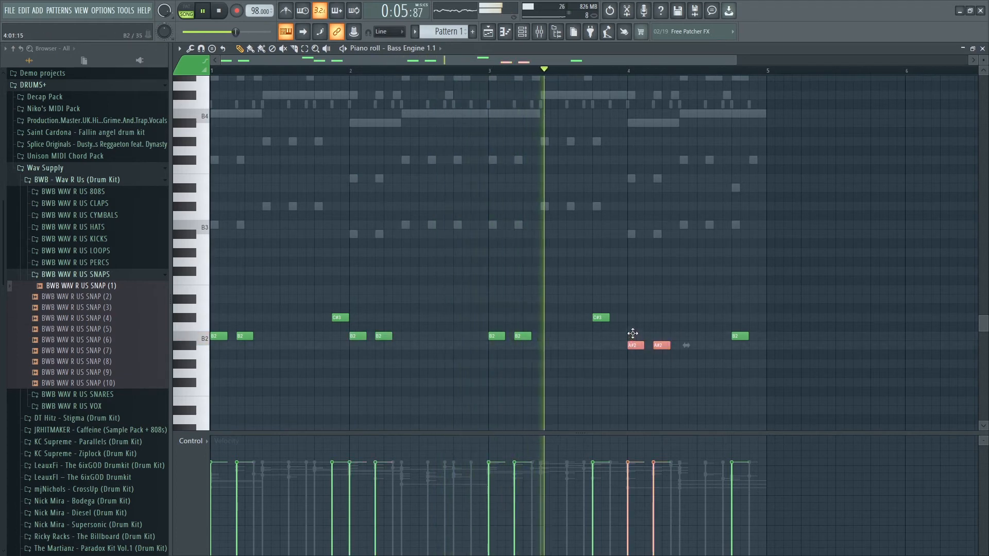
pyautogui.hotkey('shift', 'Up')
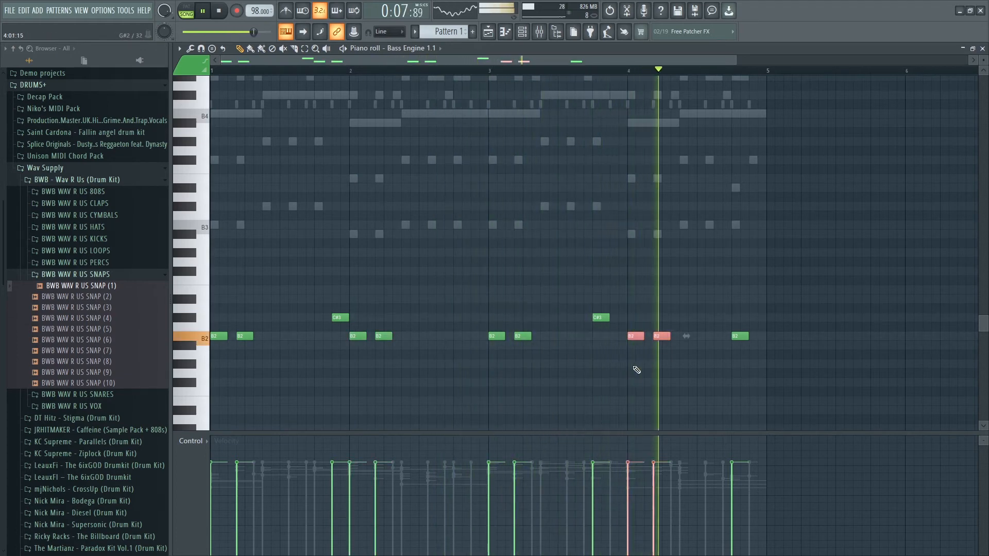
# - Shift bar 3's C#3 bass note to end at bar 4, and move the last B2 note to C#3 at bar 4's end
pyautogui.moveTo(603, 318); pyautogui.dragTo(620, 319)
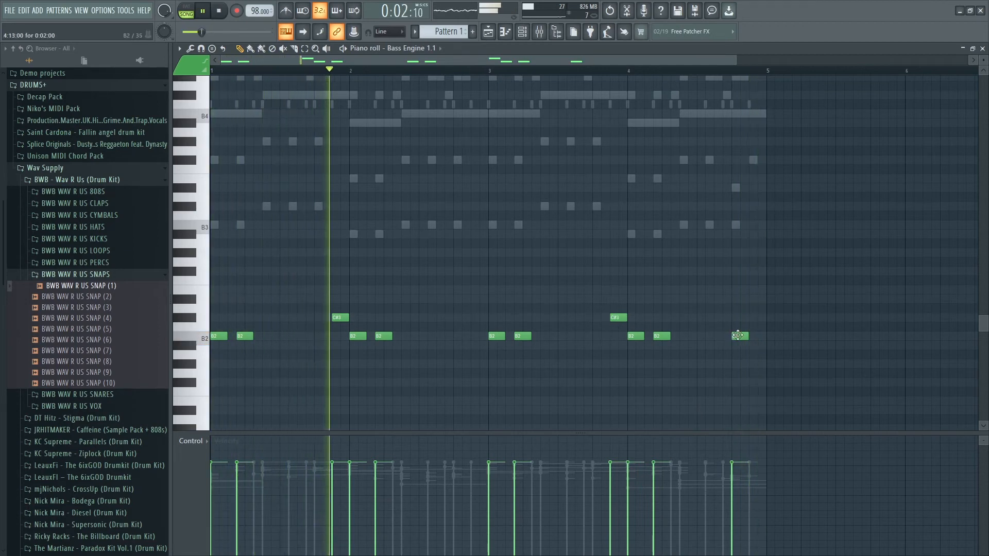
pyautogui.moveTo(737, 335); pyautogui.dragTo(754, 314)
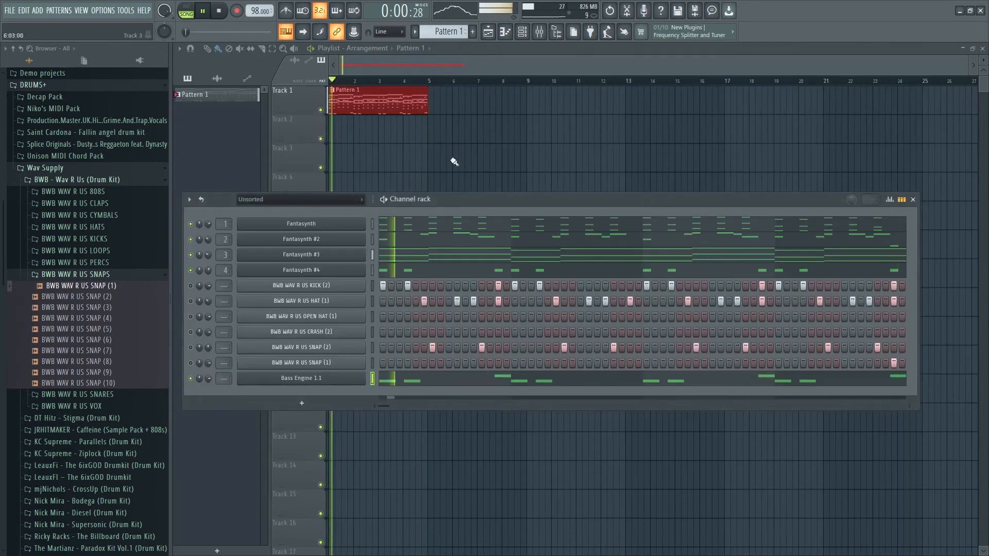
# - Reactivate all muted channels by soloing and unsoloing BWB WAV R US KICK (2), and play the full beat
pyautogui.rightClick(190, 287)
pyautogui.rightClick(190, 287)
pyautogui.rightClick(189, 287)
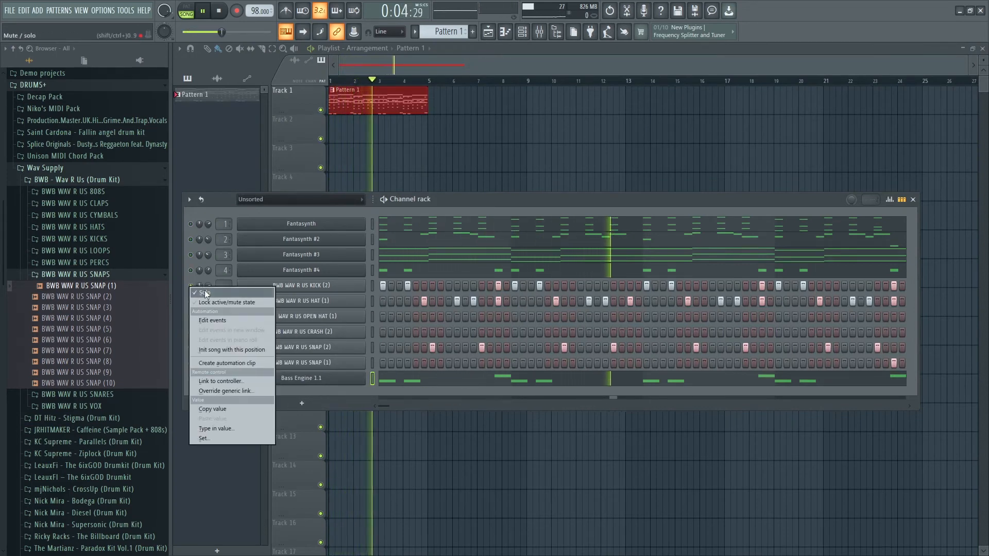
pyautogui.click(205, 293)
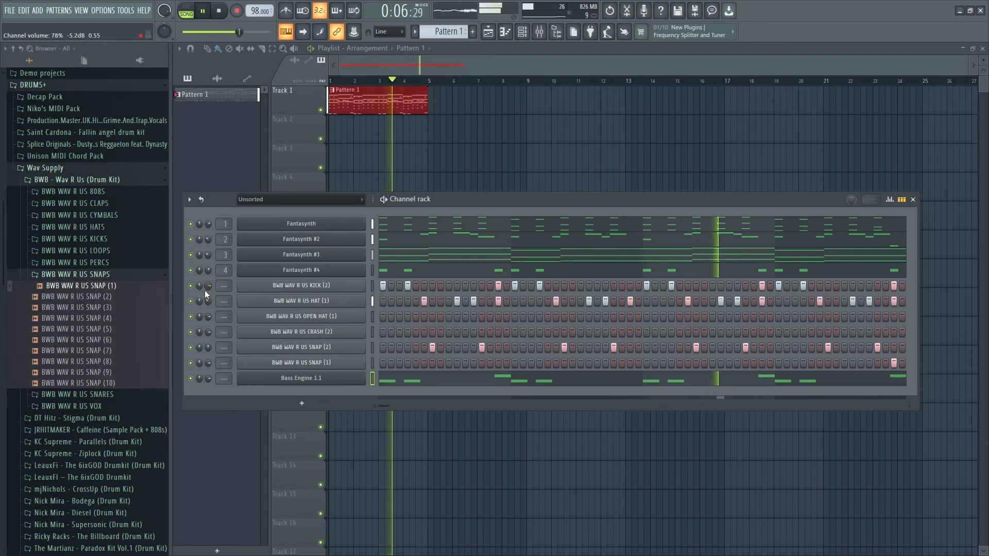
pyautogui.click(311, 350)
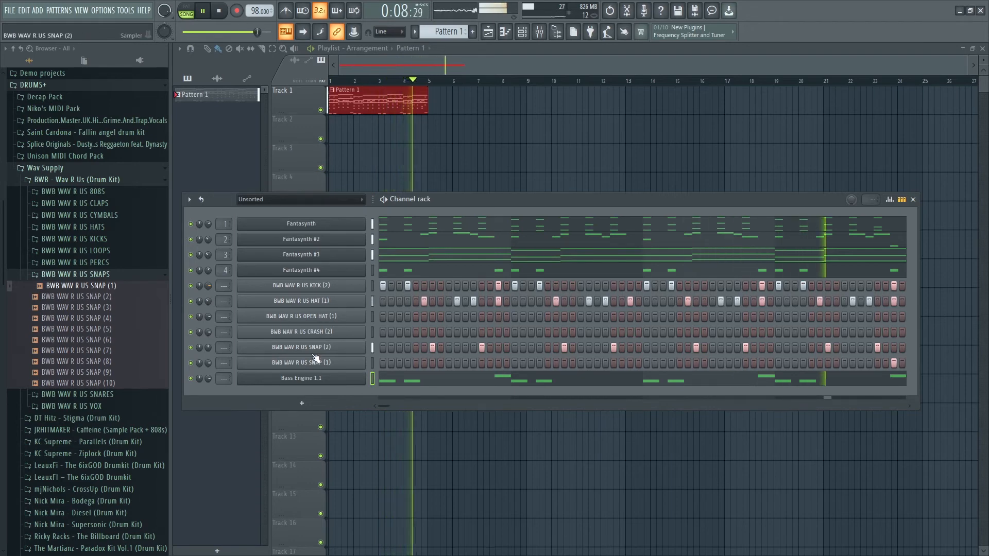
pyautogui.press('space')
# - Add a BWB WAV R US OPEN HAT (1) hit on step 63 and a BWB WAV R US CRASH (2) hit on step 1
pyautogui.click(302, 316)
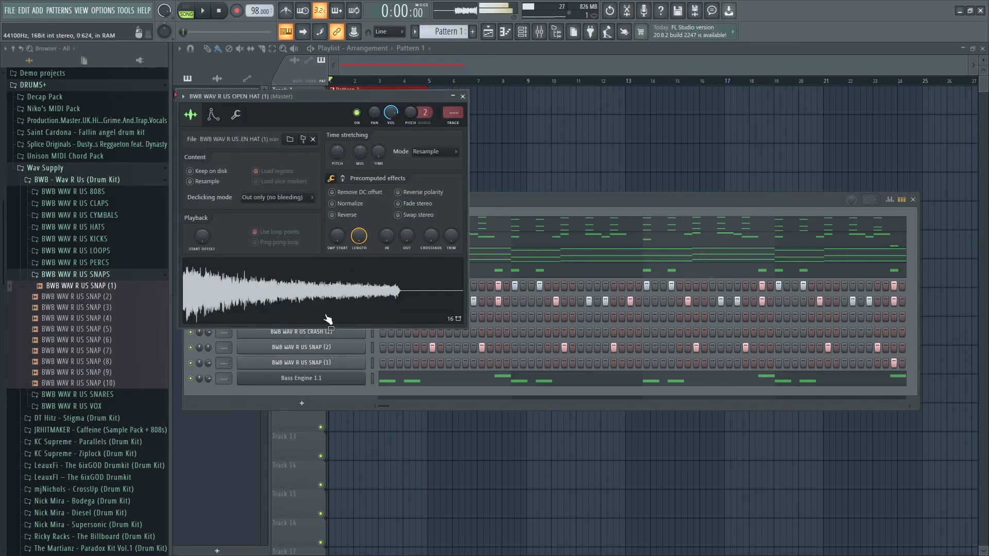
pyautogui.click(894, 317)
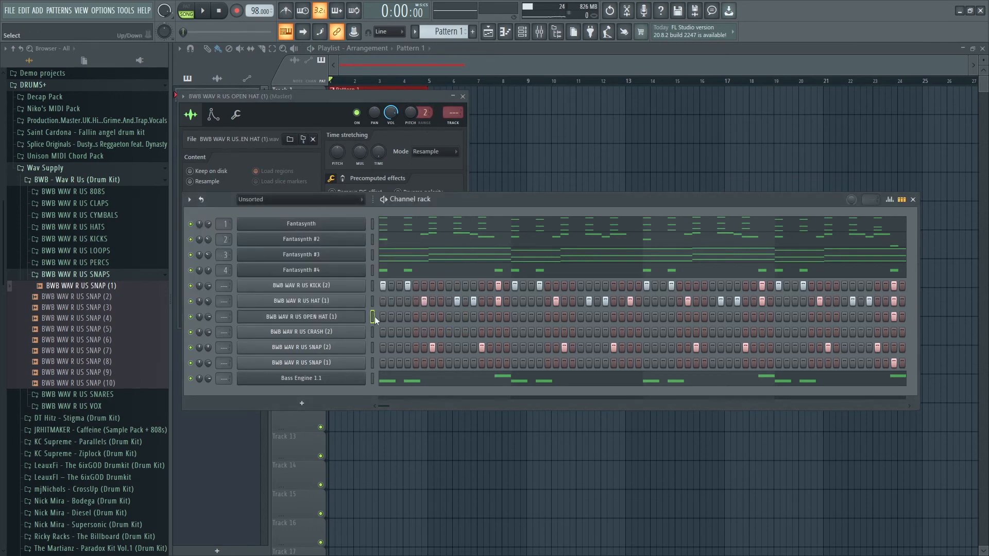
pyautogui.click(382, 332)
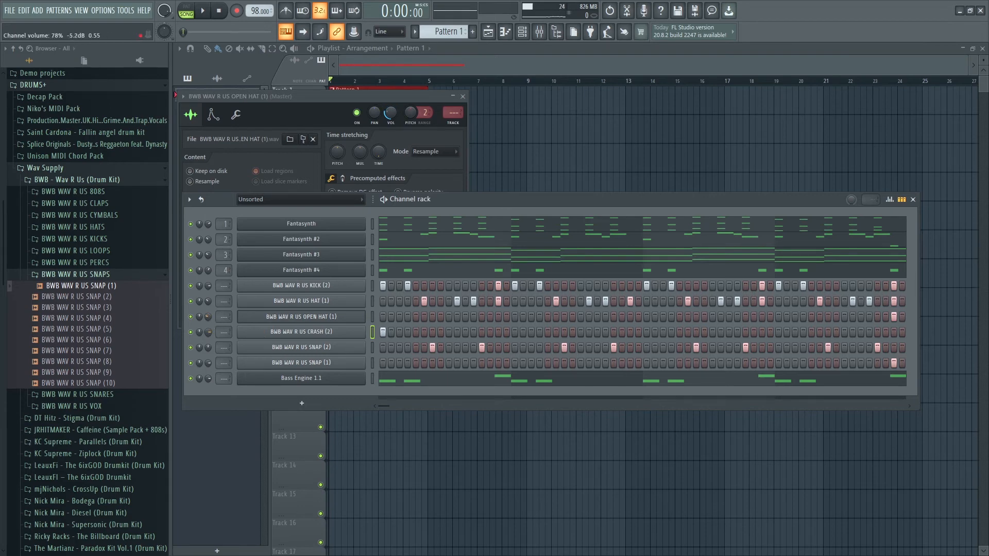
# - Set the Bass Engine 1.1 channel volume to 48% during playback and close the open hat's sampler window
pyautogui.press('space')
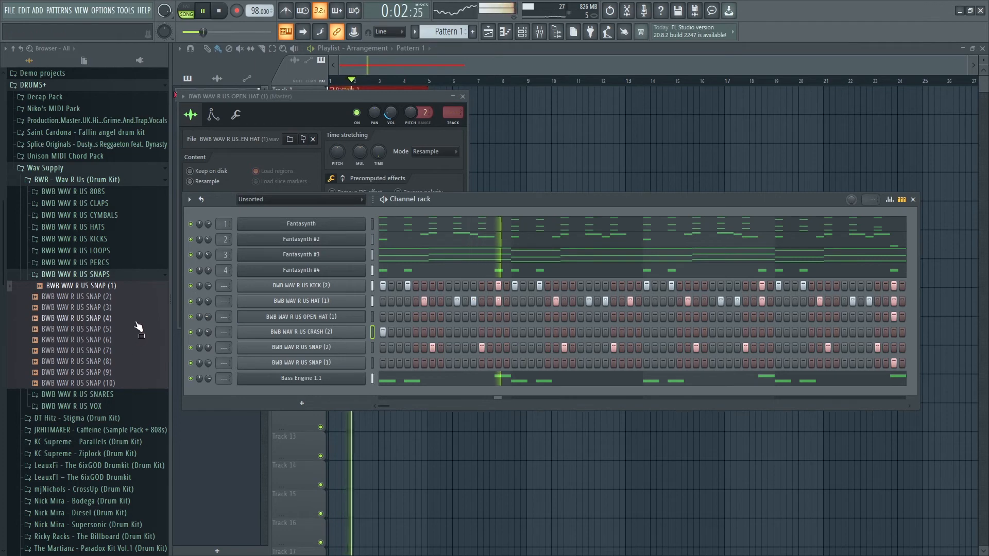
pyautogui.moveTo(210, 380)
pyautogui.mouseDown()
pyautogui.moveTo(210, 394)
pyautogui.moveTo(208, 378)
pyautogui.mouseUp()
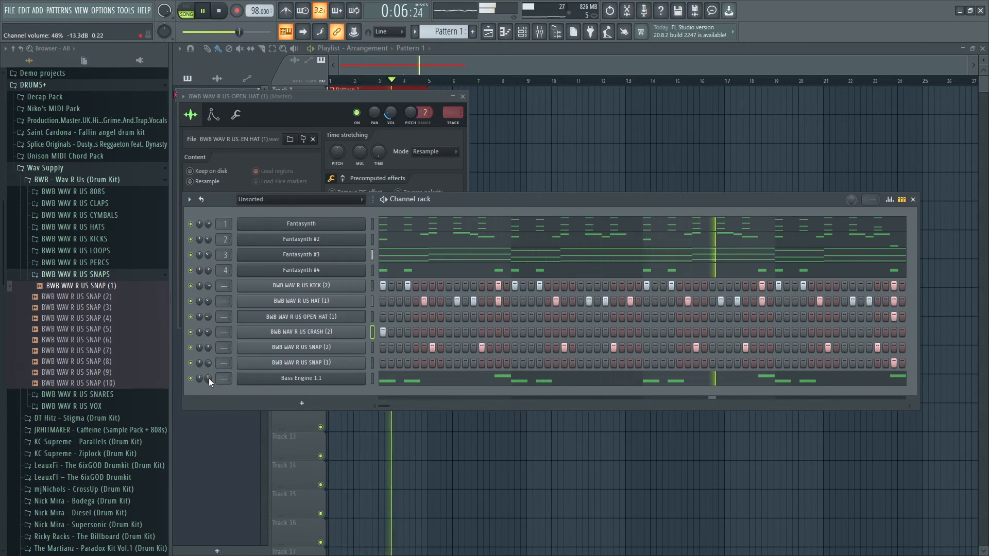
pyautogui.click(301, 316)
pyautogui.click(462, 96)
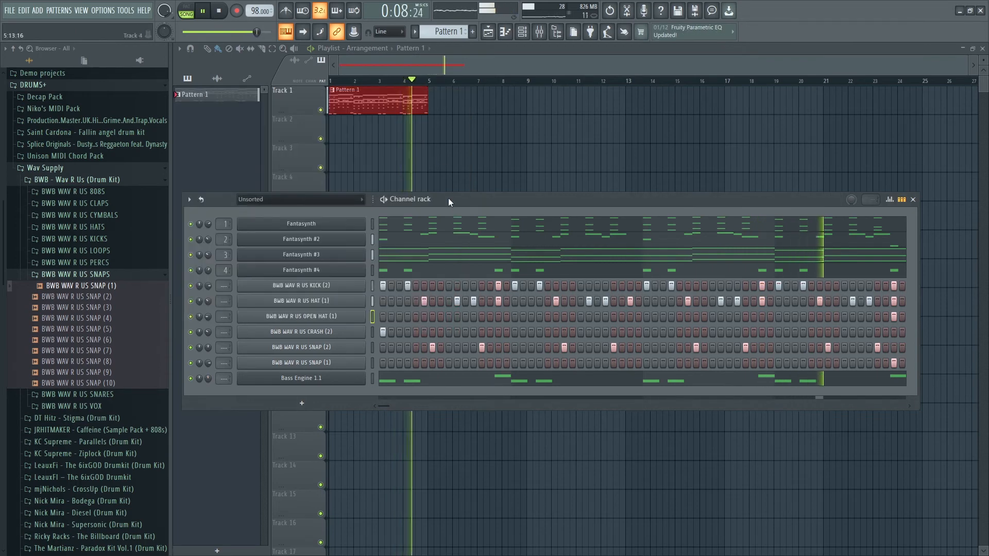
# - Move the Channel rack upward and close the playlist window
pyautogui.click(265, 97)
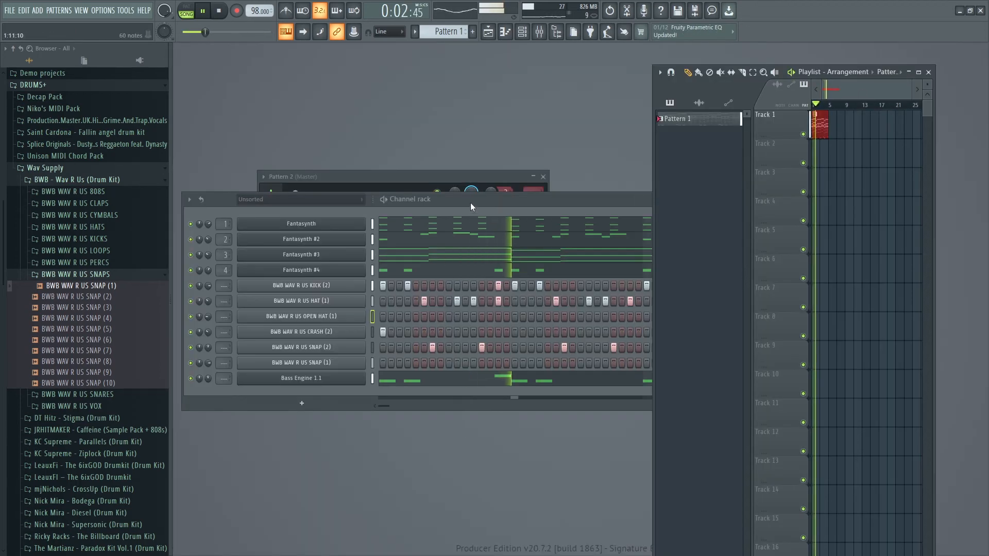
pyautogui.moveTo(471, 203); pyautogui.dragTo(481, 96)
pyautogui.click(928, 73)
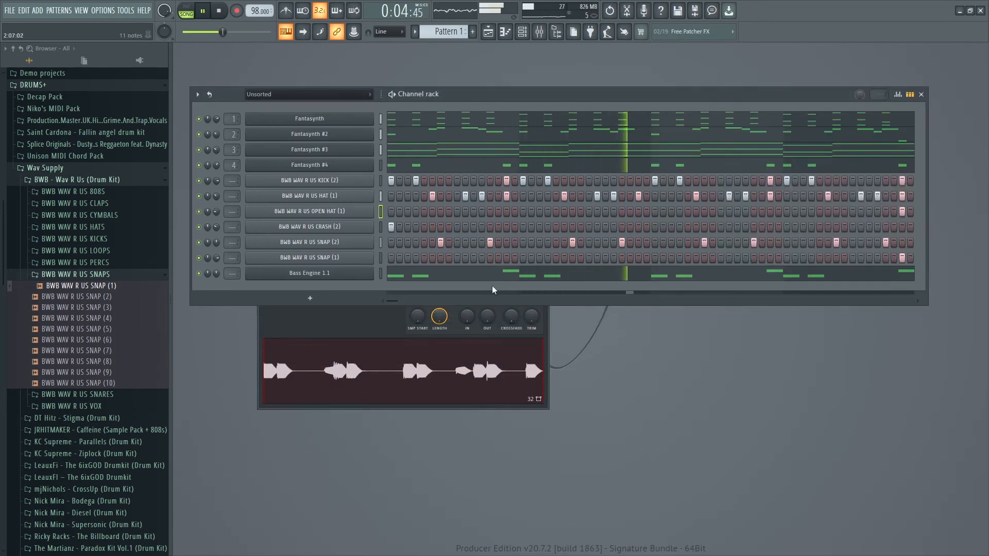
# - Show all channels in the Channel rack and delete the Pattern 2 audio channel
pyautogui.click(293, 94)
pyautogui.click(291, 105)
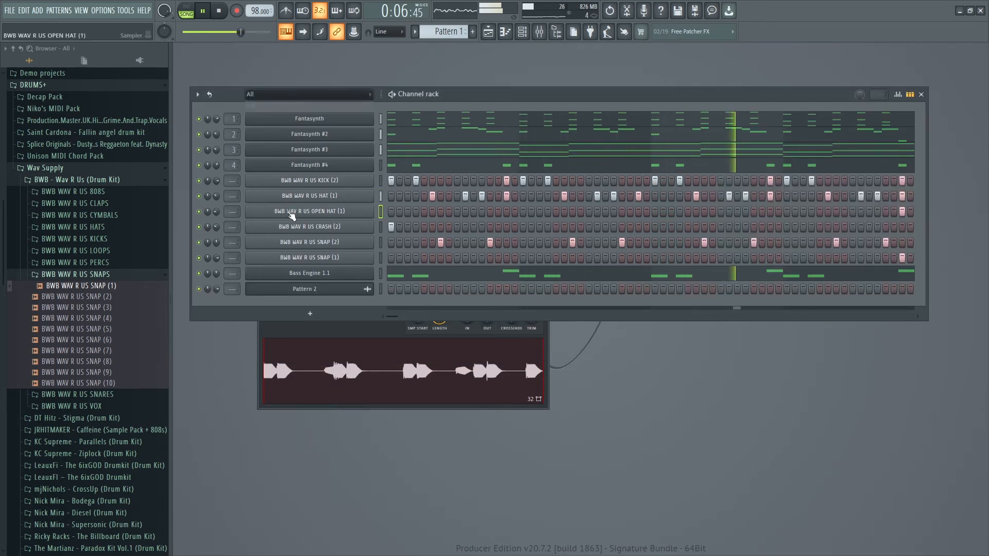
pyautogui.rightClick(294, 288)
pyautogui.click(425, 397)
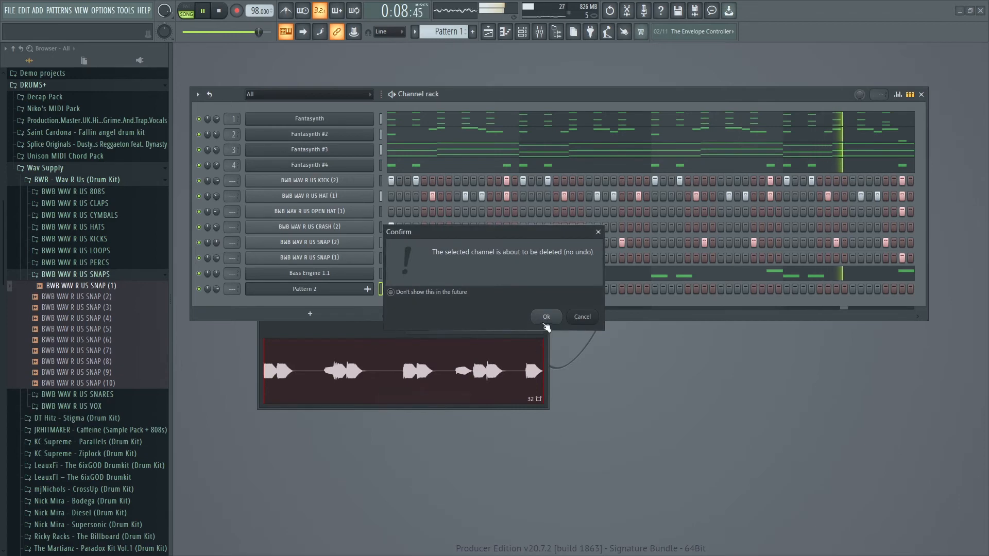
pyautogui.click(544, 316)
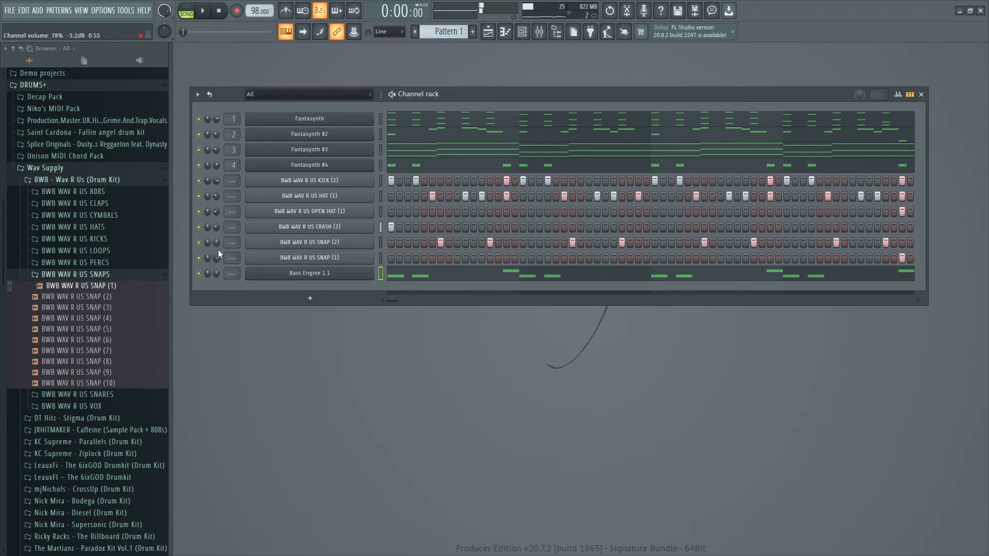
# - Add BWB WAV R US HAT (8) from the kit's hi hats folder as a new channel with its volume at 12%
pyautogui.press('space')
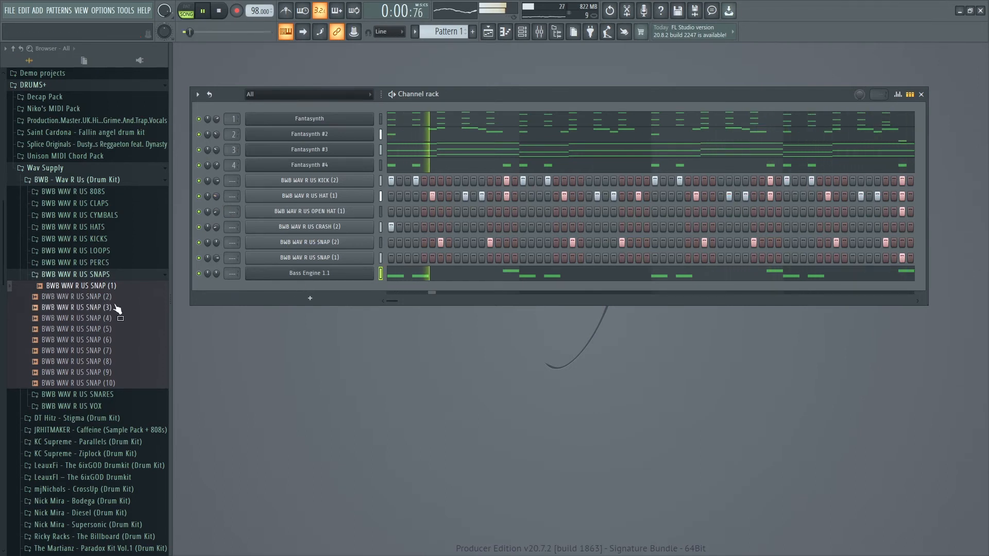
pyautogui.click(98, 227)
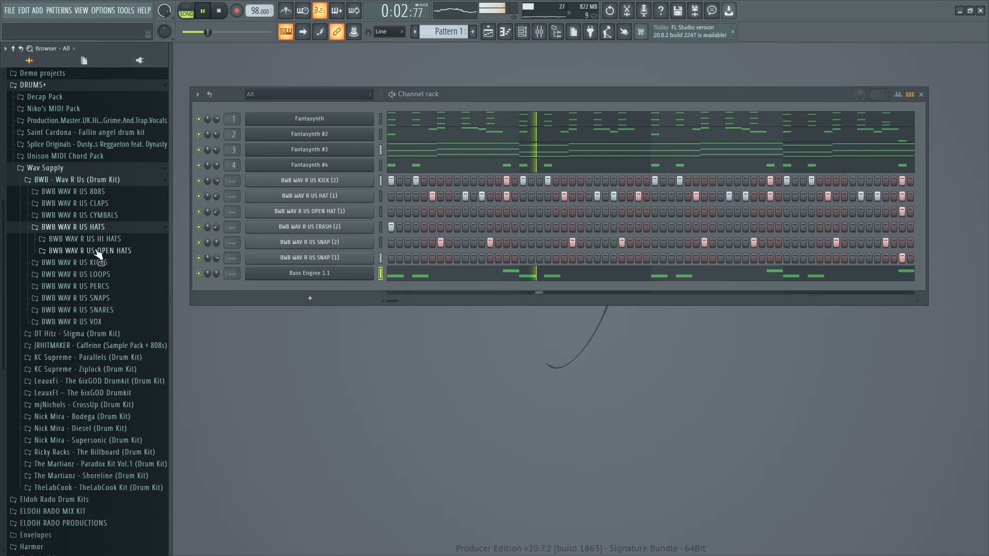
pyautogui.click(96, 252)
pyautogui.click(105, 249)
pyautogui.click(102, 239)
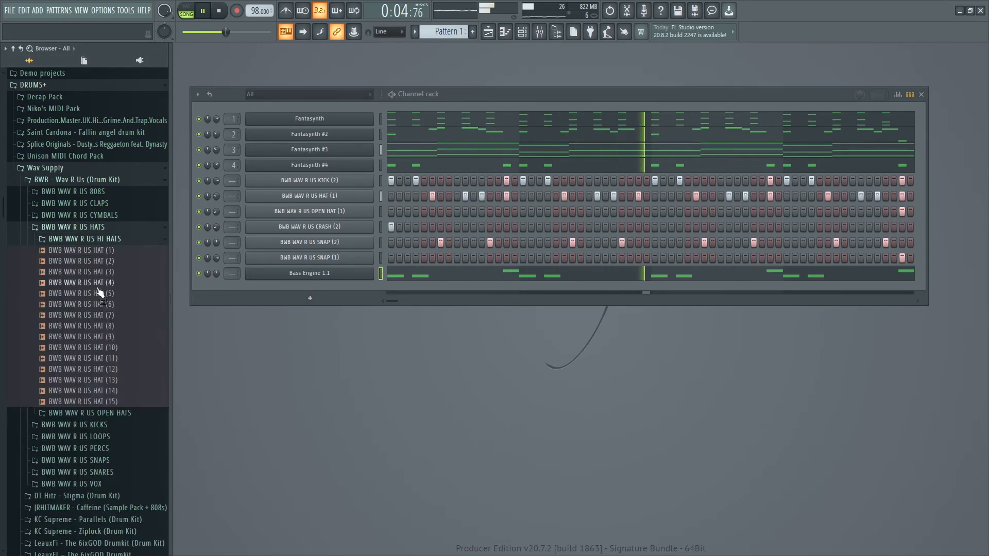
pyautogui.press('space')
pyautogui.moveTo(98, 333); pyautogui.dragTo(316, 287)
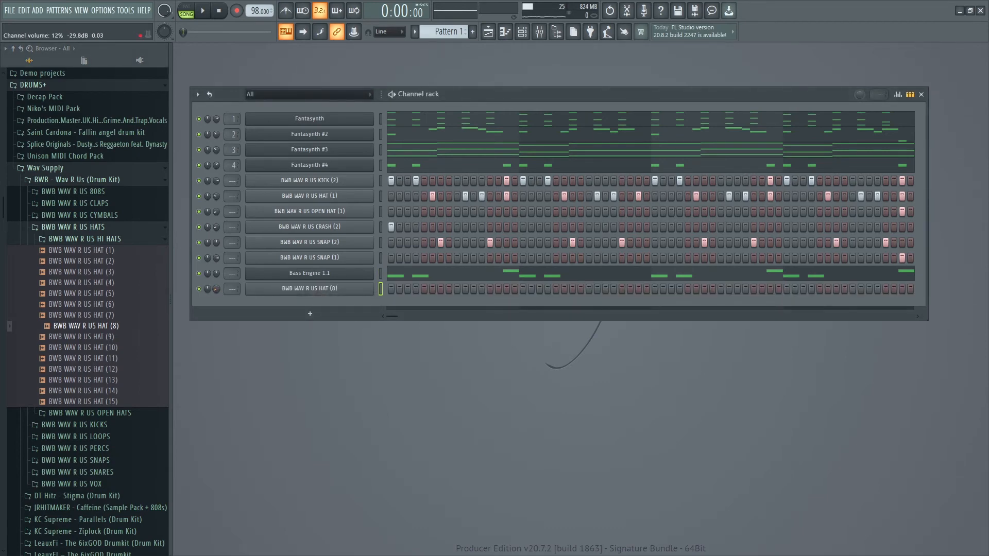
# - Fill every step of the BWB WAV R US HAT (8) channel and fine-tune its volume during playback
pyautogui.moveTo(395, 291); pyautogui.dragTo(836, 294)
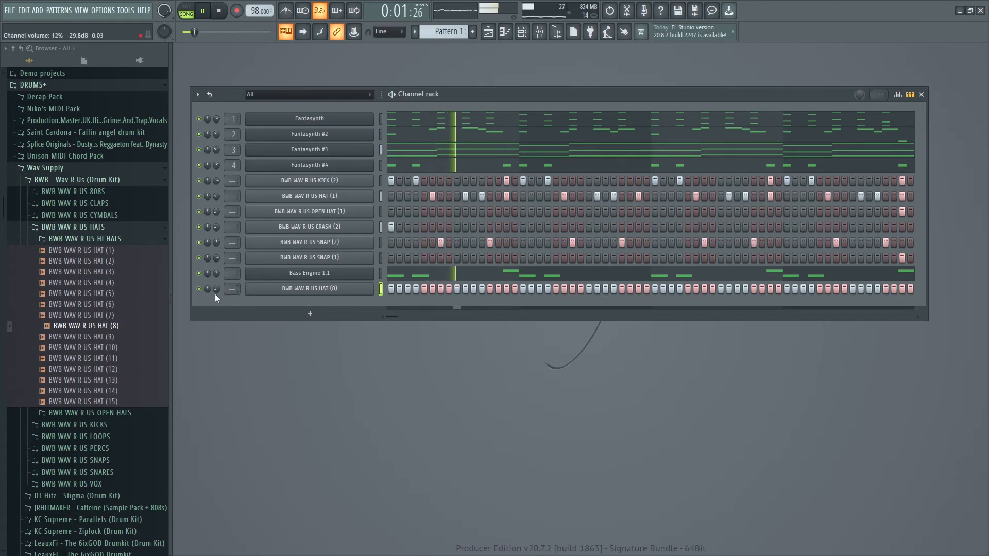
pyautogui.moveTo(214, 293); pyautogui.dragTo(214, 291)
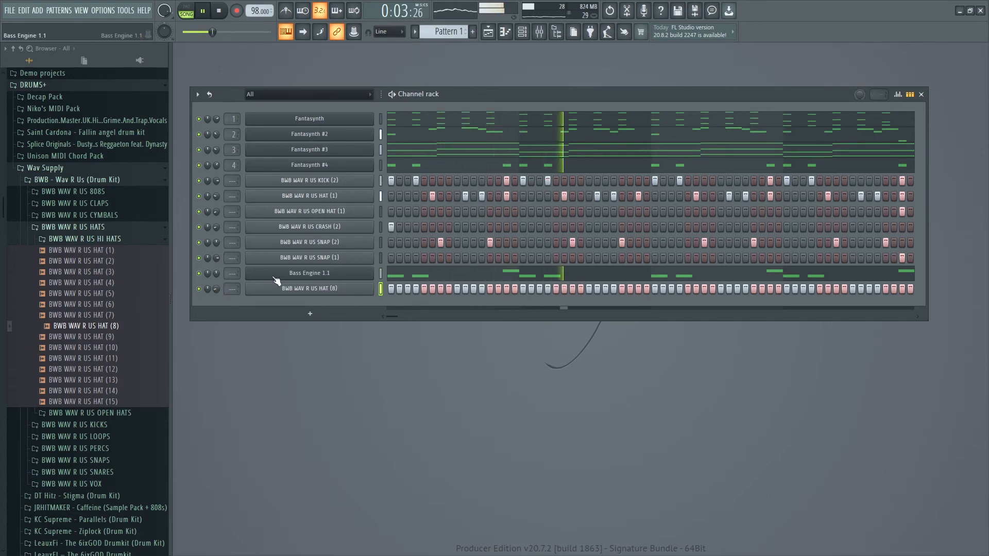
# - Mute Fantasynth #4 and replace the first two Bass Engine 1.1 notes with one four-step B2 note in the piano roll
pyautogui.click(199, 165)
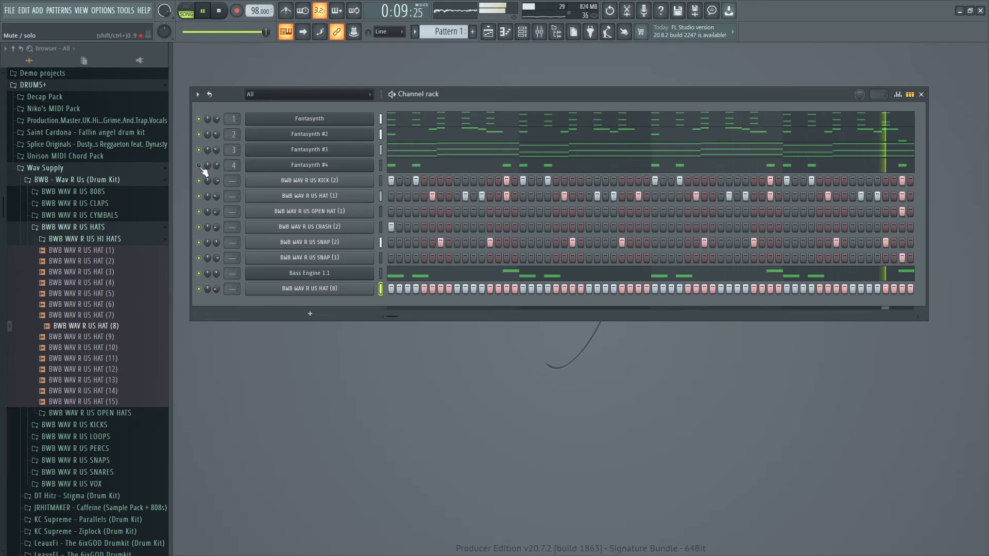
pyautogui.rightClick(326, 278)
pyautogui.click(422, 273)
pyautogui.press('space')
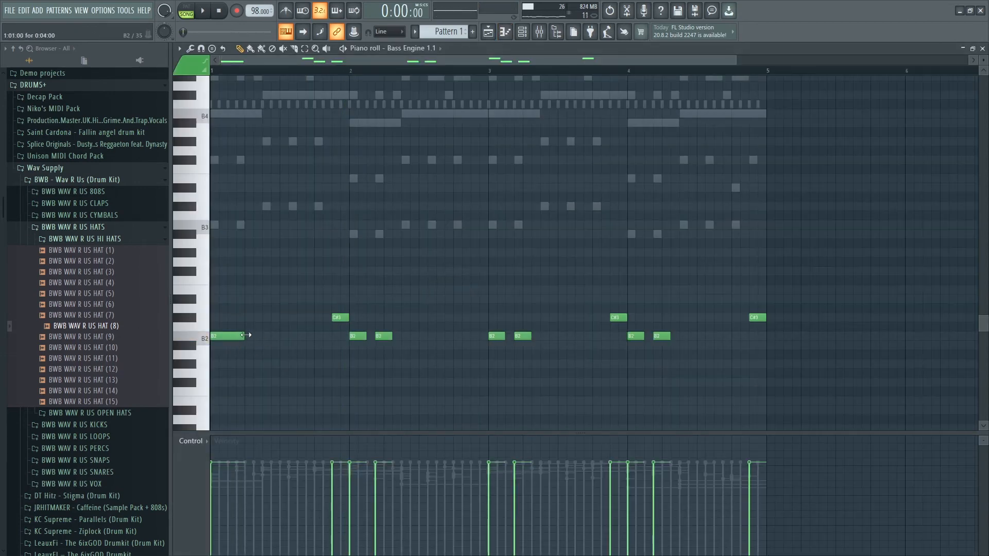
# - Transpose all Bass Engine 1.1 notes up one octave
pyautogui.press('space')
pyautogui.press('space')
pyautogui.hotkey('ctrl', 'a')
pyautogui.hotkey('ctrl', 'Up')
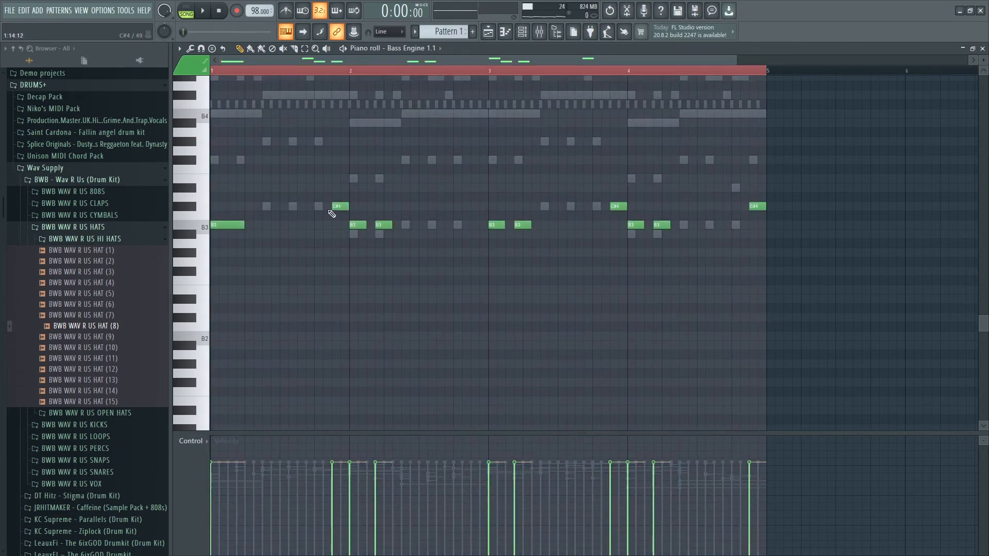
# - Lengthen bar 1's C#4 note backward to ten steps and delete the two B3 notes at the start of bar 2
pyautogui.moveTo(331, 206)
pyautogui.mouseDown()
pyautogui.moveTo(270, 211)
pyautogui.moveTo(349, 207)
pyautogui.mouseUp()
pyautogui.rightClick(351, 227)
pyautogui.rightClick(383, 226)
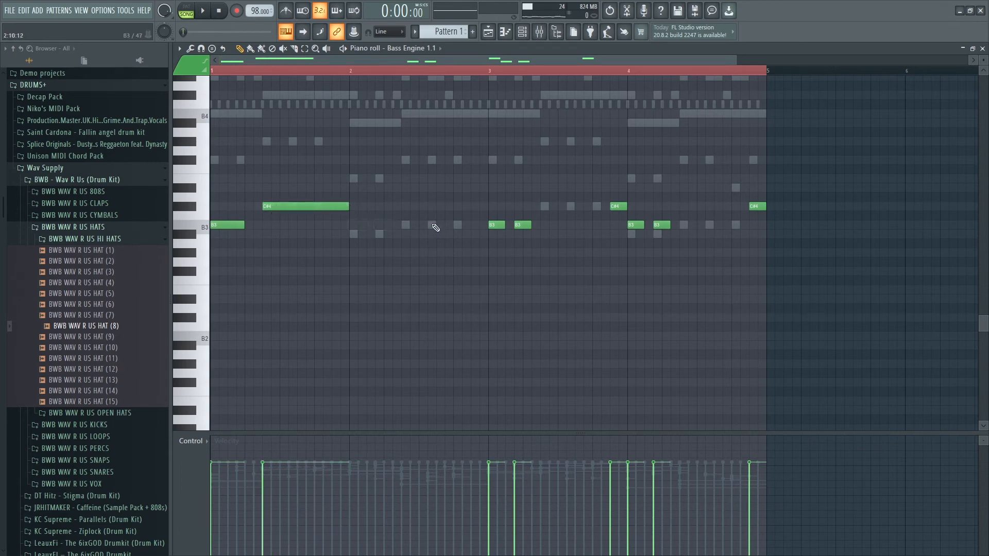
# - Extend the first B3 note to meet the C#4, and add six-step A#3 and B3 notes consecutively from the start of bar 2
pyautogui.press('space')
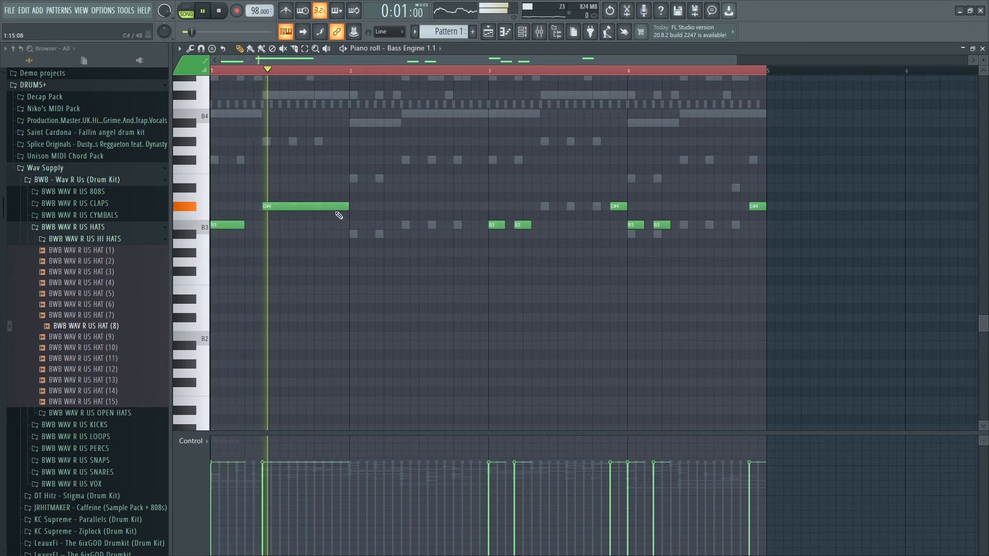
pyautogui.press('space')
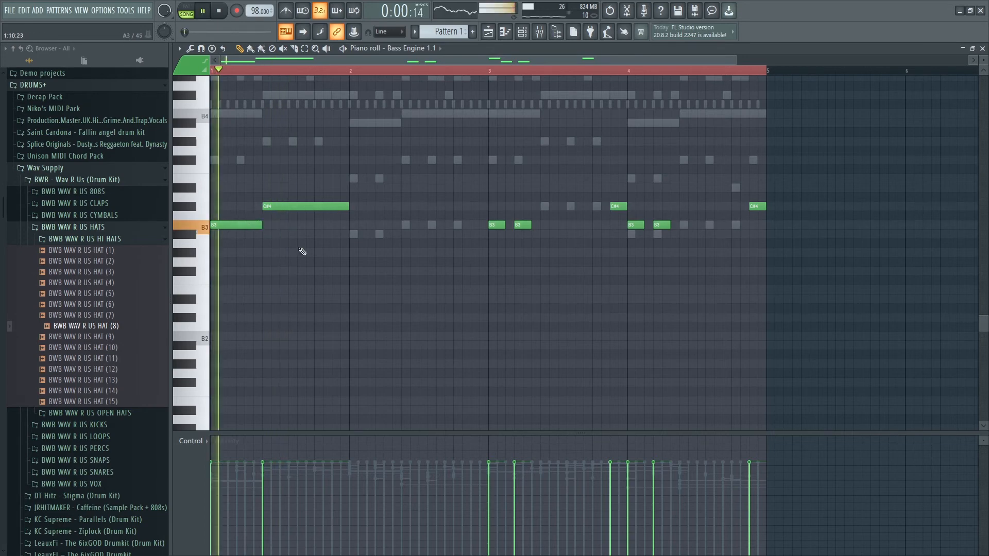
pyautogui.press('space')
pyautogui.click(351, 237)
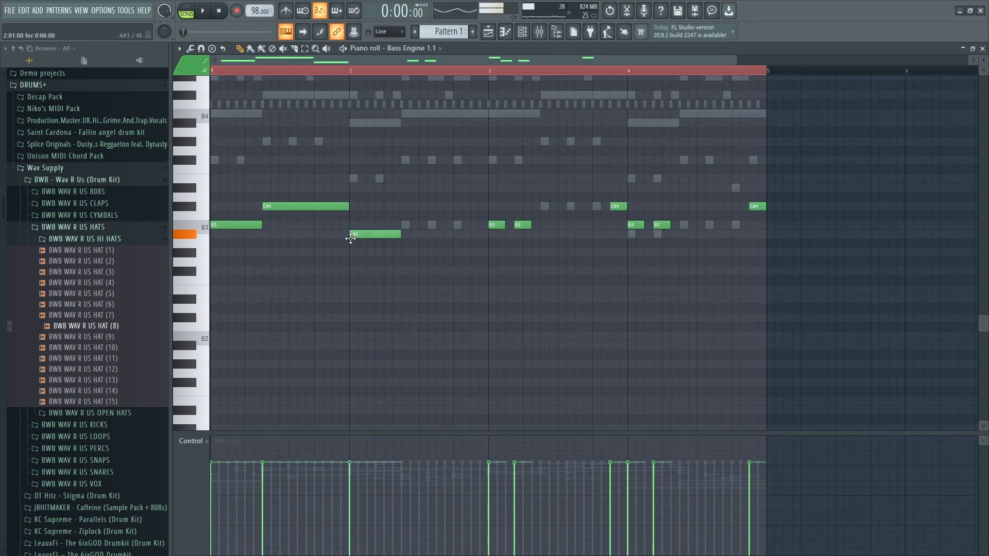
pyautogui.click(411, 226)
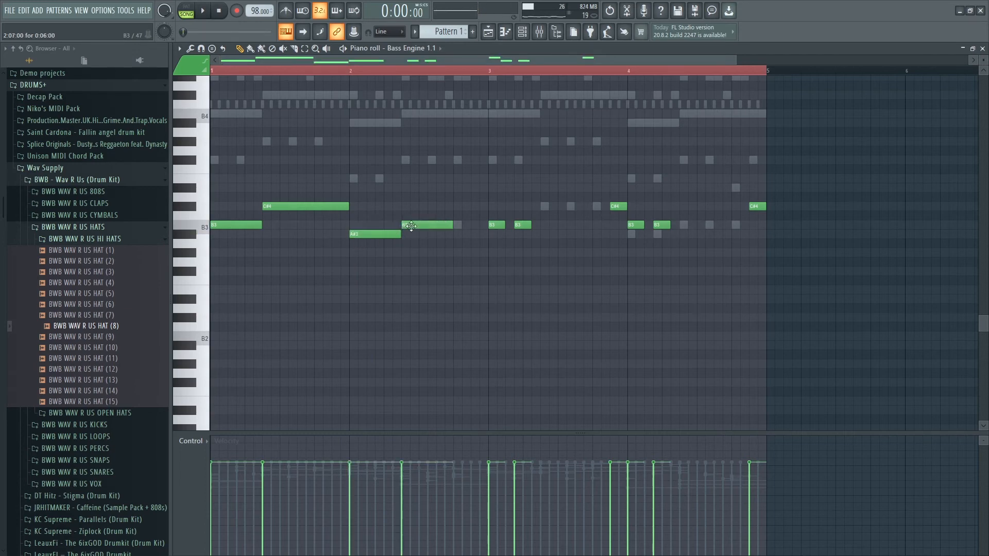
# - Delete the bass notes in bars 3 and 4 and extend the last B3 note to the end of bar 2
pyautogui.moveTo(801, 303); pyautogui.dragTo(485, 145)
pyautogui.press('Delete')
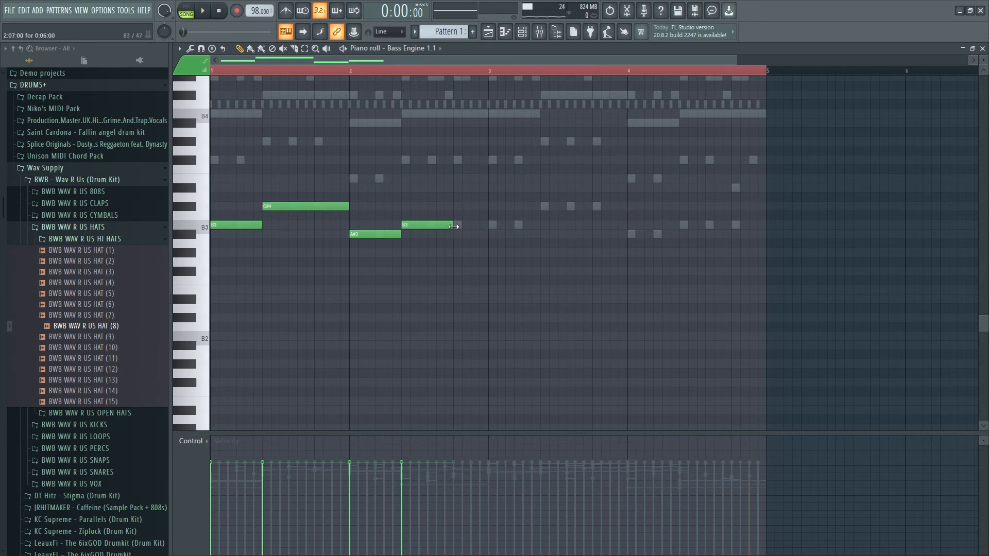
pyautogui.moveTo(466, 228); pyautogui.dragTo(492, 226)
# - Duplicate the two-bar bass line into bars 3 and 4, and transpose all the bass notes down one octave
pyautogui.moveTo(494, 284); pyautogui.dragTo(211, 165)
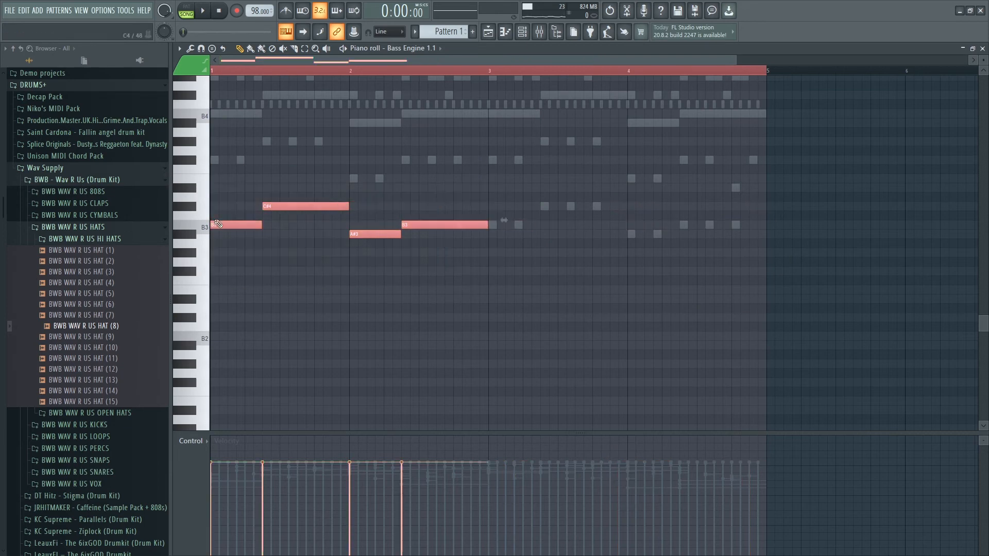
pyautogui.moveTo(238, 225); pyautogui.dragTo(499, 225)
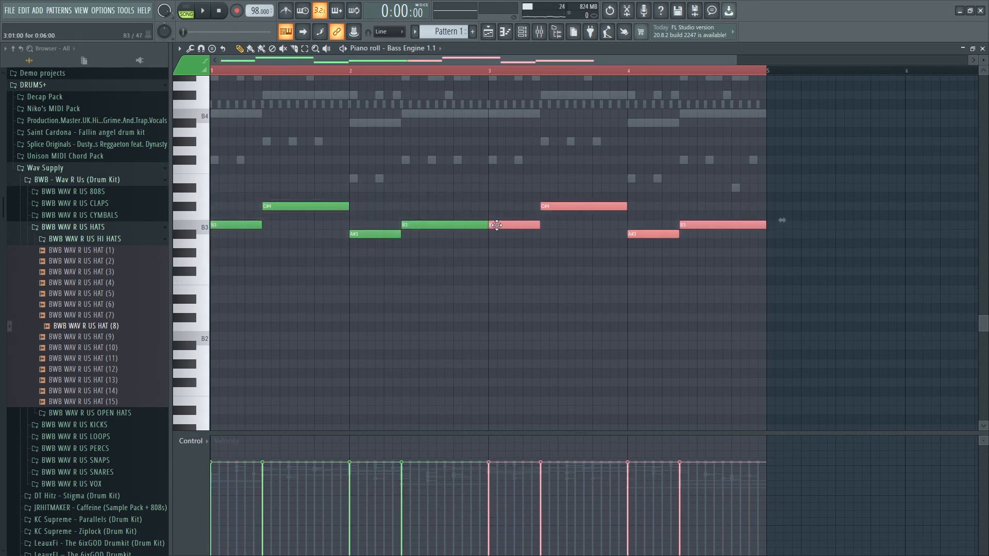
pyautogui.hotkey('ctrl', 'Down')
pyautogui.press('space')
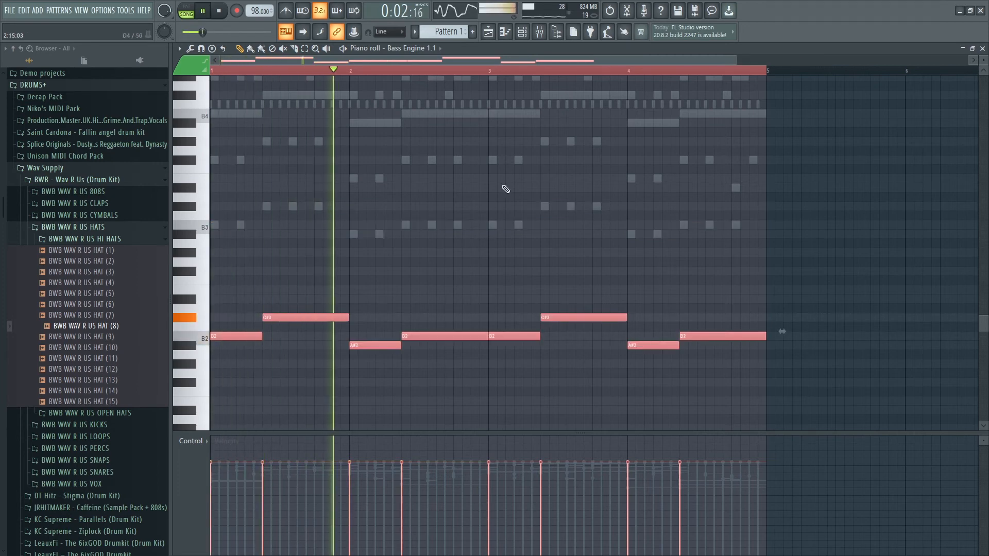
pyautogui.click(982, 49)
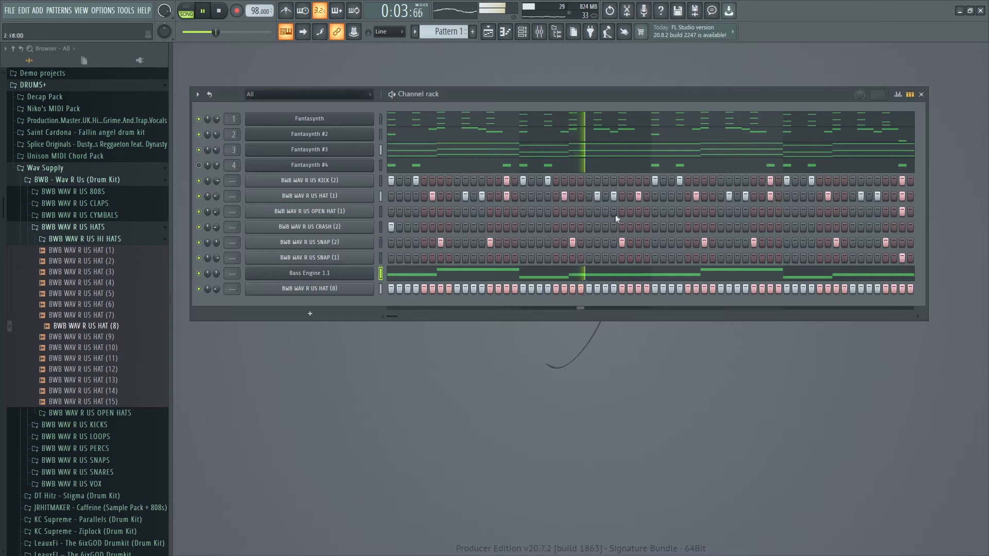
# - Solo the Bass Engine 1.1 channel and open its plugin window
pyautogui.rightClick(199, 273)
pyautogui.click(208, 280)
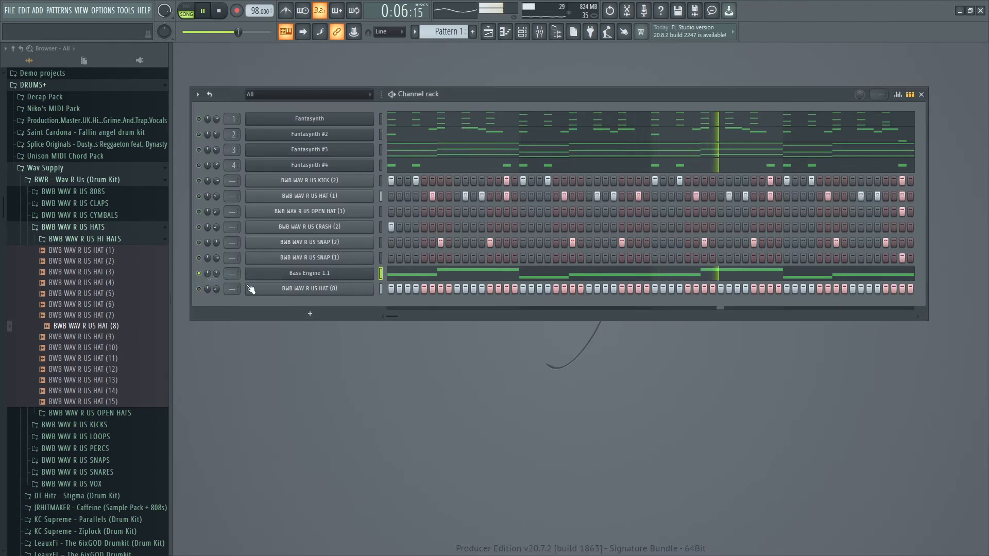
pyautogui.click(309, 273)
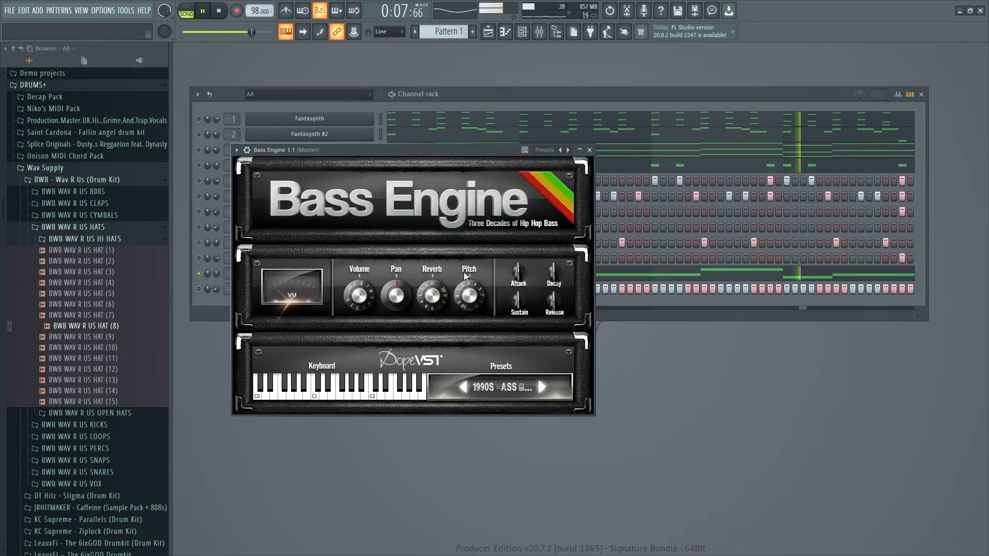
# - Audition the Dancehall Bass 3, 4 and 5 presets against the soloed bass line
pyautogui.click(544, 150)
pyautogui.moveTo(579, 166)
pyautogui.click(650, 177)
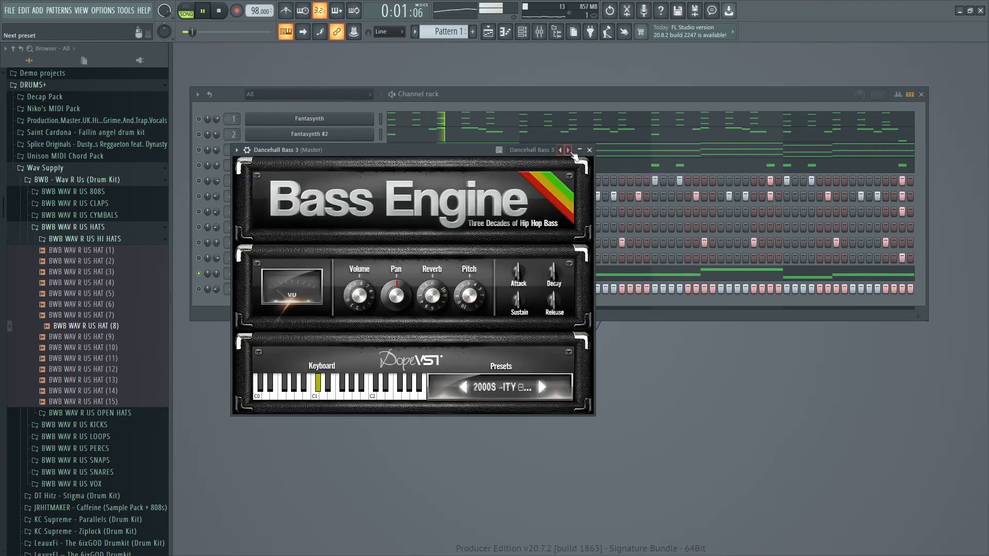
pyautogui.click(569, 151)
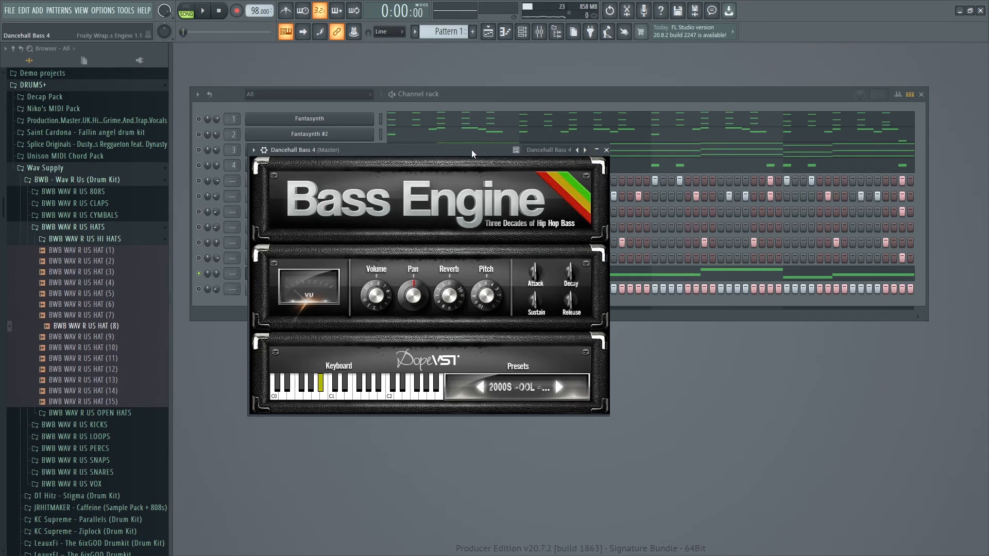
pyautogui.press('space')
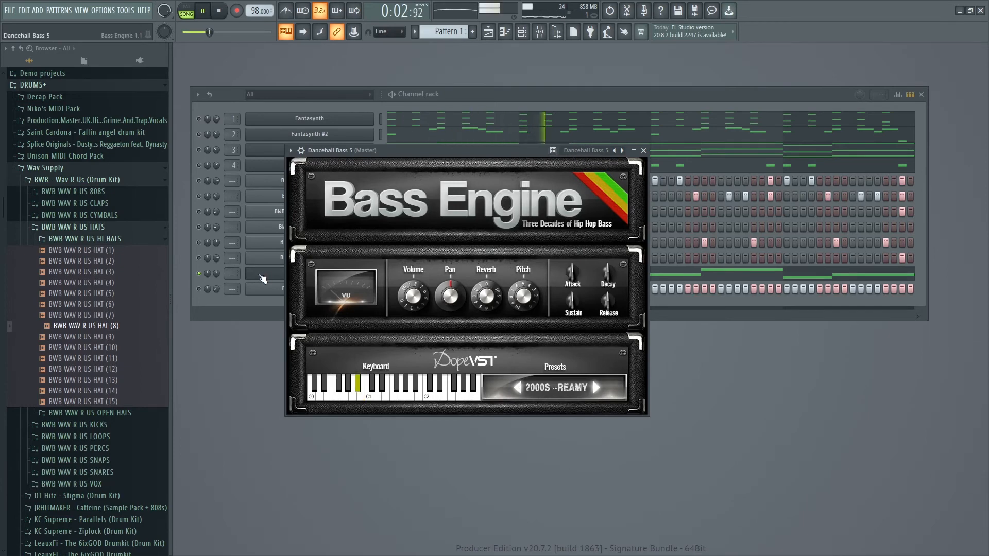
# - Try the Dancehall Bass 5 notes one octave higher, and transpose them back down one octave
pyautogui.rightClick(344, 271)
pyautogui.click(385, 270)
pyautogui.hotkey('ctrl', 'a')
pyautogui.hotkey('ctrl', 'Up')
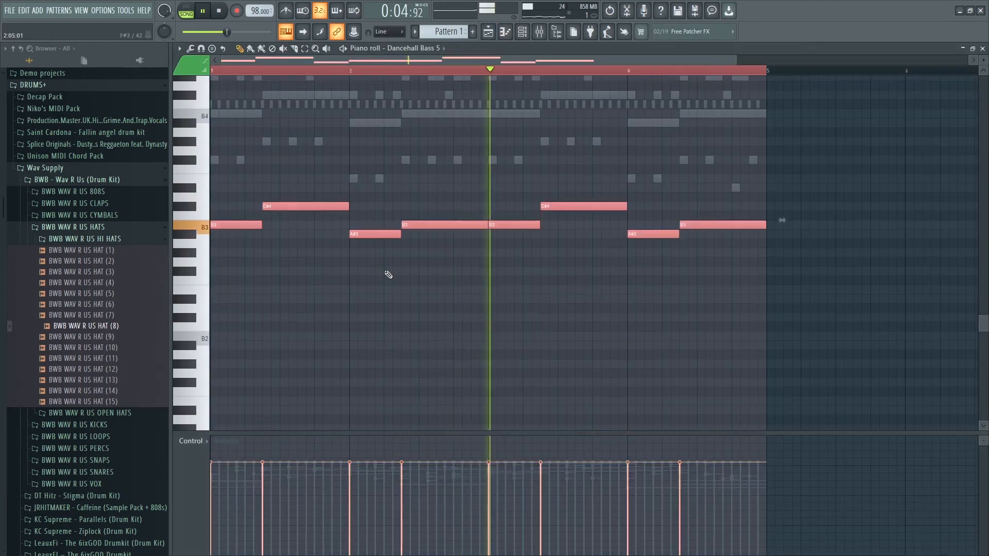
pyautogui.hotkey('ctrl', 'Down')
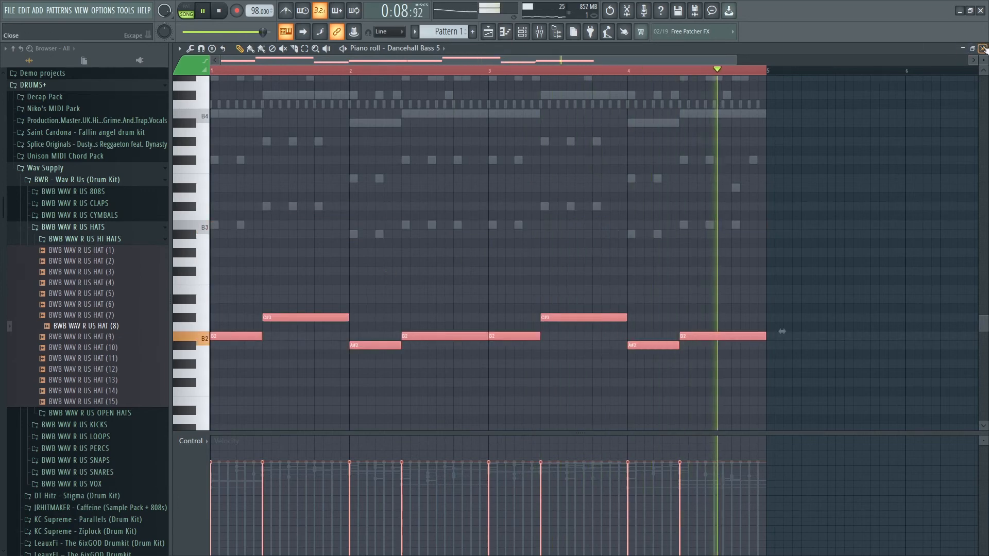
pyautogui.click(982, 48)
pyautogui.click(470, 355)
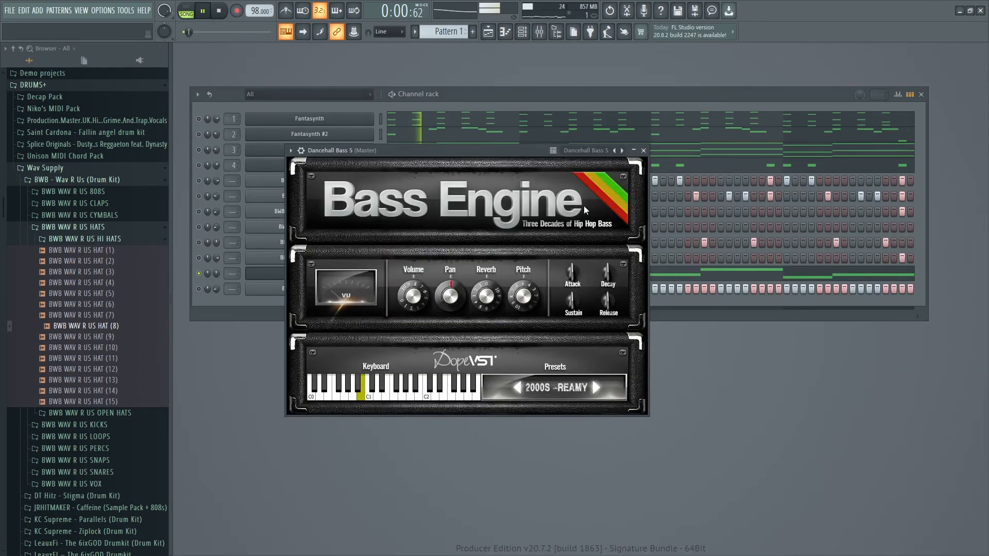
# - Audition the Dancehall Bass 12 to 16 presets and raise the bass channel's volume slightly
pyautogui.click(586, 150)
pyautogui.moveTo(612, 165)
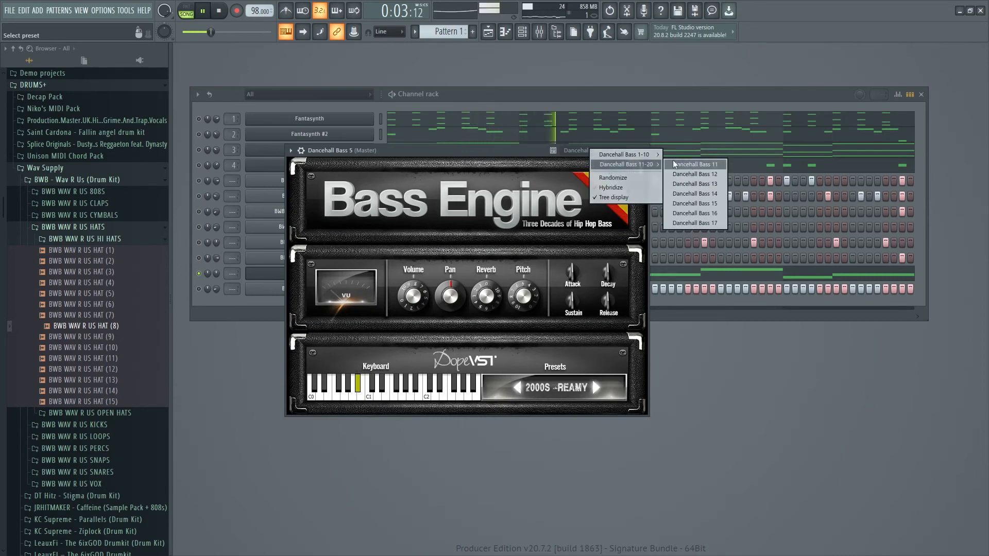
pyautogui.click(713, 174)
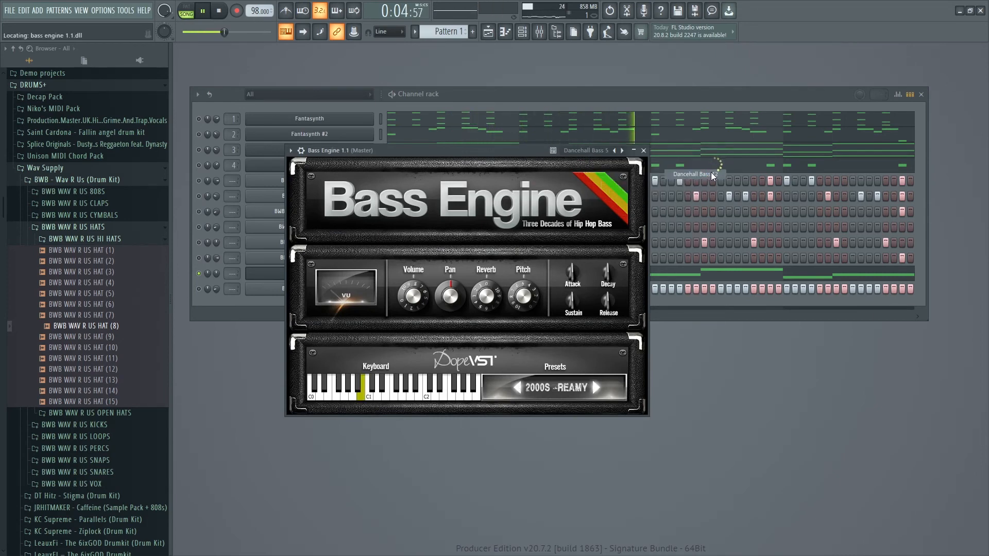
pyautogui.moveTo(477, 149); pyautogui.dragTo(459, 150)
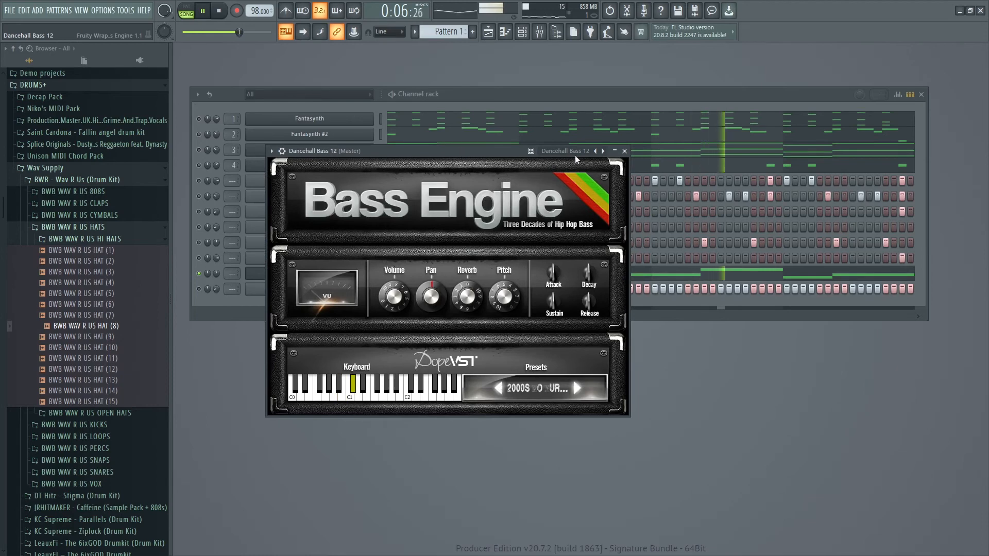
pyautogui.click(603, 151)
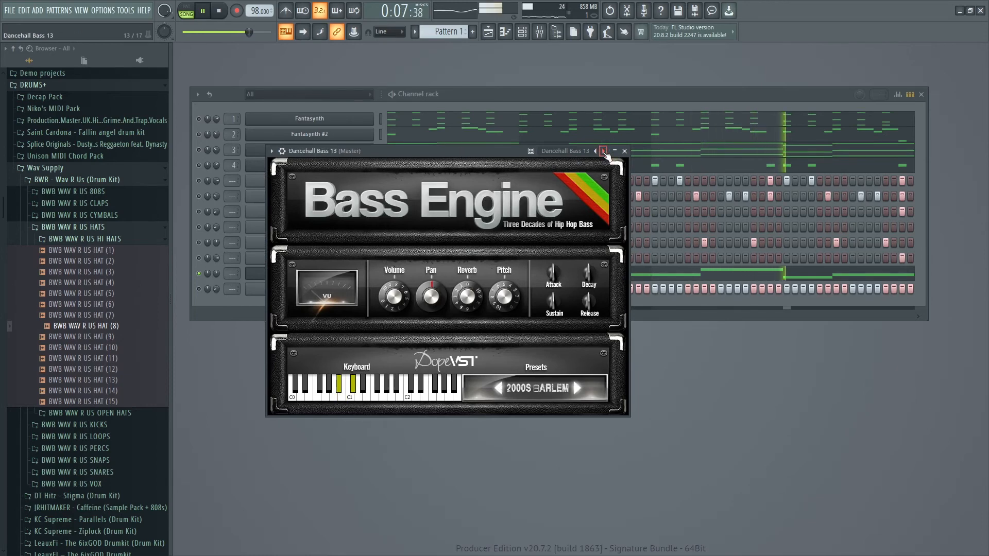
pyautogui.press('space')
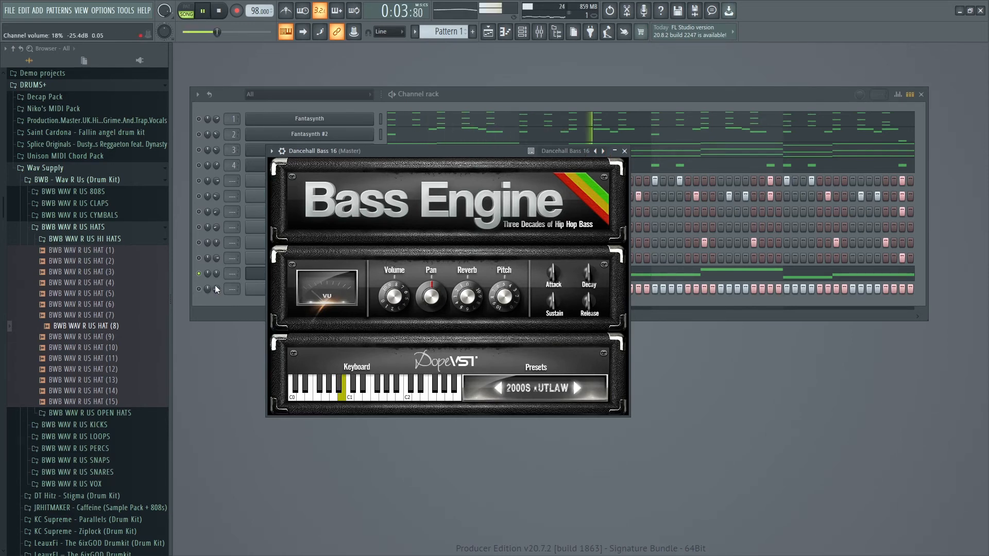
pyautogui.moveTo(217, 277); pyautogui.dragTo(217, 271)
pyautogui.click(376, 325)
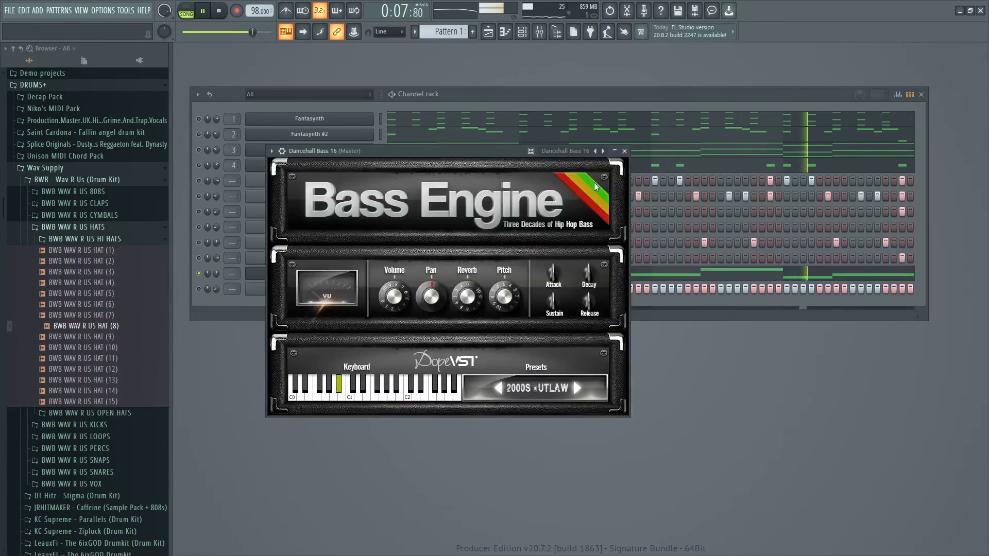
# - Compare the Dancehall Bass 7 and Dancehall Bass 8 presets on the soloed bass line
pyautogui.click(569, 155)
pyautogui.moveTo(607, 160)
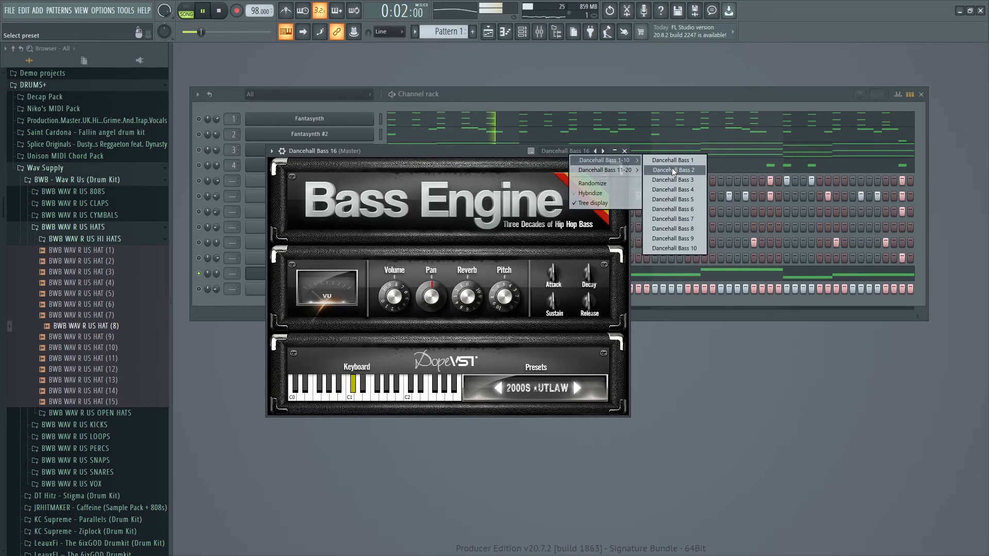
pyautogui.click(672, 218)
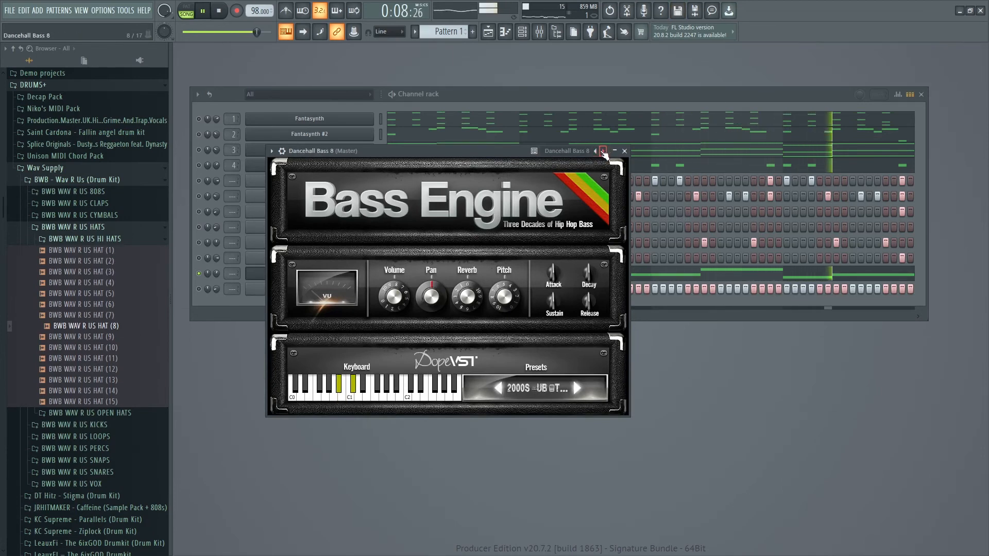
pyautogui.click(597, 151)
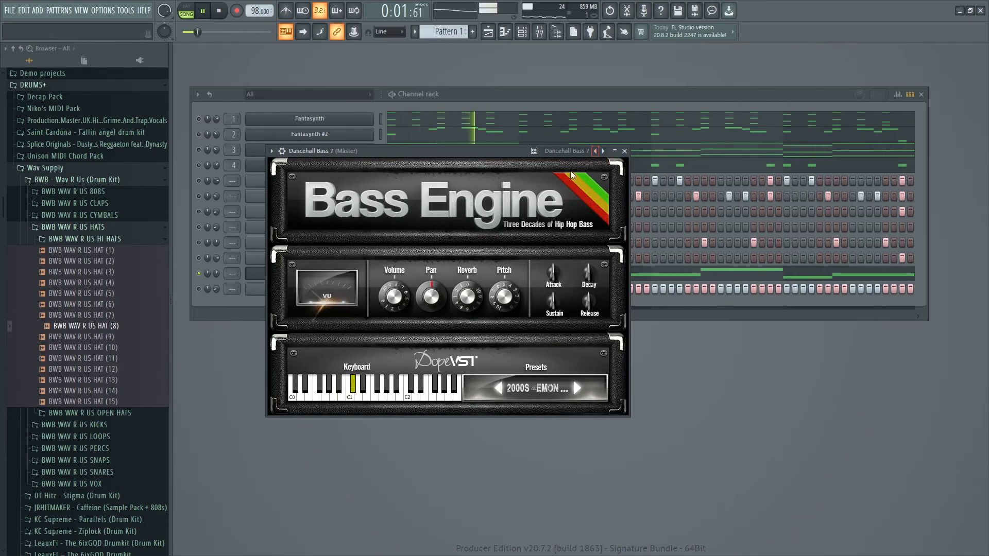
pyautogui.click(581, 151)
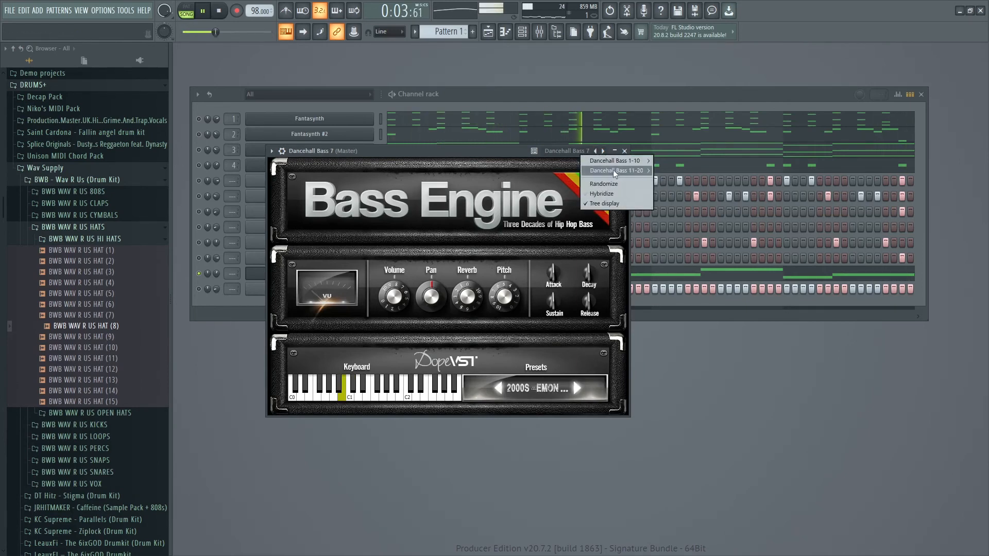
pyautogui.moveTo(634, 161)
pyautogui.click(687, 211)
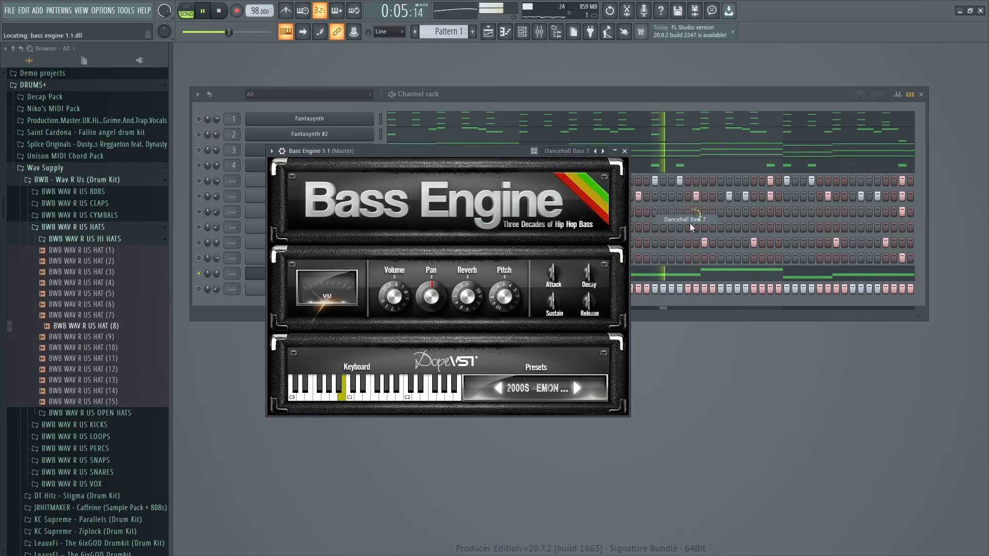
# - Go through the presets after Dancehall Bass 7, load Dancehall Bass 12 and close the plugin window
pyautogui.click(602, 152)
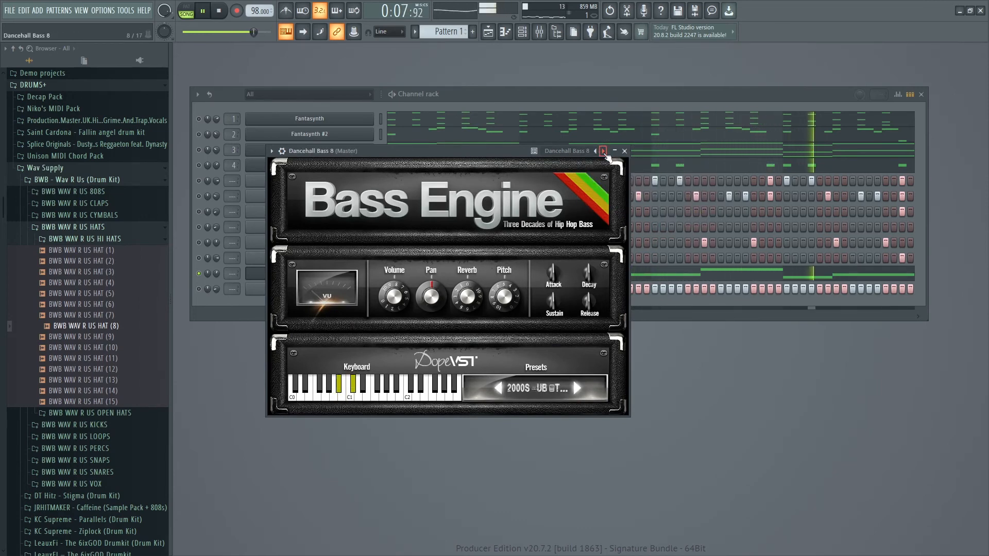
pyautogui.click(602, 152)
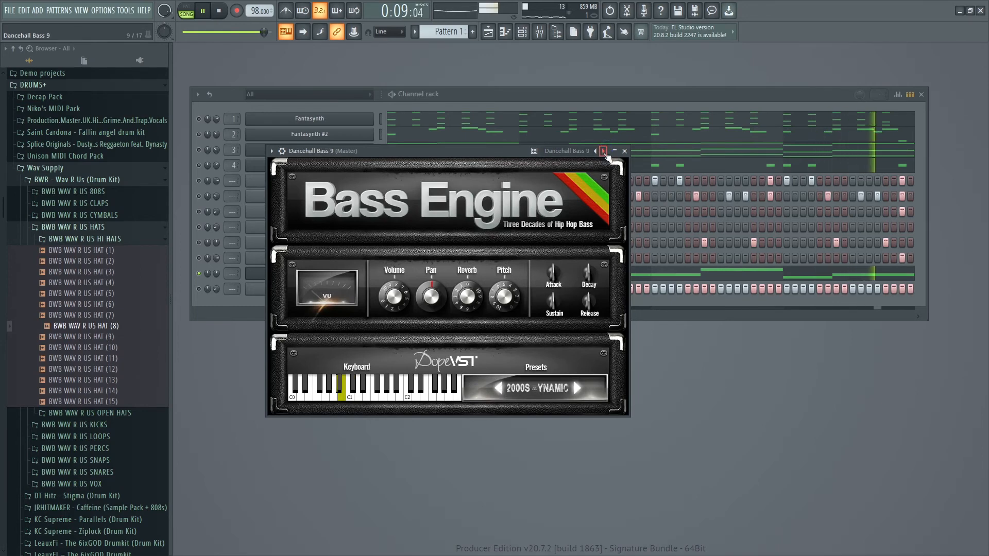
pyautogui.click(602, 151)
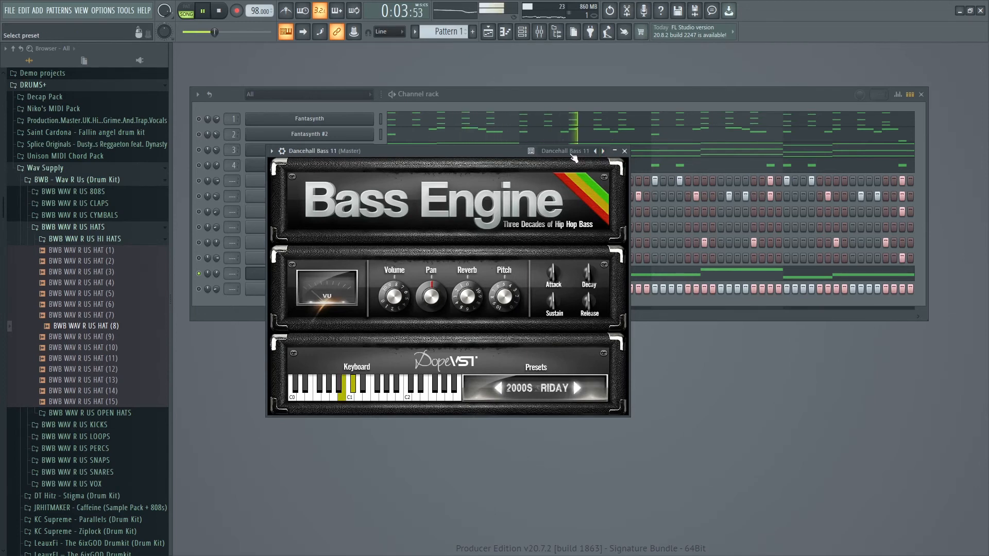
pyautogui.click(602, 151)
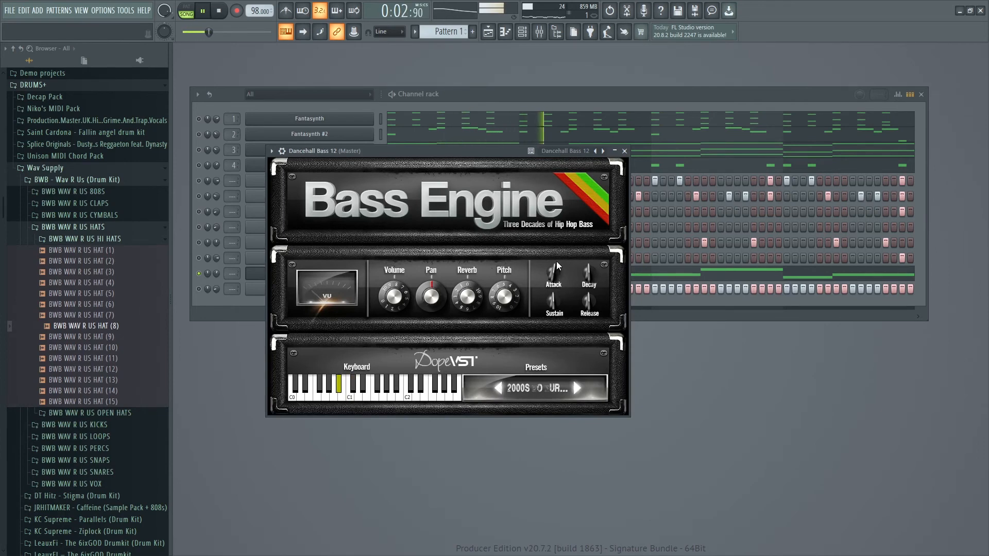
pyautogui.click(624, 152)
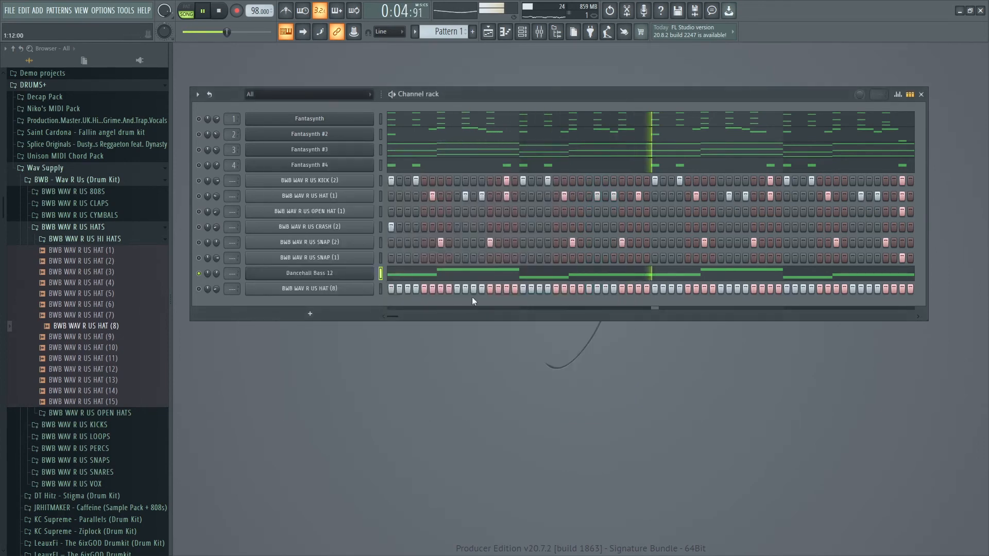
# - Solo the BWB WAV R US HAT (8) channel to hear it alone, and unsolo it to bring back the full beat
pyautogui.rightClick(199, 290)
pyautogui.click(209, 295)
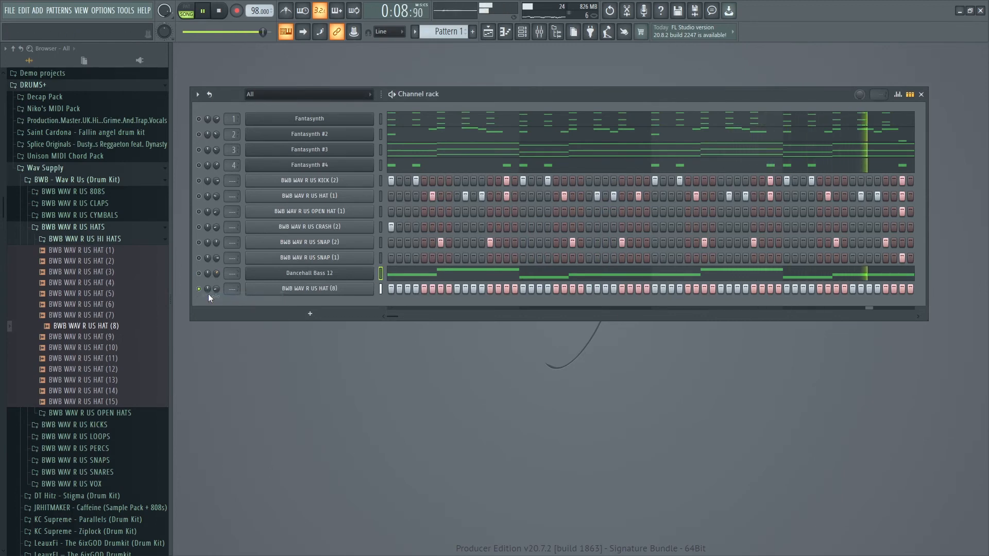
pyautogui.rightClick(199, 289)
pyautogui.click(202, 293)
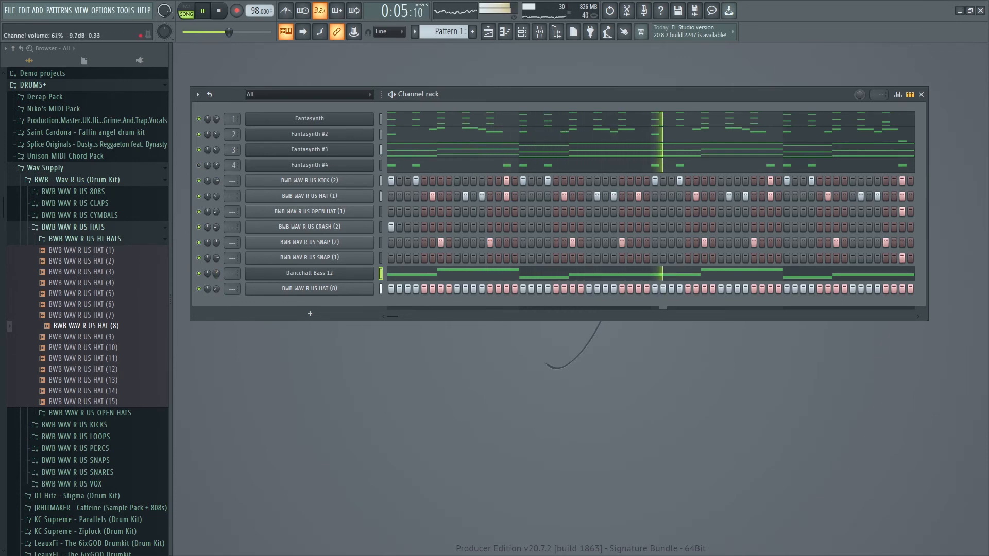
# - Transpose all Dancehall Bass 12 notes up one octave and close the piano roll
pyautogui.rightClick(290, 274)
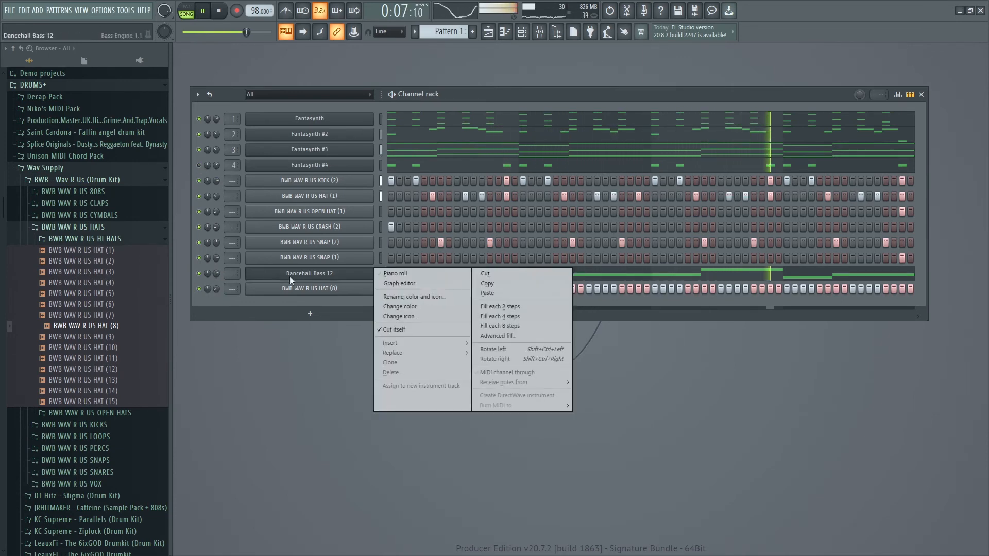
pyautogui.click(335, 269)
pyautogui.hotkey('ctrl', 'a')
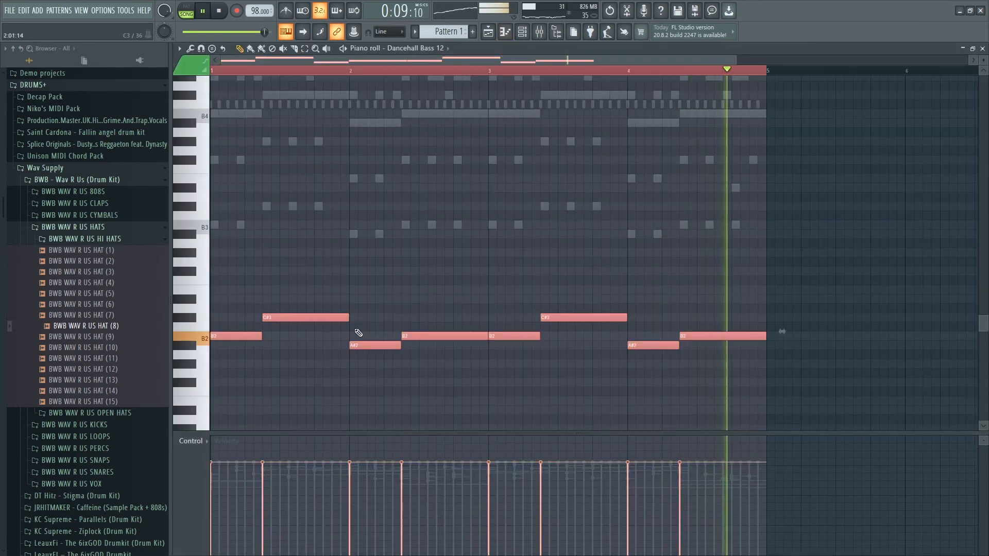
pyautogui.hotkey('ctrl', 'Up')
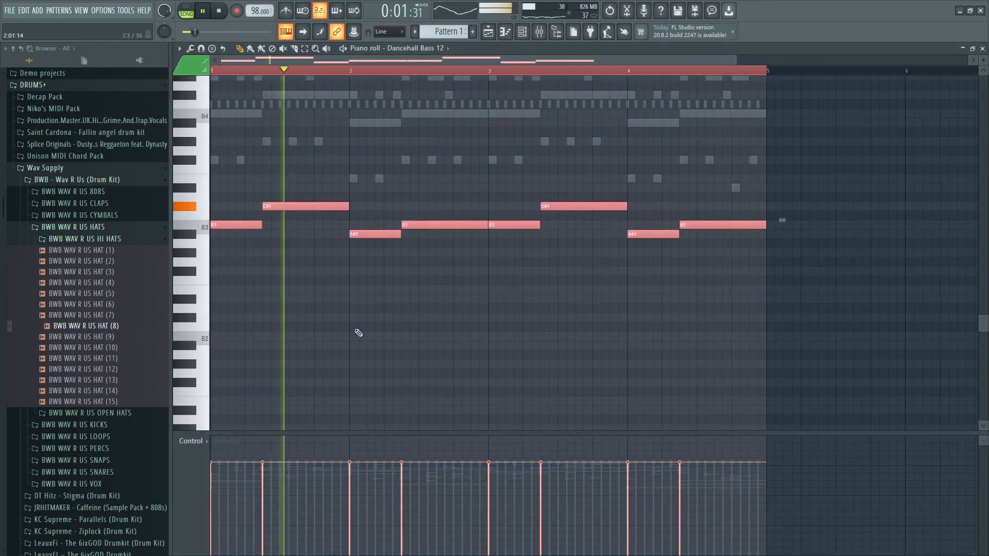
pyautogui.click(981, 49)
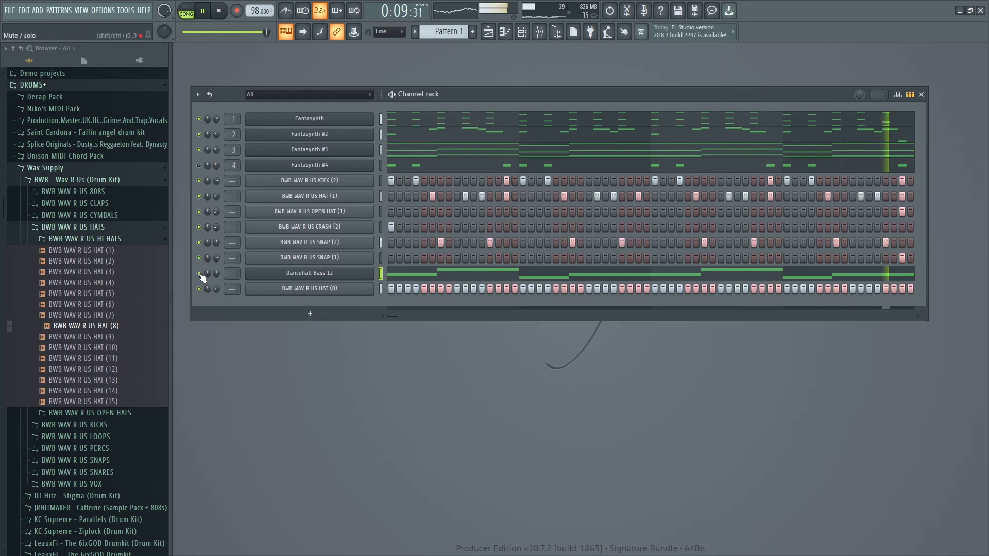
# - Open the first Fantasynth channel's notes in the piano roll and stop playback
pyautogui.rightClick(307, 114)
pyautogui.click(382, 118)
pyautogui.press('space')
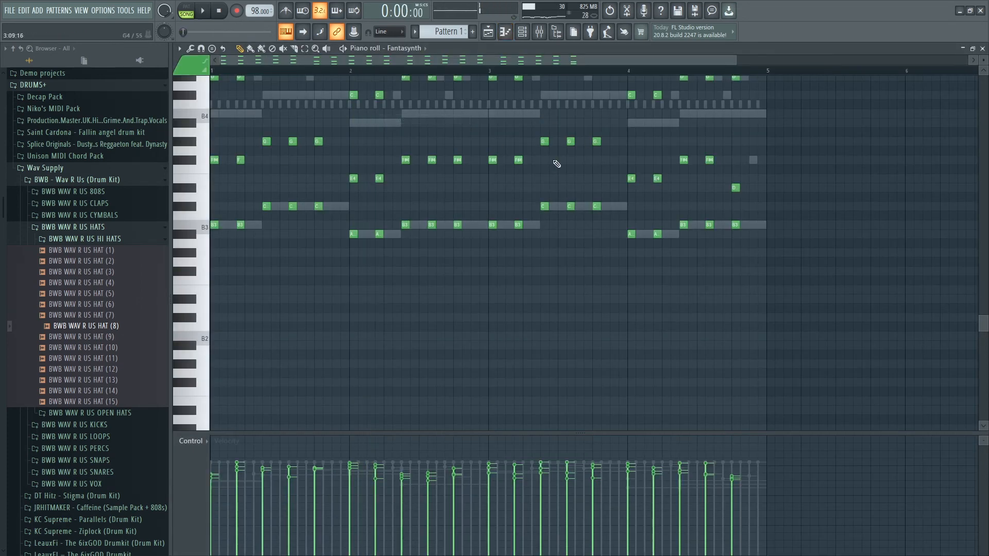
# - Mute the first two Fantasynth chord hits after the chord change in bars 1 and 2, checking the rhythm in playback
pyautogui.scroll(5, 402, 280)
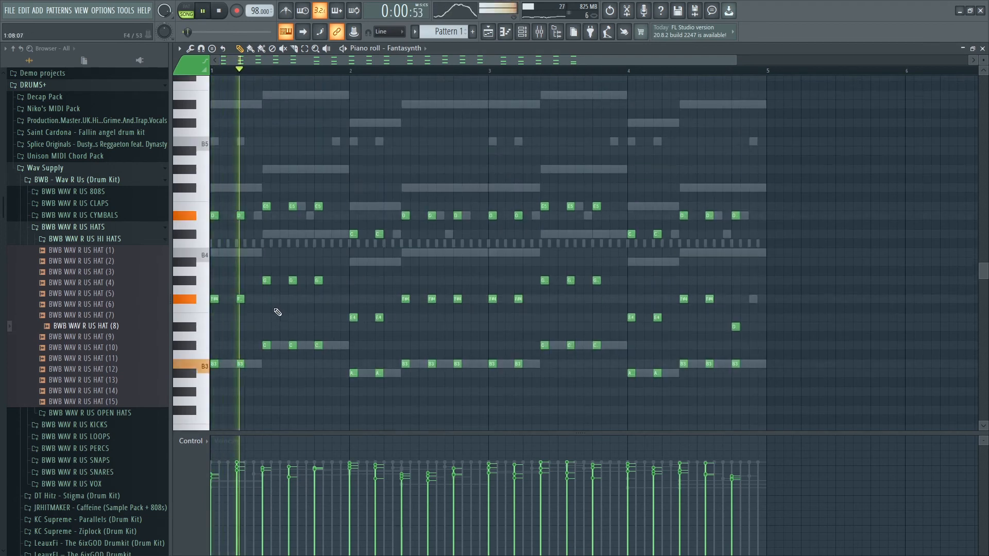
pyautogui.press('space')
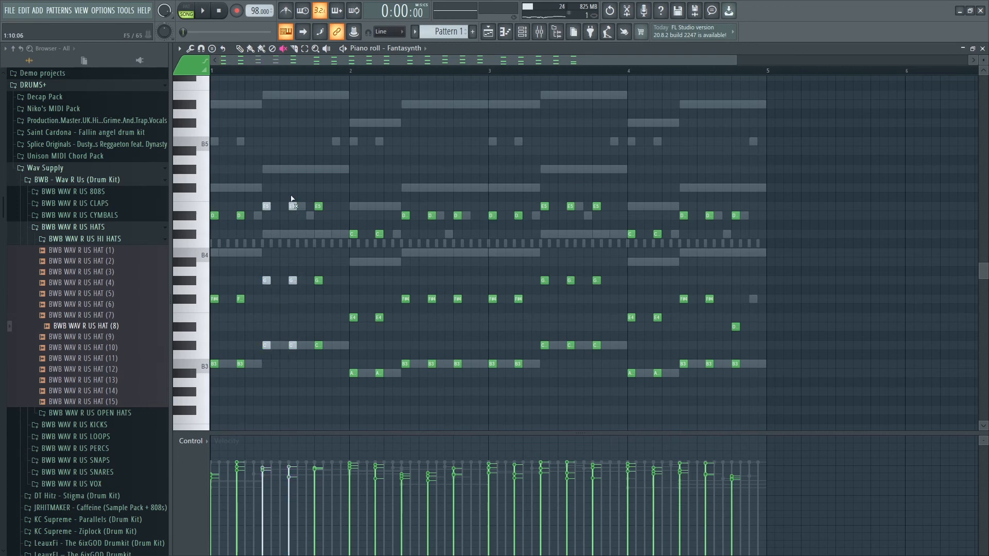
pyautogui.press('space')
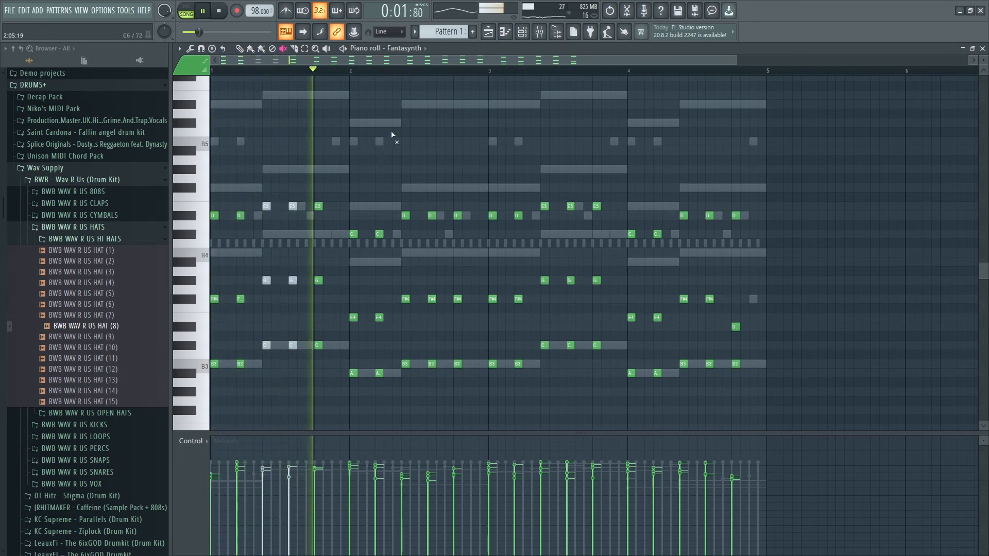
pyautogui.press('space')
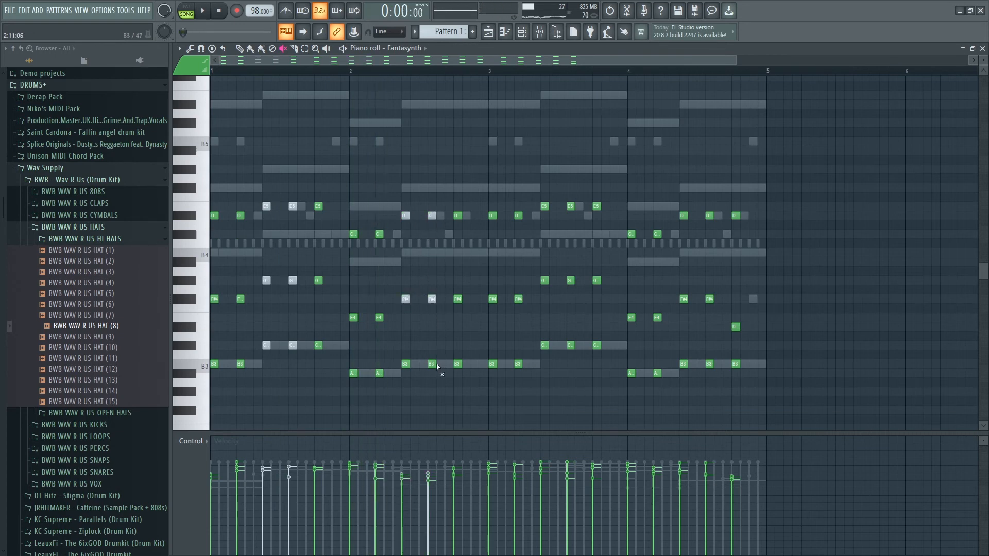
pyautogui.press('space')
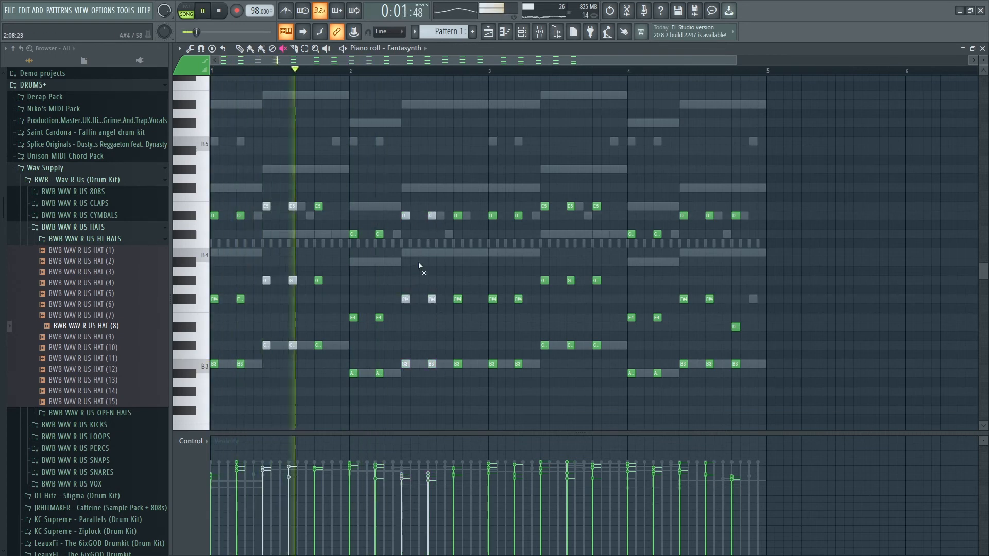
pyautogui.press('space')
pyautogui.press('space')
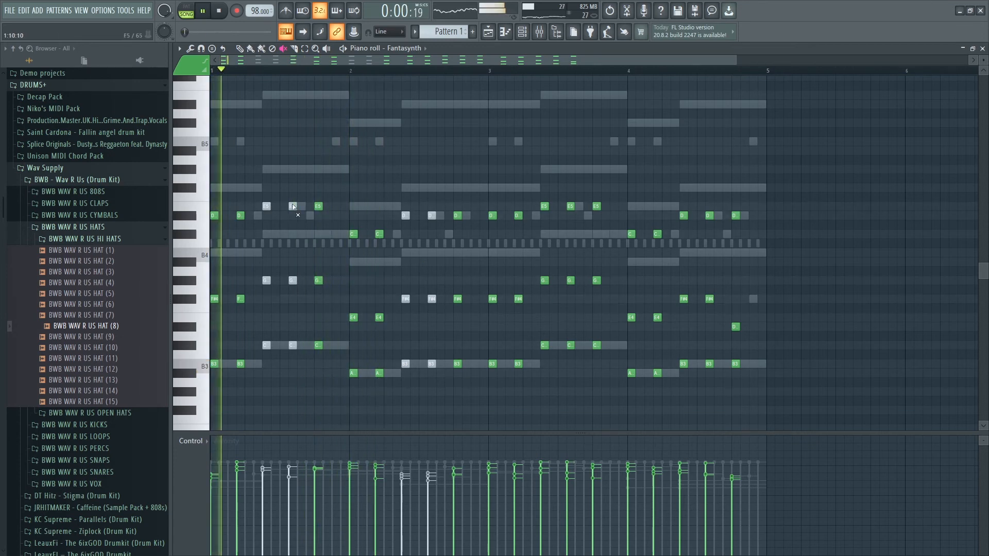
# - Unmute the second muted chord hit in bars 1 and 2, mute the matching first hits in bars 3 and 4, and close the piano roll
pyautogui.moveTo(293, 205); pyautogui.dragTo(294, 353)
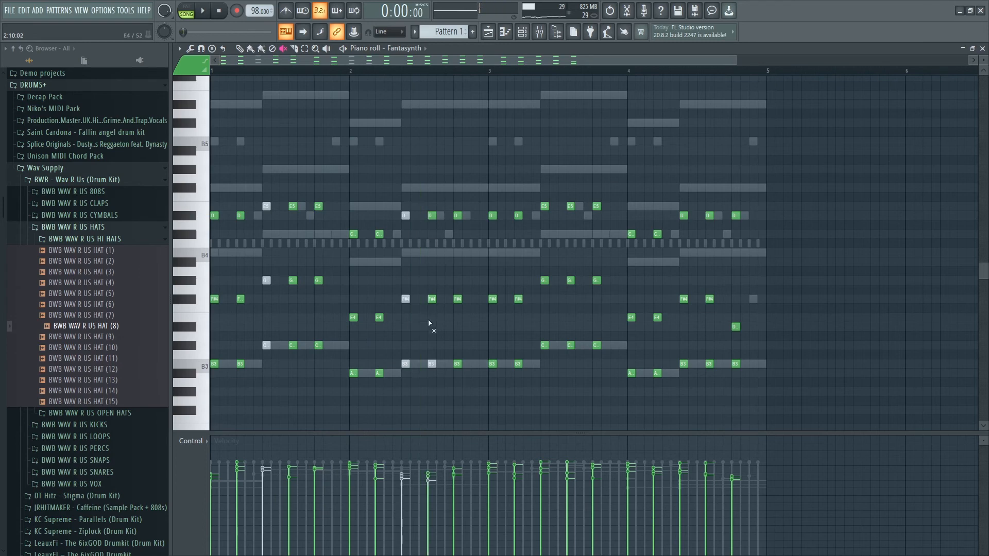
pyautogui.press('space')
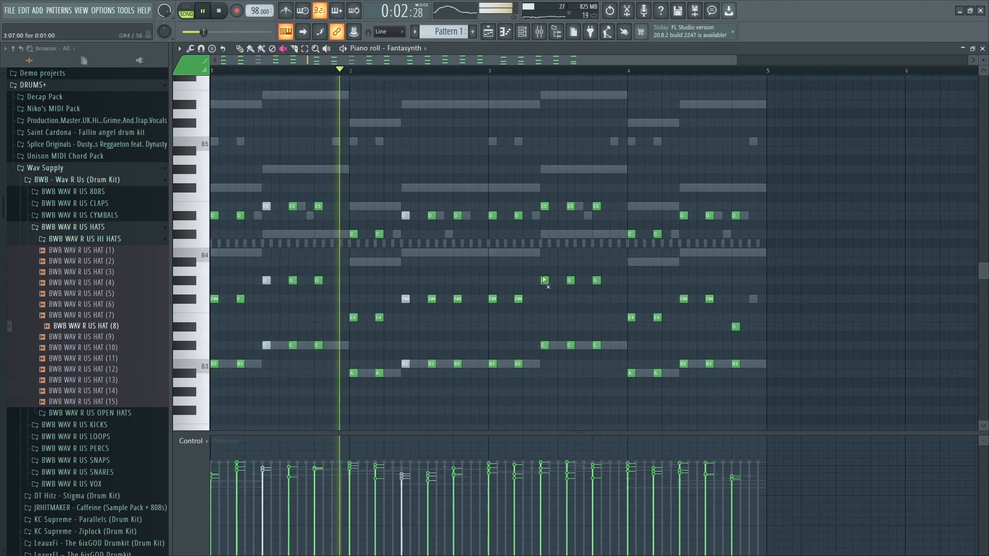
pyautogui.moveTo(545, 206); pyautogui.dragTo(545, 346)
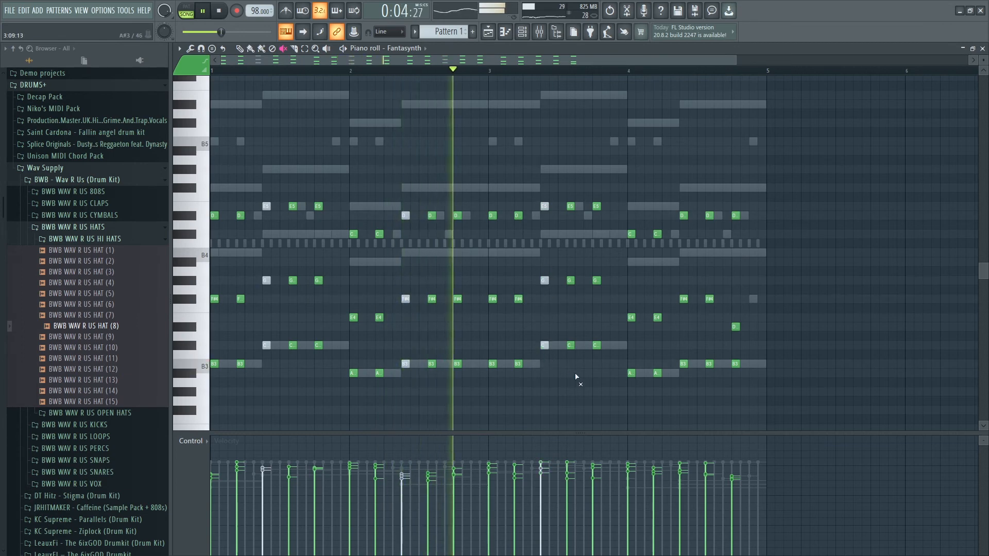
pyautogui.moveTo(683, 249); pyautogui.dragTo(683, 380)
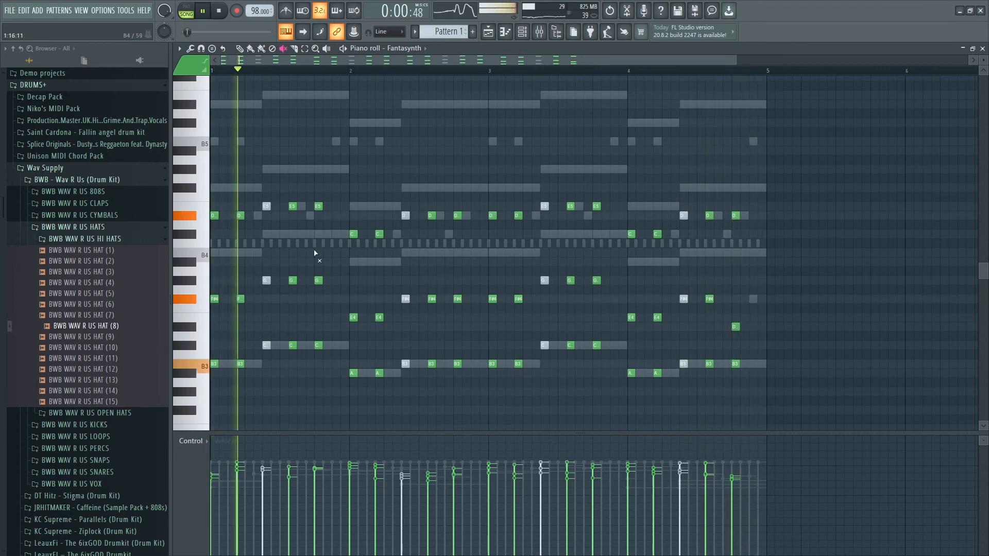
pyautogui.click(304, 48)
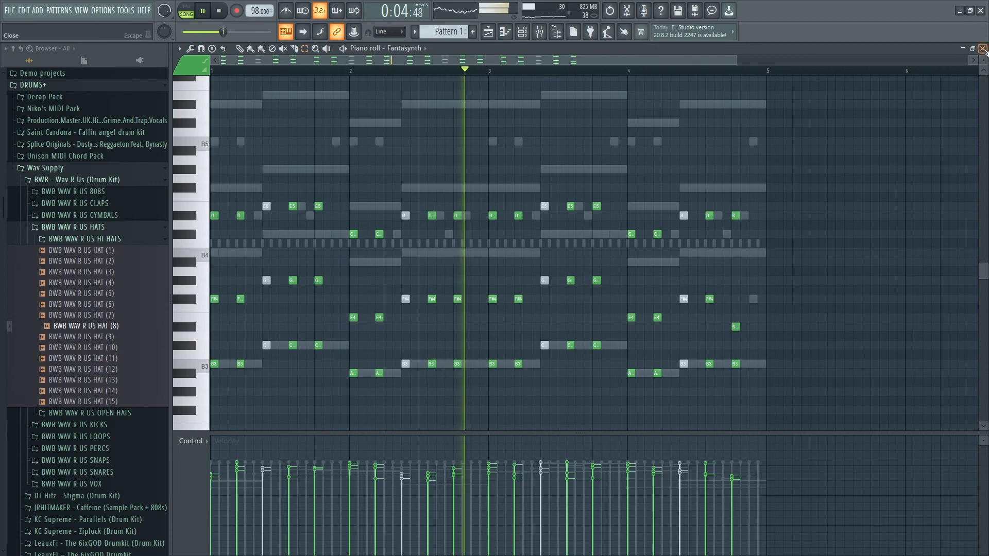
pyautogui.press('F7')
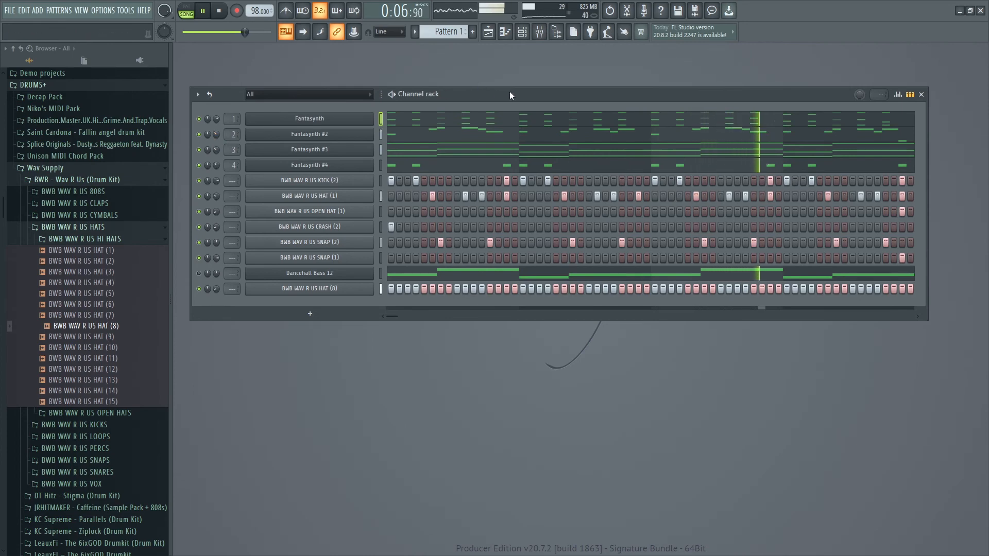
# - Stop playback and split Pattern 1 by channel into separate patterns
pyautogui.moveTo(510, 95); pyautogui.dragTo(512, 72)
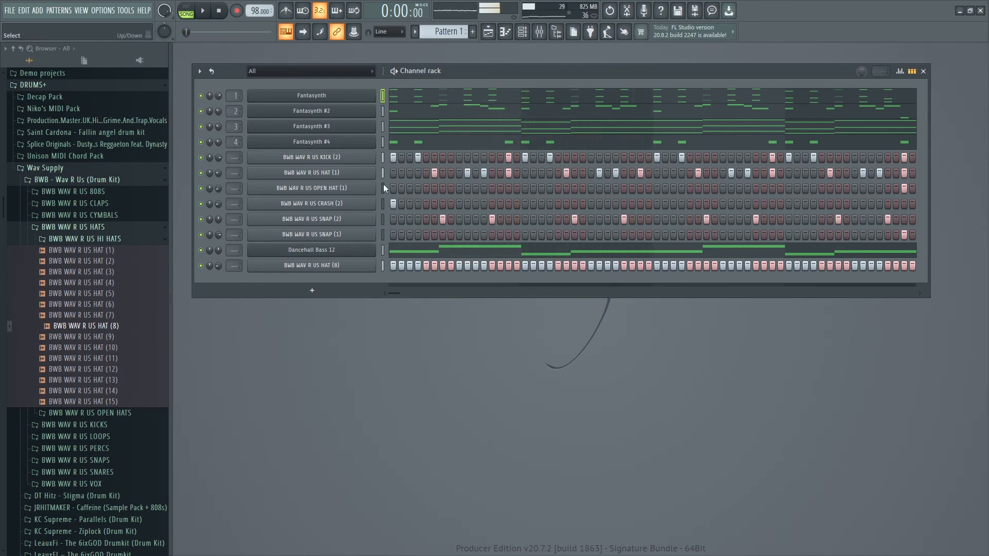
pyautogui.press('space')
pyautogui.click(415, 31)
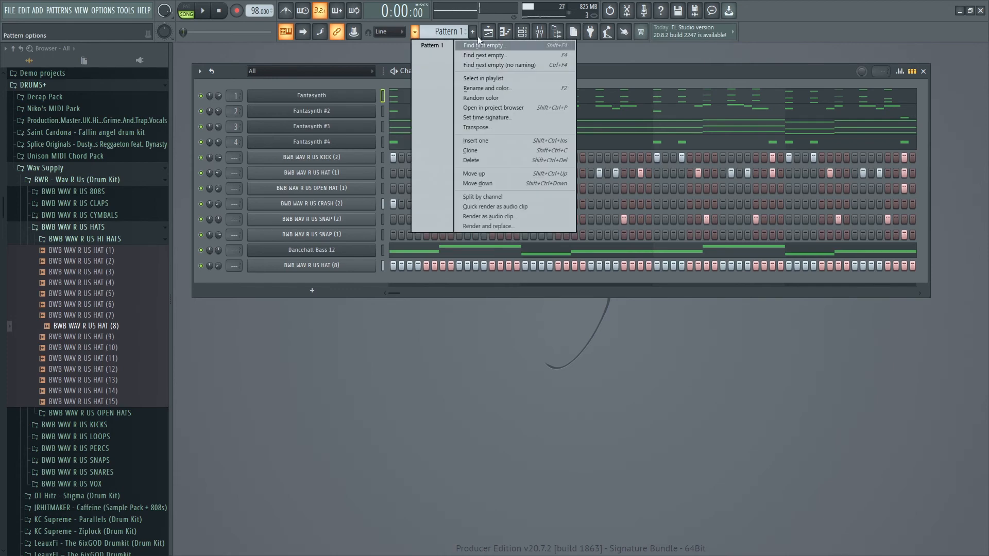
pyautogui.click(482, 196)
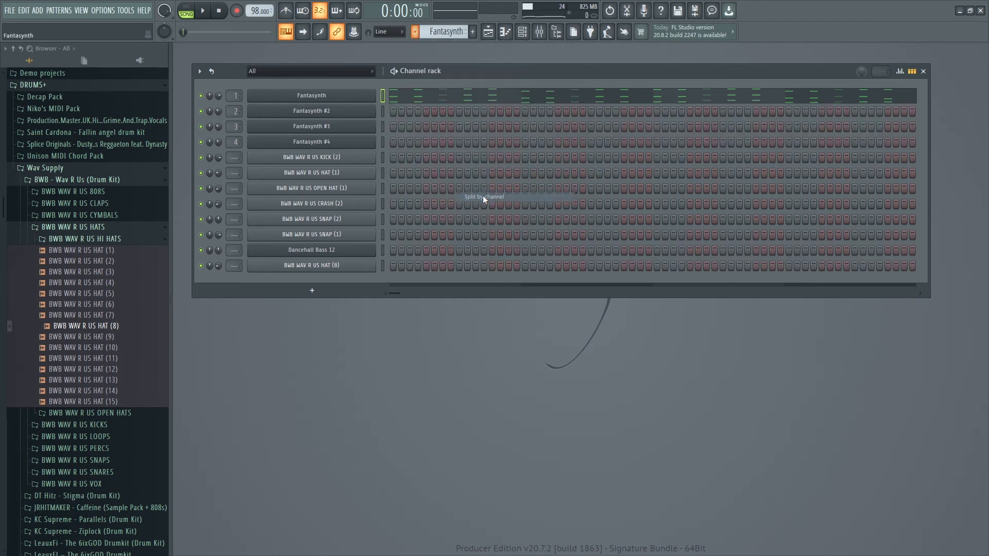
# - Maximize the playlist, delete the existing Fantasynth clip and place all twelve split patterns on their own tracks from bar 1
pyautogui.click(487, 32)
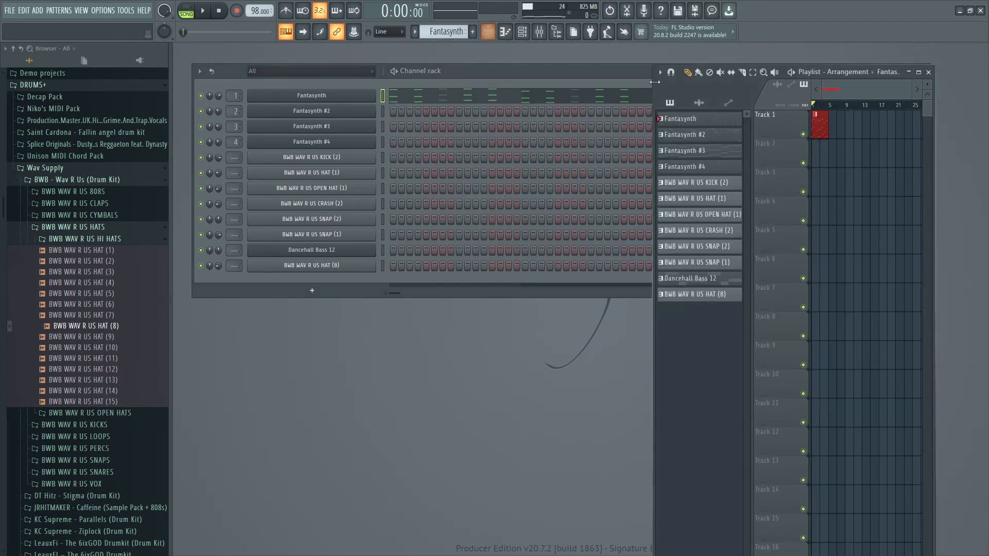
pyautogui.click(919, 72)
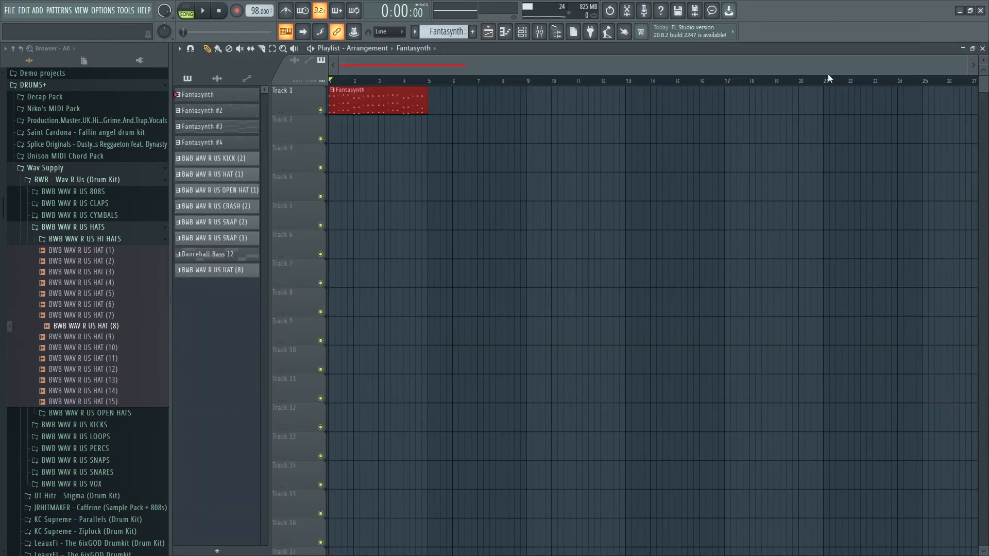
pyautogui.click(217, 272)
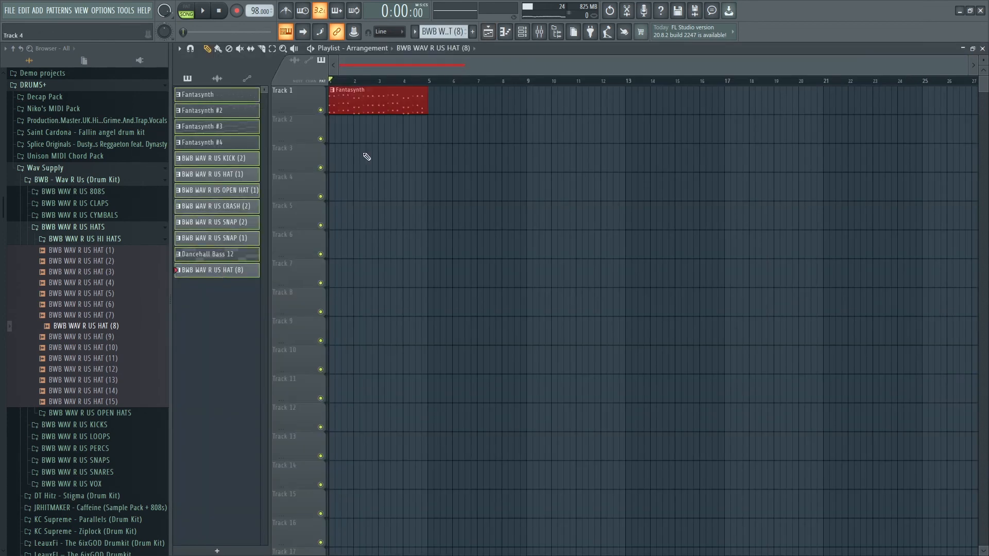
pyautogui.rightClick(361, 105)
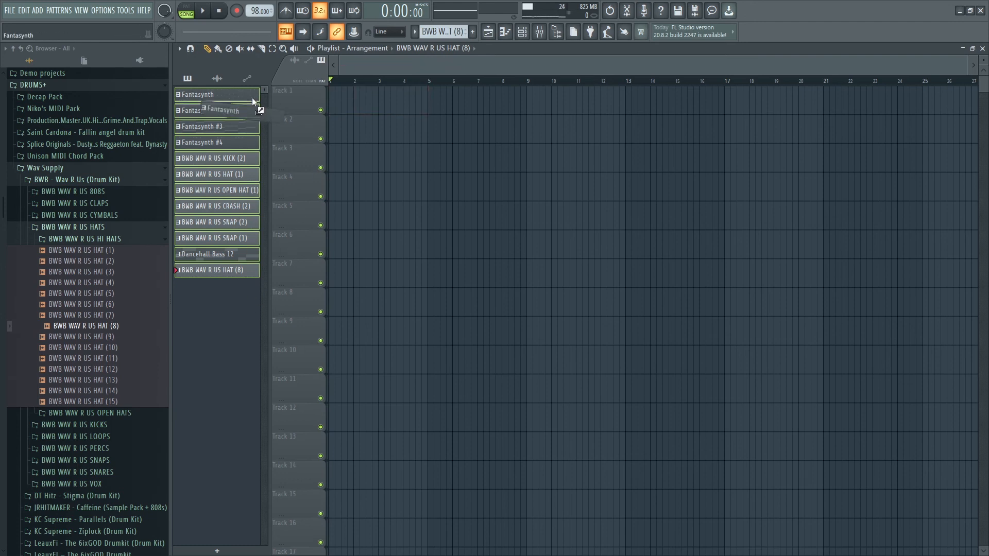
pyautogui.moveTo(251, 97); pyautogui.dragTo(282, 98)
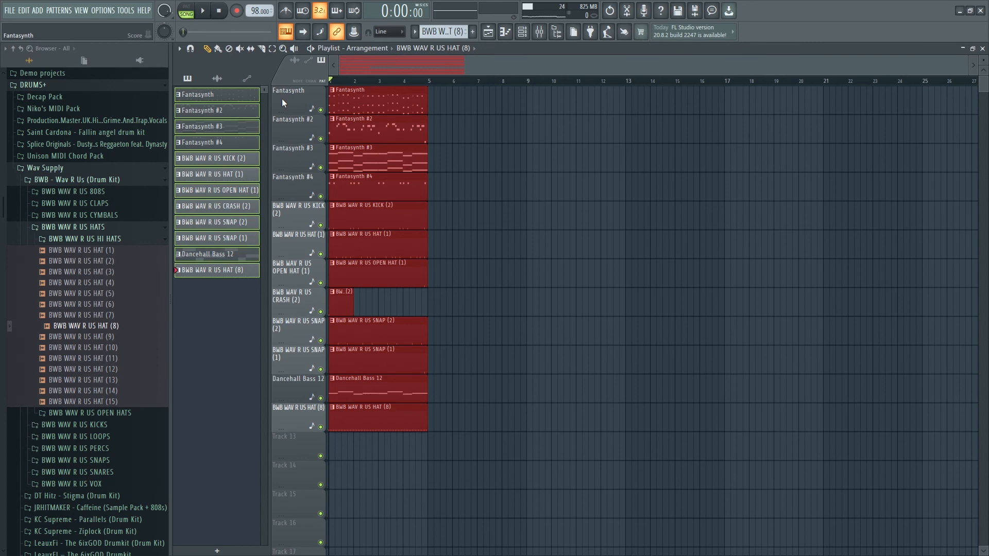
# - Duplicate the four-bar block of all patterns five times so the arrangement runs up to bar 25
pyautogui.hotkey('ctrl', 'b')
pyautogui.hotkey('ctrl', 'b')
pyautogui.hotkey('ctrl', 'b')
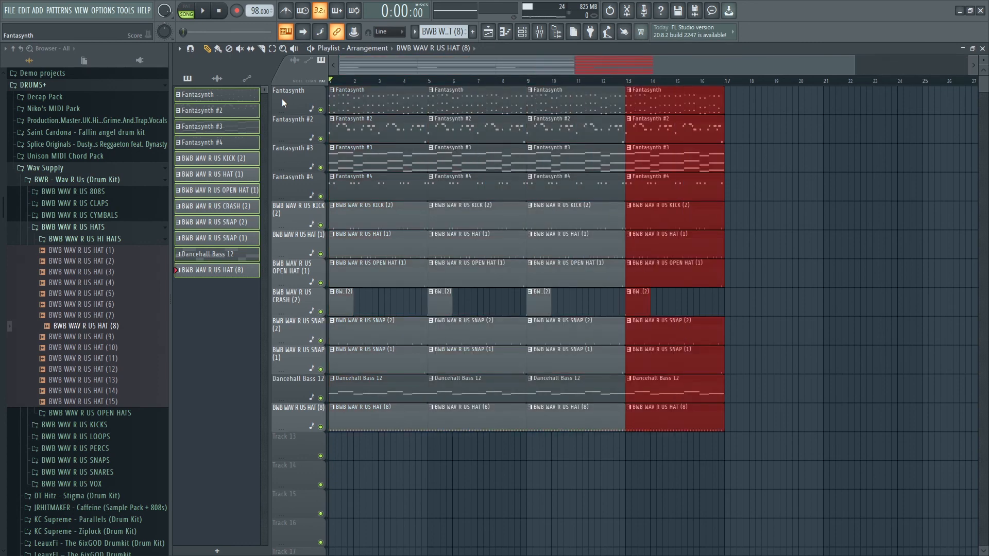
pyautogui.hotkey('ctrl', 'b')
pyautogui.hotkey('ctrl', 'b')
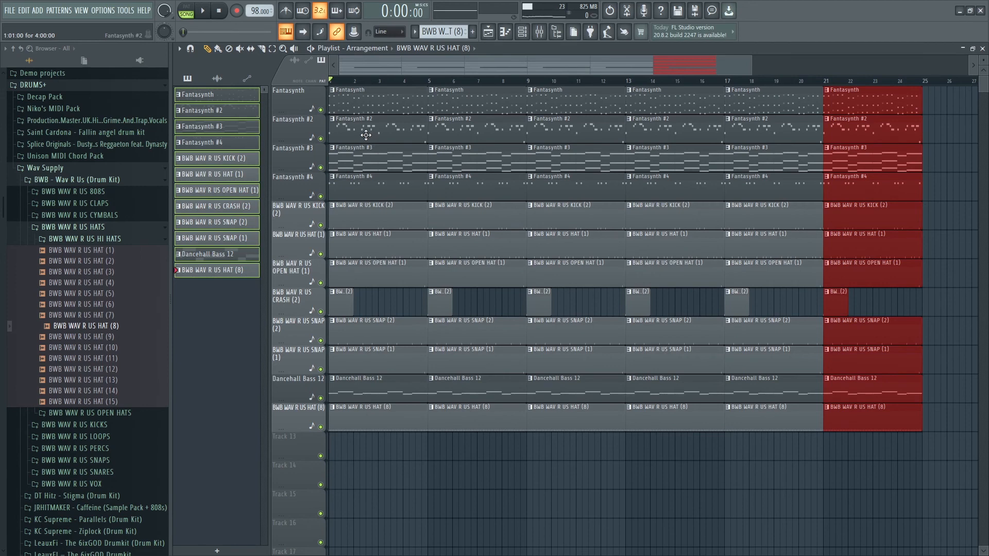
# - Keep only Fantasynth and the crash in bars 1–4, and delete Dancehall Bass 12, Fantasynth #2, the kick and HAT (8) from bars 5–8
pyautogui.moveTo(365, 135)
pyautogui.mouseDown()
pyautogui.moveTo(359, 405)
pyautogui.moveTo(350, 390)
pyautogui.mouseUp()
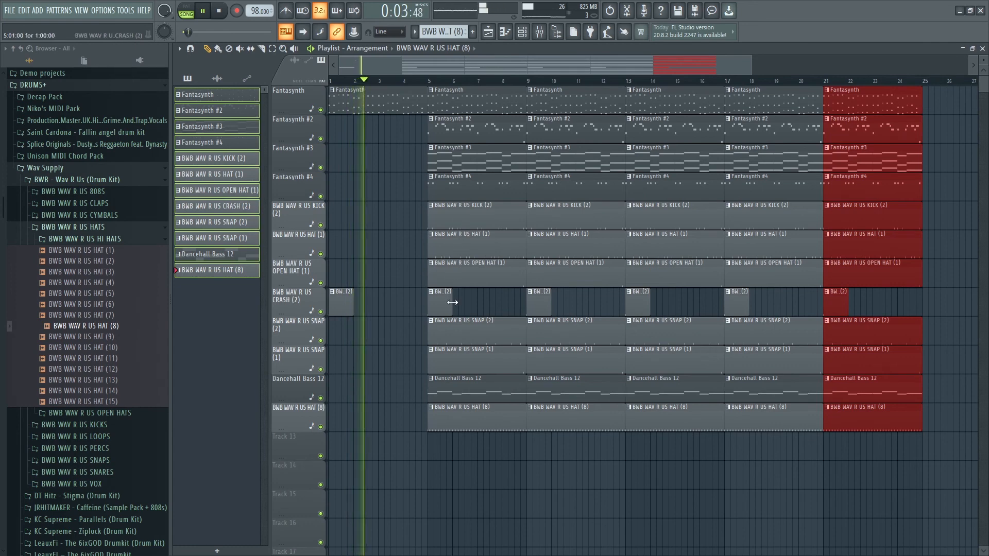
pyautogui.rightClick(466, 389)
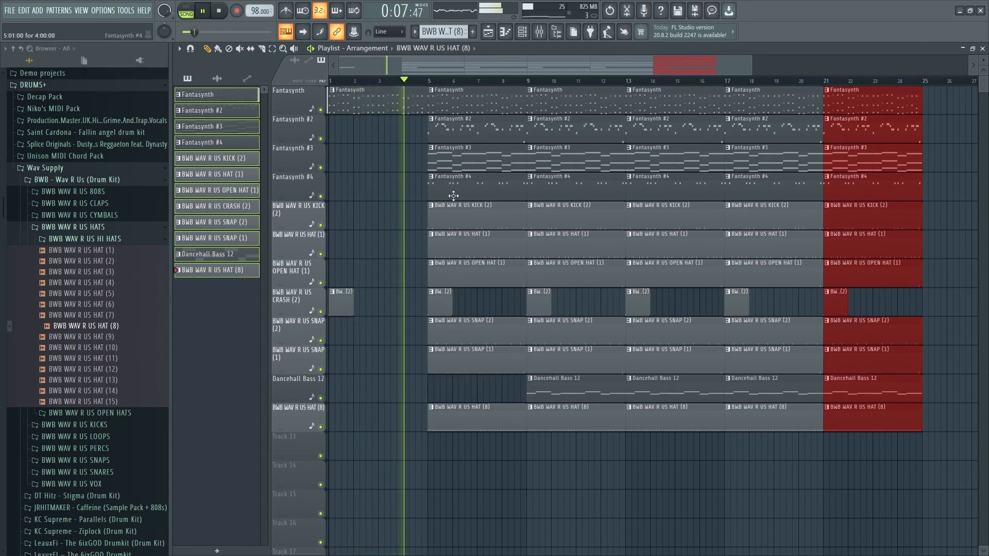
pyautogui.rightClick(471, 135)
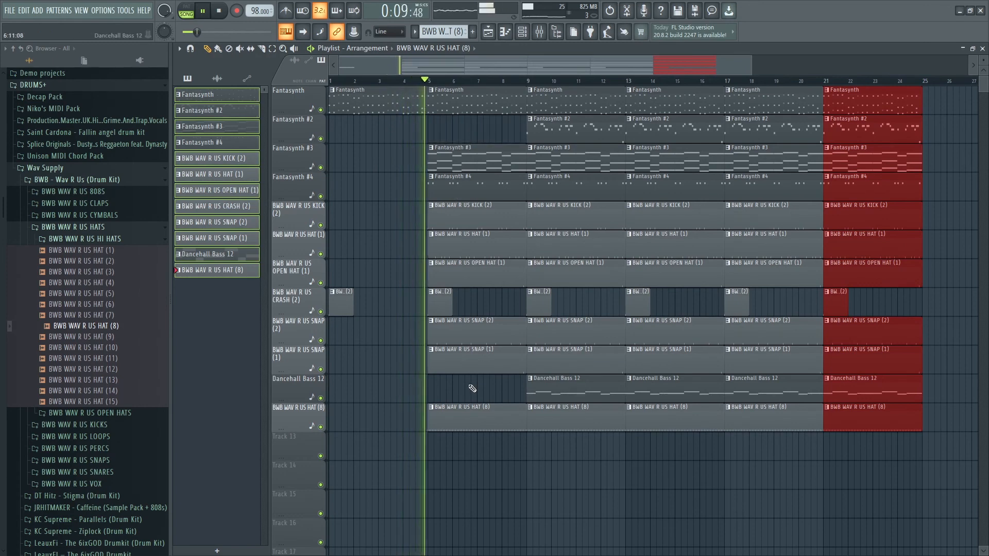
pyautogui.press('space')
pyautogui.rightClick(440, 216)
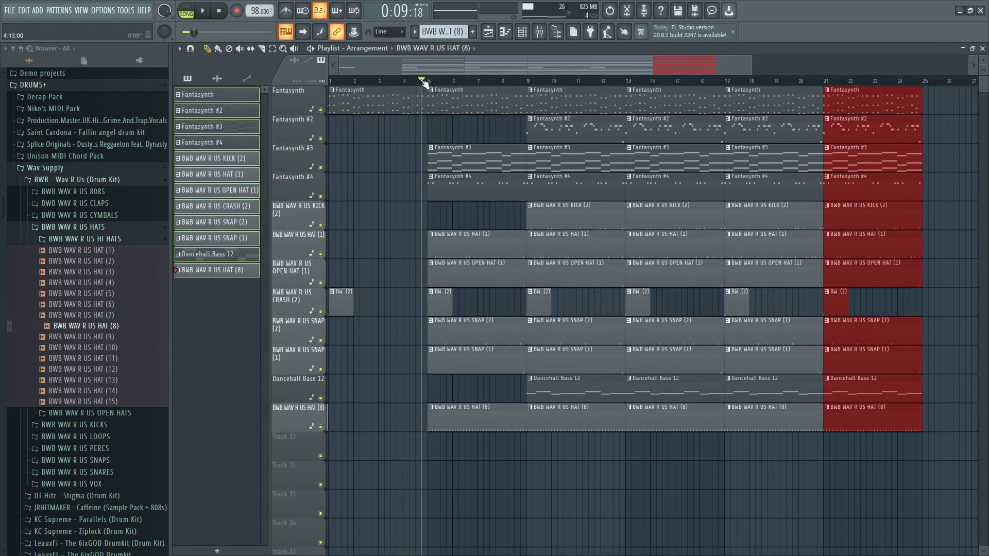
pyautogui.press('space')
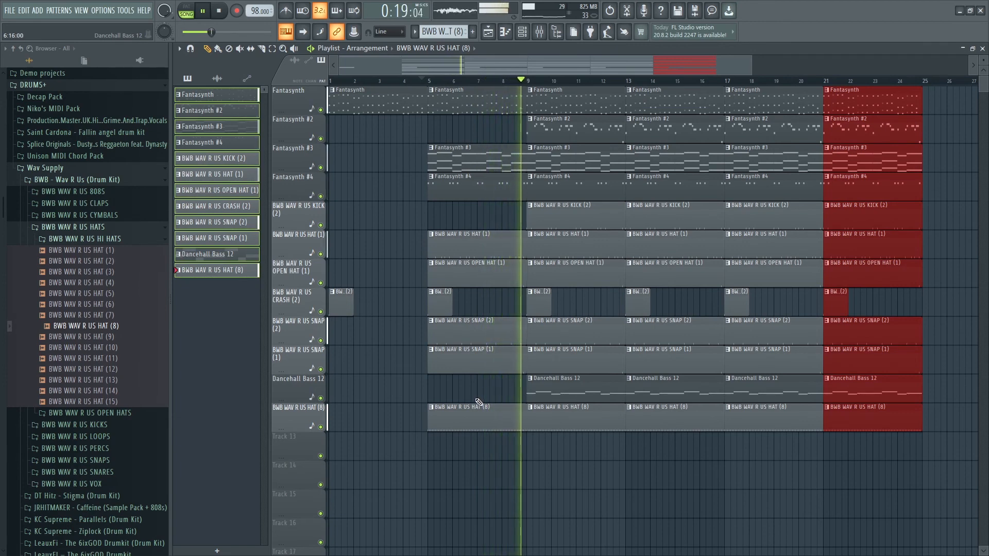
pyautogui.press('space')
pyautogui.rightClick(433, 412)
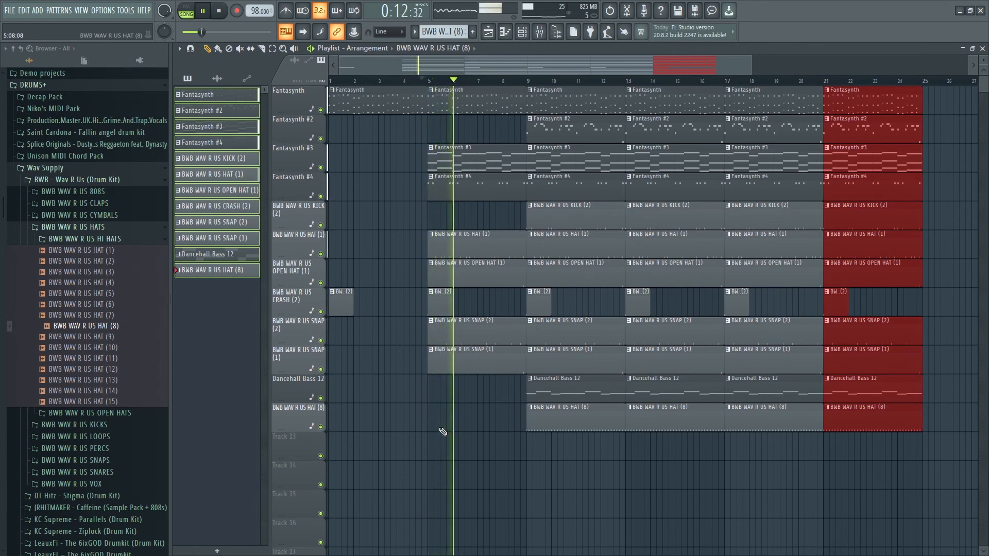
# - Delete the Fantasynth #2, Dancehall Bass 12 and crash clips from bars 17–24, and HAT (8) from bars 17–20
pyautogui.moveTo(607, 67); pyautogui.dragTo(734, 60)
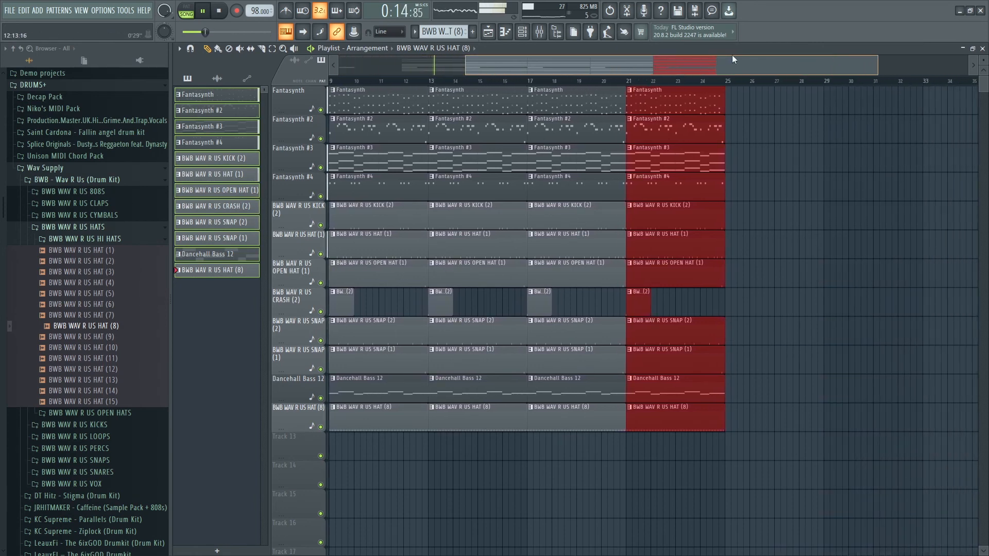
pyautogui.rightClick(565, 385)
pyautogui.rightClick(567, 416)
pyautogui.keyDown('ctrl'); pyautogui.click(570, 460); pyautogui.keyUp('ctrl')
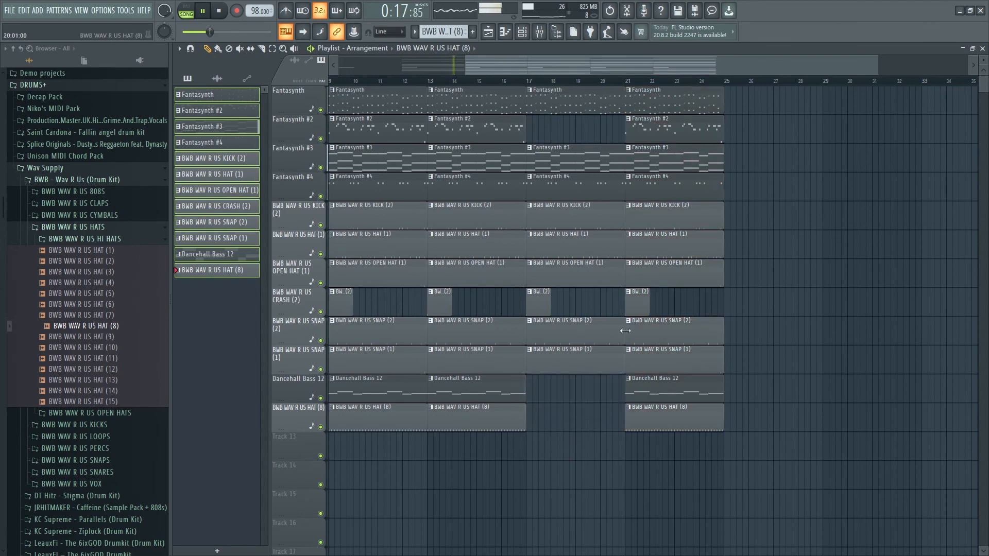
pyautogui.rightClick(685, 136)
pyautogui.rightClick(670, 401)
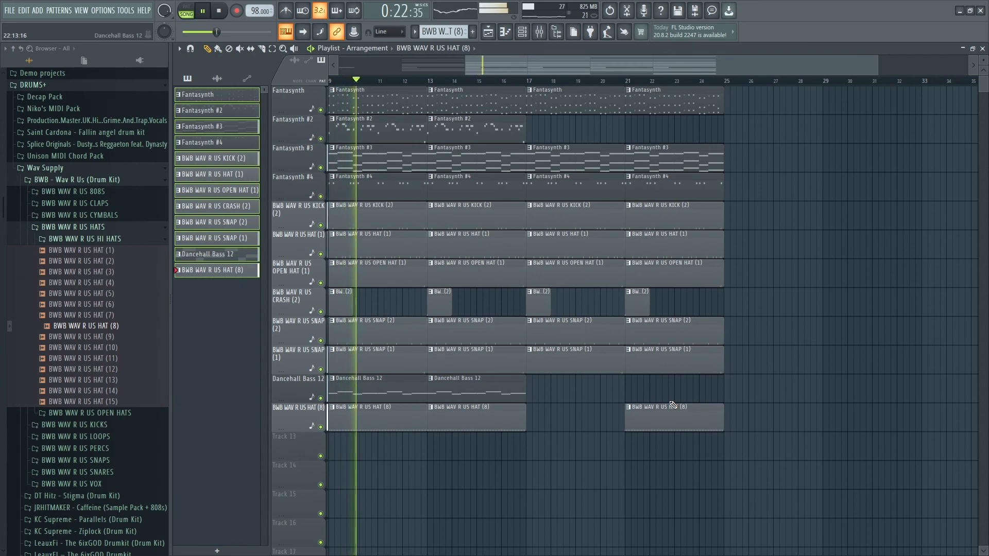
pyautogui.rightClick(538, 308)
pyautogui.rightClick(637, 308)
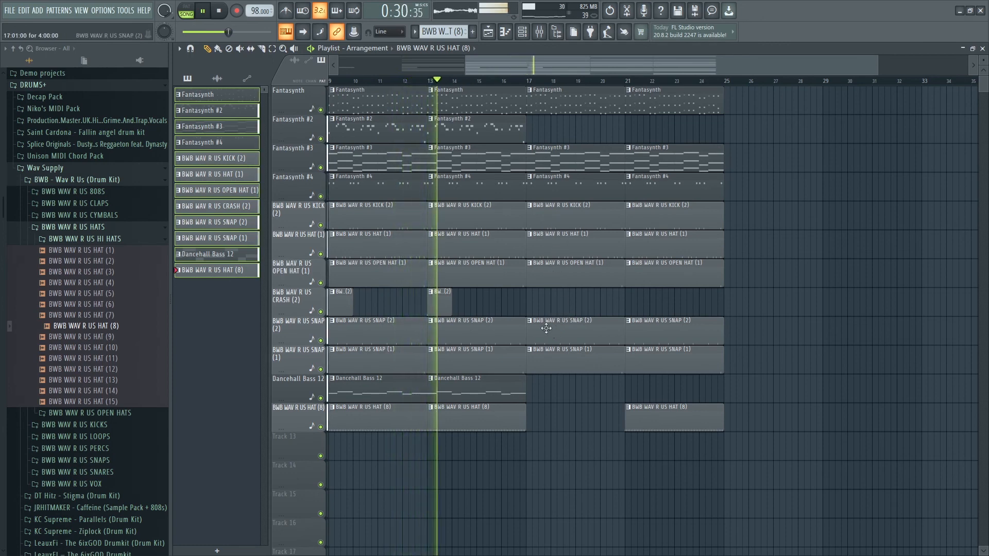
# - Delete both snap clips and Fantasynth #4 from bars 17–20, and Fantasynth #3 from bars 17–24
pyautogui.rightClick(558, 368)
pyautogui.rightClick(567, 332)
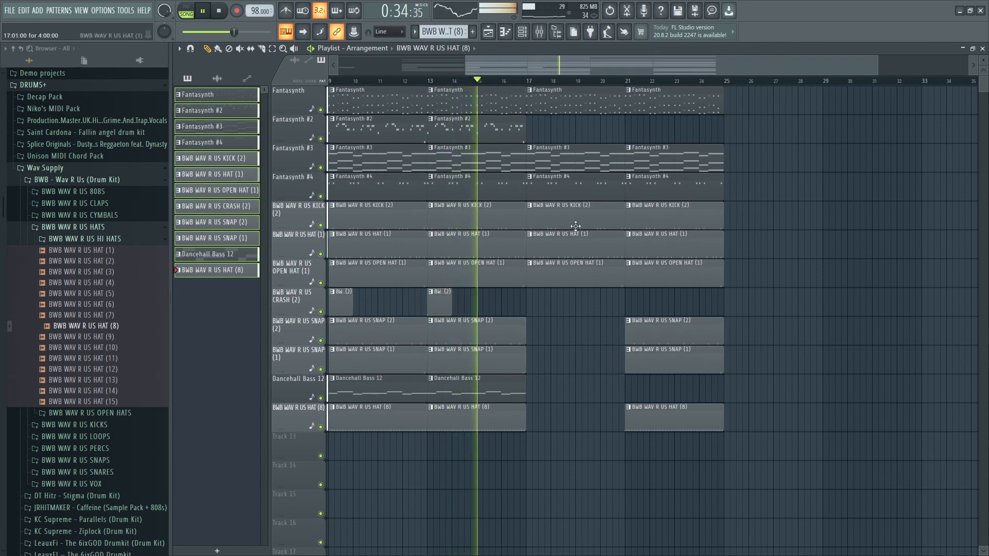
pyautogui.rightClick(580, 198)
pyautogui.rightClick(581, 158)
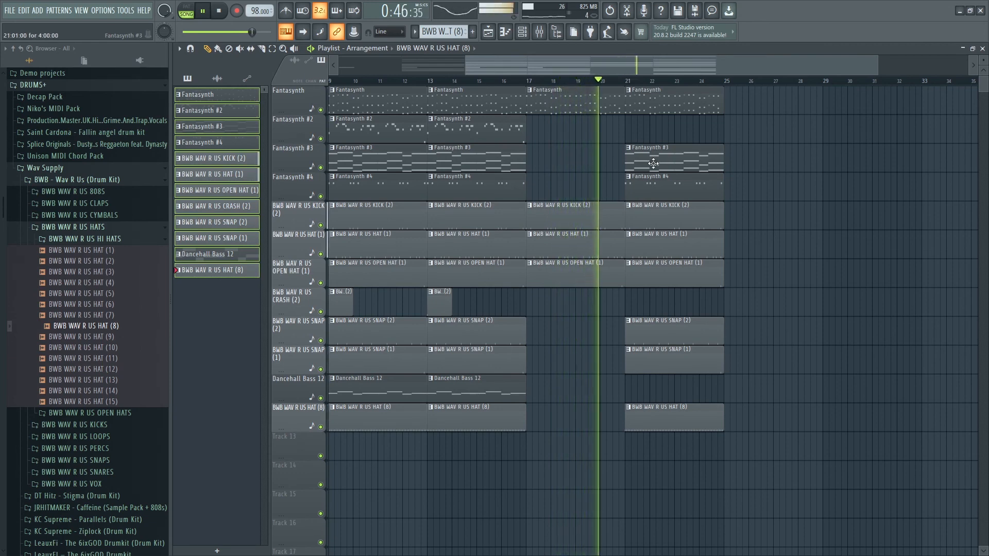
pyautogui.rightClick(685, 166)
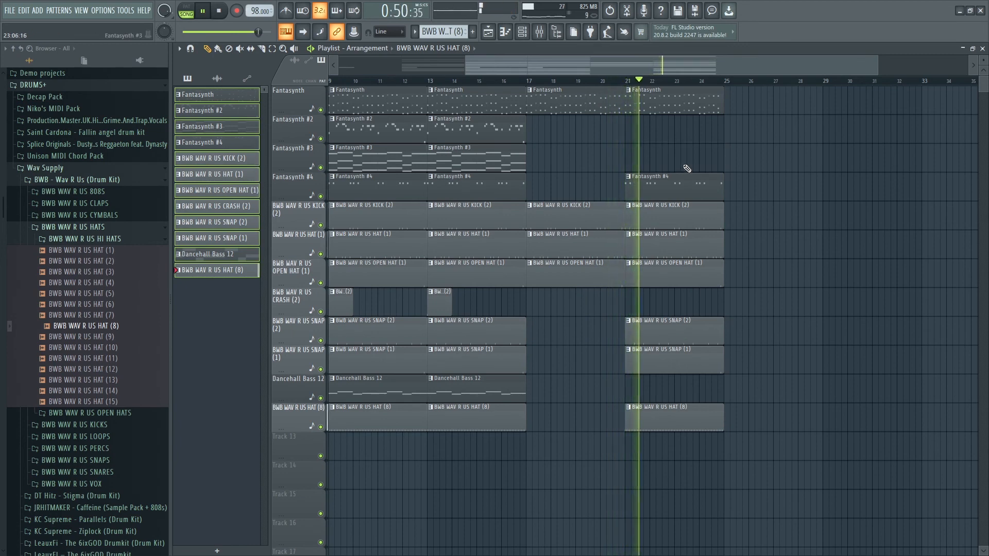
# - Duplicate all clips in bars 9–24 of the playlist into bars 25–40
pyautogui.scroll(-2, 535, 87)
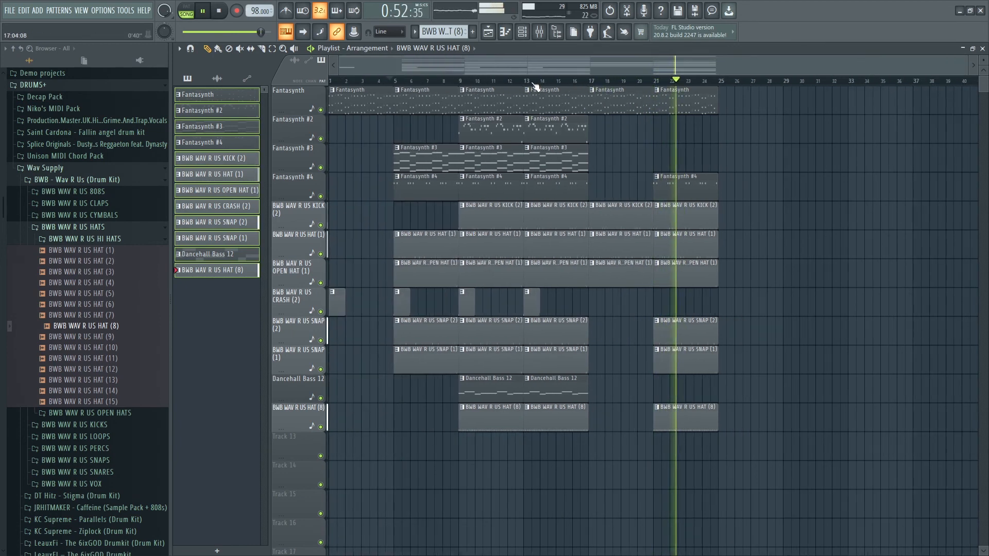
pyautogui.moveTo(738, 484); pyautogui.dragTo(725, 108)
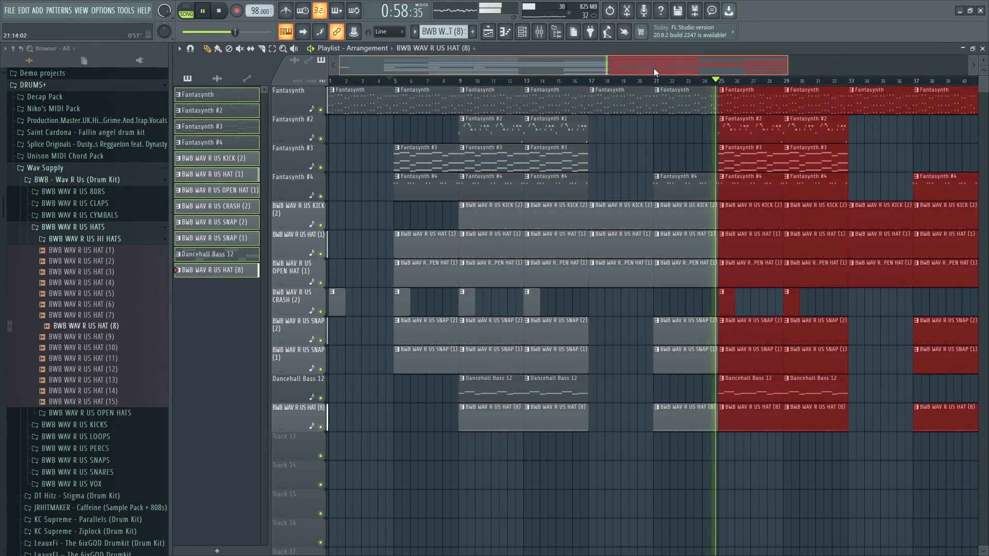
pyautogui.moveTo(656, 71); pyautogui.dragTo(752, 91)
pyautogui.keyDown('ctrl'); pyautogui.click(739, 162); pyautogui.keyUp('ctrl')
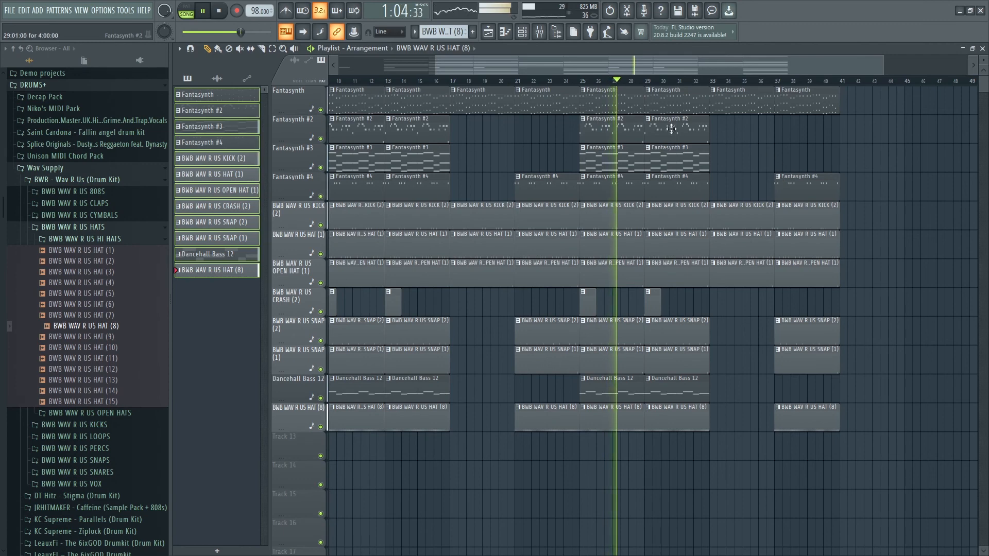
# - Add Fantasynth #2 clips across bars 33–40 and HAT (8) in bars 33–36, and delete the kick from bars 33–40
pyautogui.moveTo(667, 130); pyautogui.dragTo(731, 130)
pyautogui.moveTo(742, 131); pyautogui.dragTo(806, 131)
pyautogui.rightClick(750, 214)
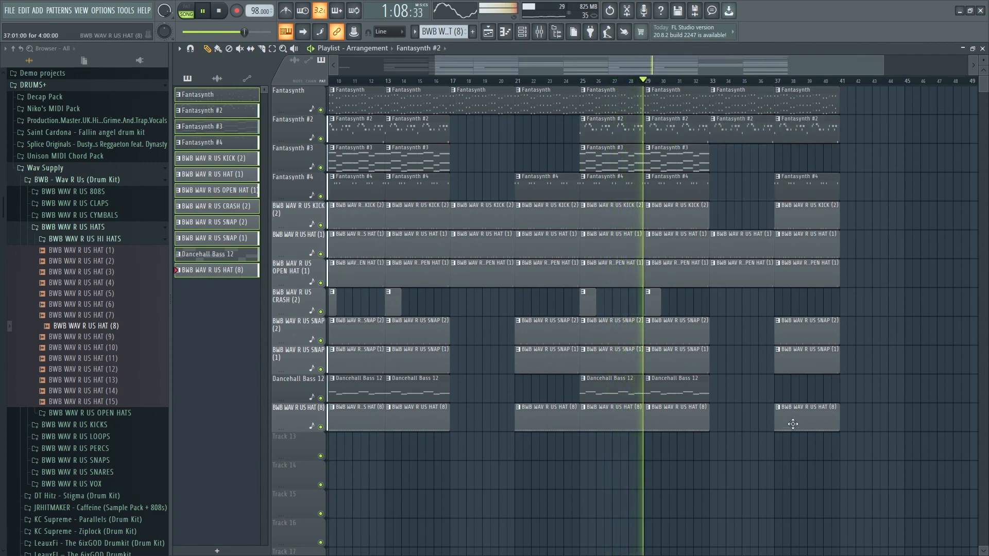
pyautogui.moveTo(790, 414); pyautogui.dragTo(728, 415)
pyautogui.rightClick(805, 216)
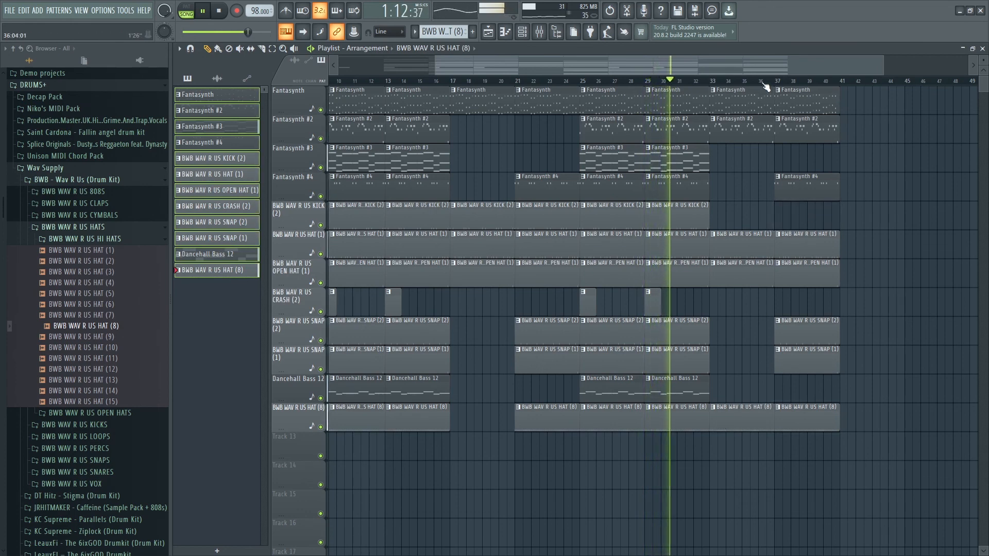
# - Duplicate all clips in bars 9–32 into bars 41–64, and add a crash clip at bar 37
pyautogui.scroll(-2, 764, 83)
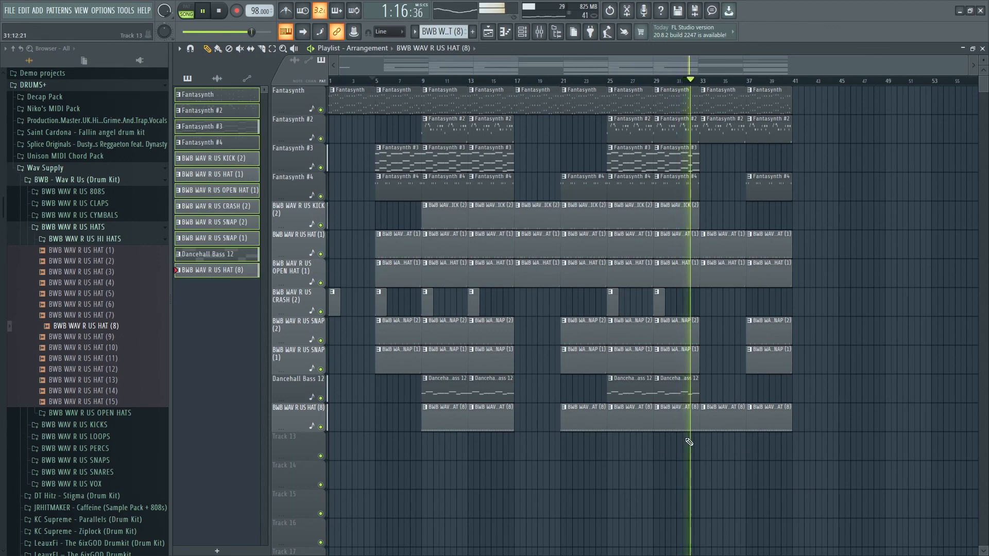
pyautogui.moveTo(687, 458); pyautogui.dragTo(803, 97)
pyautogui.scroll(-3, 711, 73)
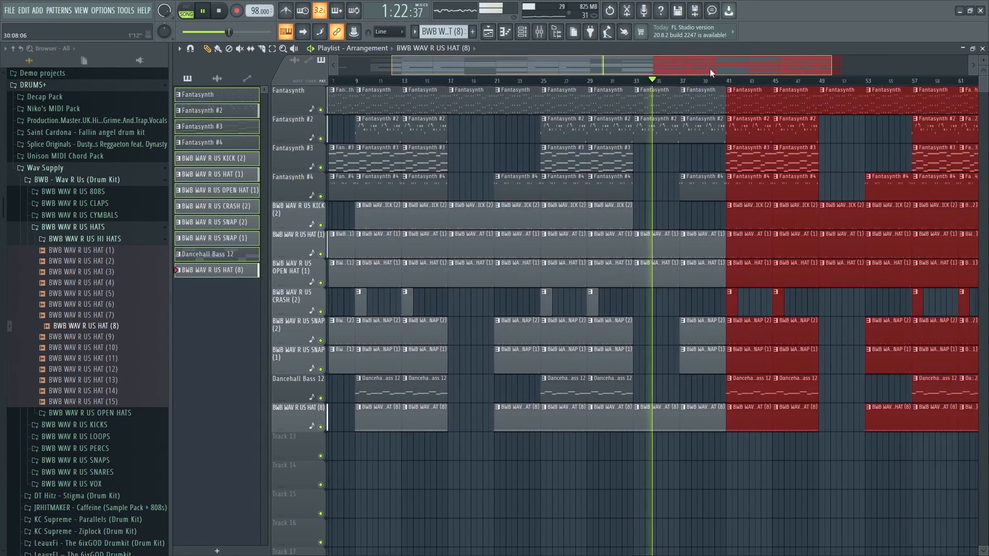
pyautogui.scroll(3, 711, 80)
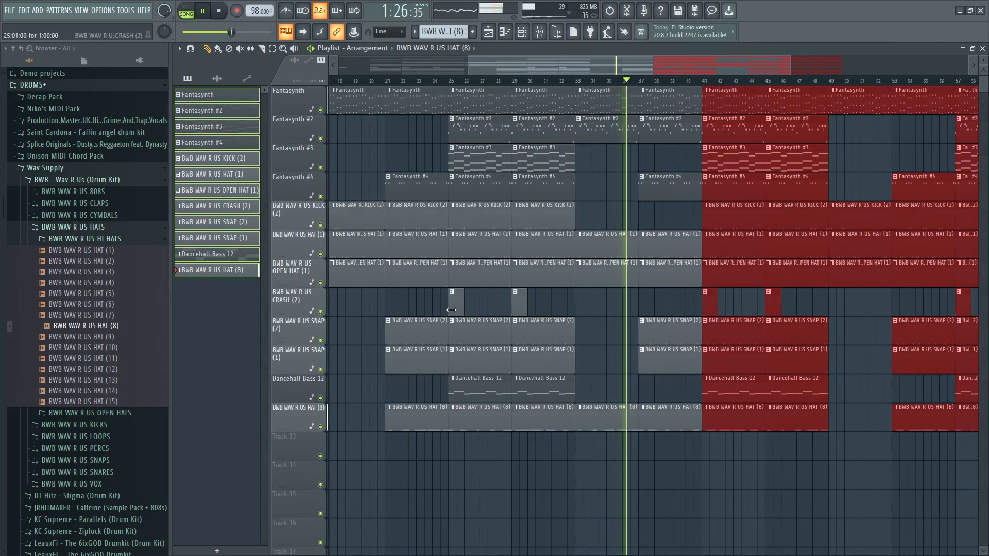
pyautogui.click(451, 310)
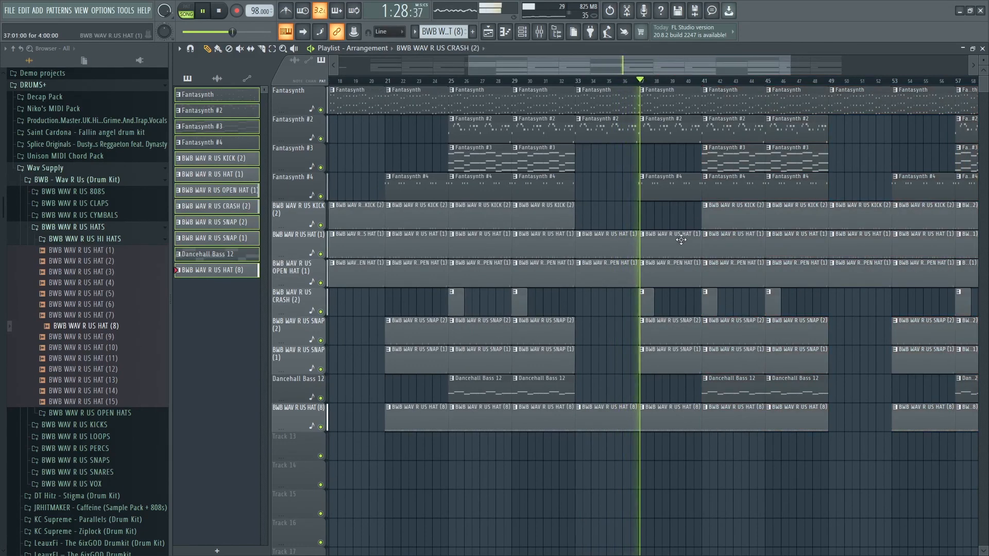
# - Duplicate the full section in bars 57–64 into bars 65–72
pyautogui.moveTo(690, 75); pyautogui.dragTo(798, 66)
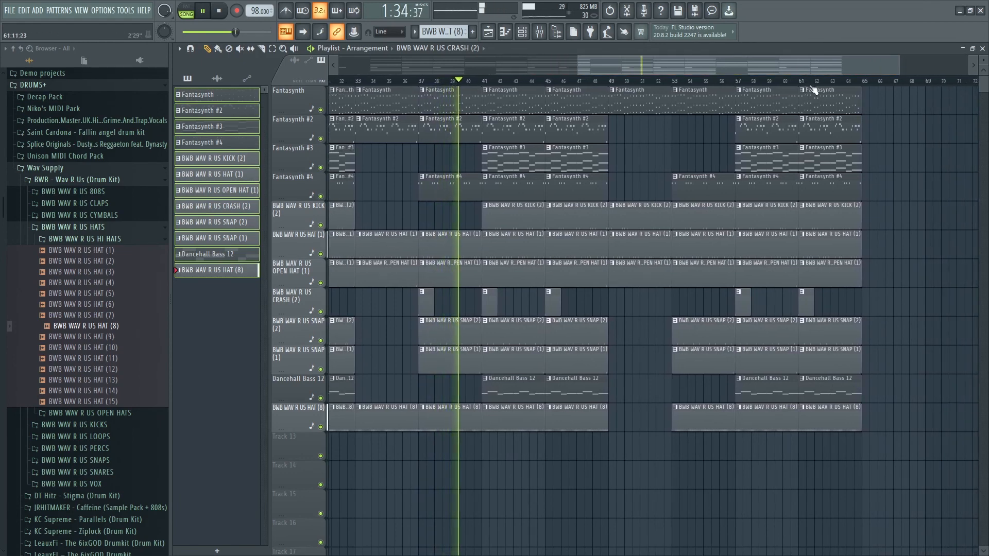
pyautogui.moveTo(896, 476); pyautogui.dragTo(871, 101)
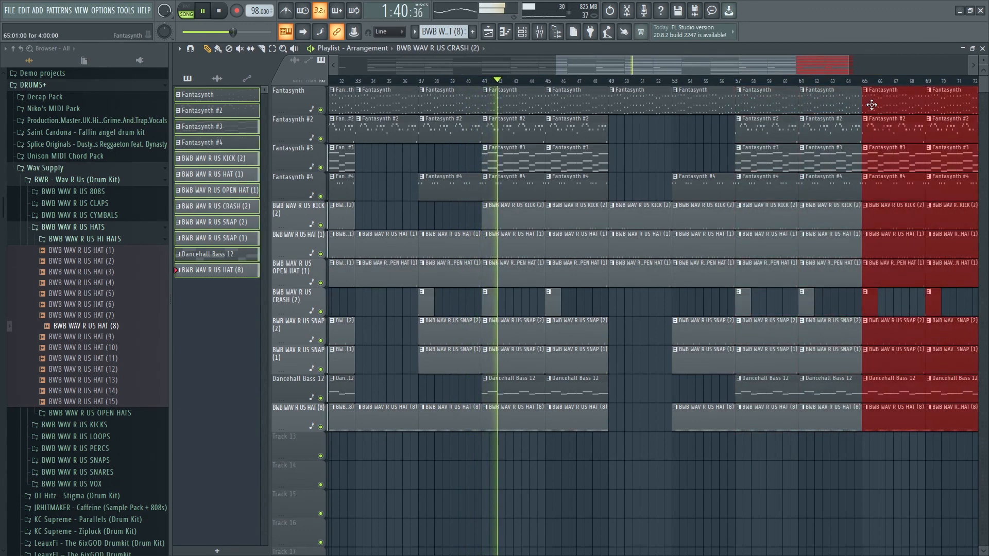
pyautogui.moveTo(743, 66); pyautogui.dragTo(832, 66)
pyautogui.keyDown('ctrl'); pyautogui.click(809, 121); pyautogui.keyUp('ctrl')
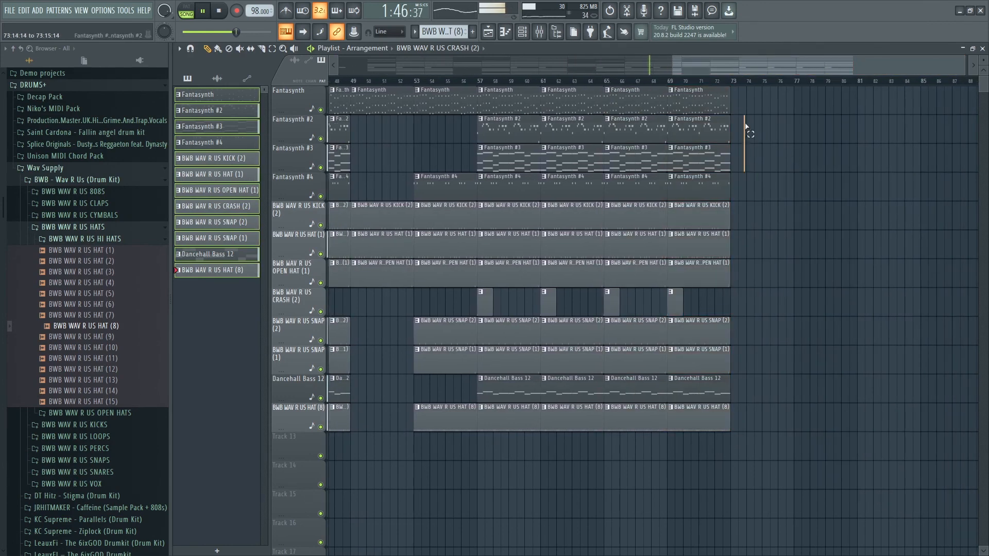
# - Extend the four Fantasynth tracks and Dancehall Bass 12 with one more clip each in bars 73–76
pyautogui.moveTo(740, 112)
pyautogui.mouseDown()
pyautogui.moveTo(716, 113)
pyautogui.moveTo(729, 126)
pyautogui.mouseUp()
pyautogui.keyDown('ctrl'); pyautogui.click(779, 125); pyautogui.keyUp('ctrl')
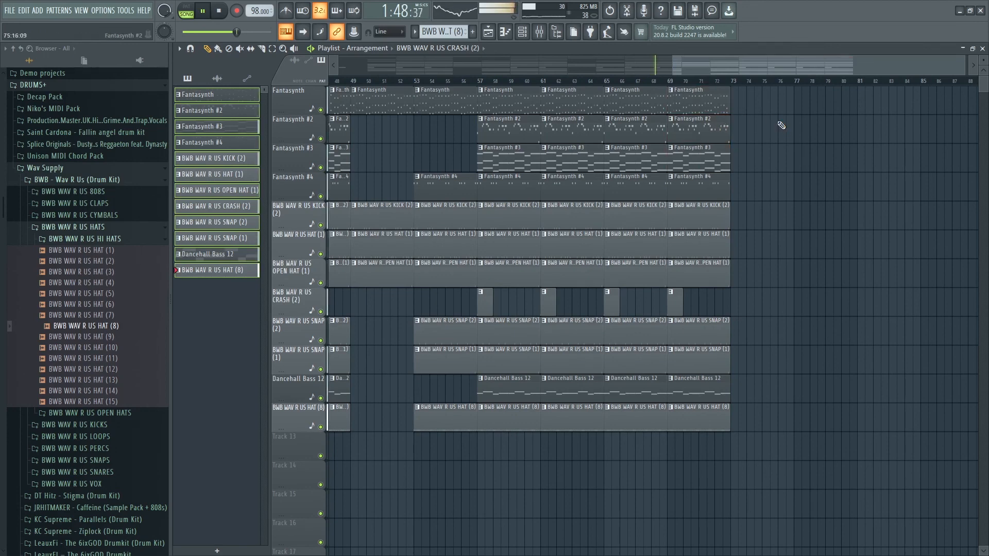
pyautogui.moveTo(751, 198); pyautogui.dragTo(672, 88)
pyautogui.hotkey('ctrl', 'b')
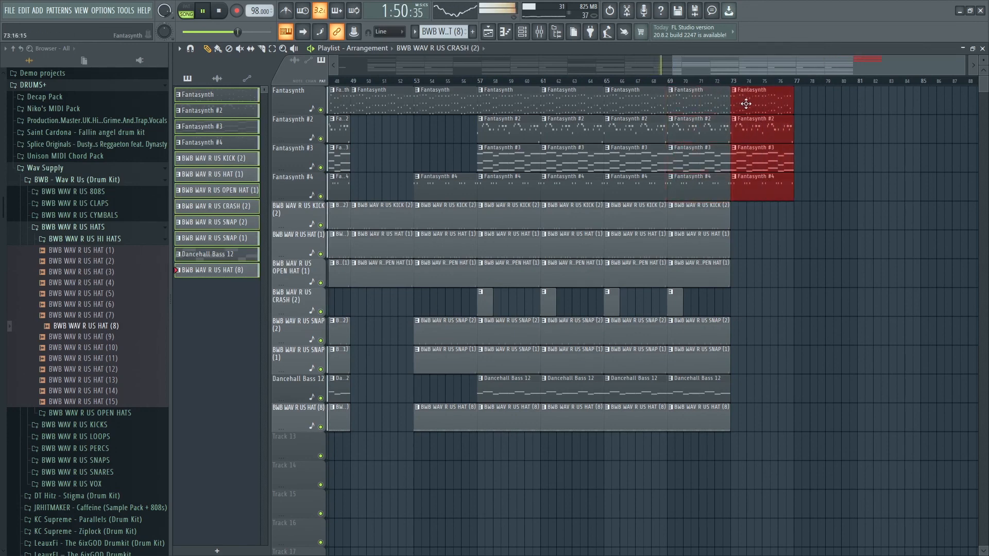
pyautogui.click(739, 379)
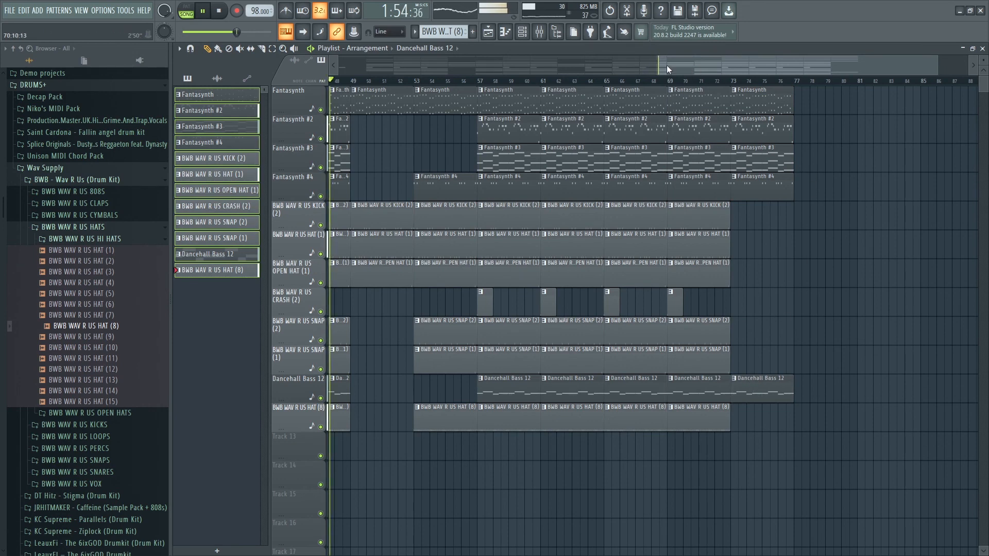
pyautogui.moveTo(660, 65); pyautogui.dragTo(329, 113)
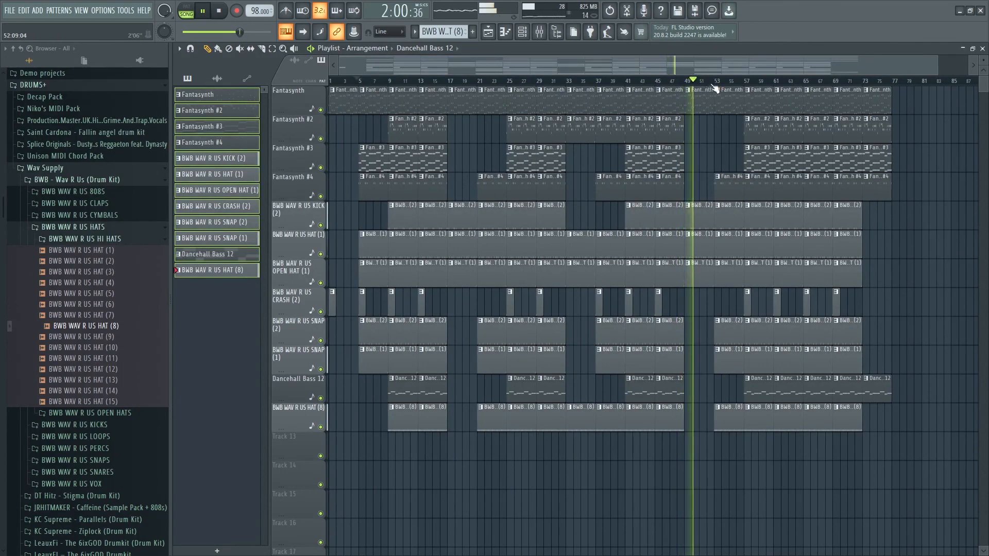
pyautogui.scroll(5, 715, 88)
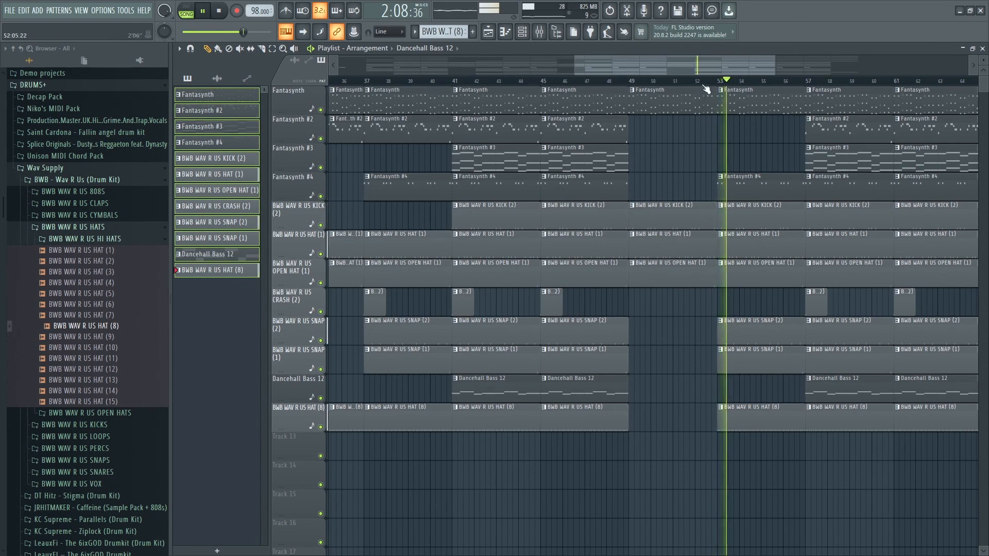
pyautogui.scroll(-5, 705, 89)
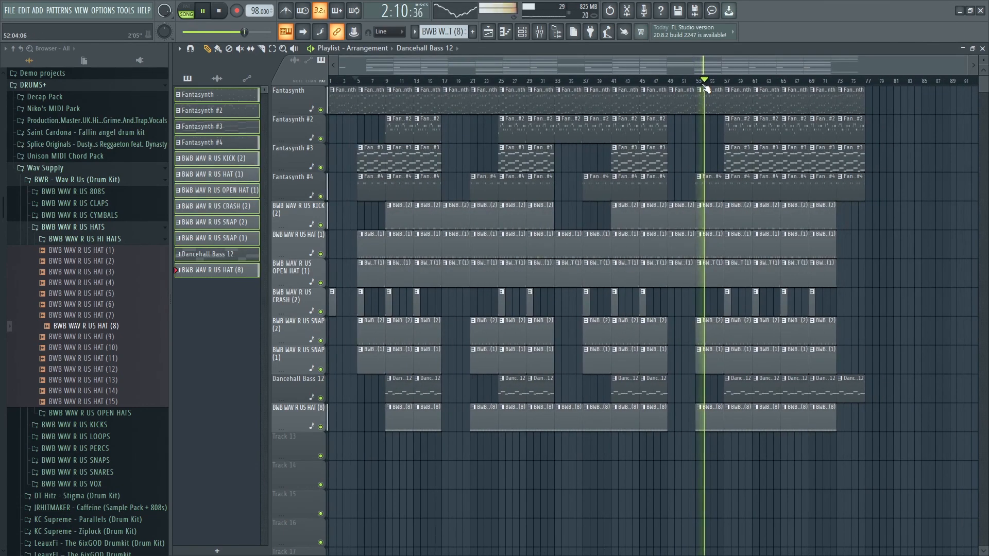
# - Save the project as "knoc knoc riddim" in the VK Beats 2021 folder
pyautogui.hotkey('ctrl', 's')
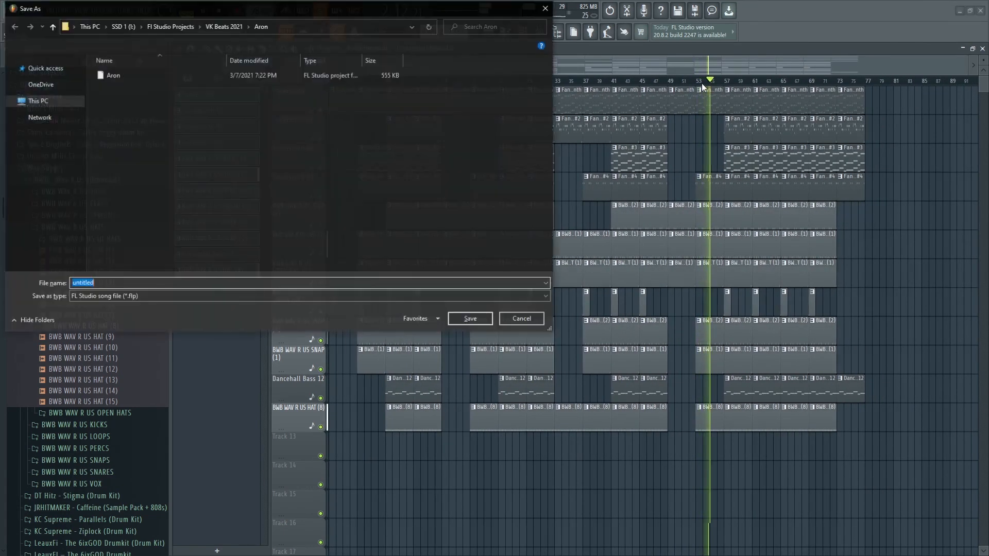
pyautogui.click(227, 26)
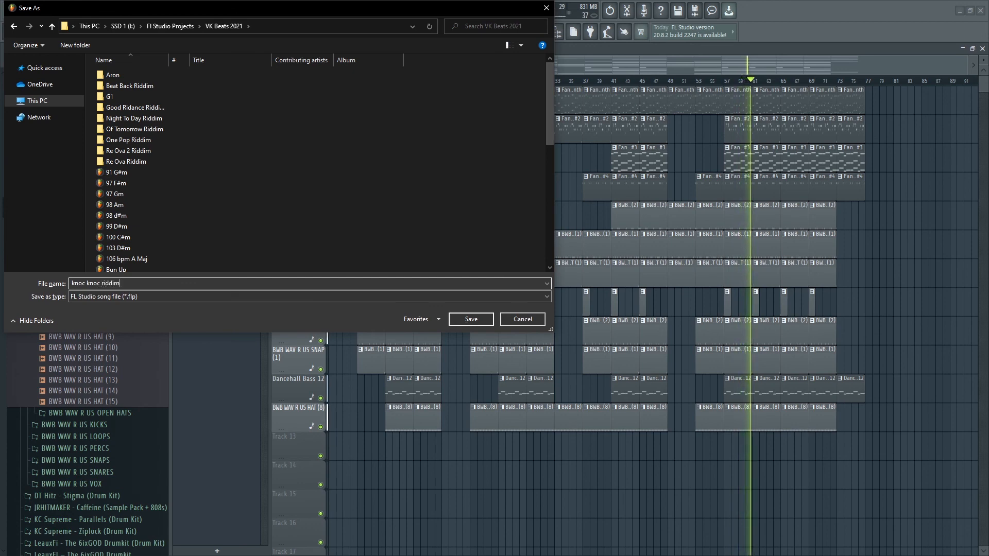
pyautogui.press('Return')
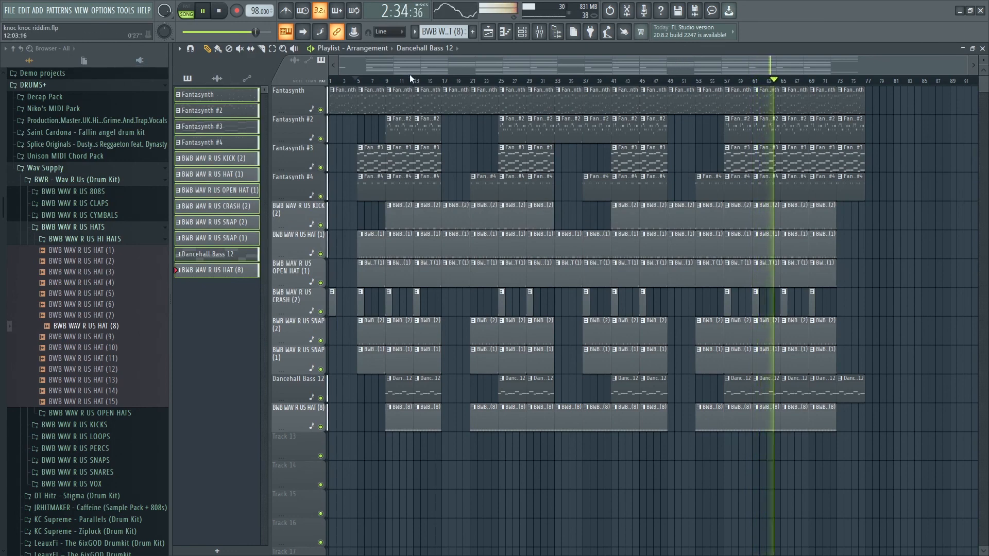
# - Create a new empty pattern named End with a random dark olive green colour
pyautogui.moveTo(340, 66); pyautogui.dragTo(728, 64)
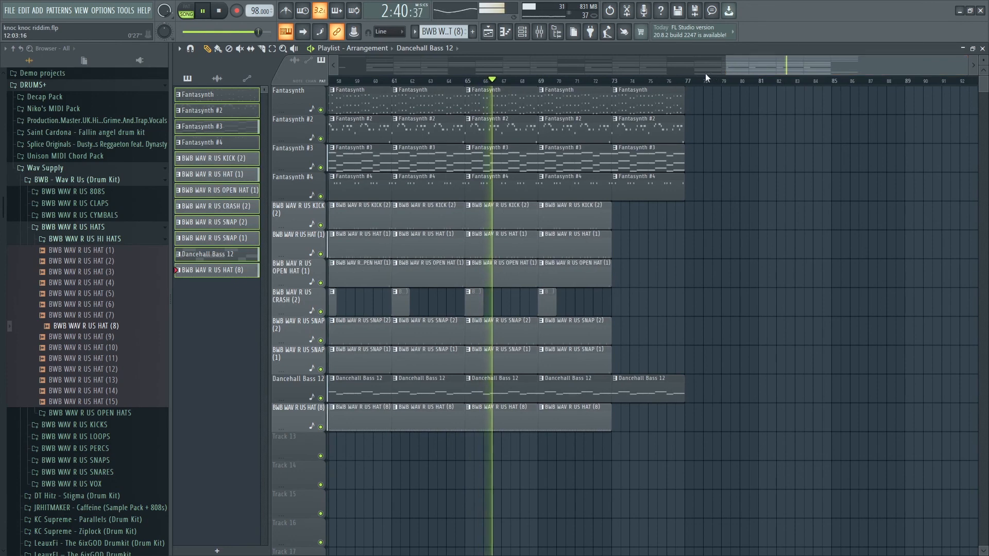
pyautogui.click(415, 32)
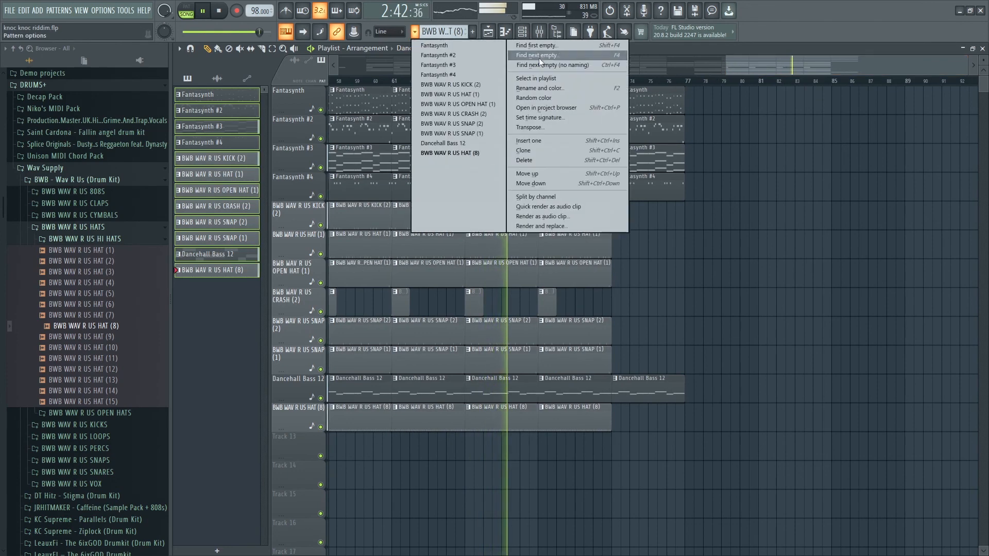
pyautogui.click(539, 56)
pyautogui.click(538, 51)
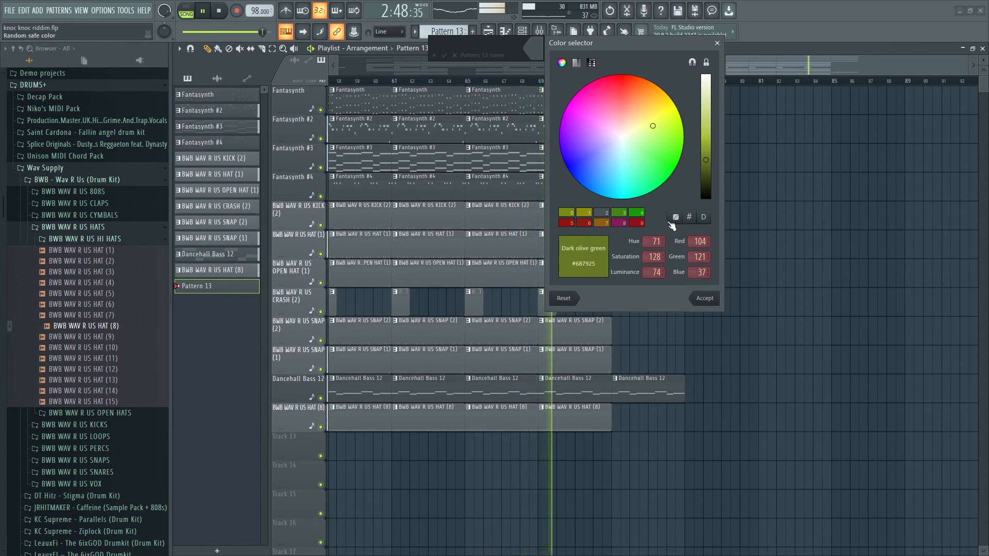
pyautogui.click(716, 297)
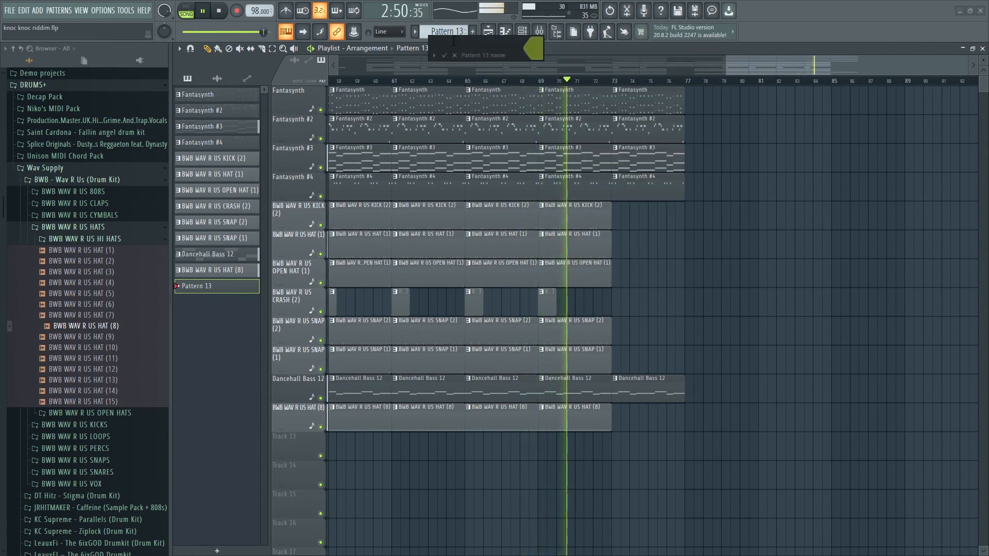
pyautogui.write('End')
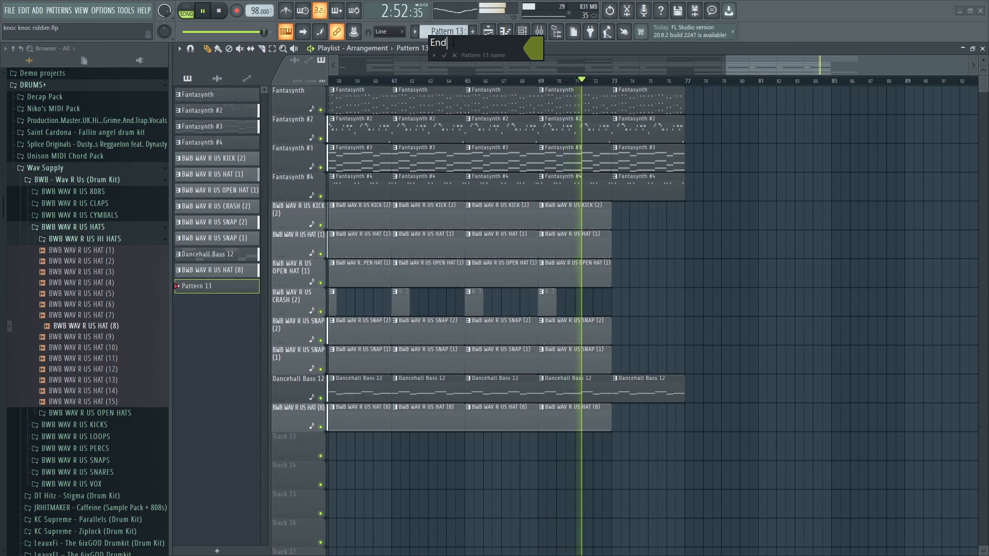
pyautogui.press('Return')
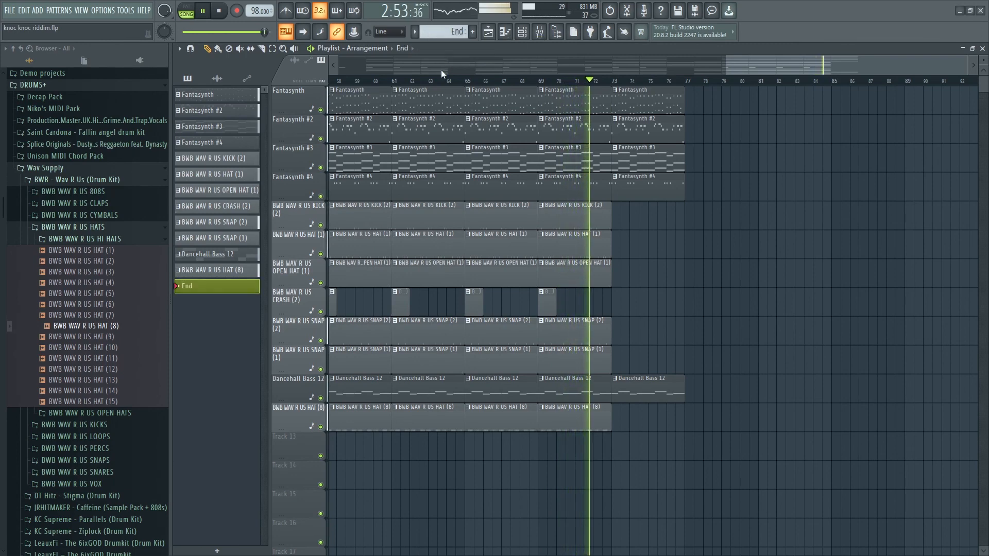
# - Place the End pattern at bar 77 and add a HAT (8) clip in bars 73–76
pyautogui.click(690, 251)
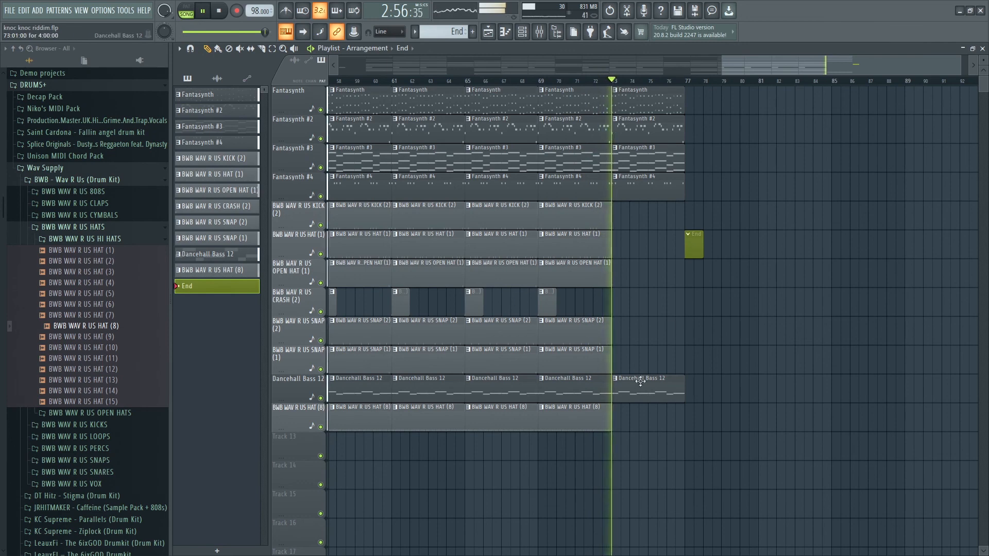
pyautogui.click(581, 414)
pyautogui.click(635, 409)
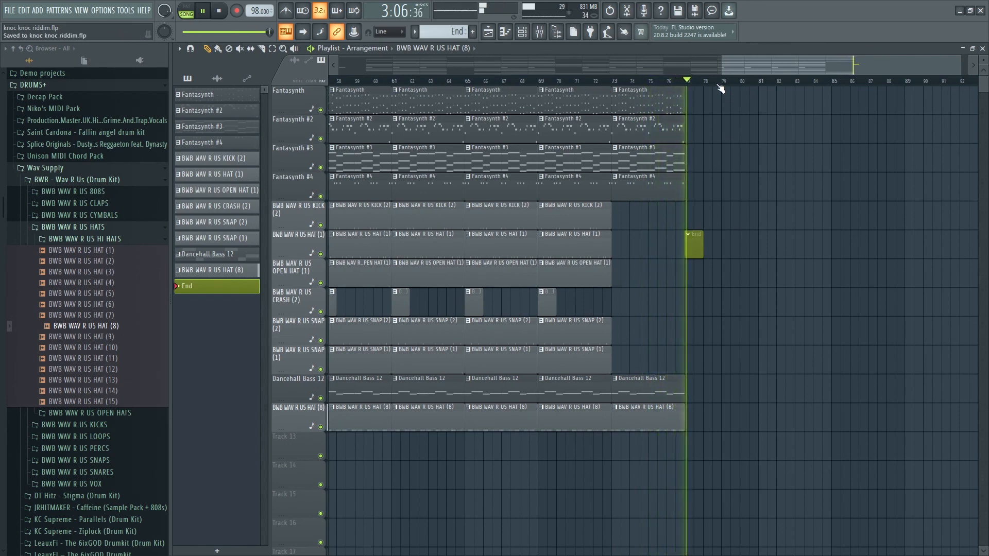
# - Shorten the last Fantasynth #4 clip, starting at bar 73, from its end to a length of 3:15:00
pyautogui.scroll(5, 687, 83)
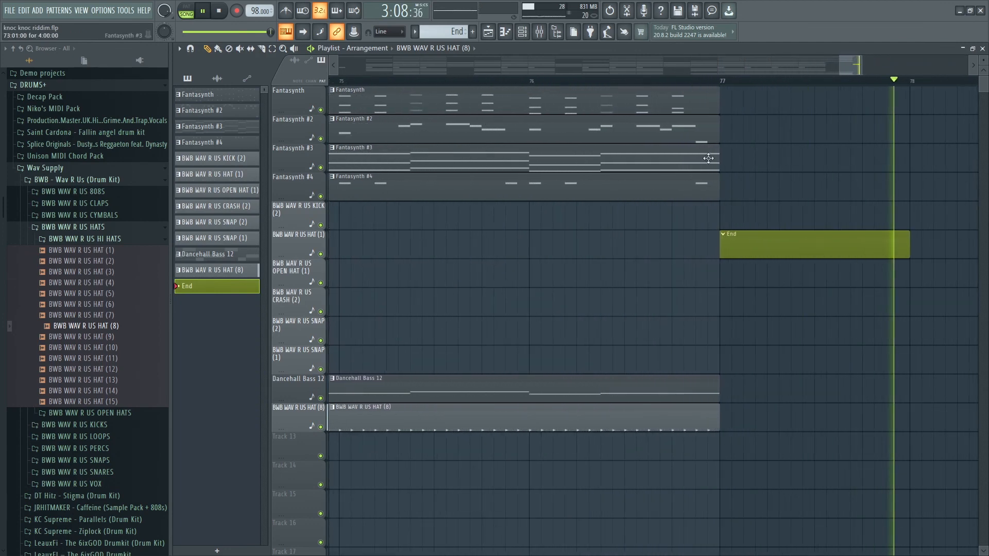
pyautogui.click(719, 184)
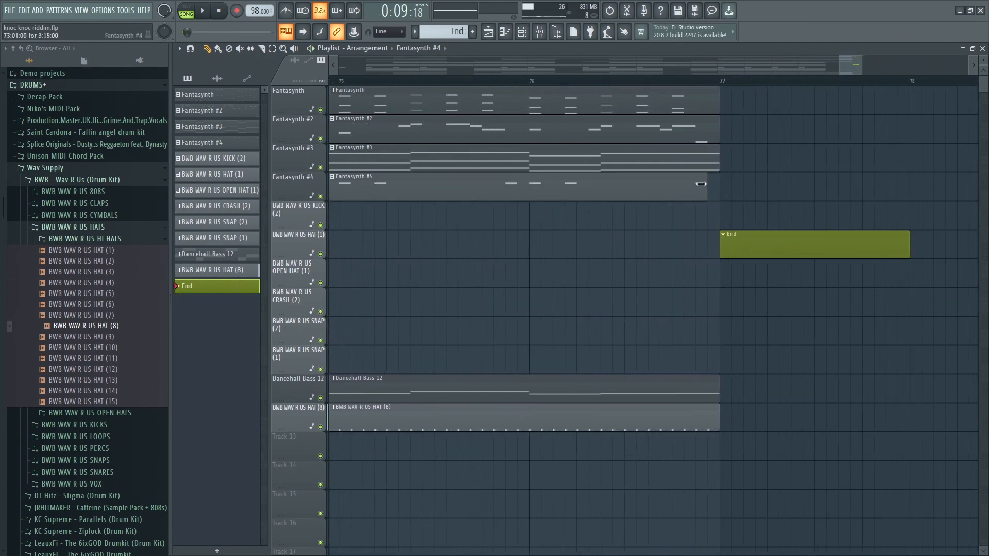